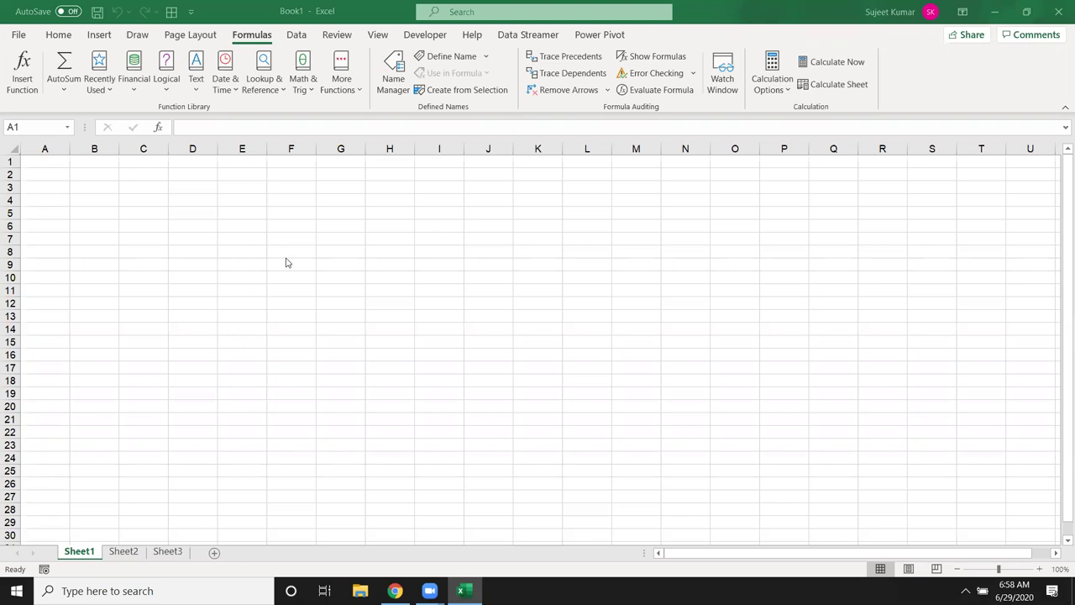
# Zoom the blank sheet to about 280% and select cell A2.
pyautogui.click(231, 85)
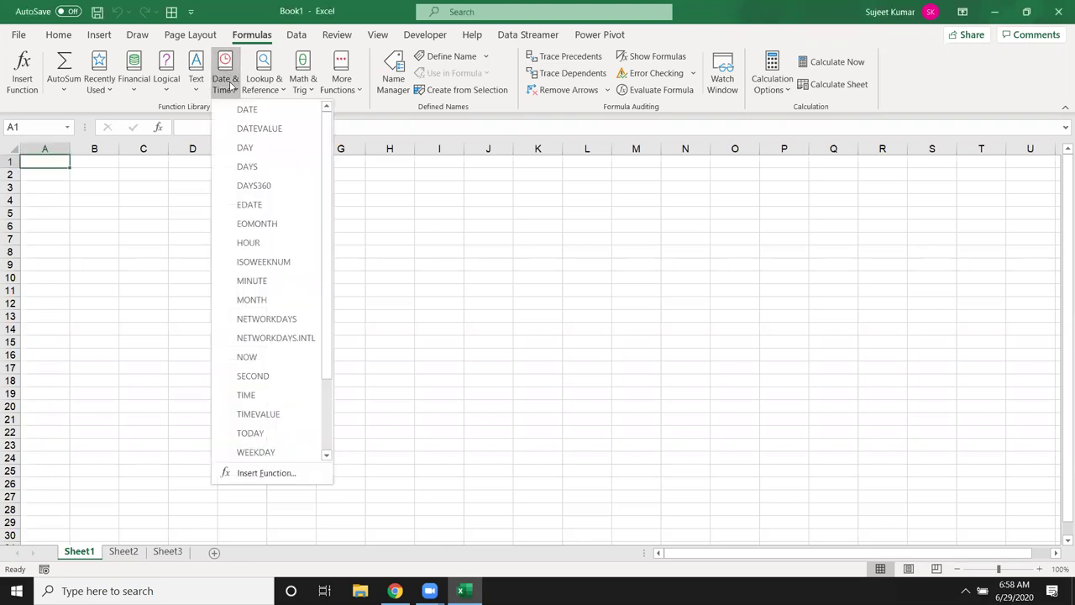
pyautogui.click(131, 188)
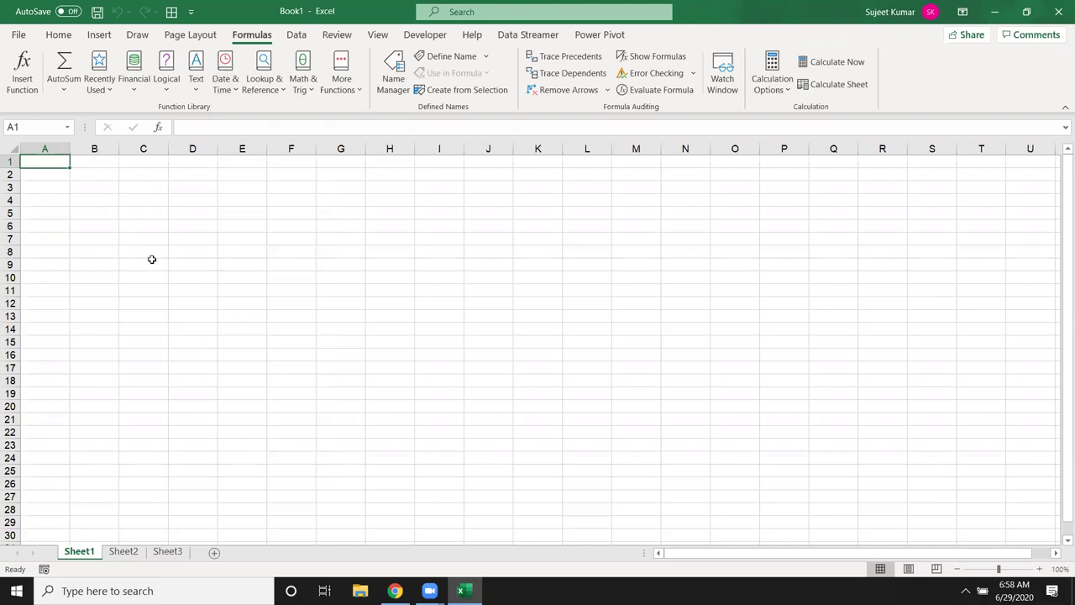
pyautogui.scroll(3, 151, 255)
pyautogui.scroll(3, 151, 256)
pyautogui.scroll(3, 151, 248)
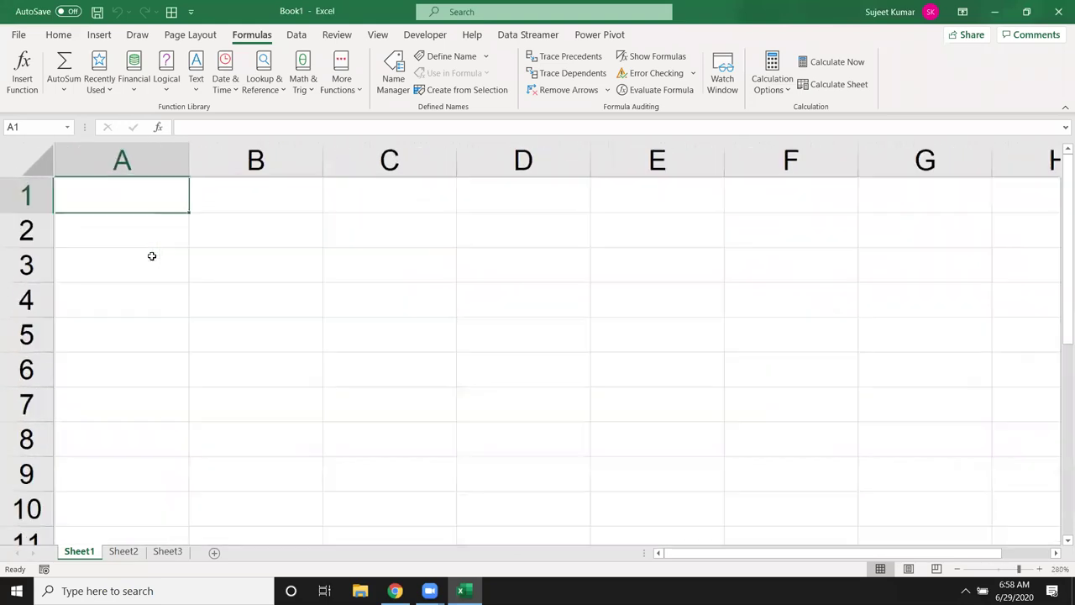
pyautogui.scroll(3, 150, 239)
pyautogui.click(150, 238)
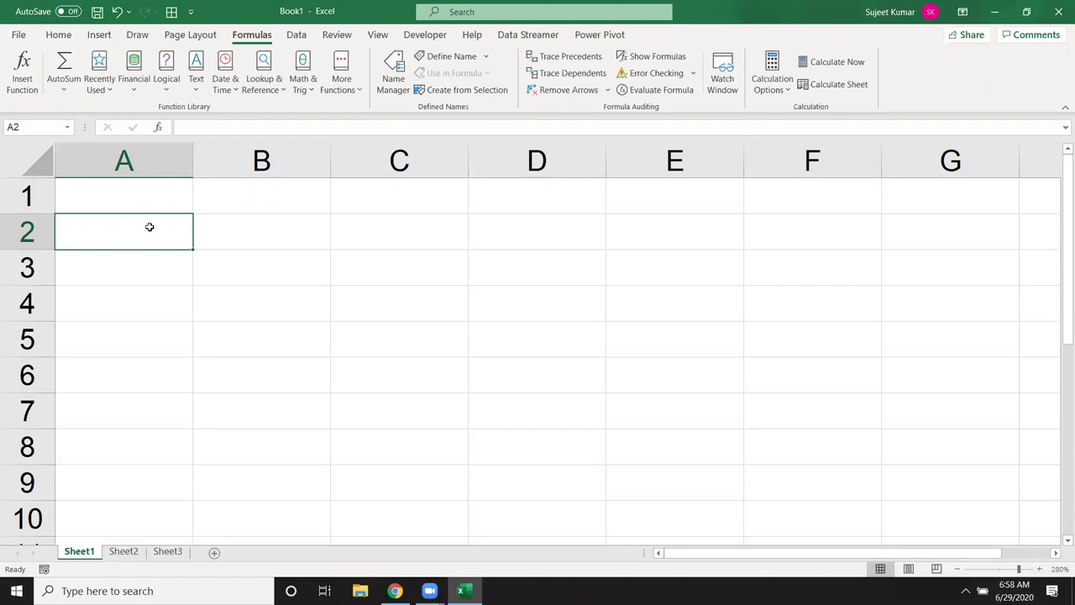
# Enter the date 6/29/2020 in A2 so it displays as 29-Jun.
pyautogui.click(160, 266)
pyautogui.click(150, 240)
pyautogui.write('6/')
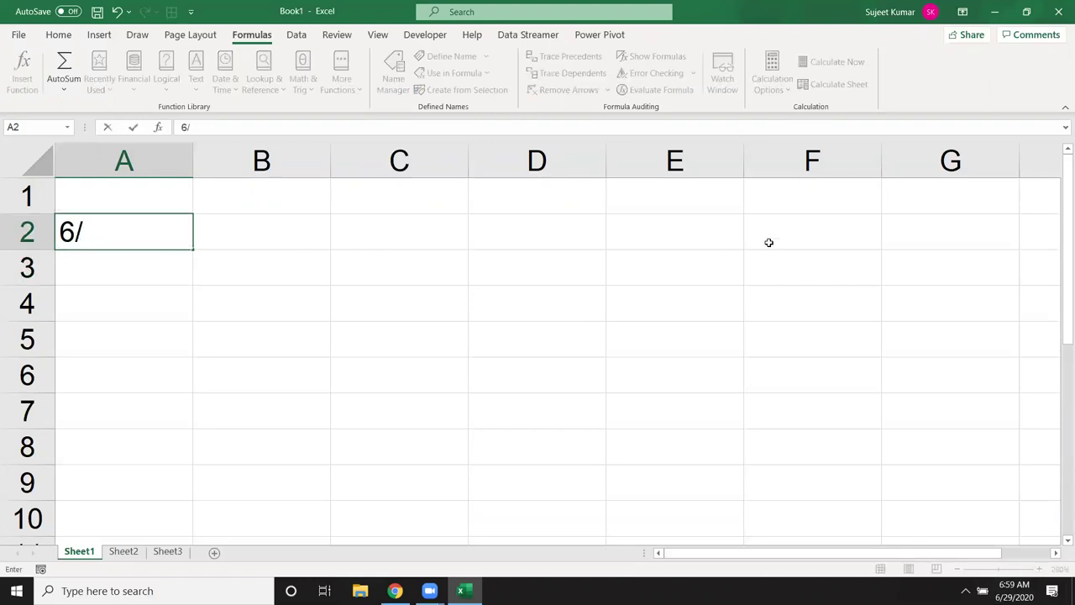
pyautogui.write('29')
pyautogui.write('/')
pyautogui.write('20 20')
pyautogui.press('BackSpace')
pyautogui.press('BackSpace')
pyautogui.press('BackSpace')
pyautogui.press('BackSpace')
pyautogui.press('BackSpace')
pyautogui.press('Up')
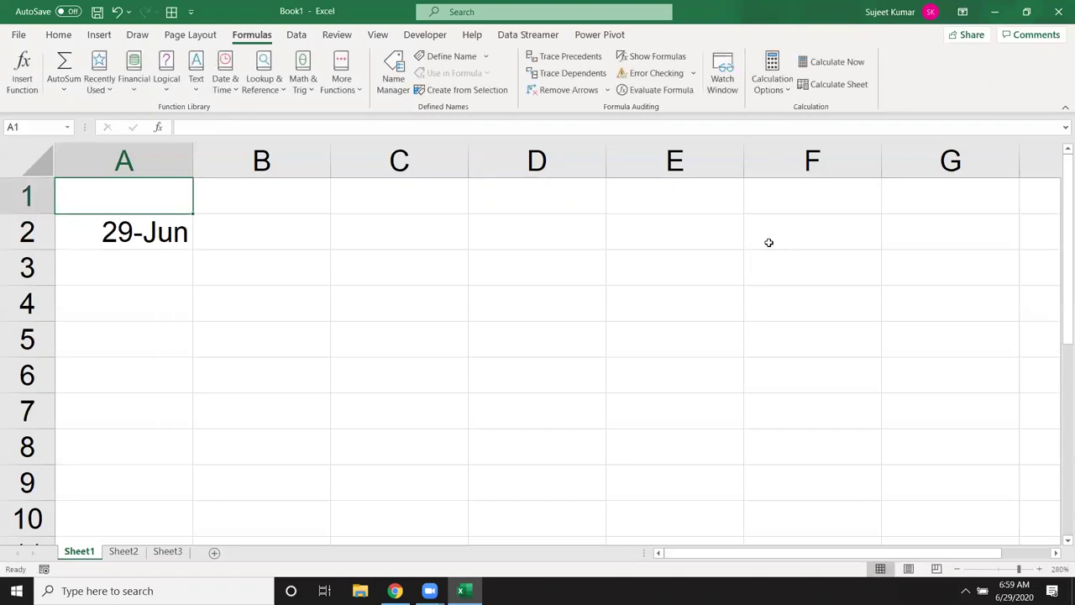
pyautogui.press('Down')
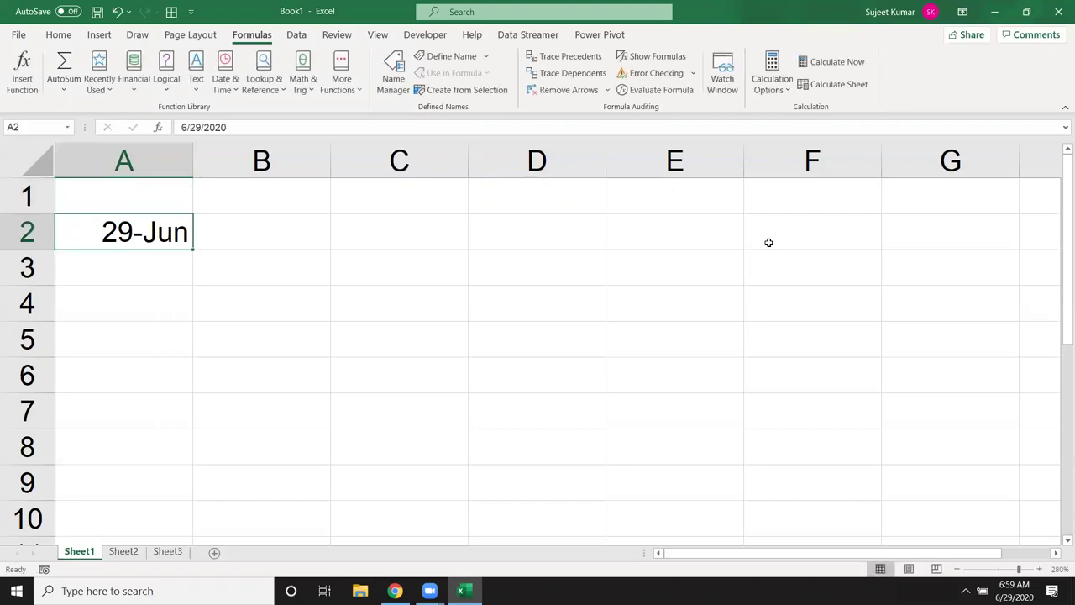
pyautogui.press('Right')
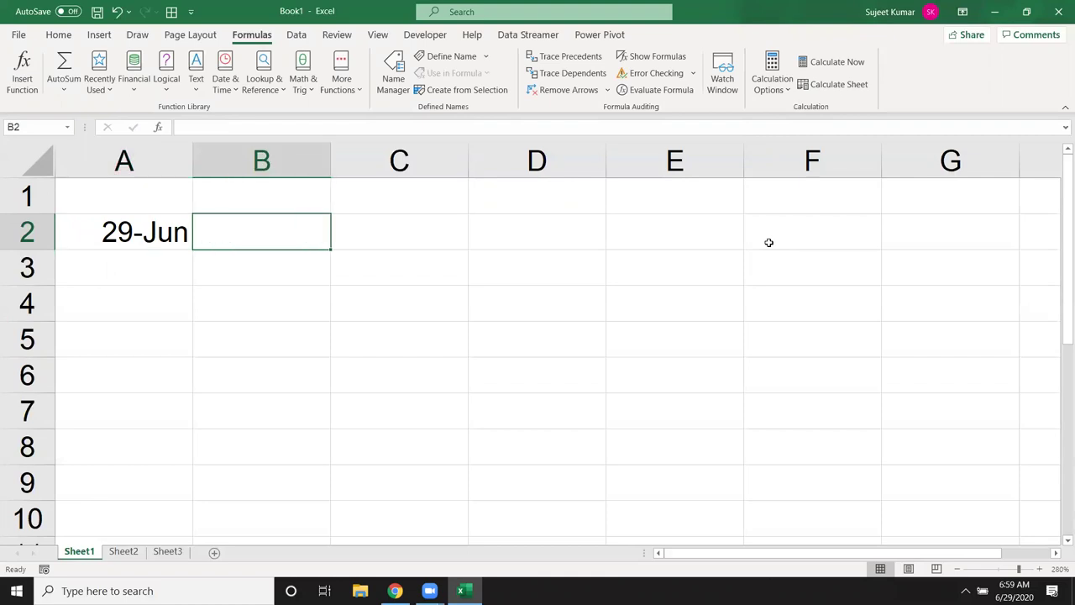
pyautogui.write('10-ja')
pyautogui.press('BackSpace')
pyautogui.press('BackSpace')
pyautogui.write('1')
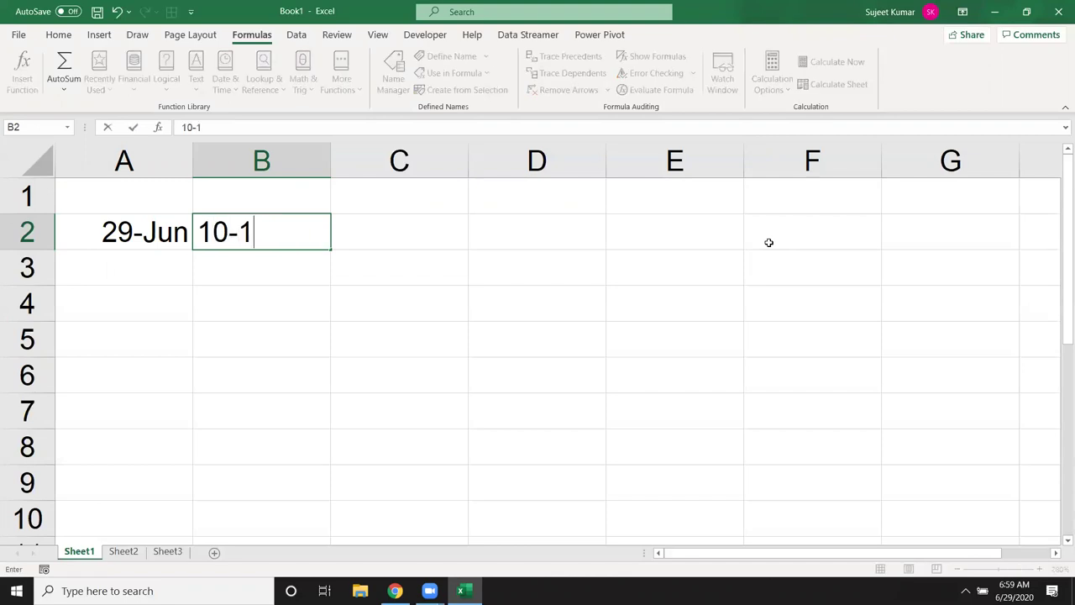
pyautogui.press('Return')
pyautogui.press('Up')
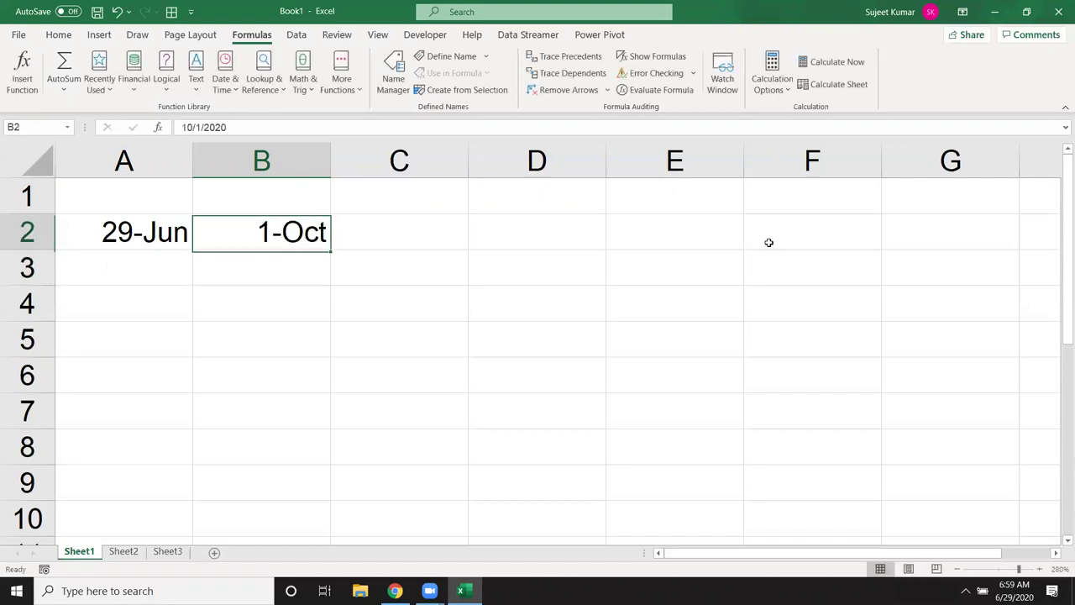
pyautogui.press('Up')
pyautogui.press('Down')
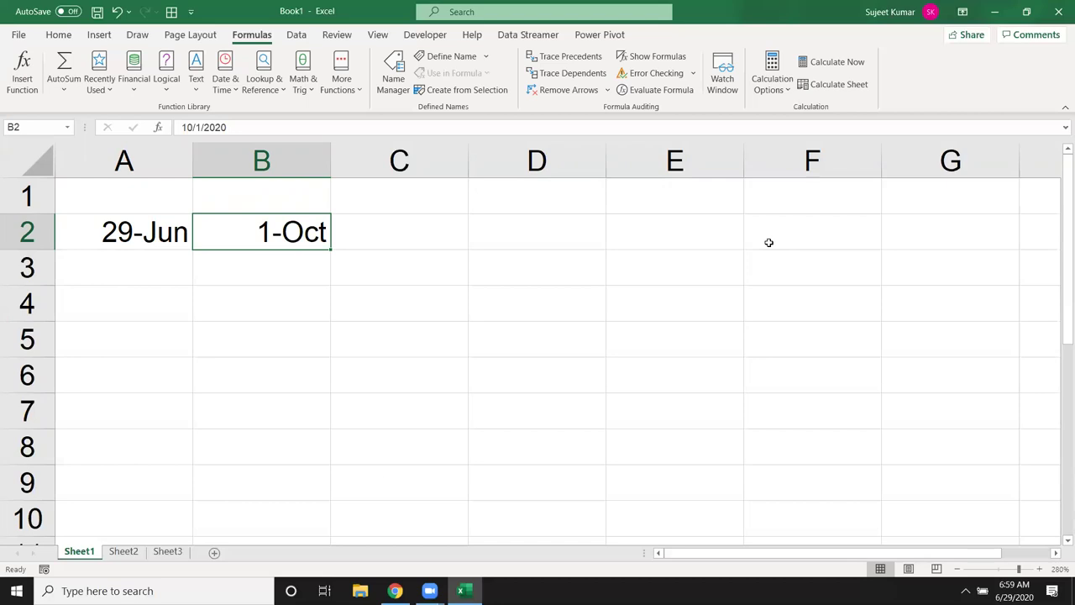
pyautogui.press('Delete')
pyautogui.write('10-jan')
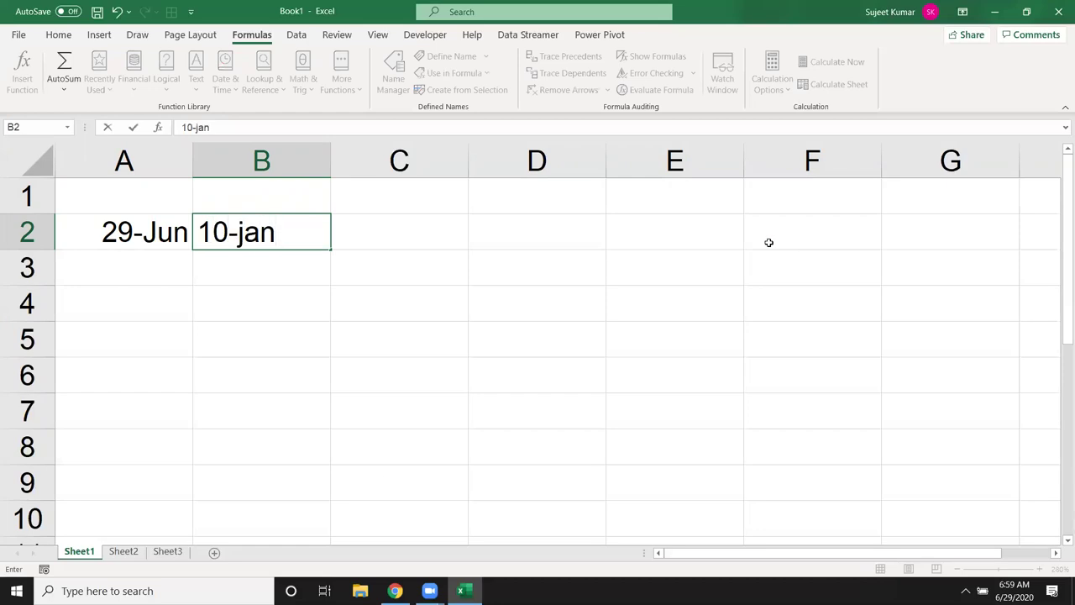
pyautogui.press('Return')
pyautogui.press('Down')
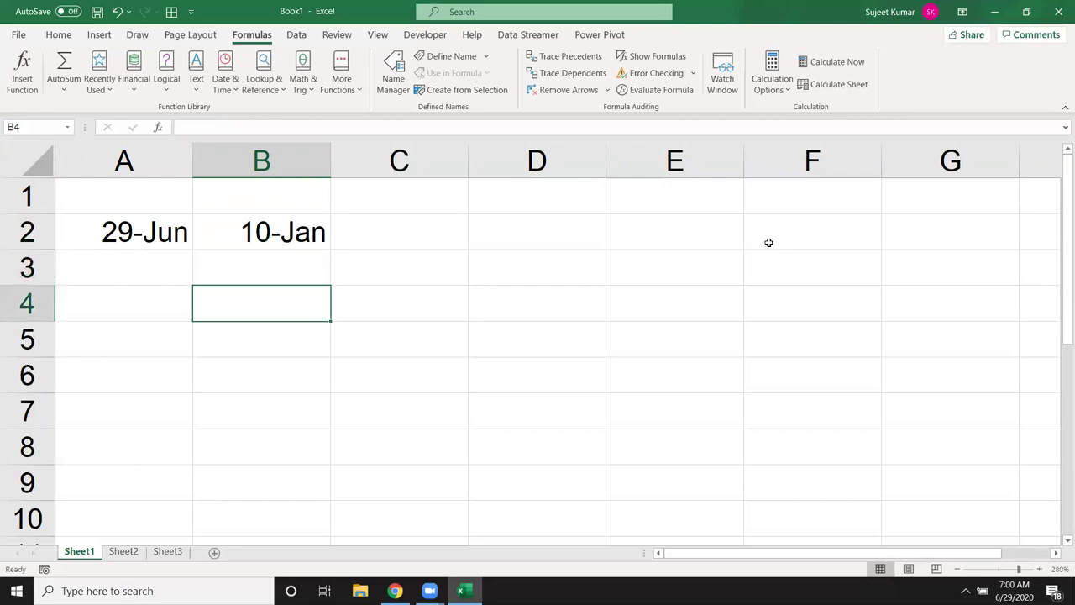
pyautogui.press('Up')
pyautogui.press('Up')
pyautogui.press('Delete')
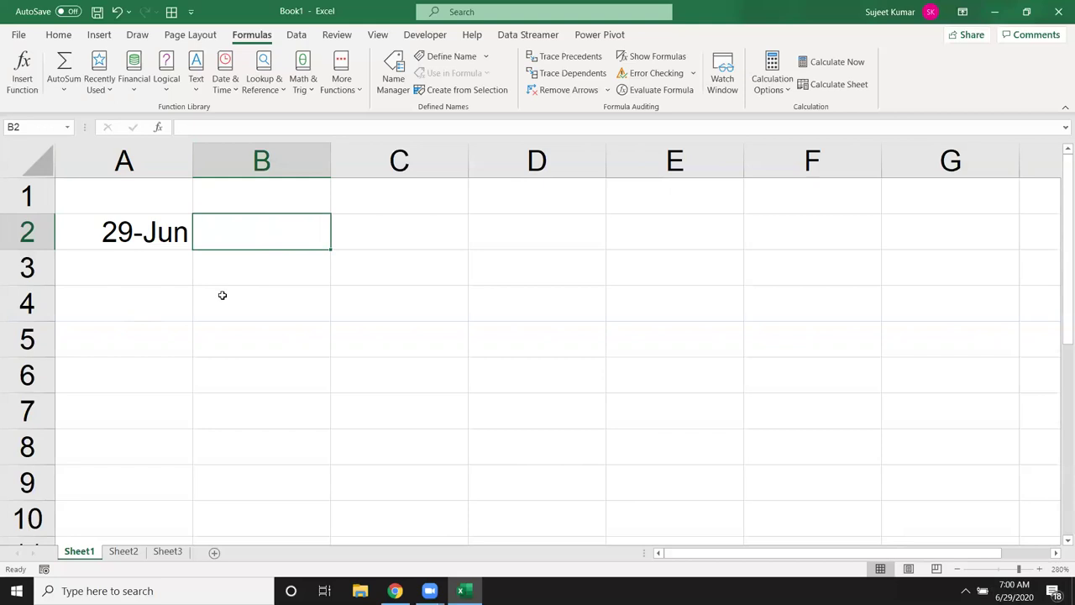
pyautogui.write('=')
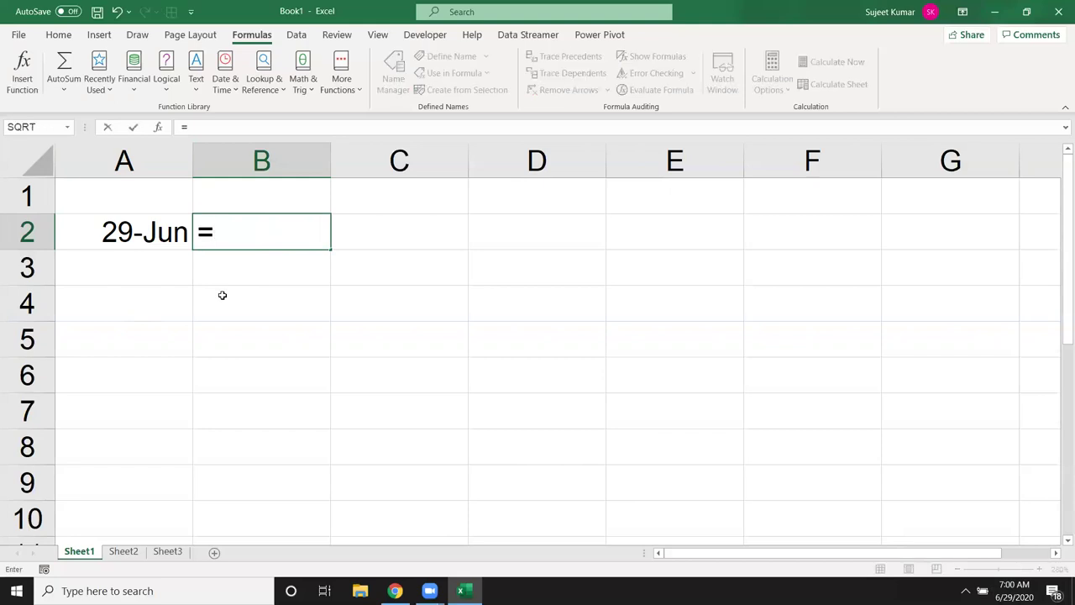
pyautogui.write('date')
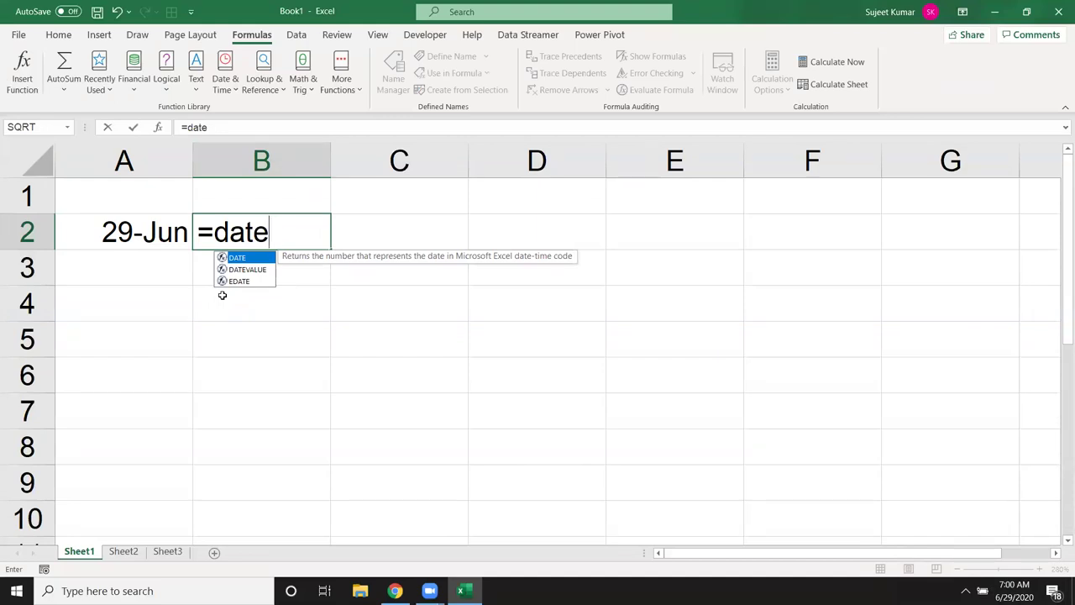
pyautogui.press('Tab')
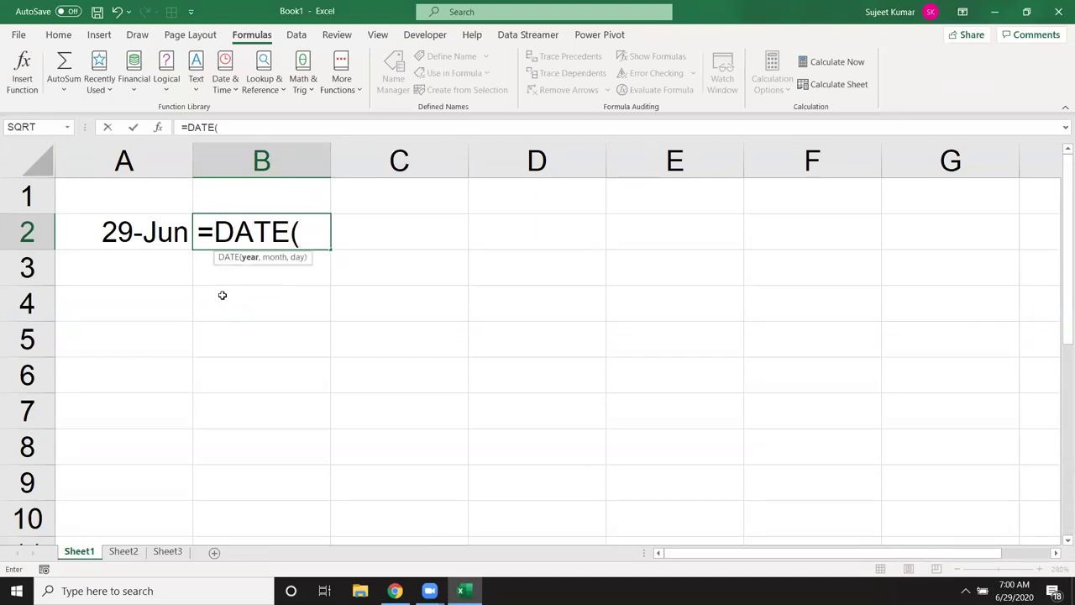
pyautogui.write('2020')
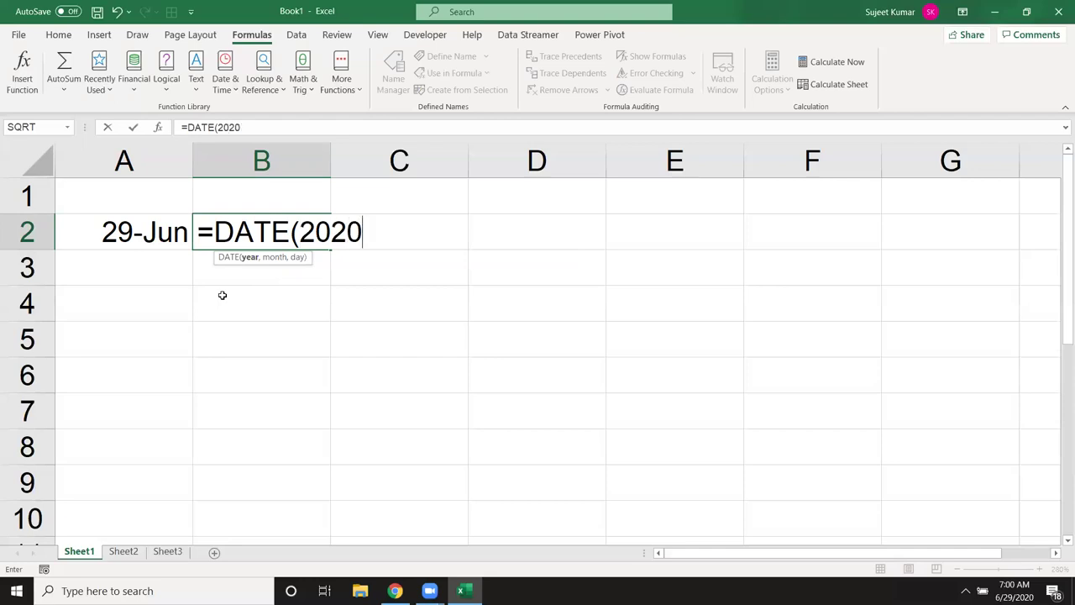
pyautogui.write(',')
pyautogui.write('1')
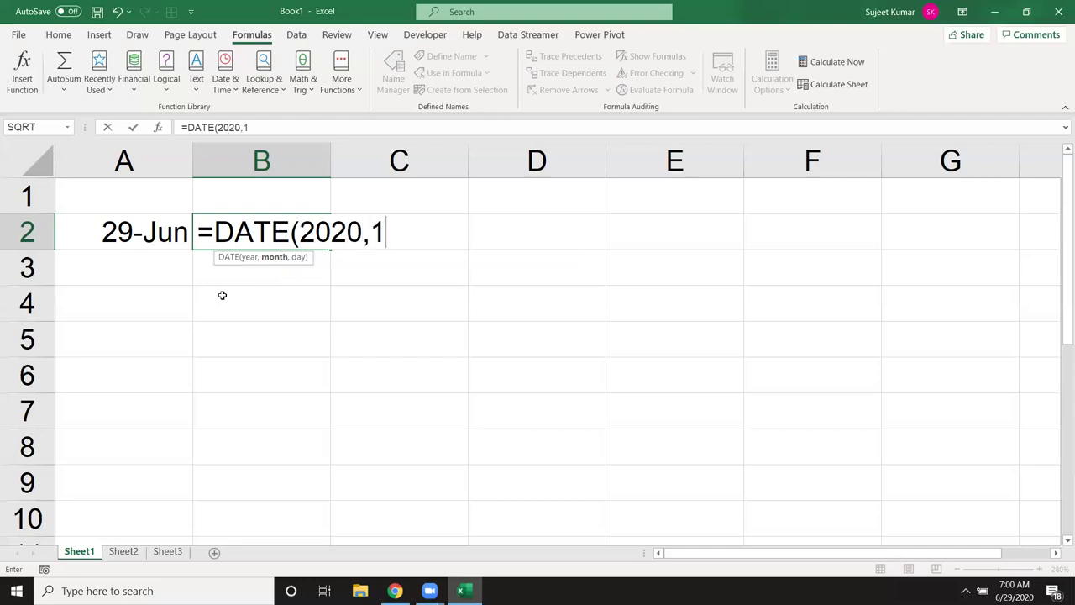
pyautogui.press('BackSpace')
pyautogui.write('6,')
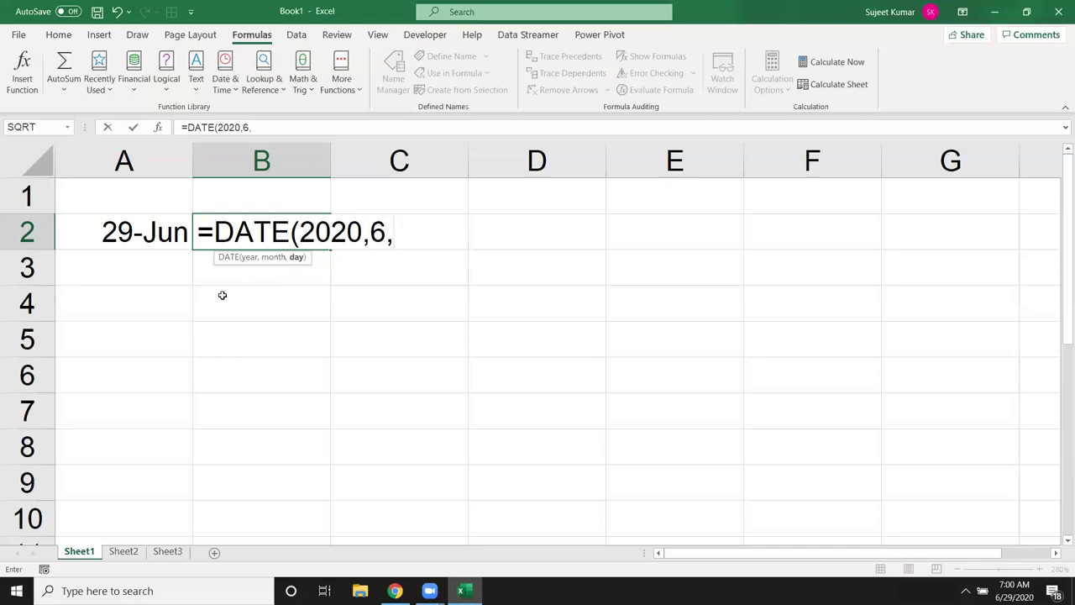
pyautogui.write('29')
pyautogui.press('Return')
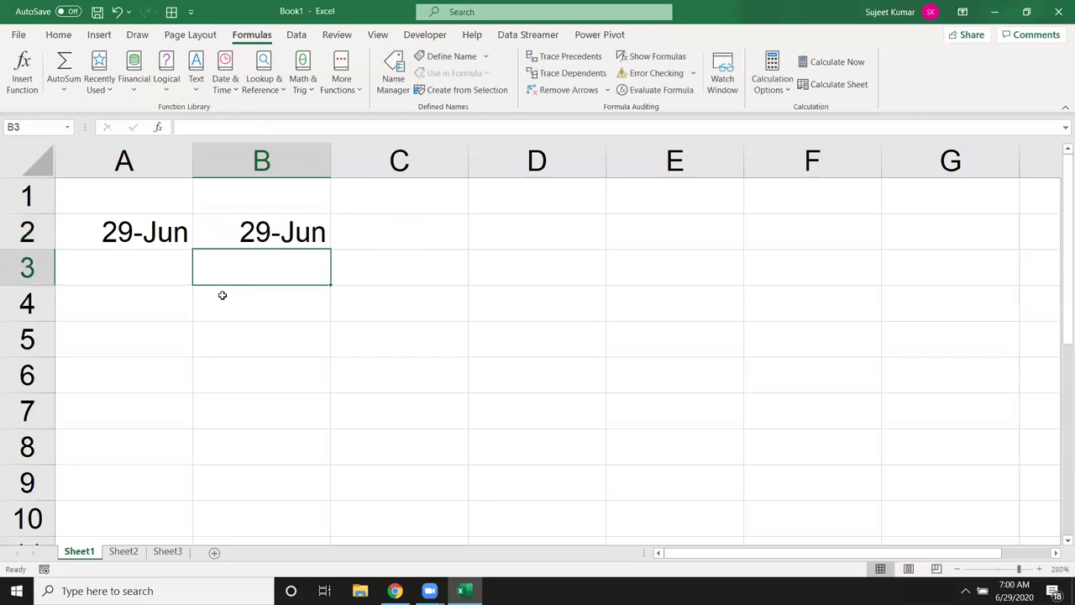
pyautogui.press('Up')
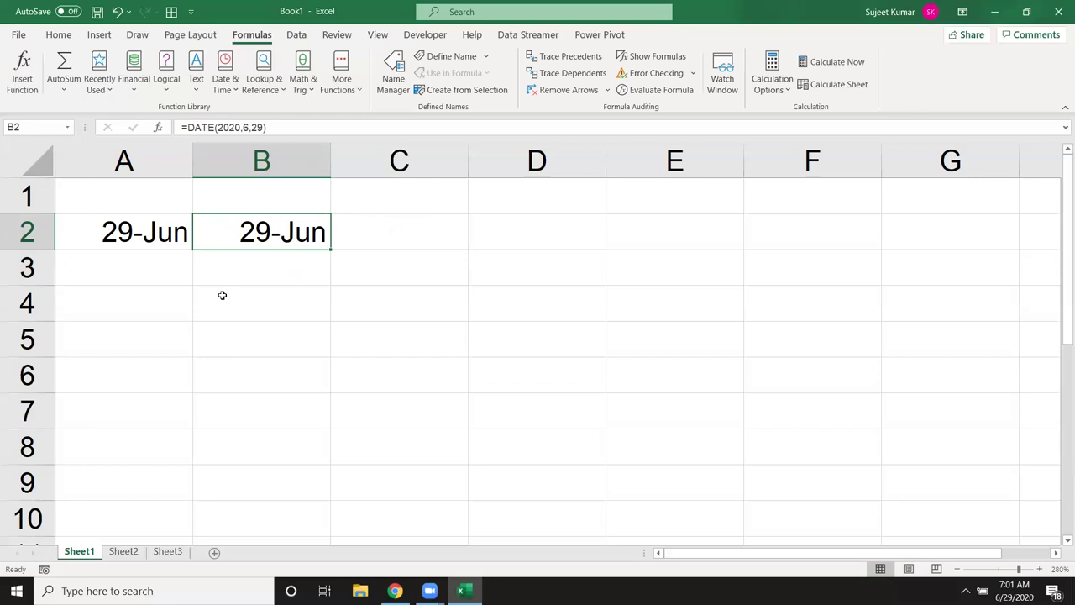
pyautogui.press('Delete')
pyautogui.press('Up')
pyautogui.press('Down')
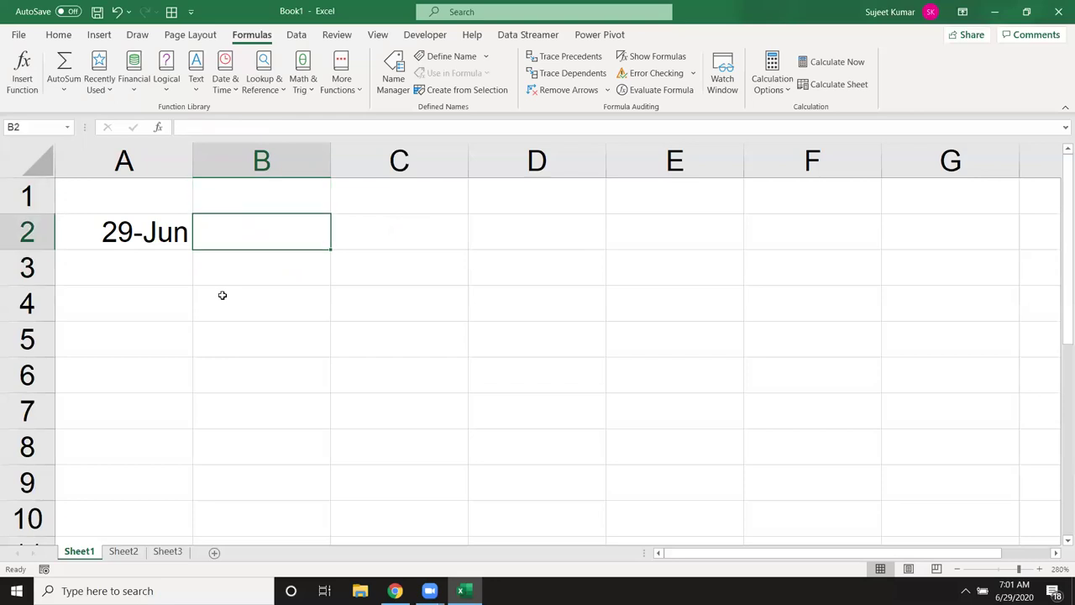
# Enter =YEAR(A2) in cell B2.
pyautogui.write('=ye')
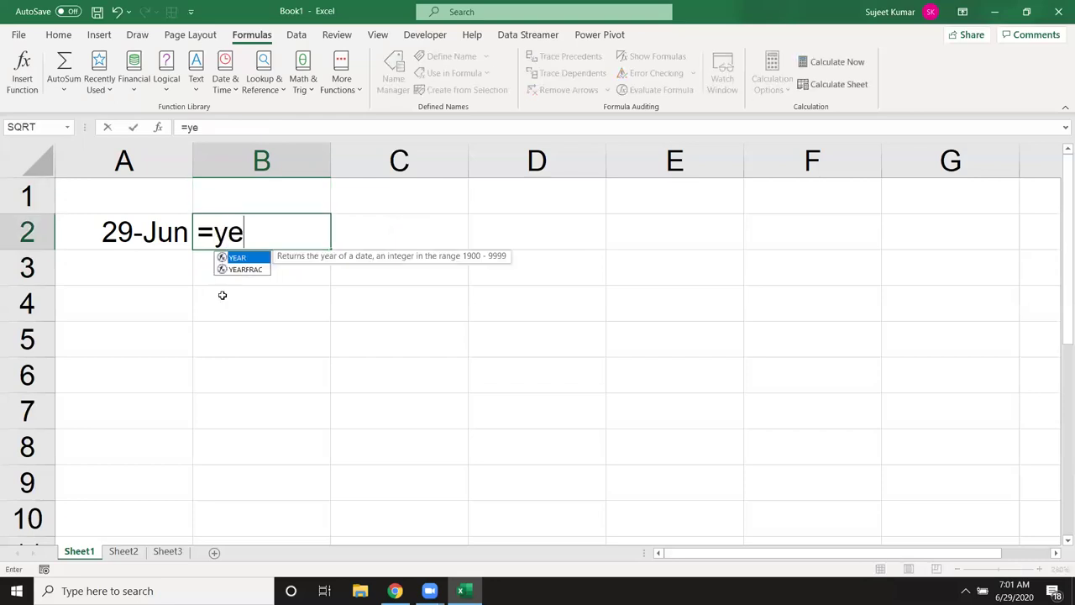
pyautogui.press('Tab')
pyautogui.press('Left')
pyautogui.press('Return')
pyautogui.press('Up')
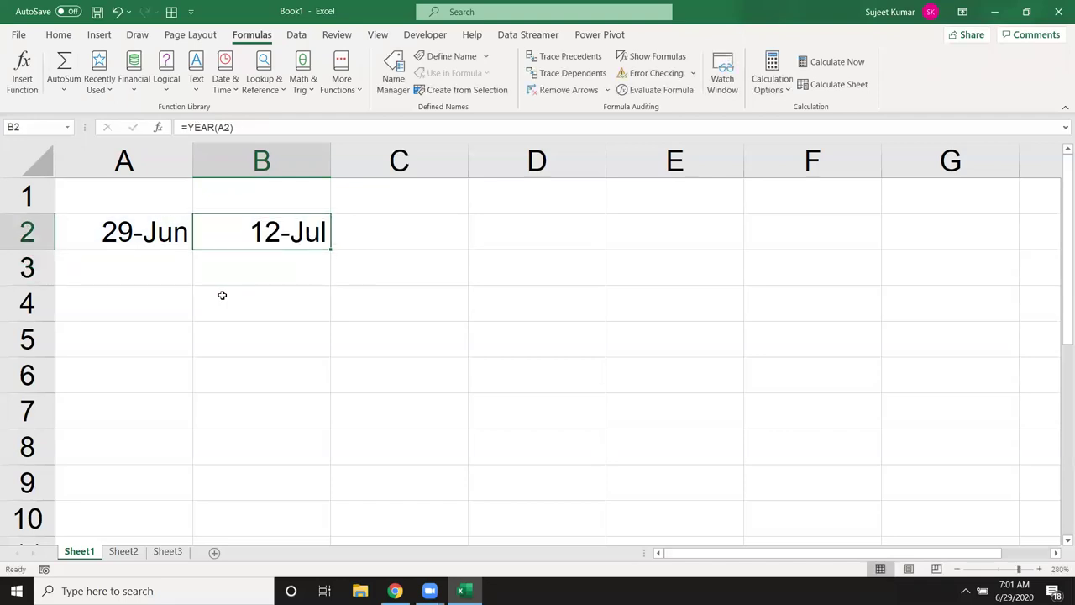
pyautogui.press('Right')
# Enter =MONTH(A2) in cell C2, returning 6.
pyautogui.write('=mon')
pyautogui.press('Tab')
pyautogui.press('Left')
pyautogui.press('Left')
pyautogui.press('Return')
pyautogui.press('Up')
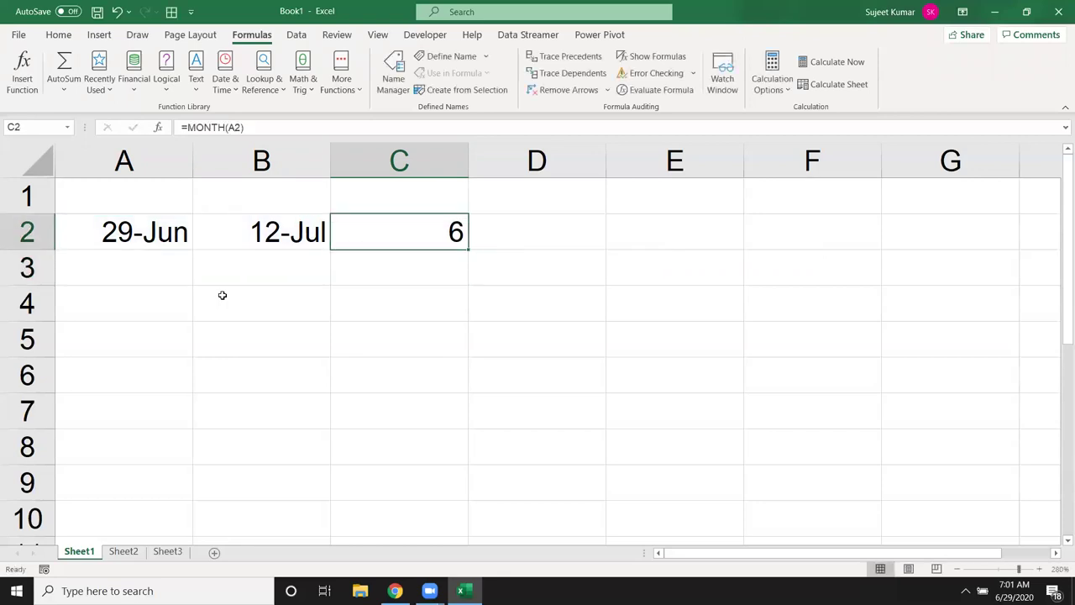
pyautogui.press('Right')
# Enter =DAY(A2) in cell D2, returning 29.
pyautogui.write('=')
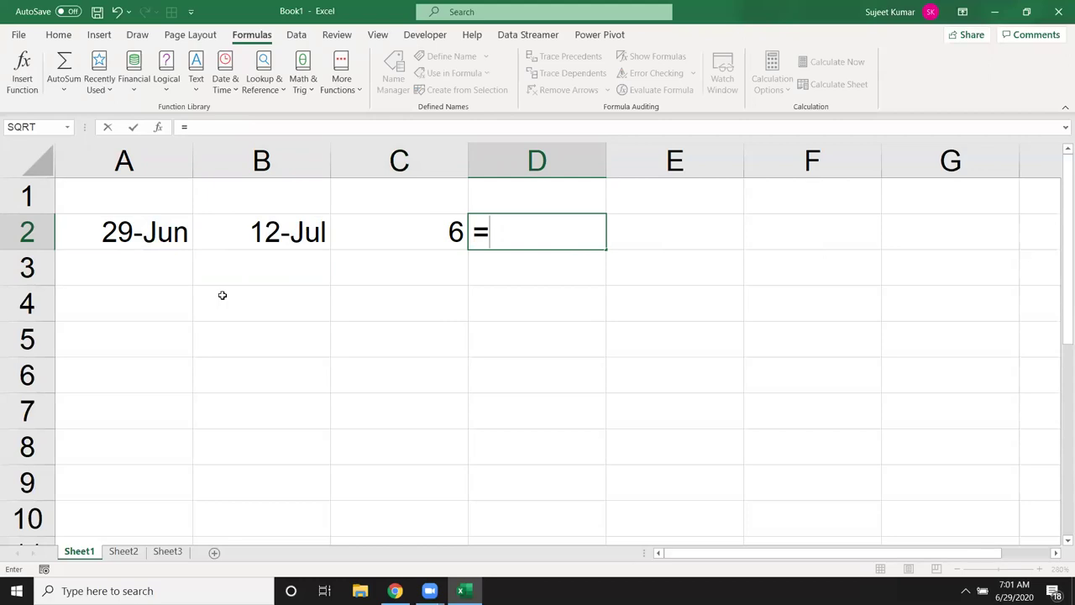
pyautogui.write('day')
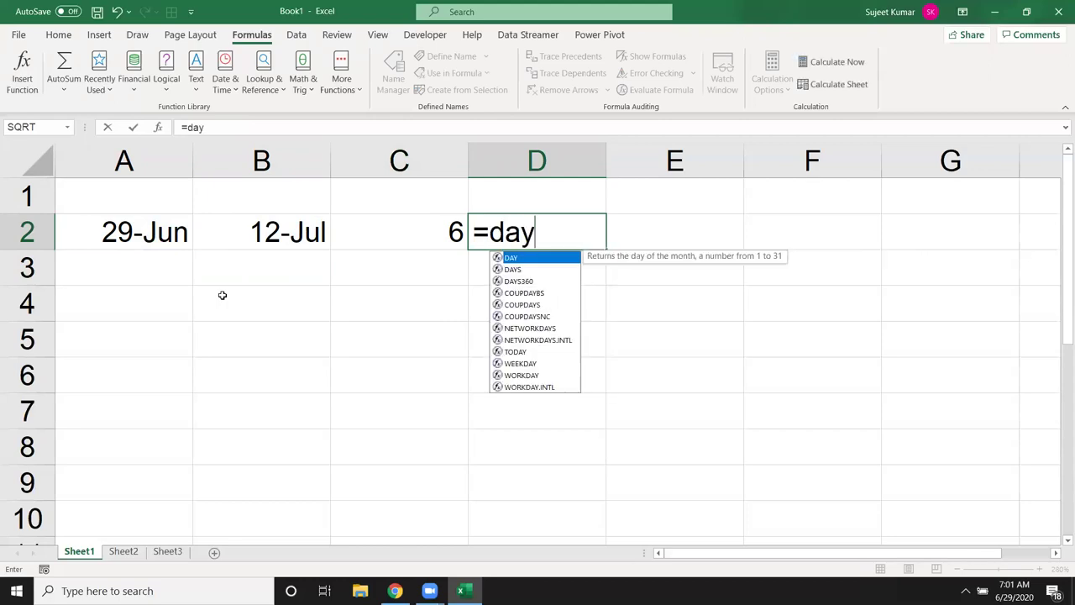
pyautogui.press('Tab')
pyautogui.press('Left')
pyautogui.press('Left')
pyautogui.press('Left')
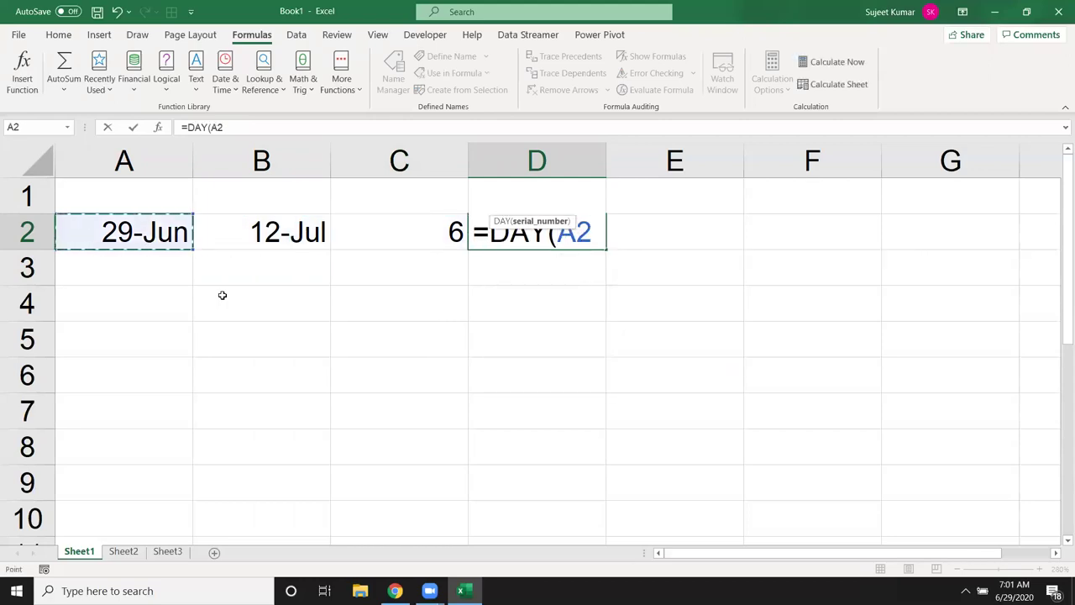
pyautogui.press('Return')
pyautogui.press('Up')
pyautogui.press('Left')
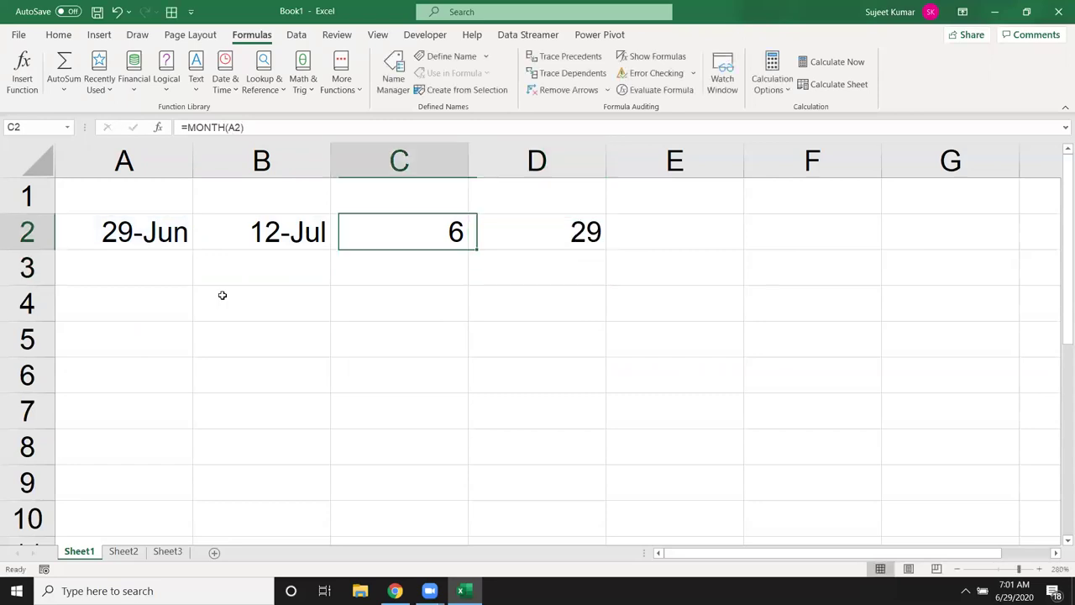
pyautogui.press('Left')
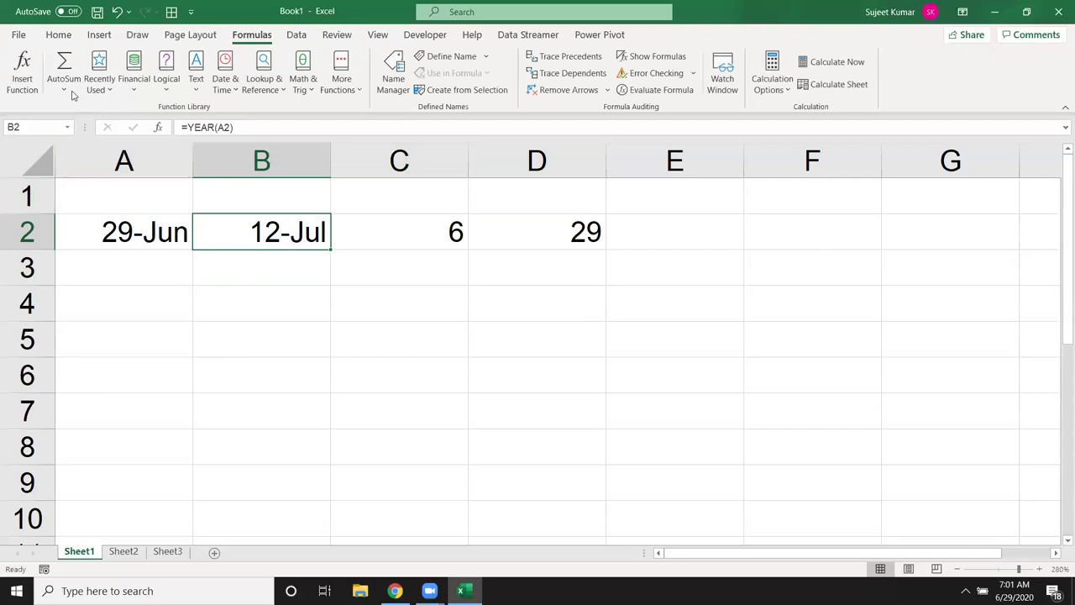
# Set B2's number format to General so it shows 2020.
pyautogui.click(59, 34)
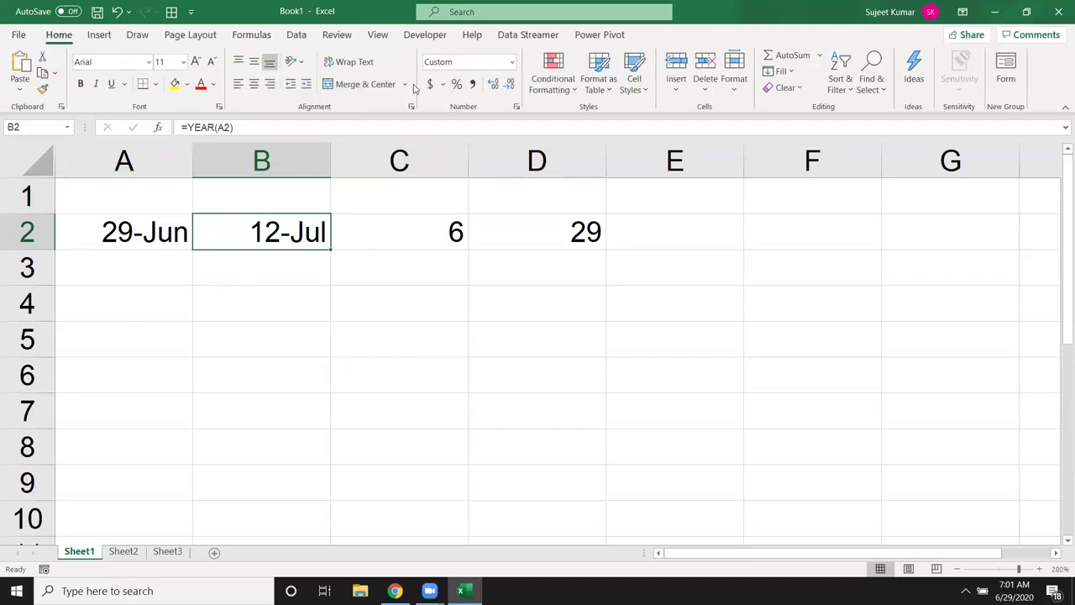
pyautogui.click(511, 62)
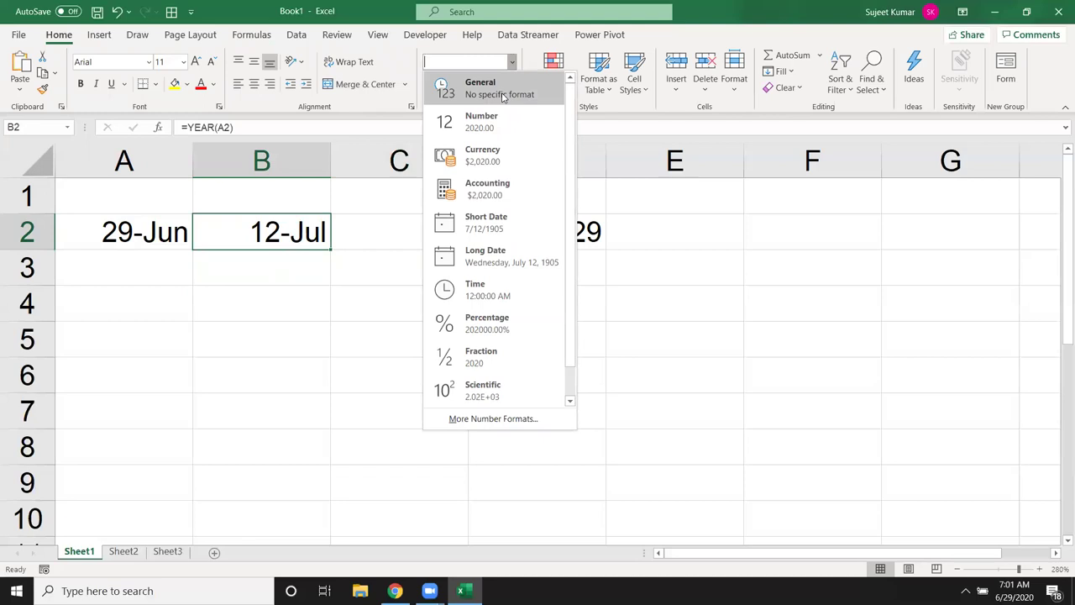
pyautogui.click(502, 96)
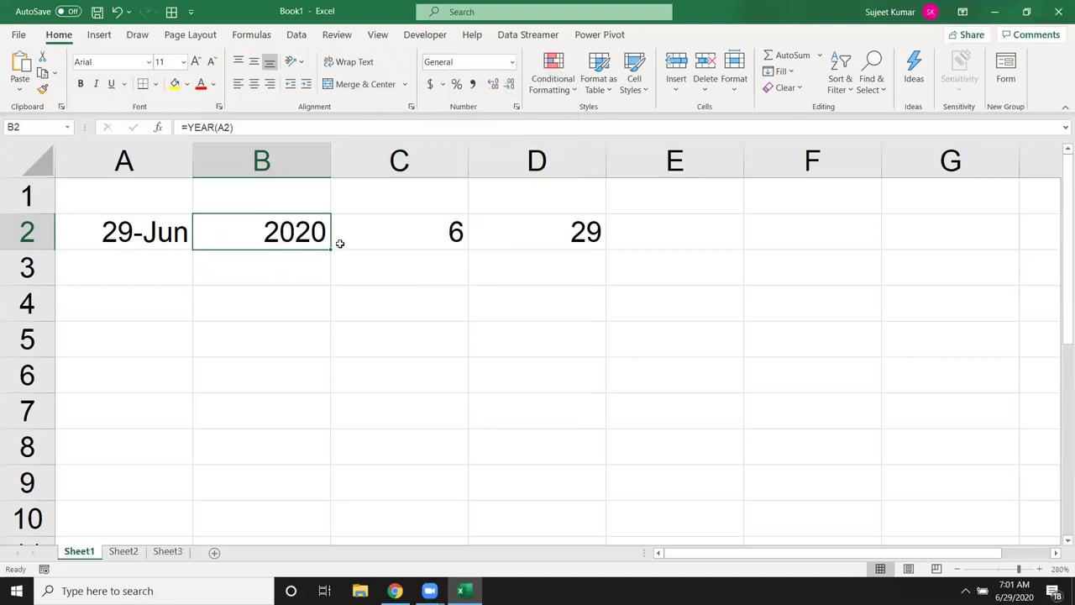
pyautogui.click(634, 233)
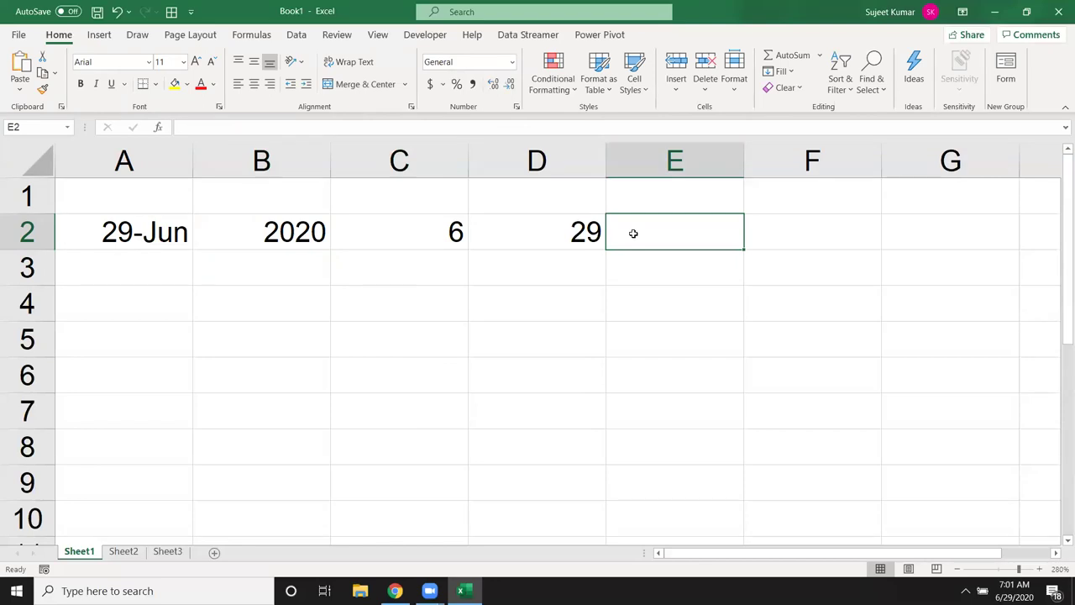
# Enter =DATE(B2,C2,D2) in E2 to rebuild 6/29/2020.
pyautogui.write('=dat')
pyautogui.press('Tab')
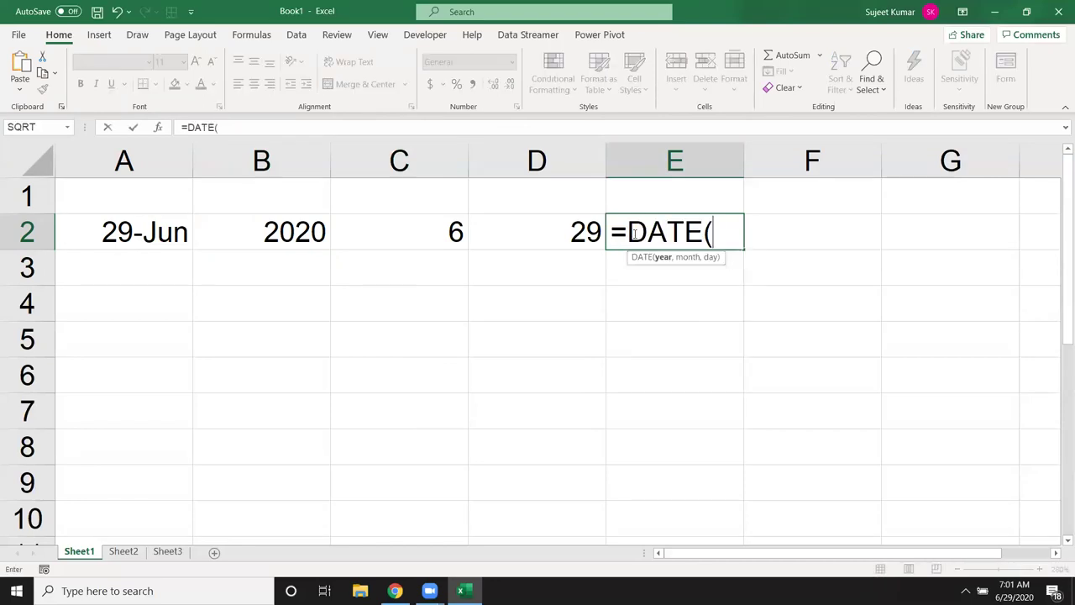
pyautogui.press('Left')
pyautogui.press('Left')
pyautogui.press('Left')
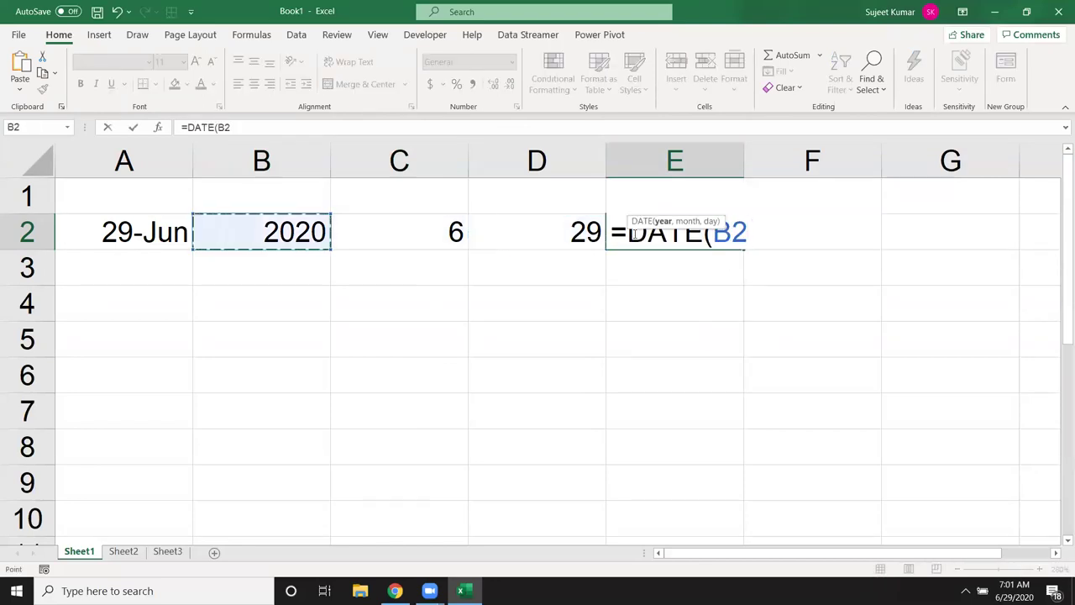
pyautogui.write(',C2,')
pyautogui.press('Left')
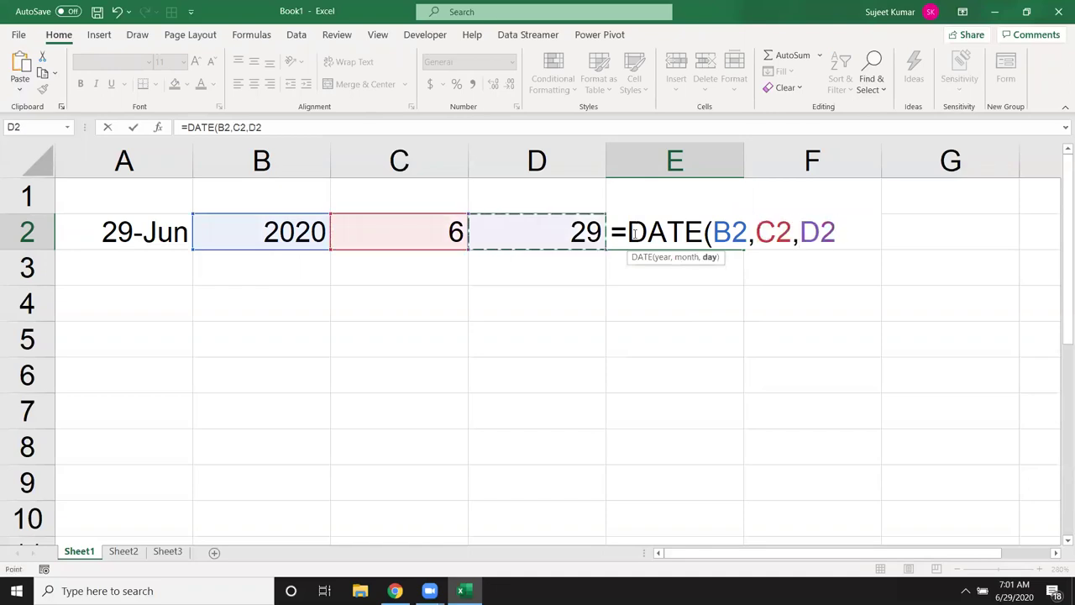
pyautogui.press('Return')
# Review the date-part formulas in B2–D2 and the rebuilt date in E2.
pyautogui.click(635, 235)
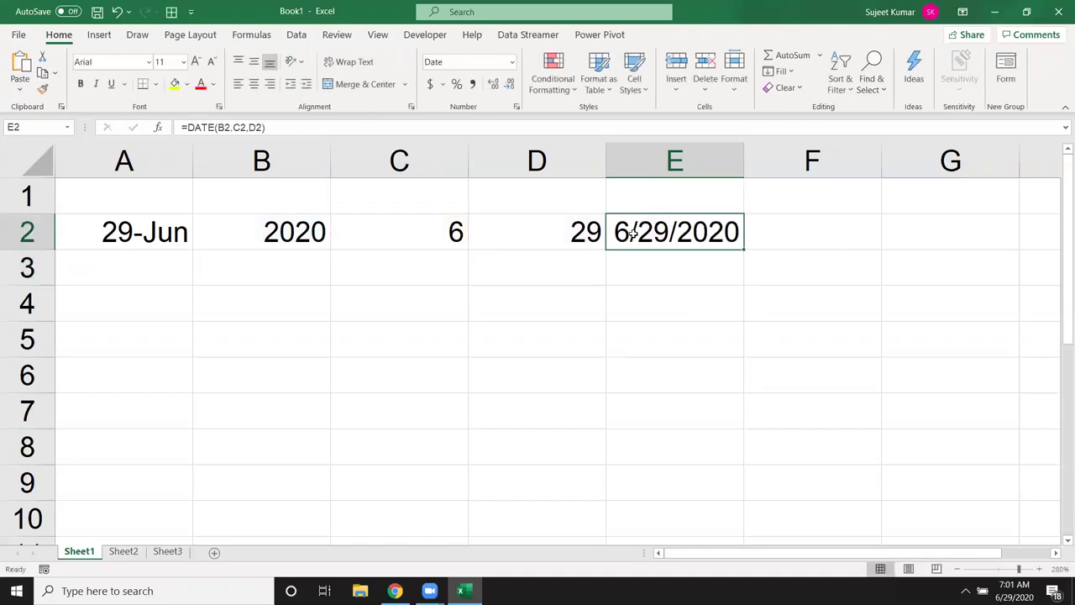
pyautogui.press('Left')
pyautogui.press('Left')
pyautogui.press('Left')
pyautogui.press('Left')
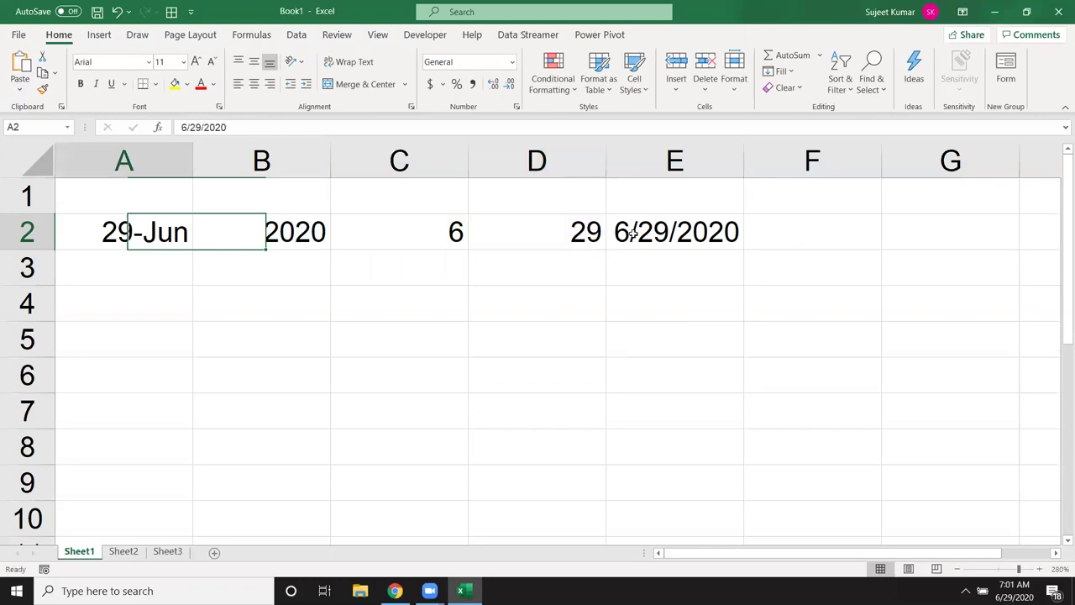
pyautogui.press('Right')
pyautogui.press('Right')
pyautogui.press('Left')
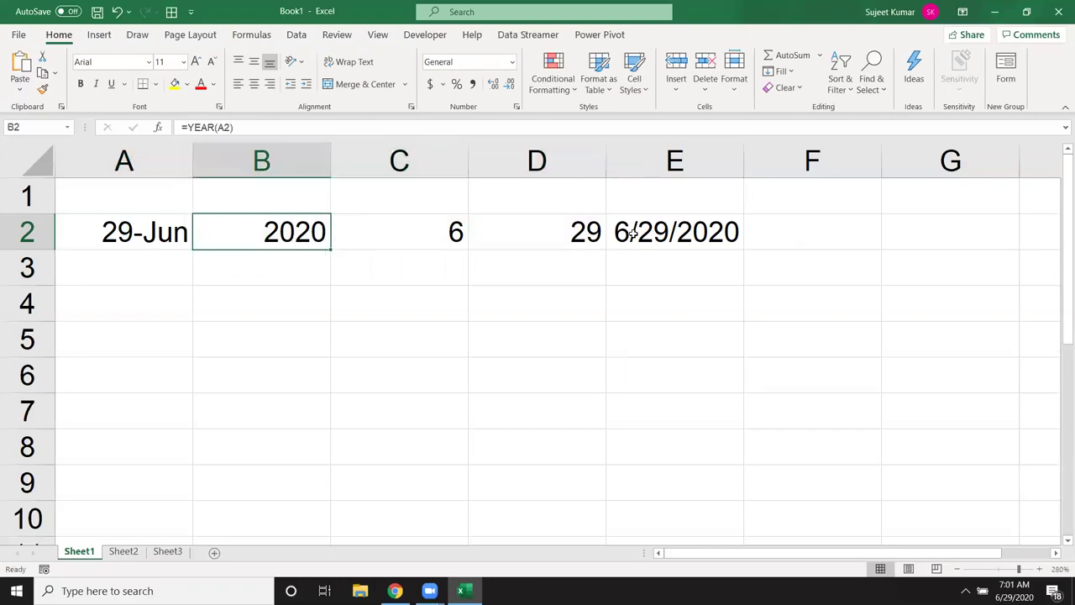
pyautogui.press('Right')
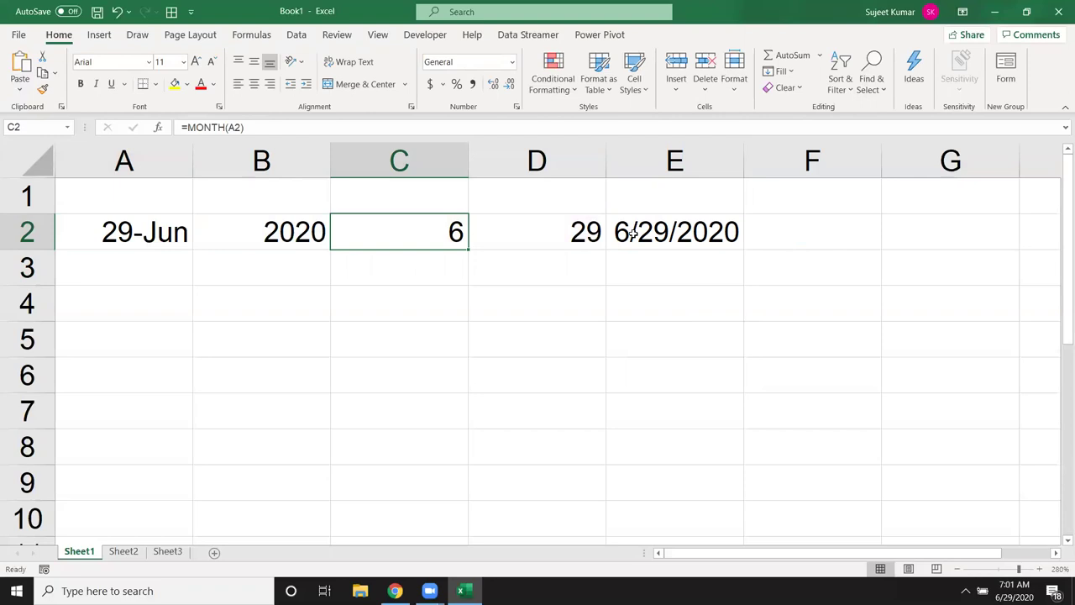
pyautogui.press('Right')
pyautogui.press('Right')
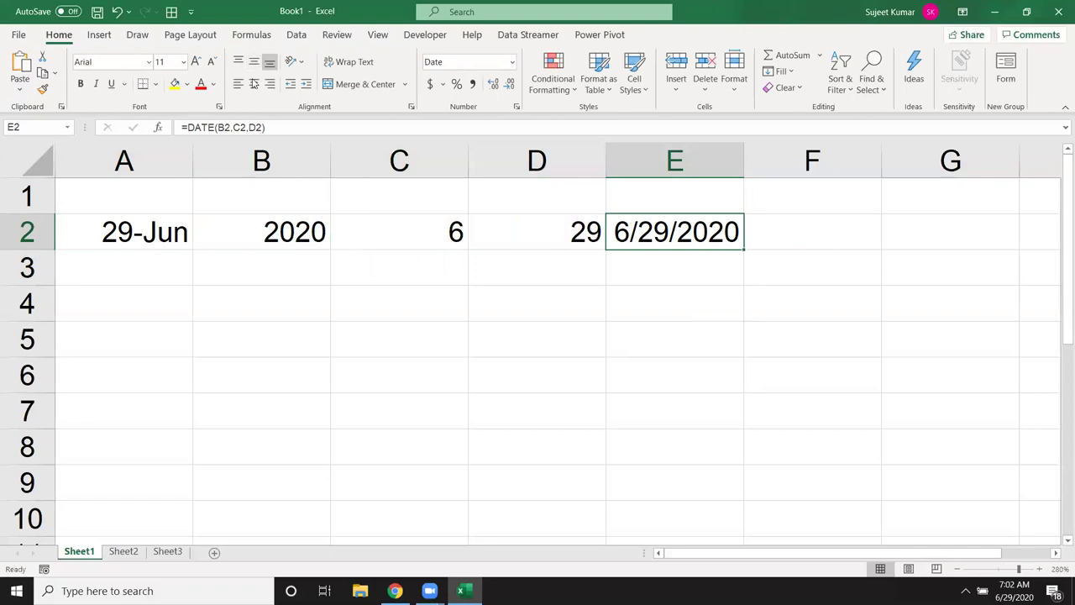
pyautogui.click(126, 258)
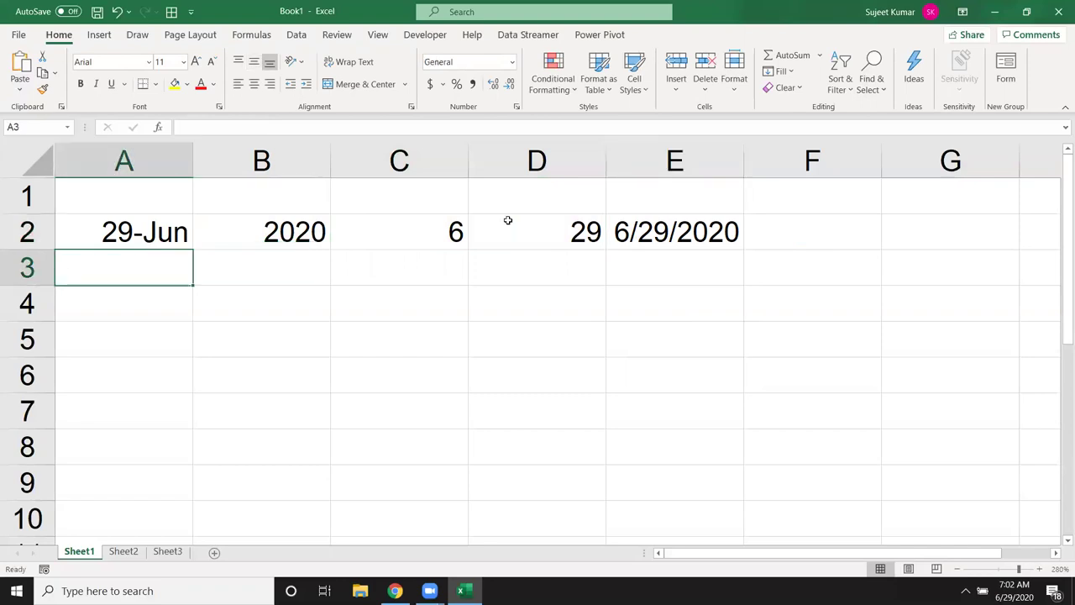
# Review the DATE, DAY, MONTH and YEAR formulas in E2 through B2.
pyautogui.click(657, 225)
pyautogui.click(512, 235)
pyautogui.click(395, 240)
pyautogui.click(269, 244)
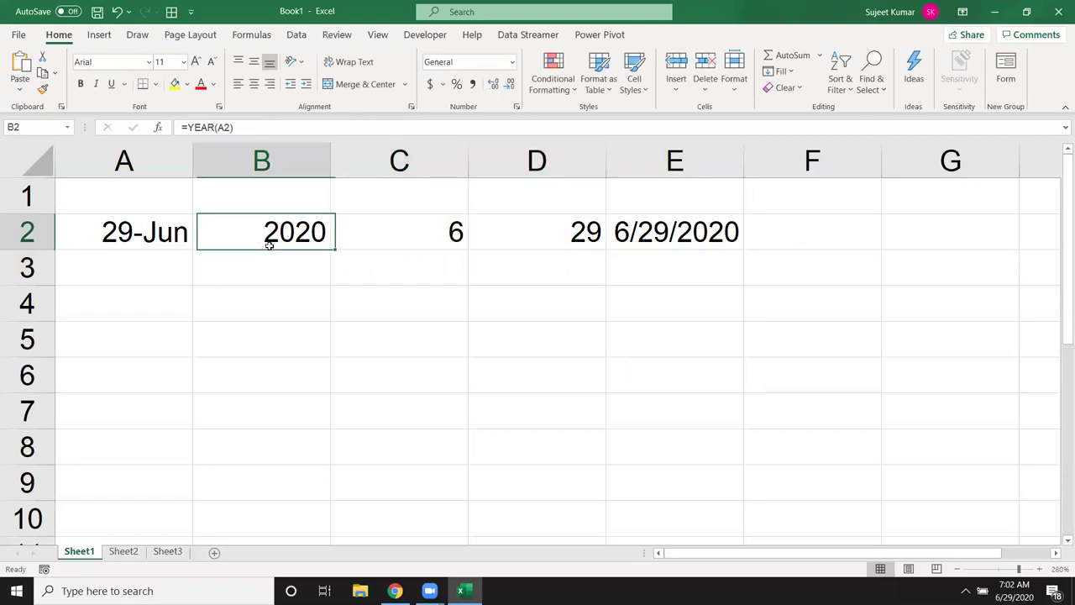
# Enter =TODAY() in A3, showing 6/29/2020.
pyautogui.click(161, 278)
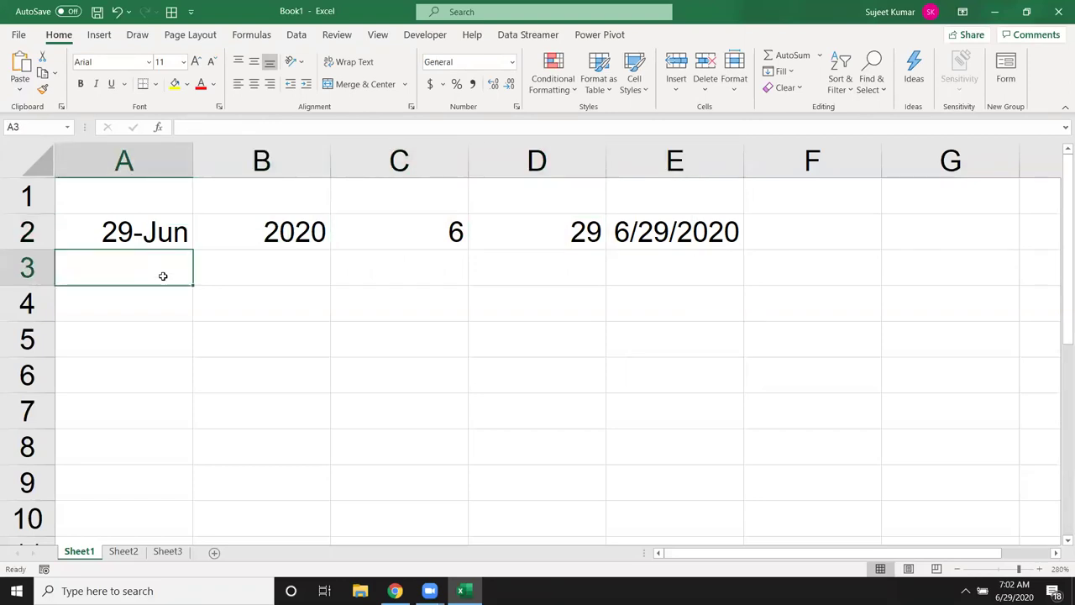
pyautogui.write('to')
pyautogui.press('BackSpace')
pyautogui.press('BackSpace')
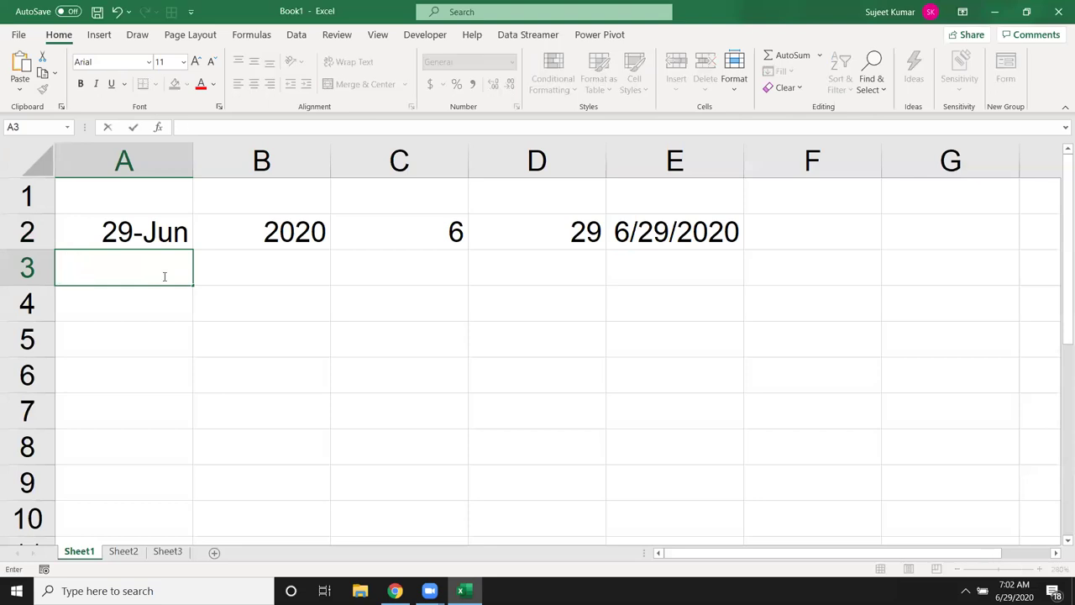
pyautogui.write('=today')
pyautogui.press('Tab')
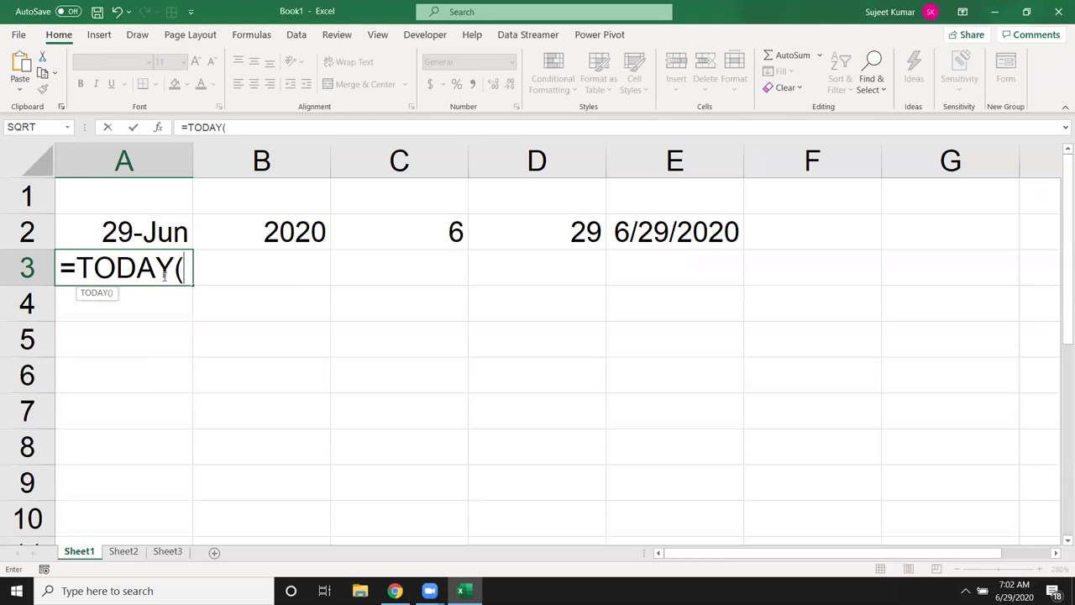
pyautogui.press('Return')
pyautogui.click(164, 275)
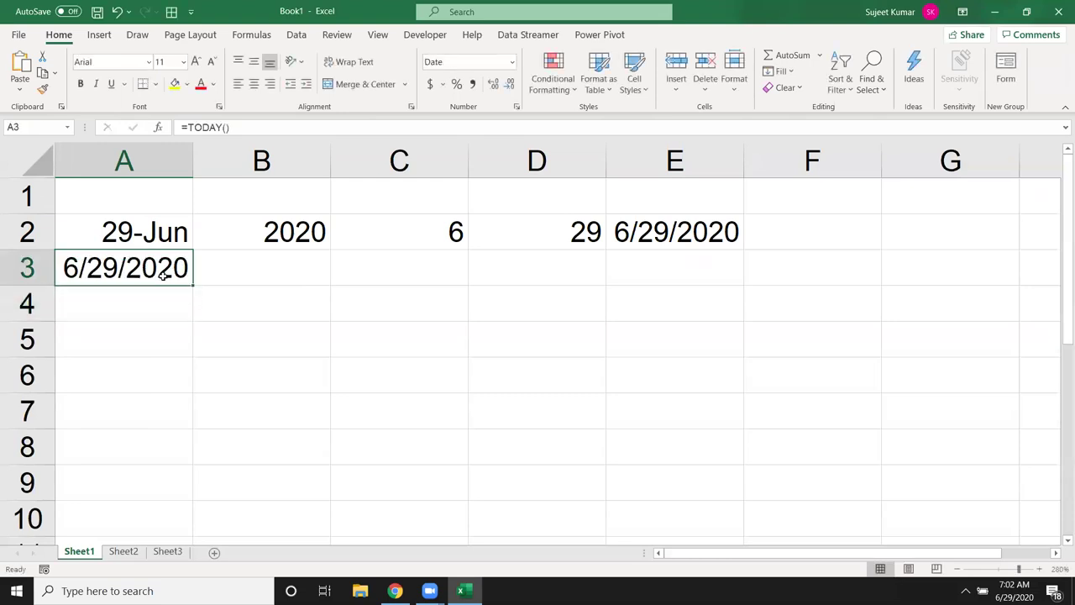
# Enter =NOW() in B3, showing 6/29/2020 7:02.
pyautogui.press('Tab')
pyautogui.write('=')
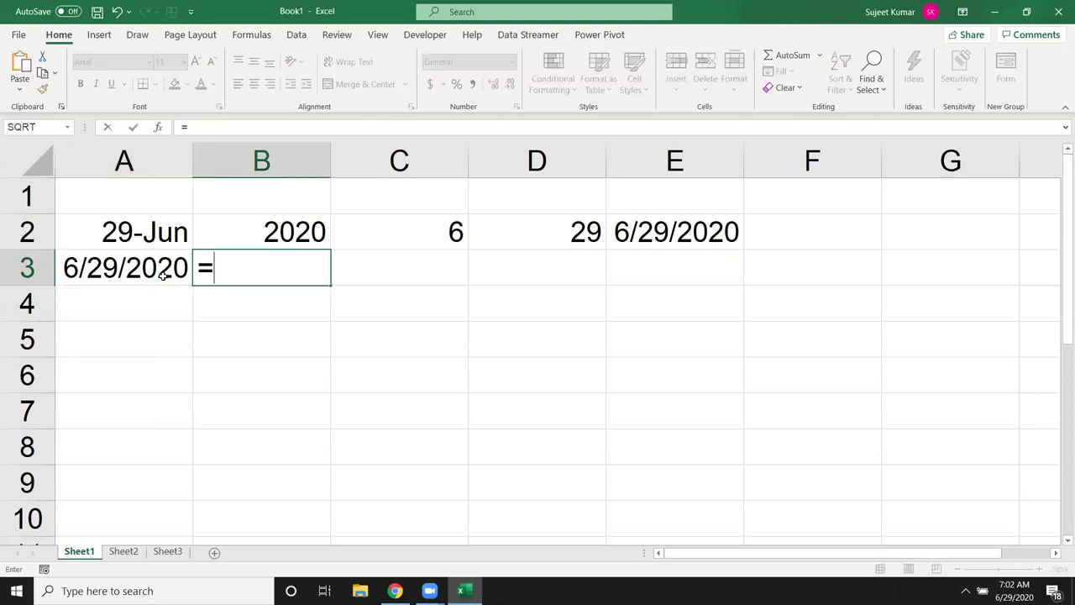
pyautogui.write('now')
pyautogui.press('Tab')
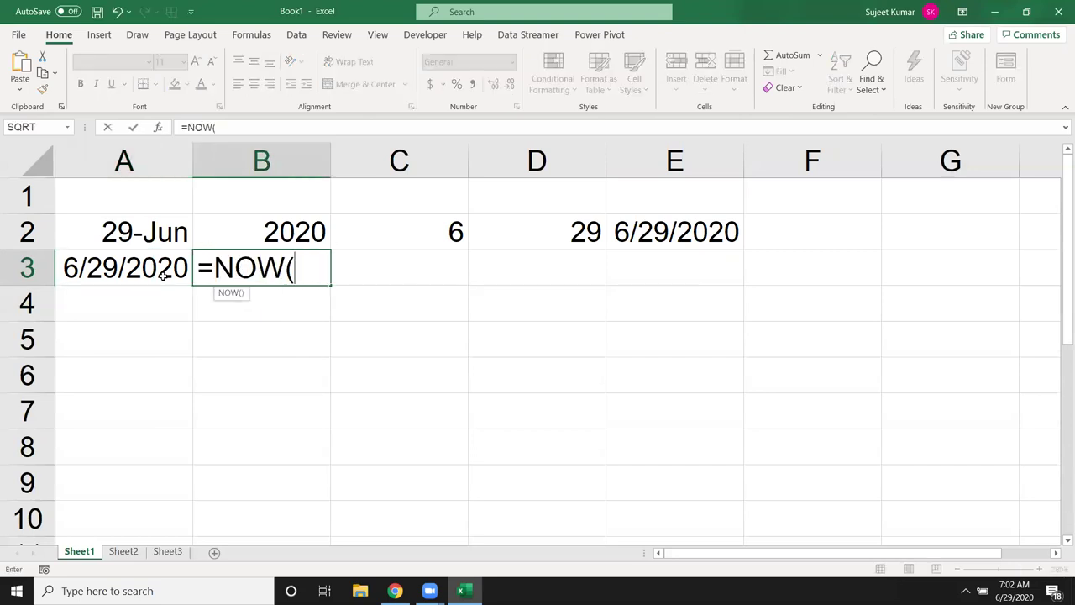
pyautogui.write(')')
pyautogui.press('Return')
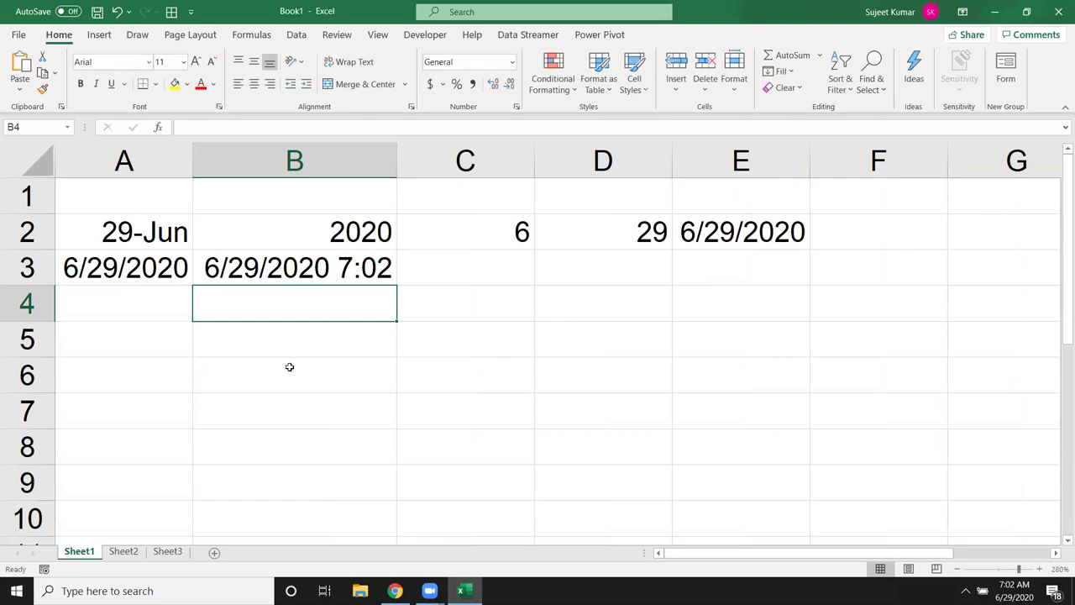
# Format B3 as General so NOW() shows the serial number 44011.29336.
pyautogui.click(301, 270)
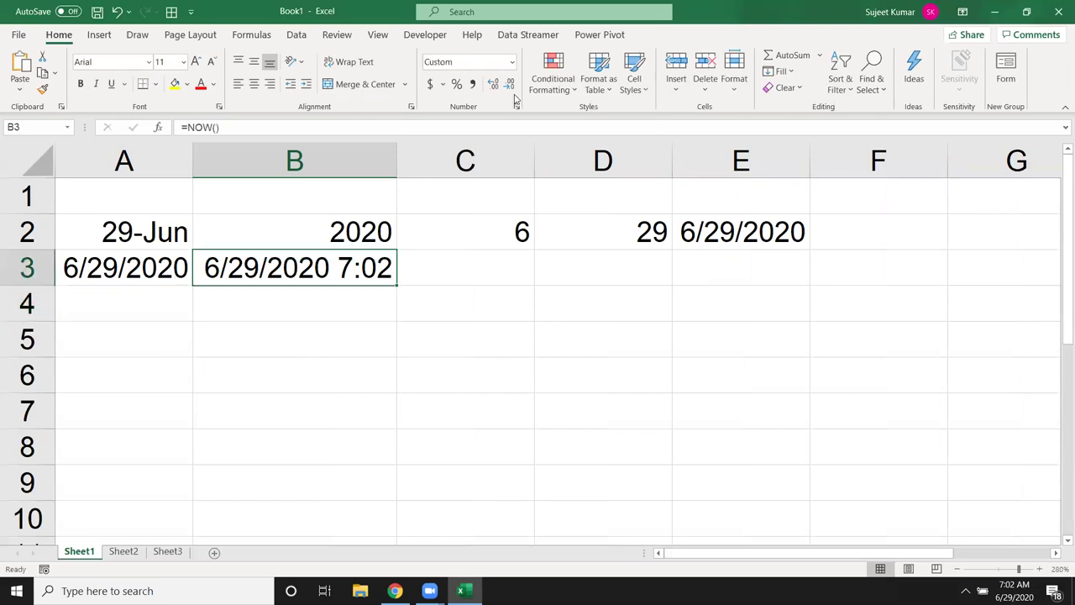
pyautogui.click(511, 61)
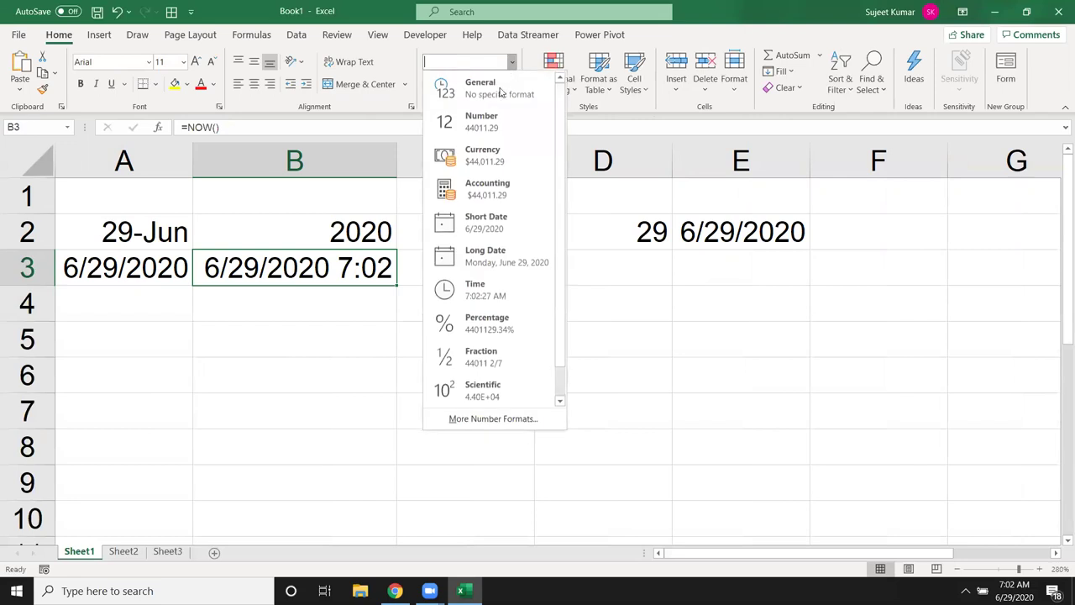
pyautogui.click(492, 89)
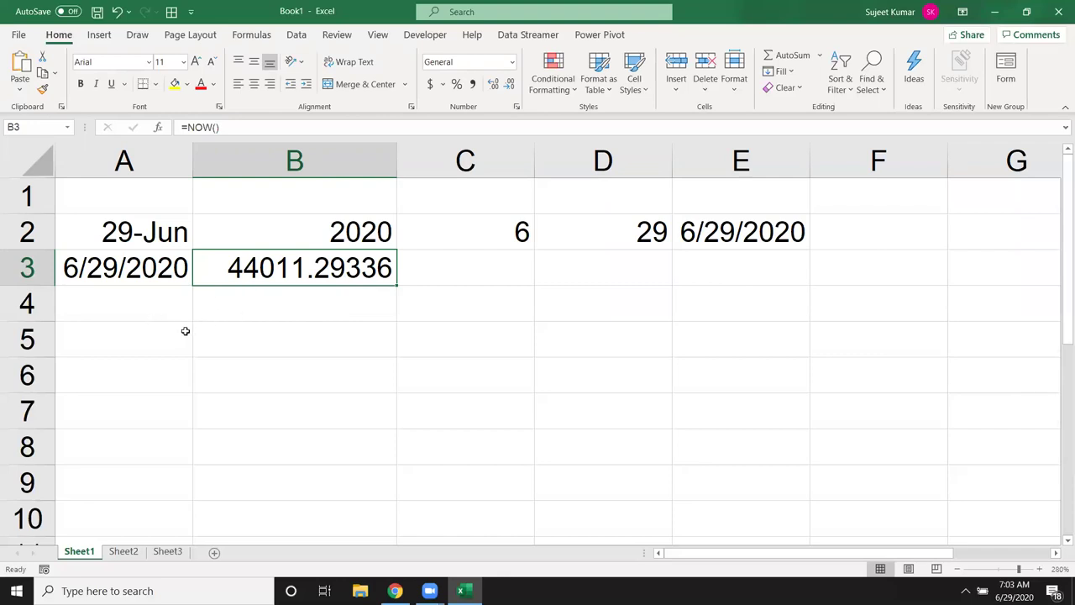
# Stamp today's date 6/29/2020 in A5 and enter 20 days in B5.
pyautogui.click(173, 331)
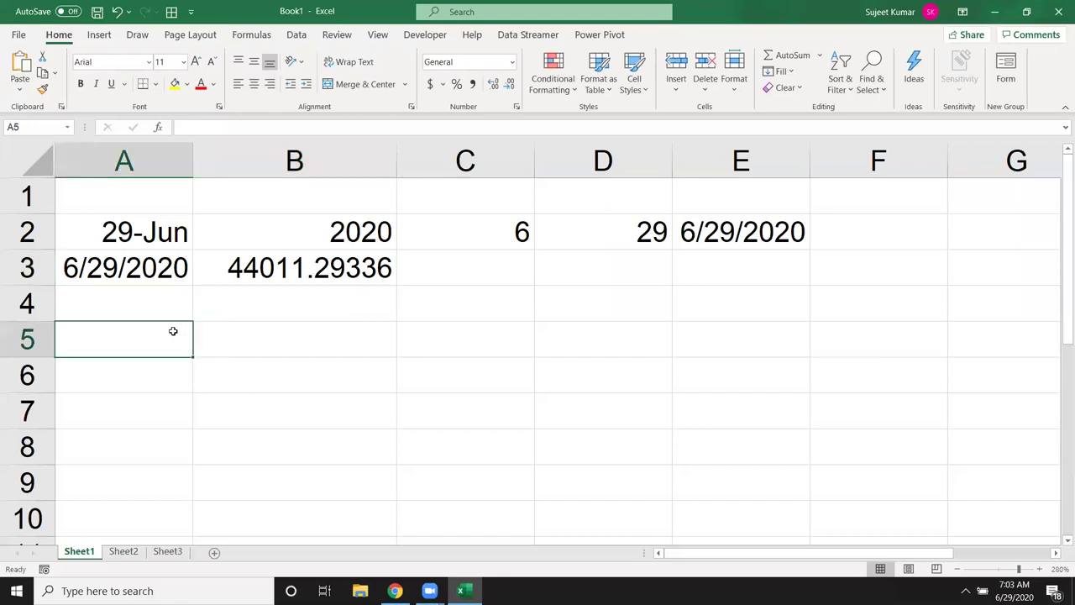
pyautogui.hotkey('ctrl', ';')
pyautogui.hotkey('ctrl', 'Return')
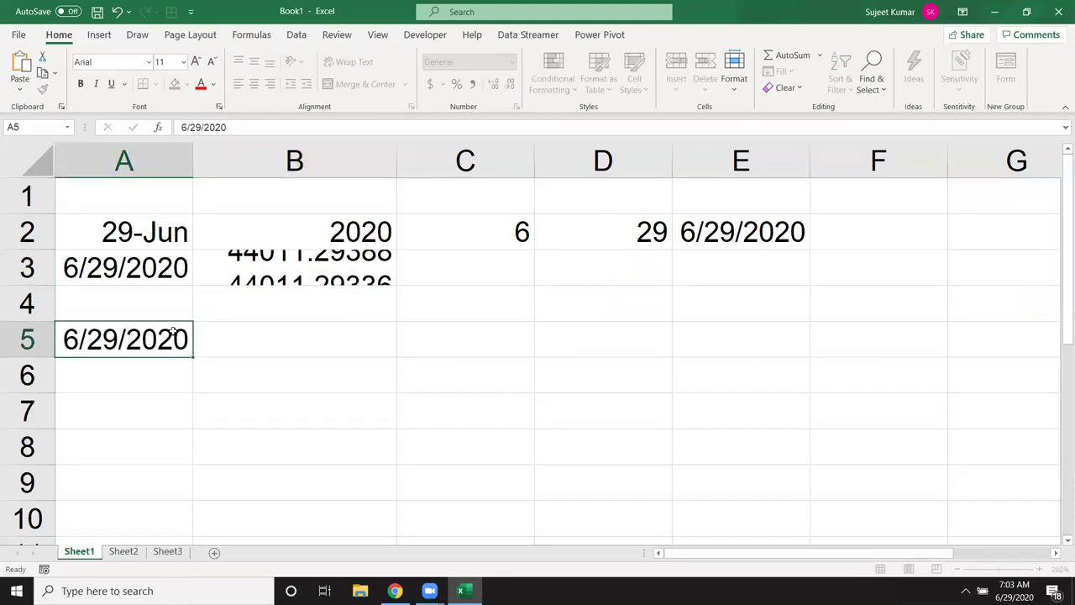
pyautogui.press('Tab')
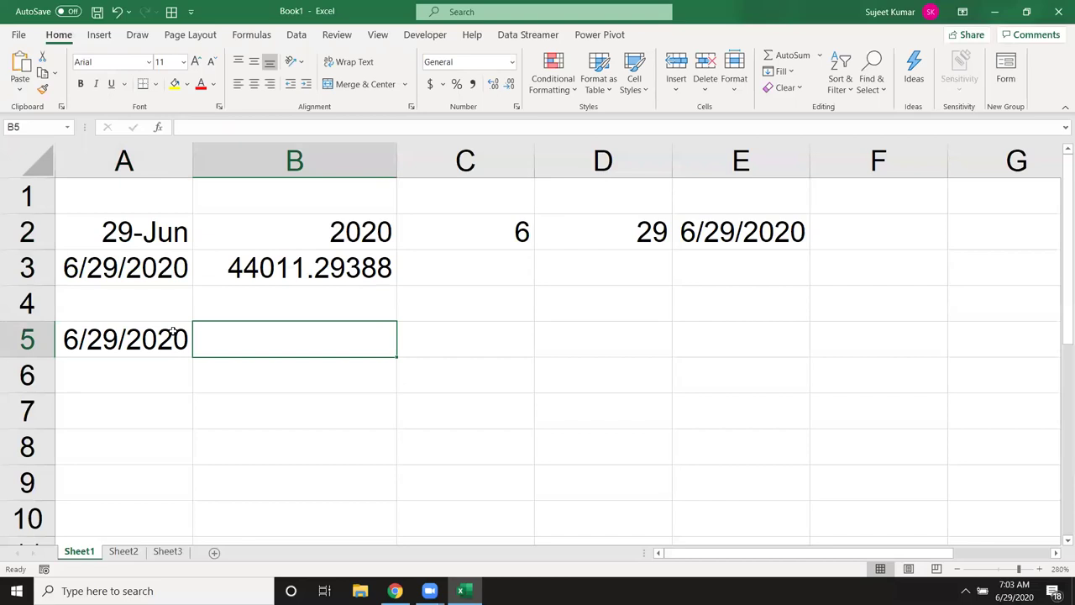
pyautogui.write('20')
pyautogui.press('Tab')
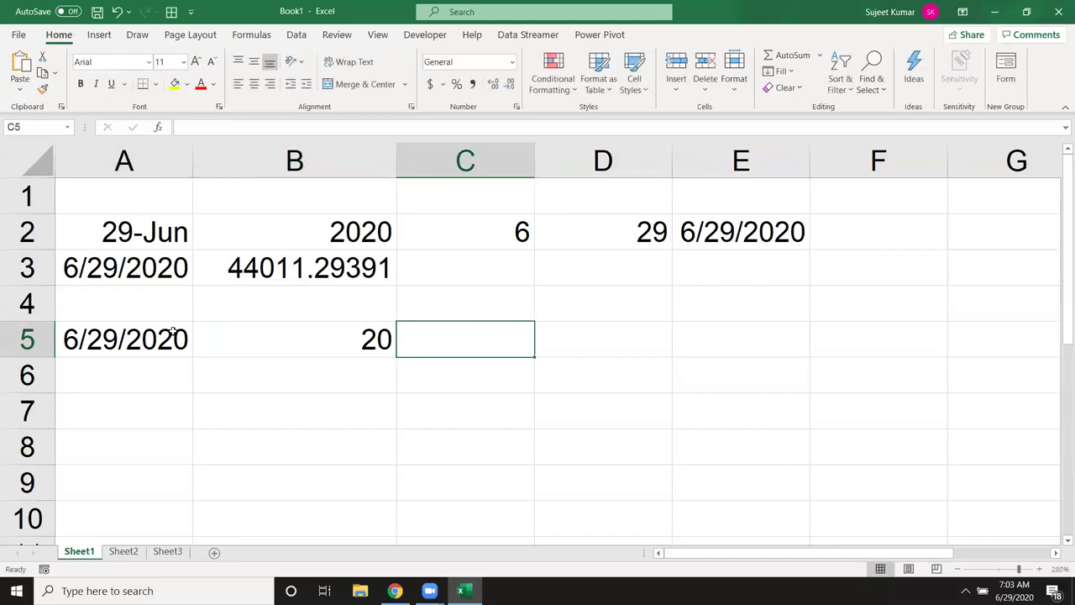
# Enter =A5+B5 in C5, returning 7/19/2020.
pyautogui.write('=')
pyautogui.press('Left')
pyautogui.press('Left')
pyautogui.write('+')
pyautogui.press('Left')
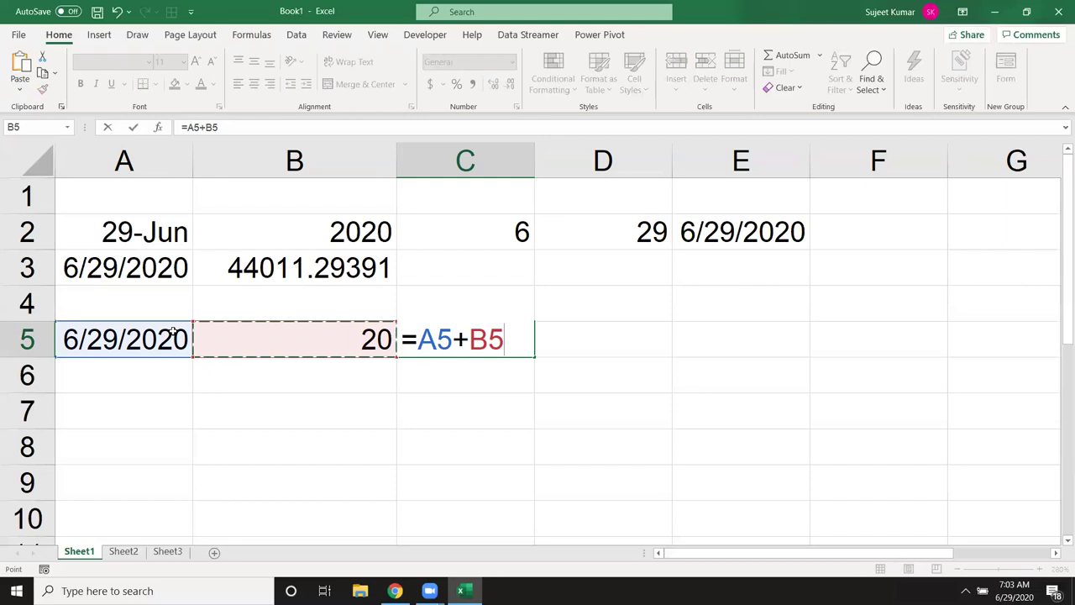
pyautogui.press('Return')
pyautogui.click(465, 347)
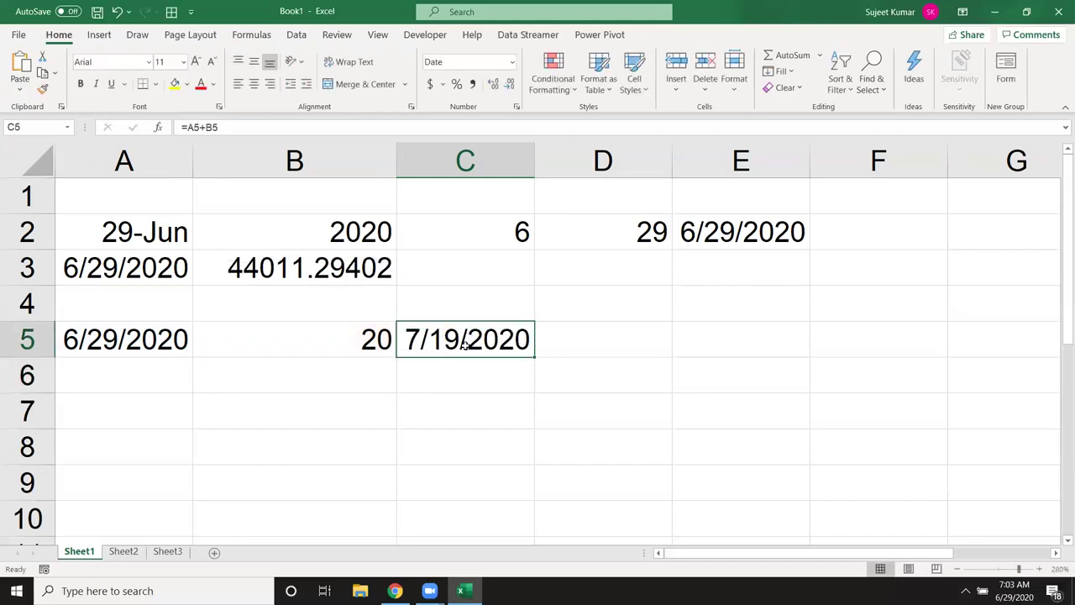
pyautogui.click(84, 382)
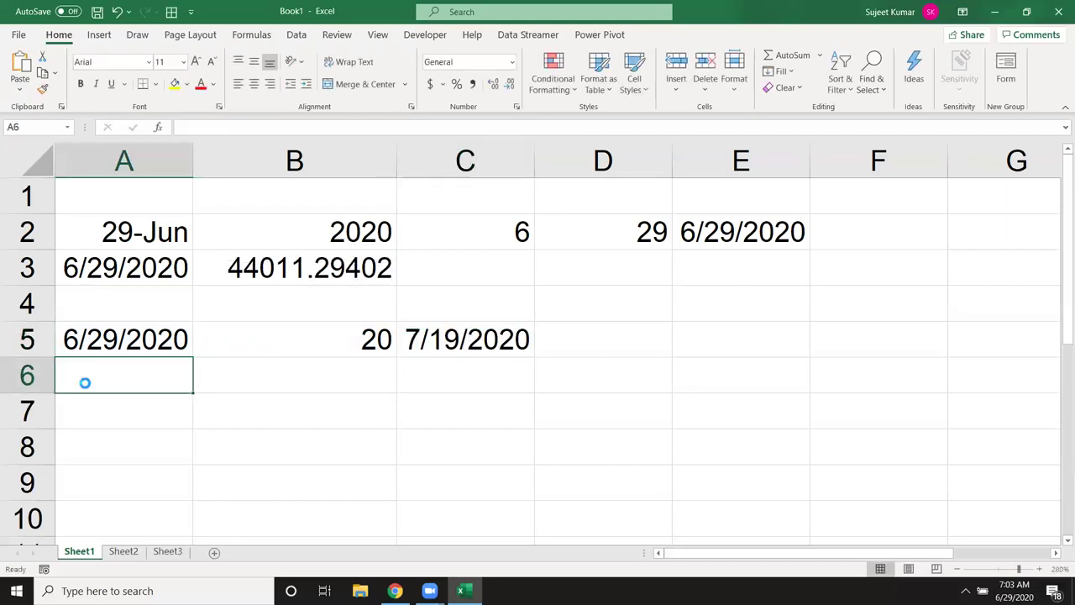
# Stamp today's date 6/29/2020 in A6 and enter 3 months in B6.
pyautogui.hotkey('ctrl', ';')
pyautogui.click(261, 381)
pyautogui.write('3')
pyautogui.hotkey('ctrl', 'Return')
pyautogui.press('Right')
# Try =A6+90 in C6, then enter =EDATE(A6,B6), returning 44103.
pyautogui.write('=')
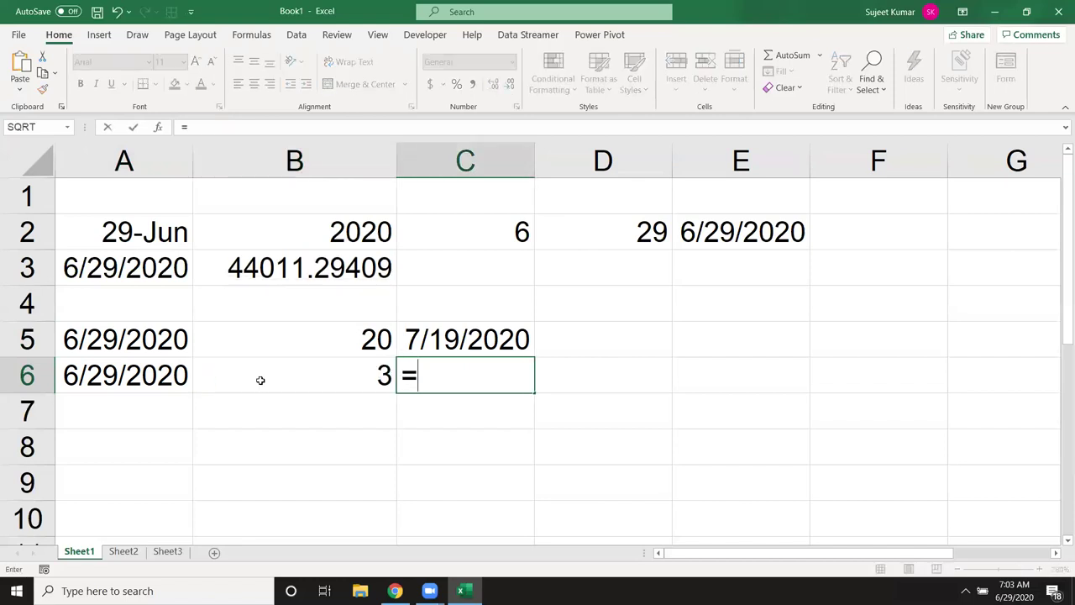
pyautogui.press('Left')
pyautogui.press('Left')
pyautogui.write('+90')
pyautogui.press('Return')
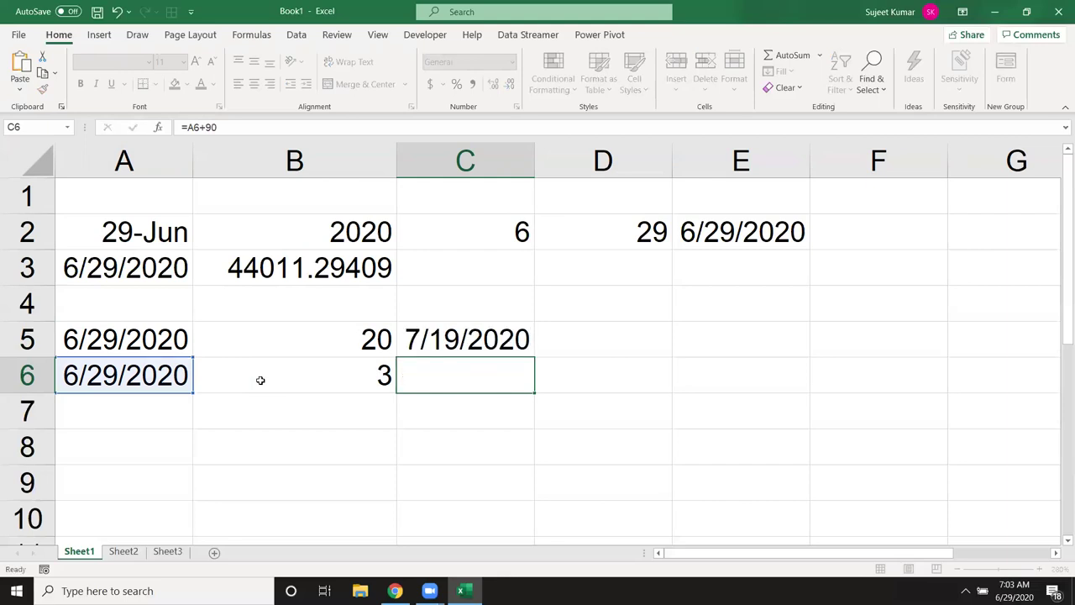
pyautogui.write('=ed')
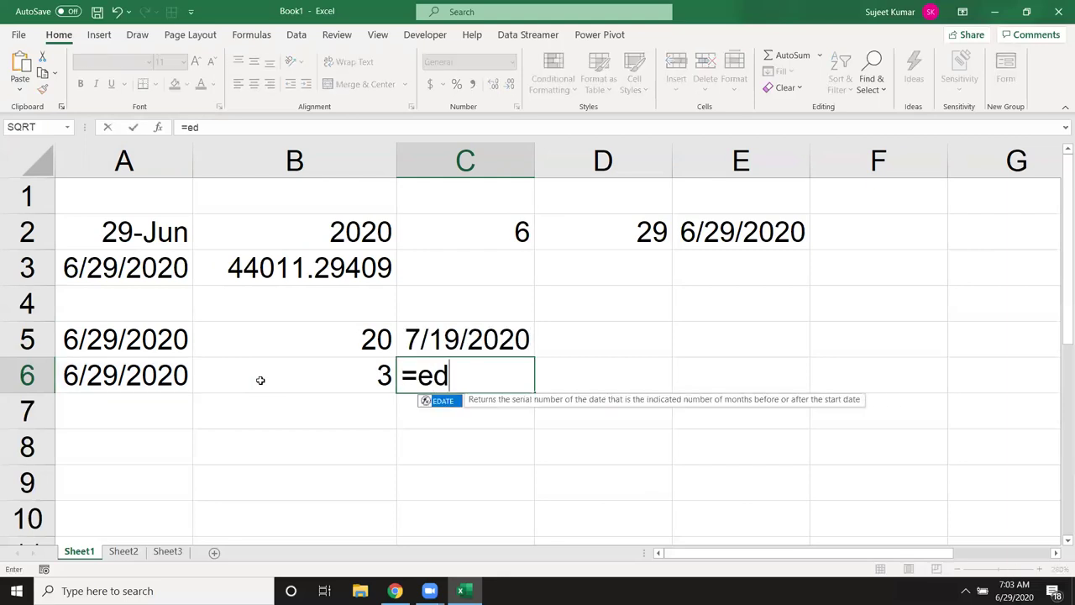
pyautogui.press('Tab')
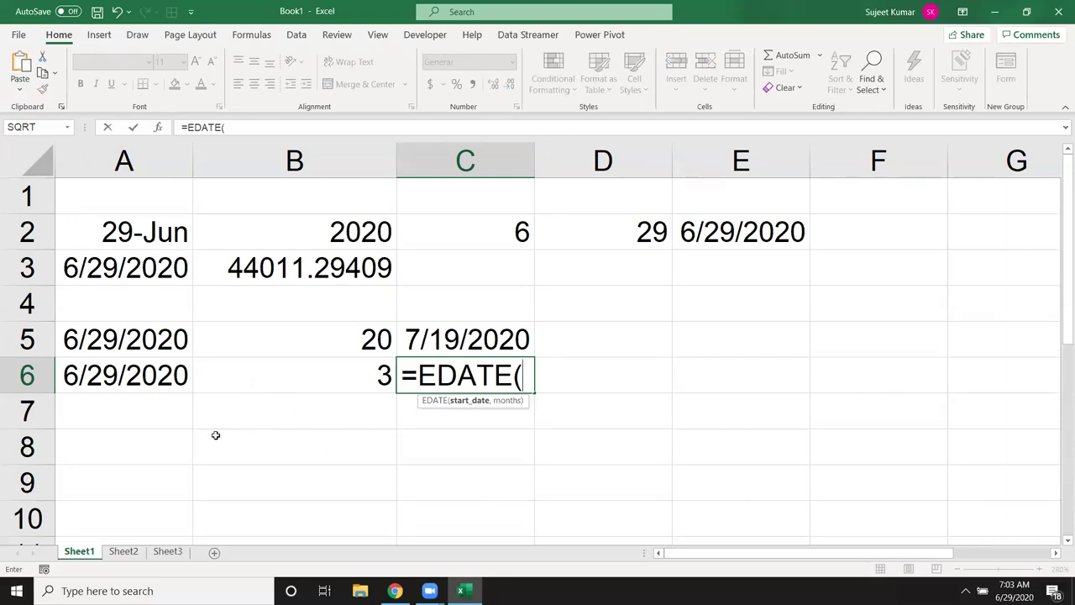
pyautogui.click(181, 374)
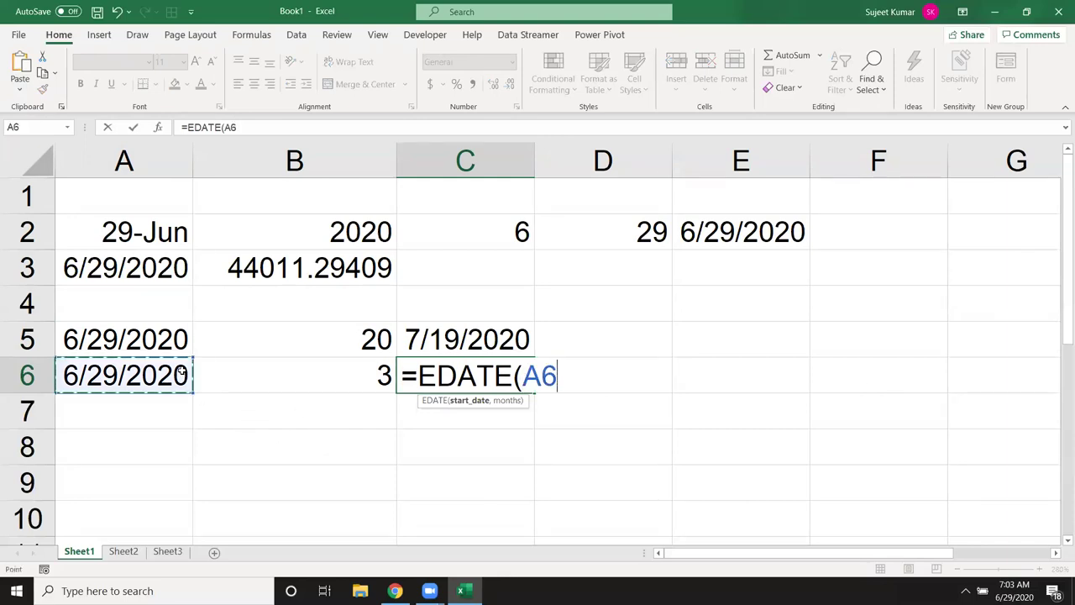
pyautogui.write(',')
pyautogui.click(292, 375)
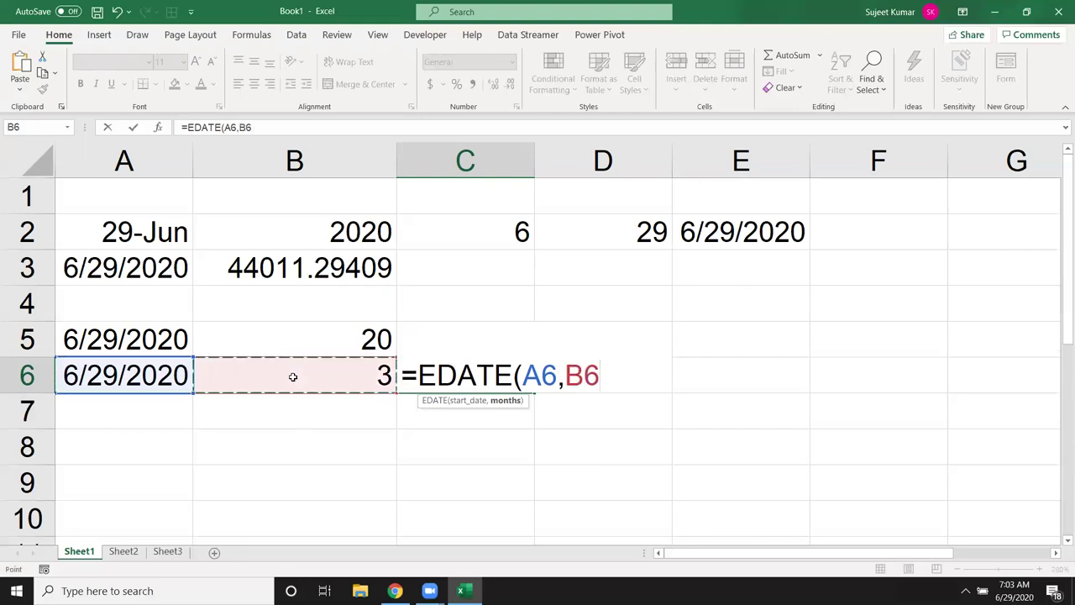
pyautogui.press('Return')
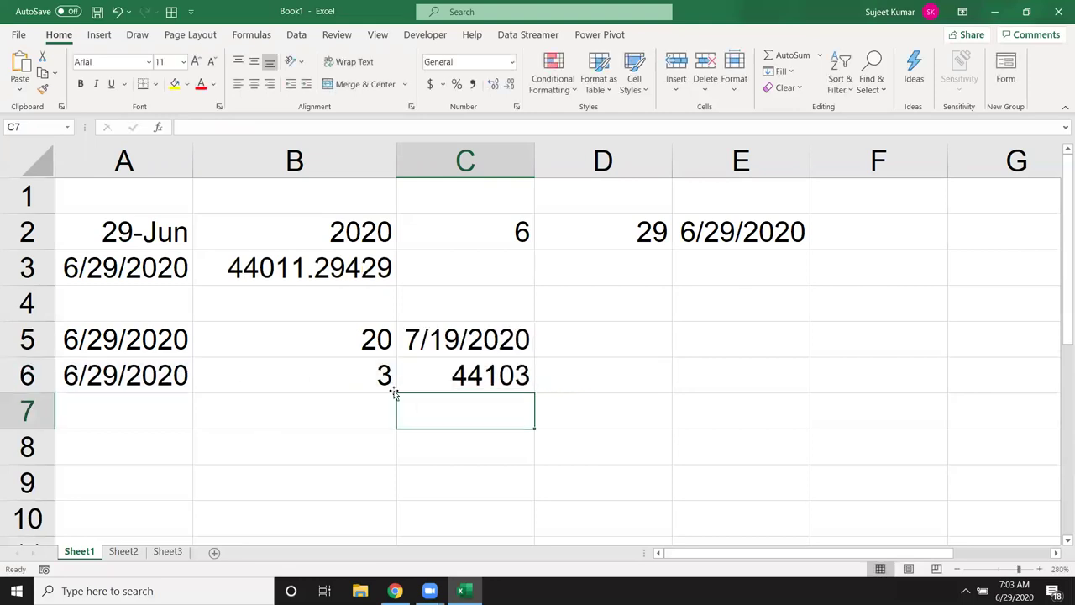
# Open C6's Number Format list and close it without changing anything.
pyautogui.click(456, 379)
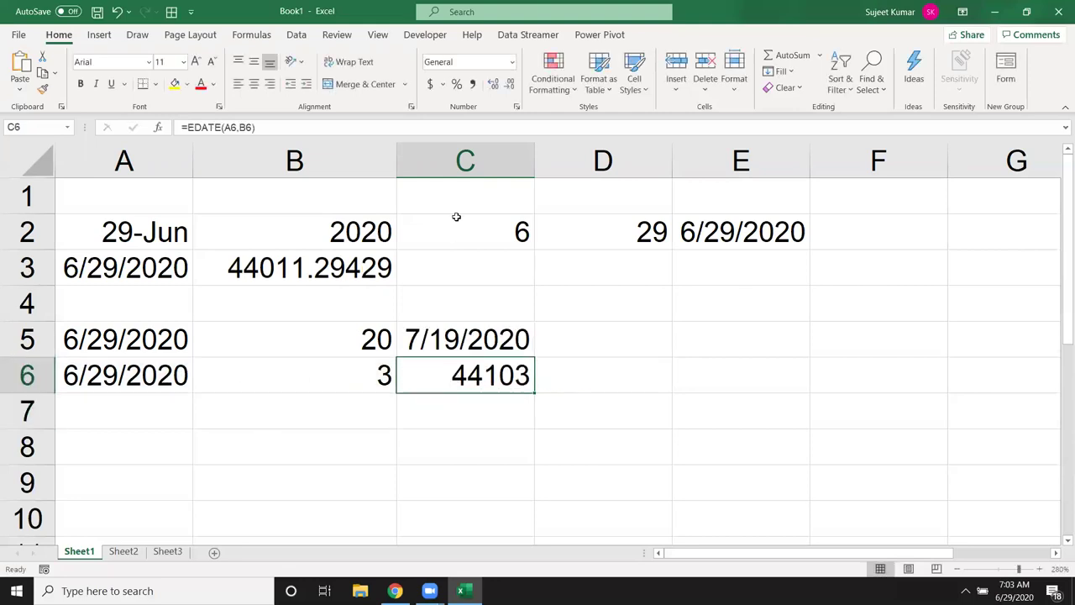
pyautogui.click(512, 64)
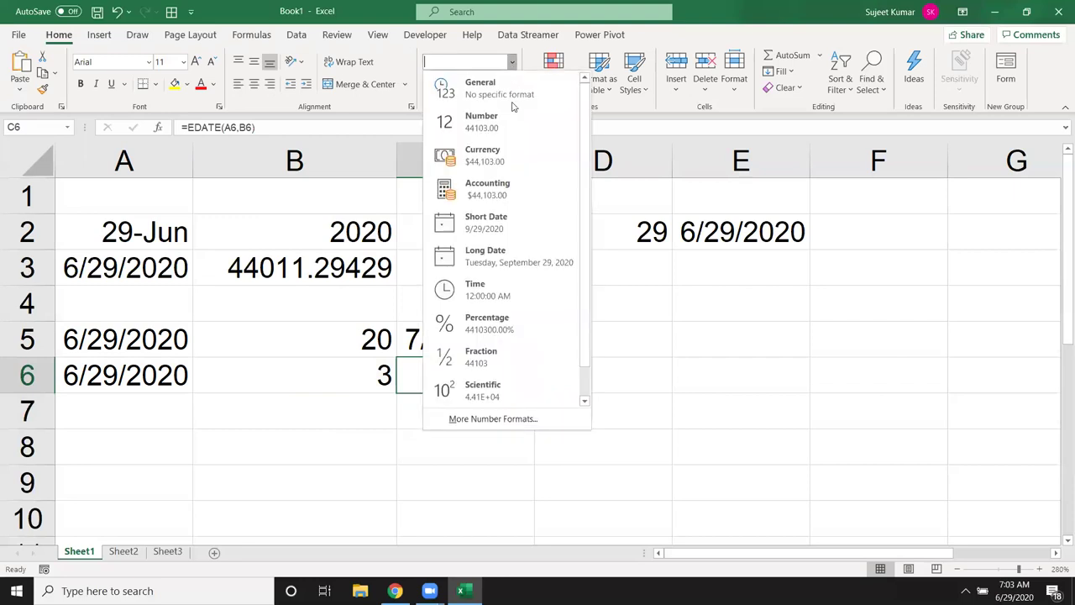
pyautogui.click(667, 303)
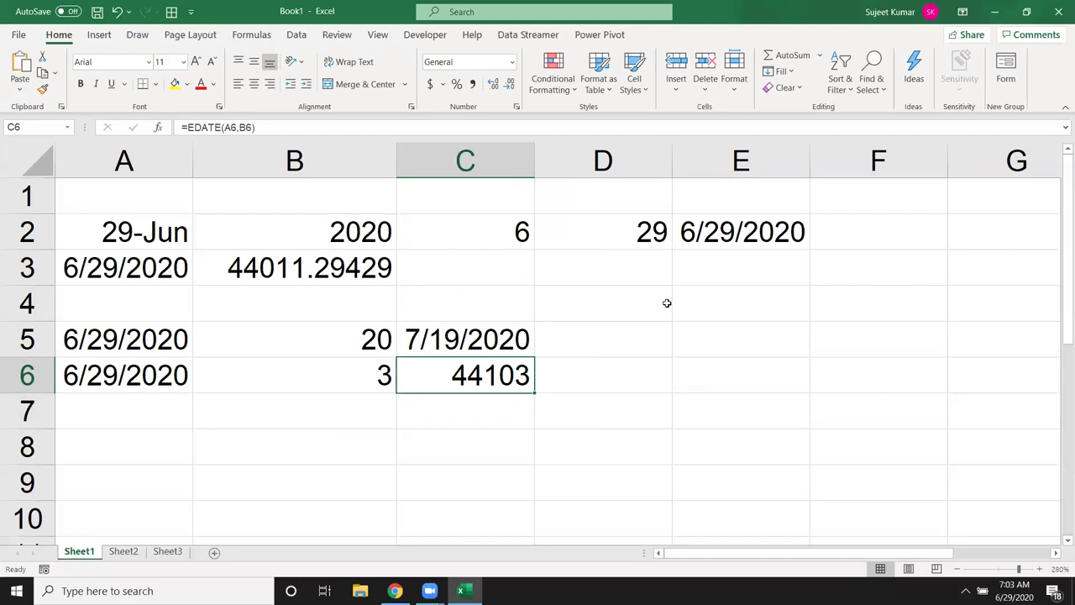
# Format C6 as a date (29-Sep-20), then change B6 to -3 so C6 reads 29-Mar-20.
pyautogui.hotkey('ctrl', 'shift', '3')
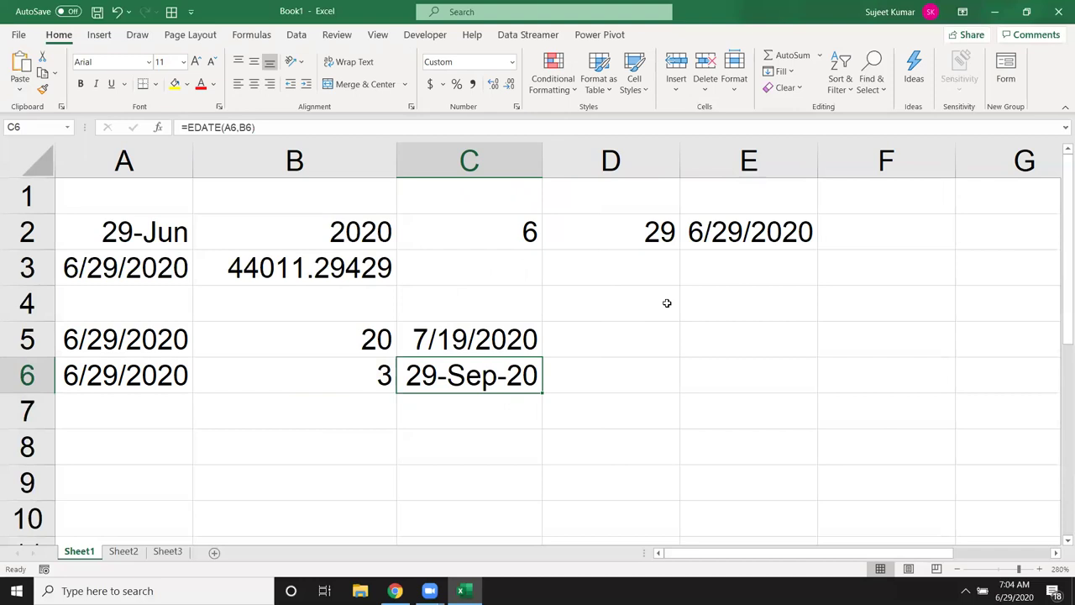
pyautogui.press('Left')
pyautogui.write('-3')
pyautogui.press('Return')
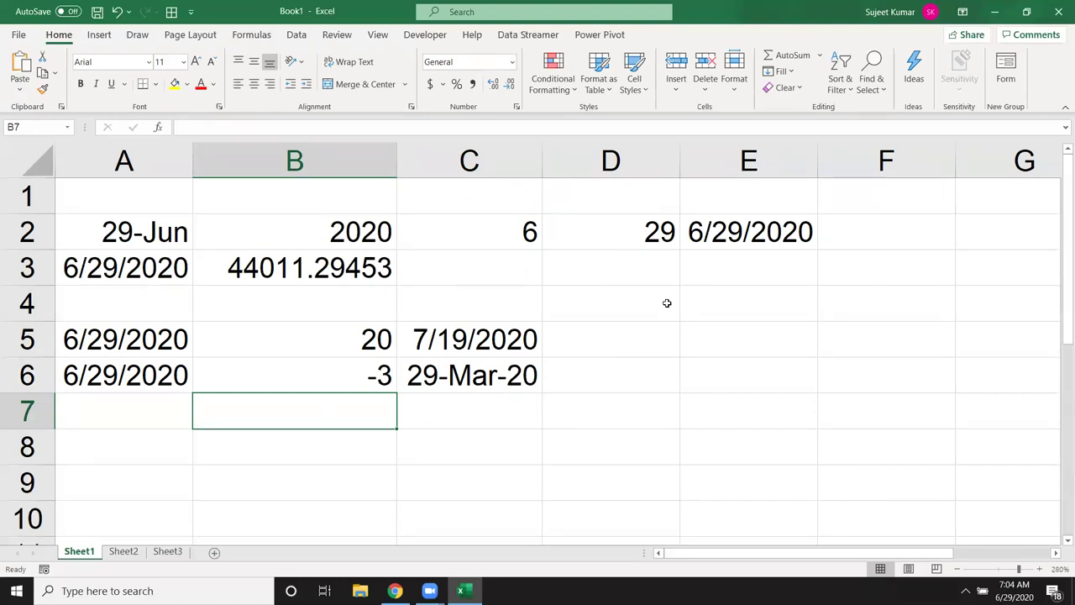
# Start a =da entry in D5, then cancel it.
pyautogui.press('Right')
pyautogui.press('Right')
pyautogui.press('Right')
pyautogui.press('Up')
pyautogui.press('Up')
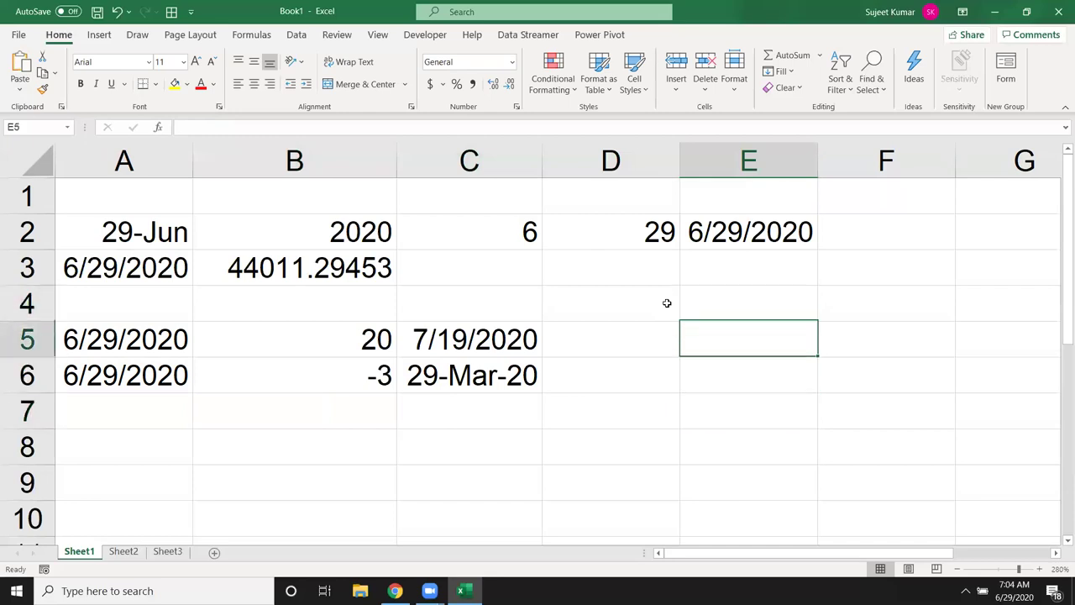
pyautogui.press('Left')
pyautogui.write('=da')
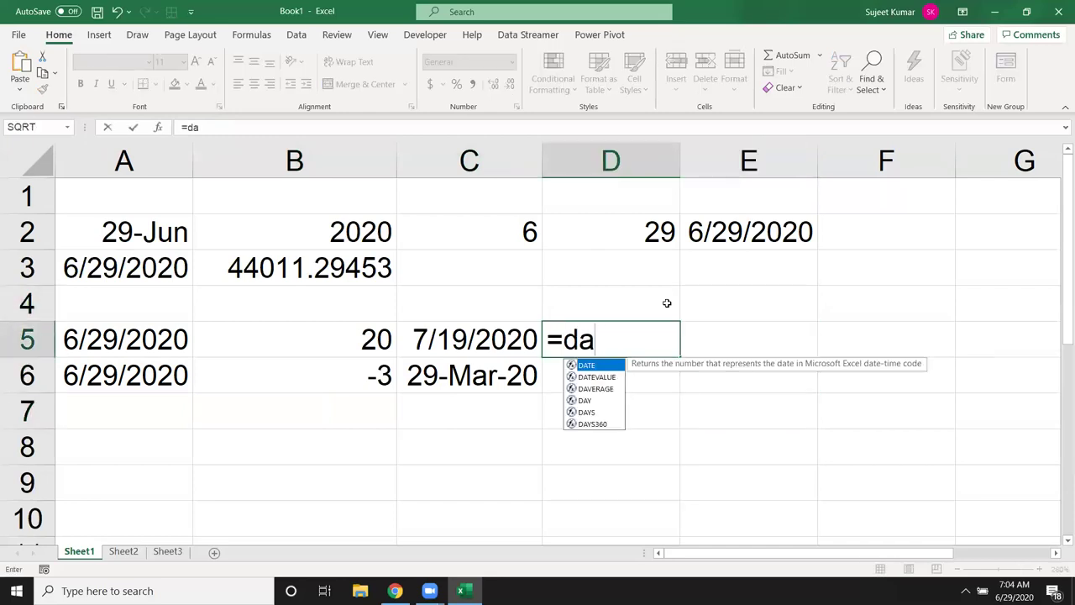
pyautogui.press('Escape')
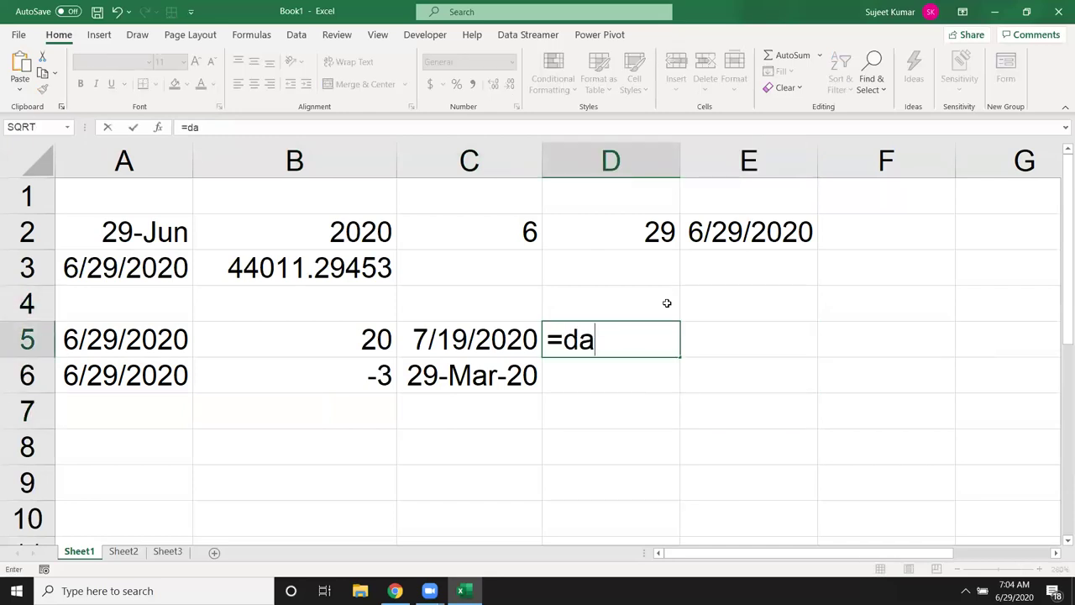
pyautogui.press('Escape')
# Stamp today's date 6/29/2020 as a fixed value in A7.
pyautogui.press('Down')
pyautogui.press('Down')
pyautogui.press('Left')
pyautogui.press('Left')
pyautogui.press('Left')
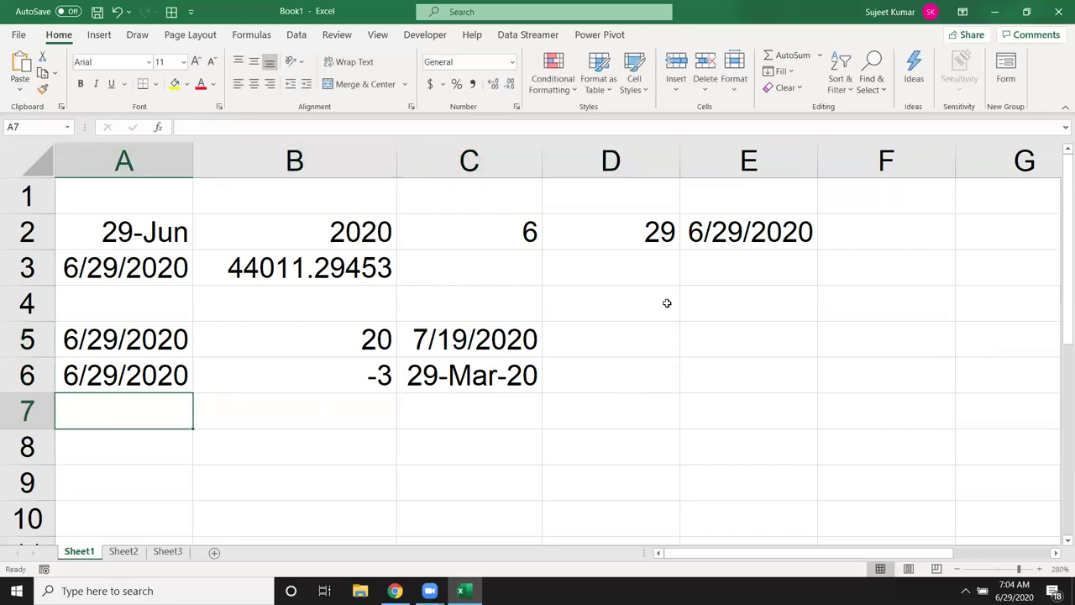
pyautogui.hotkey('ctrl', ';')
pyautogui.hotkey('ctrl', 'Return')
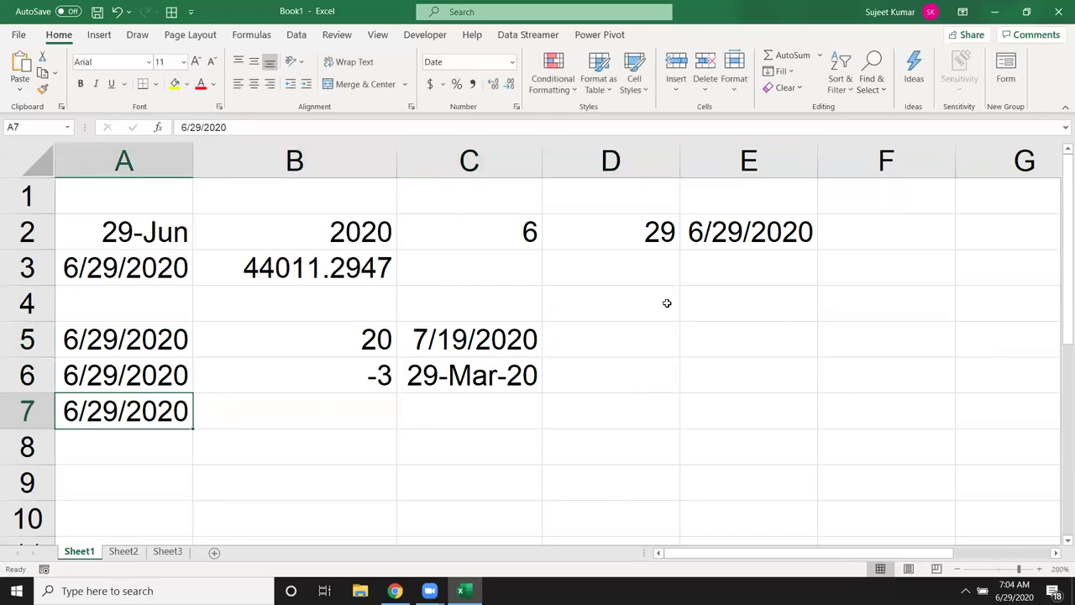
# Enter 2, 4 and 22 in B7, C7 and D7.
pyautogui.press('Right')
pyautogui.press('Down')
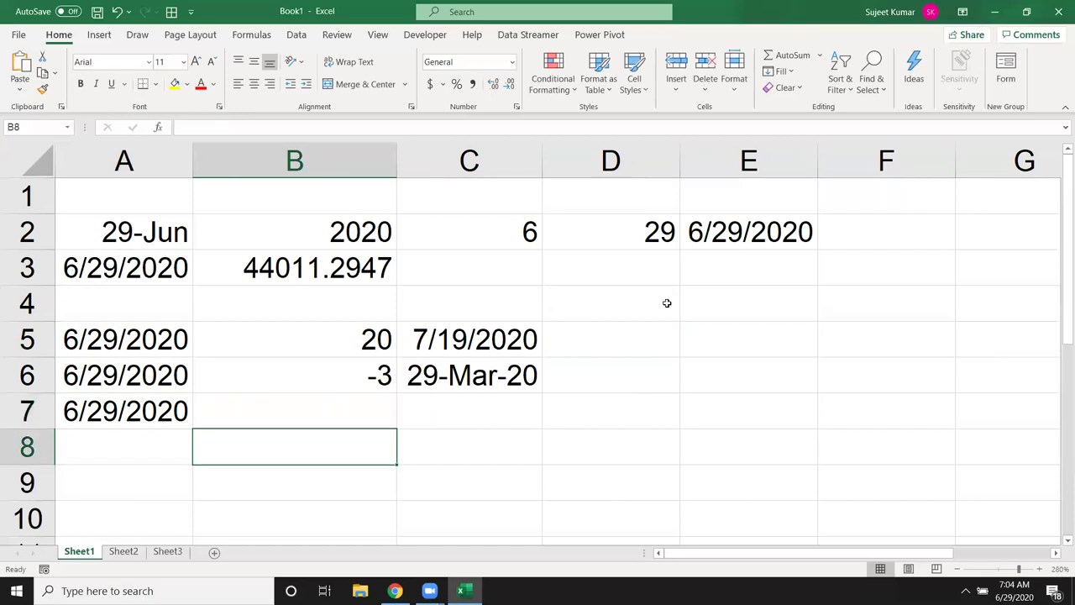
pyautogui.press('Up')
pyautogui.write('2')
pyautogui.press('Tab')
pyautogui.write('4')
pyautogui.press('Tab')
pyautogui.write('22')
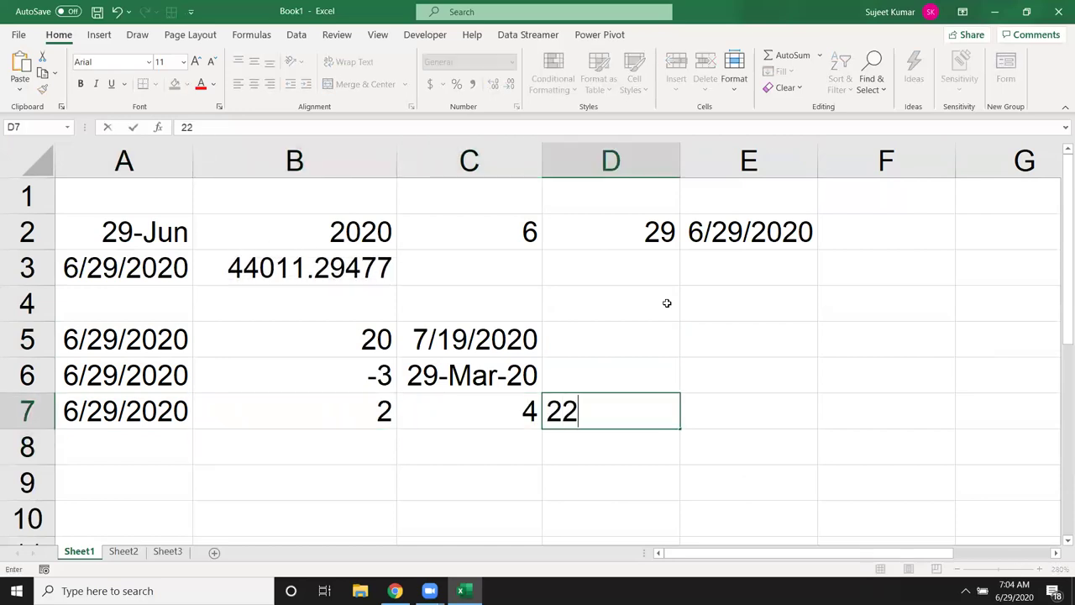
pyautogui.press('Tab')
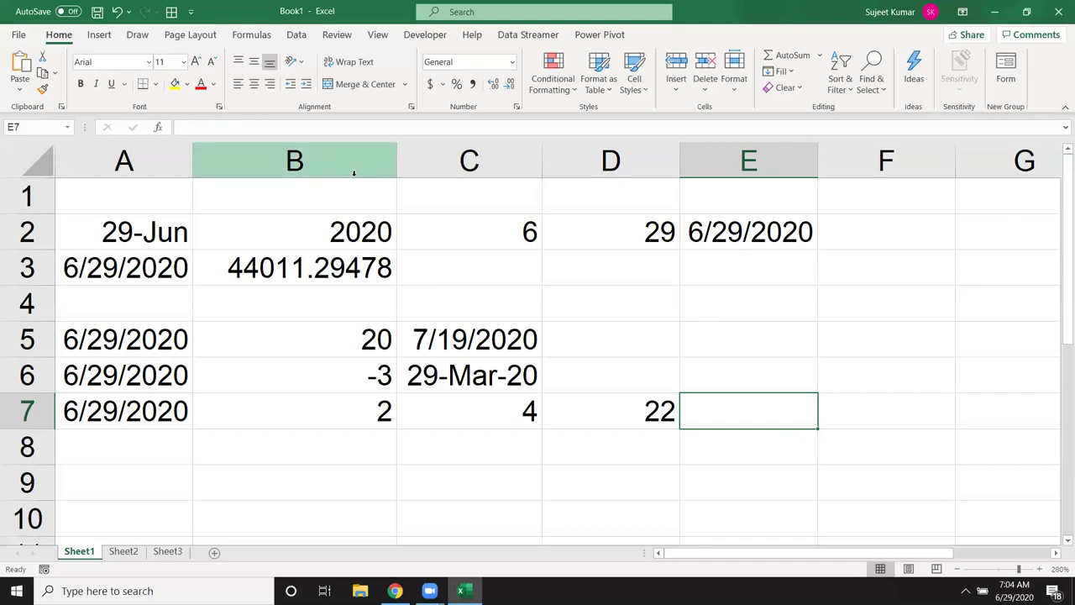
# Review the YEAR, MONTH and DAY formulas in B2, C2 and D2.
pyautogui.click(333, 238)
pyautogui.click(458, 234)
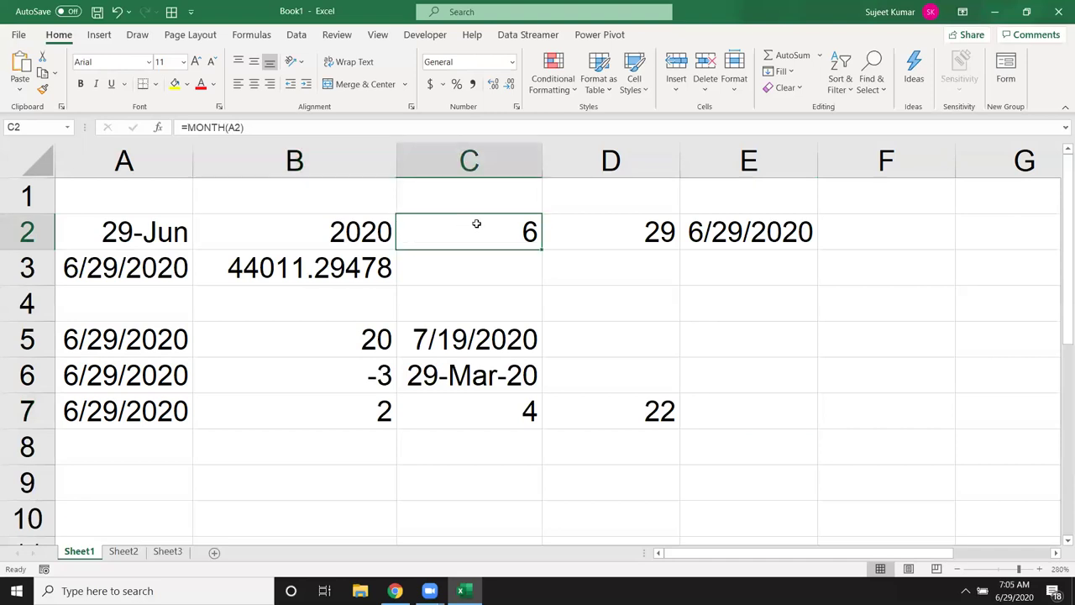
pyautogui.click(615, 227)
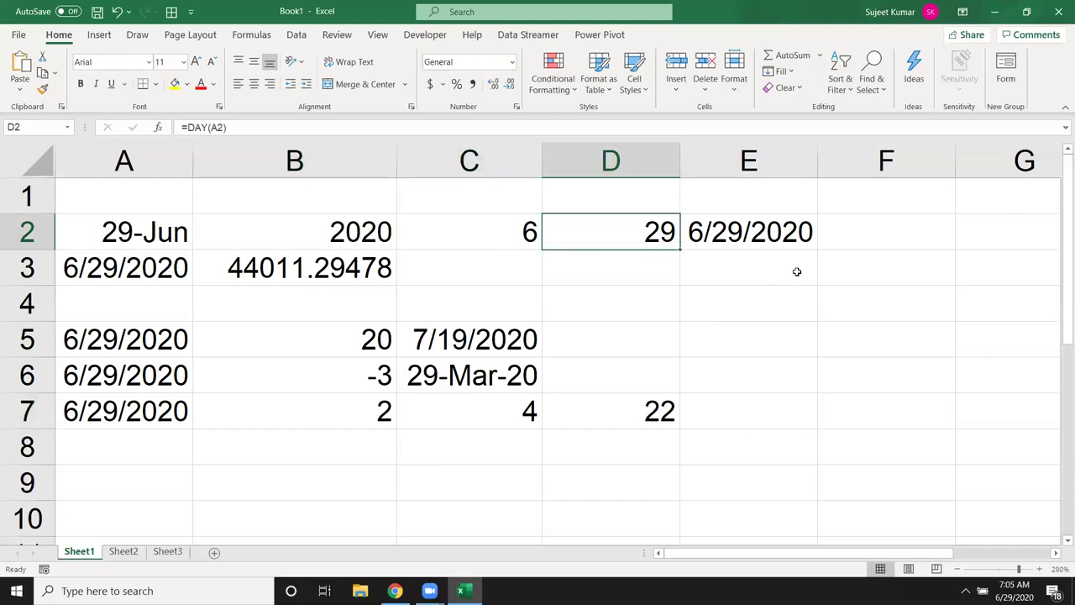
# Change E2 to =DATE(B2+2,C2+4,D2+22) so it shows 11/20/2022.
pyautogui.doubleClick(766, 225)
pyautogui.click(821, 234)
pyautogui.write('+2,C2,D2)')
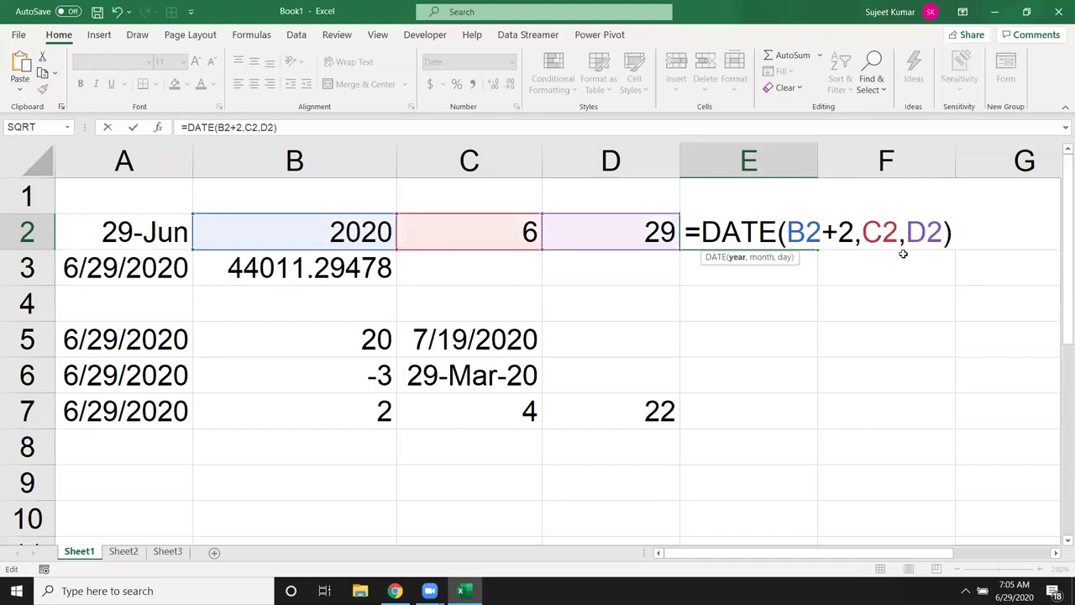
pyautogui.click(897, 234)
pyautogui.write('+')
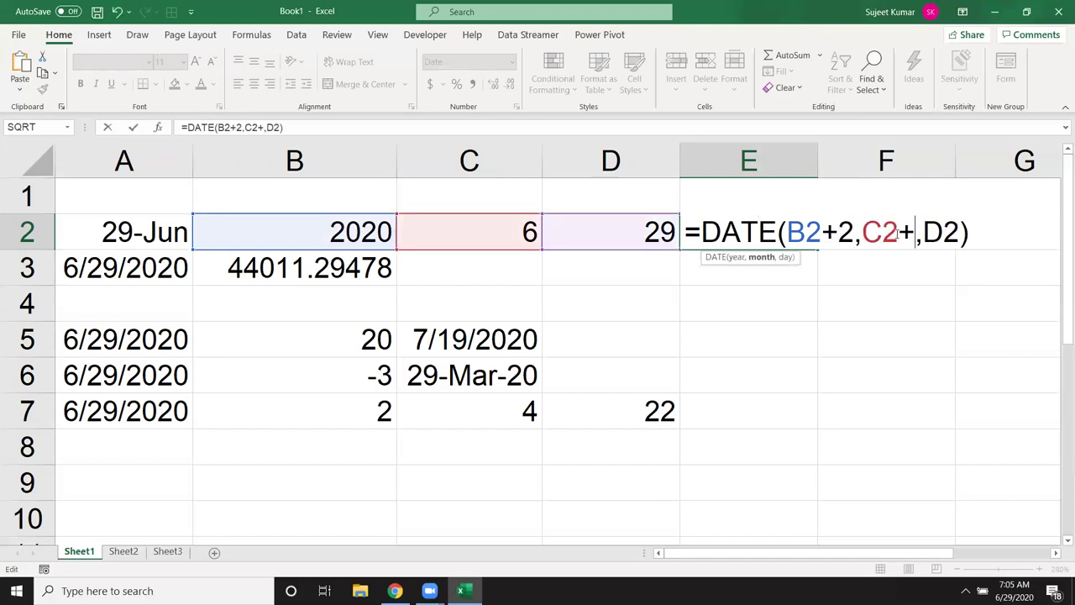
pyautogui.write('4')
pyautogui.click(972, 235)
pyautogui.write('+22')
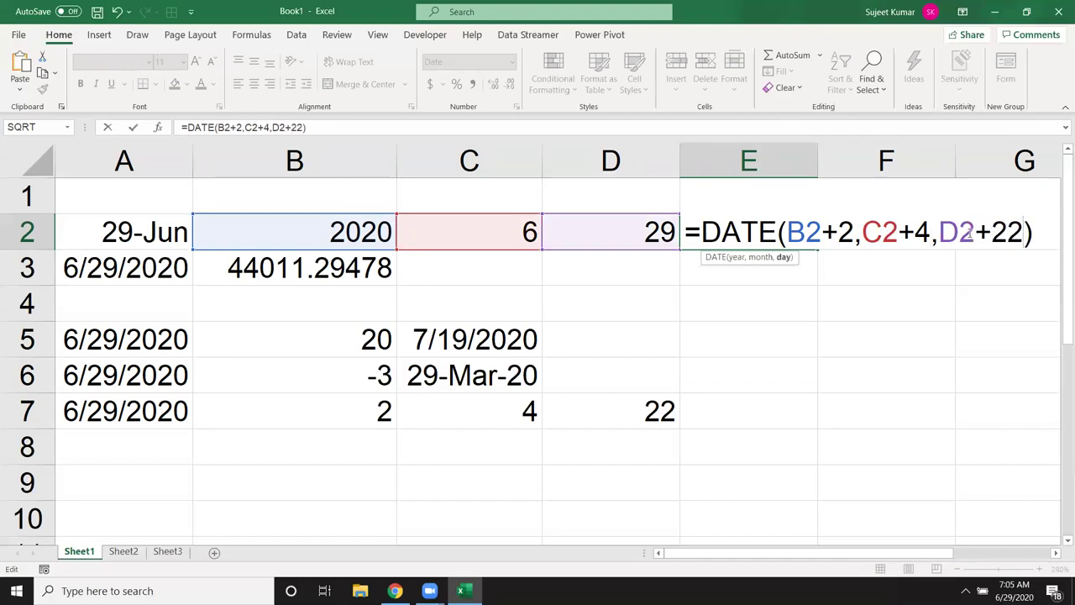
pyautogui.press('Return')
pyautogui.press('Up')
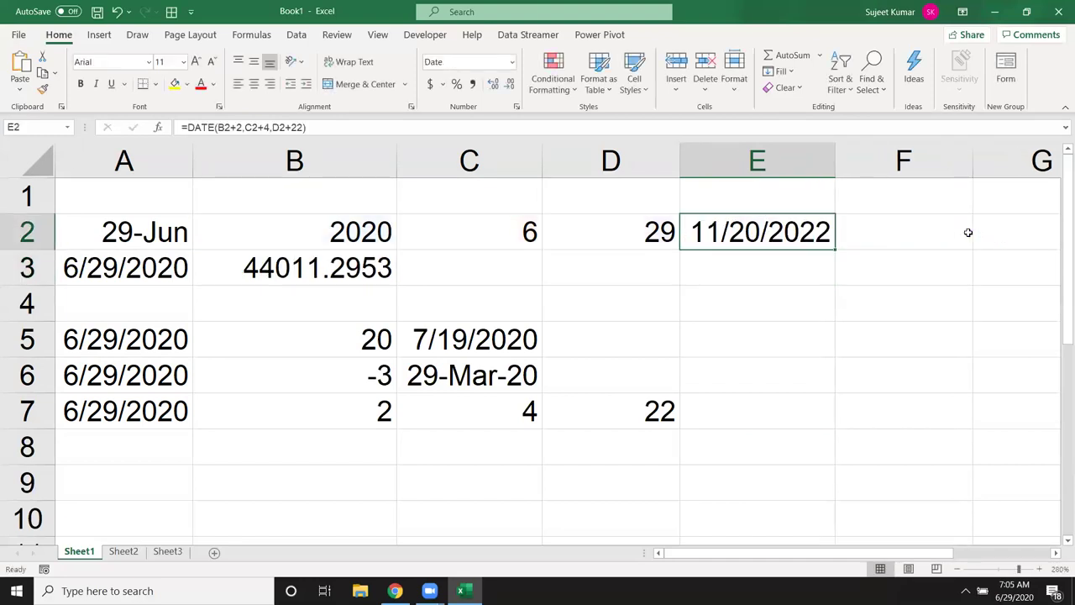
# Build =DATE(YEAR(A7)+2,MONTH(A7)+4,DAY(A7)+22) in B8, using A7 as the source date.
pyautogui.click(715, 423)
pyautogui.click(323, 444)
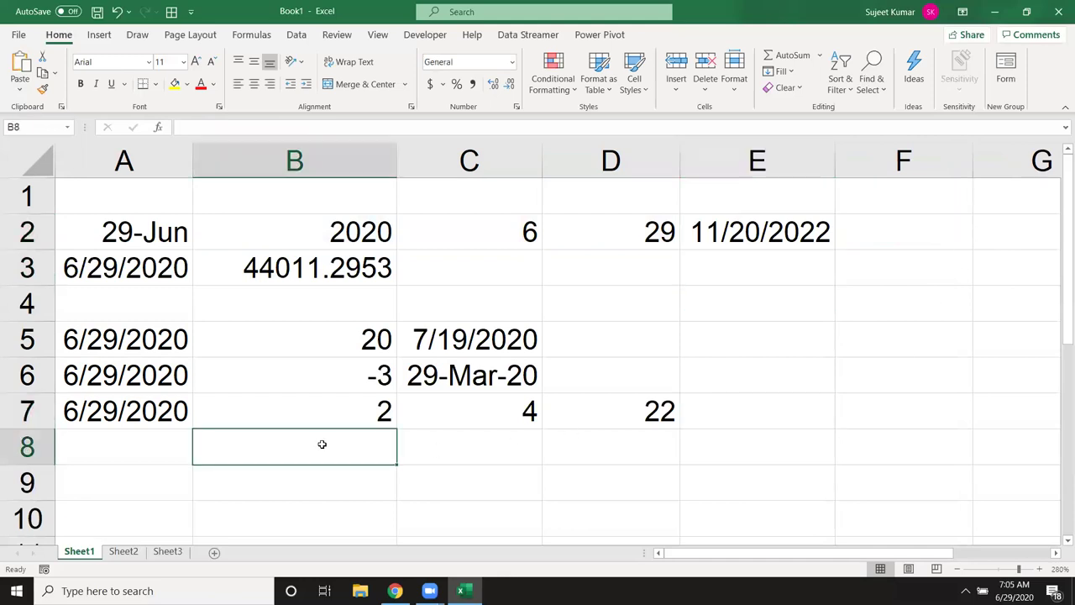
pyautogui.write('=date')
pyautogui.press('Tab')
pyautogui.write('yea')
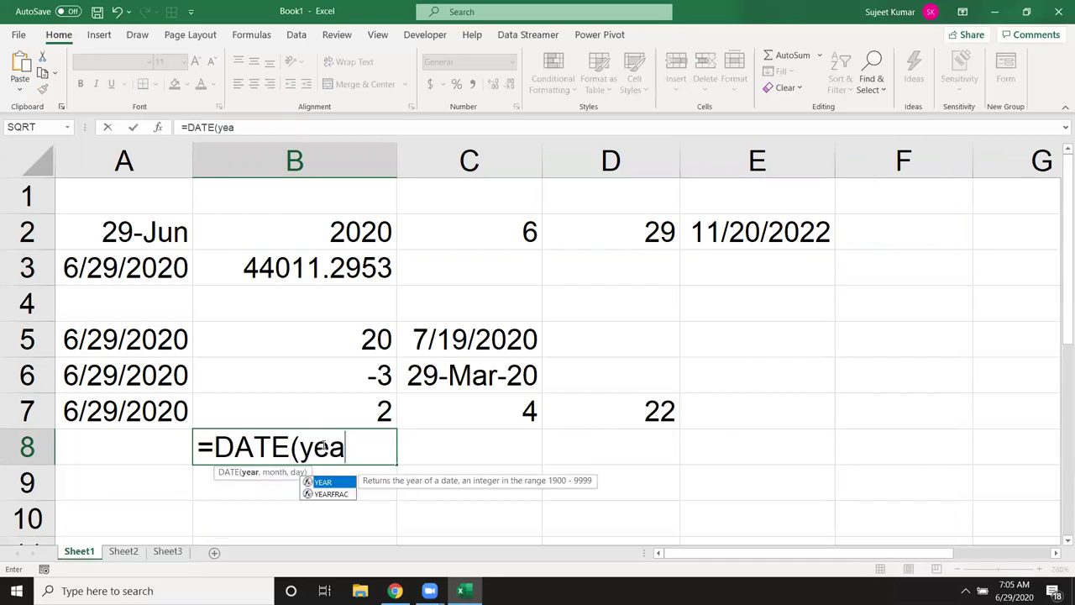
pyautogui.press('Tab')
pyautogui.click(82, 414)
pyautogui.write(')+2')
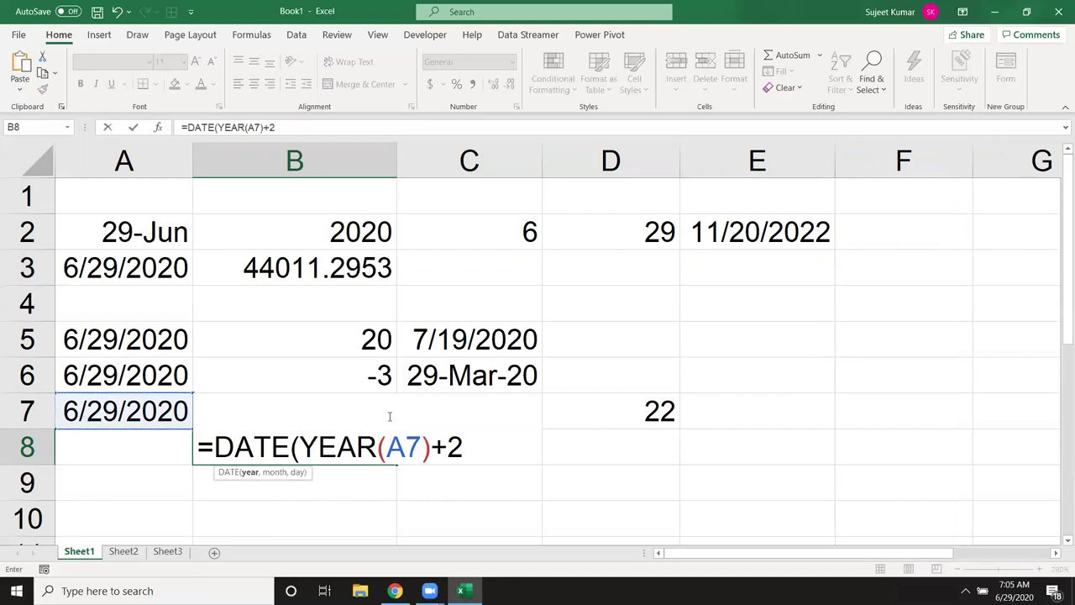
pyautogui.write(',')
pyautogui.write('mon')
pyautogui.press('Tab')
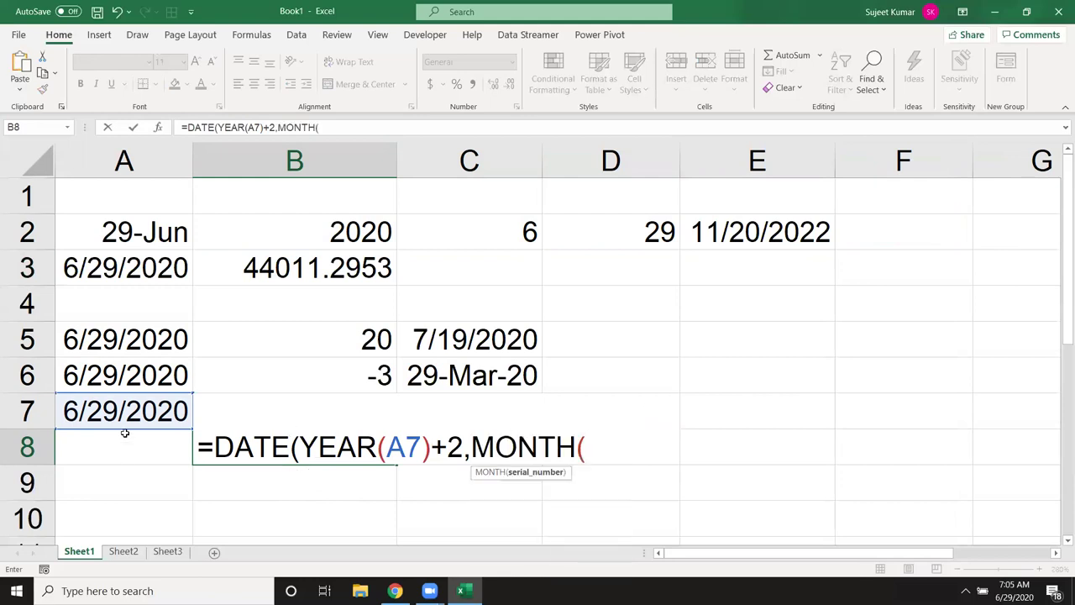
pyautogui.click(124, 415)
pyautogui.write(')')
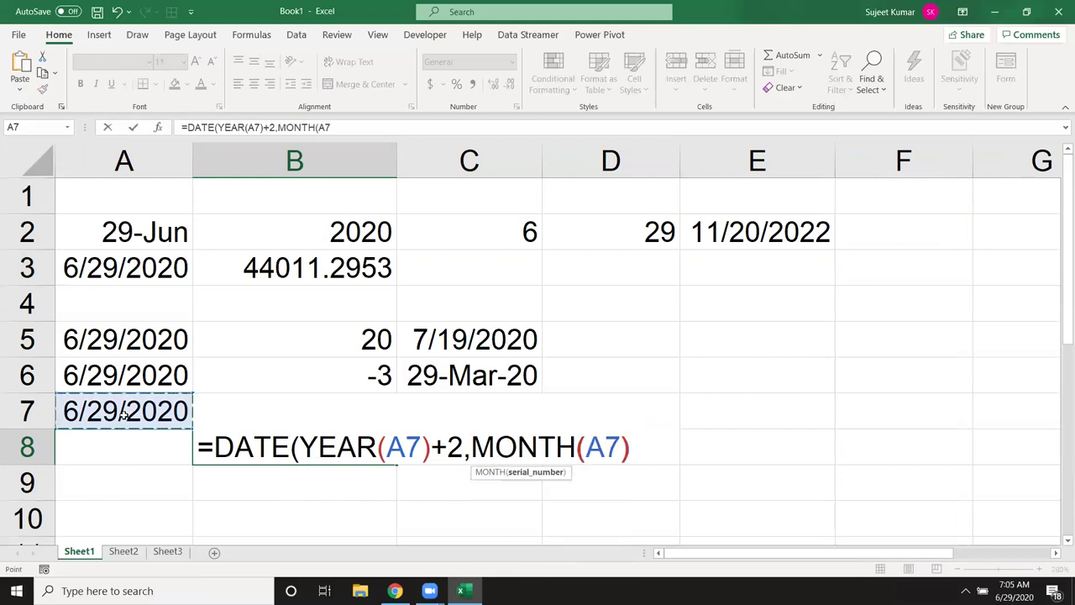
pyautogui.write('+4,day(')
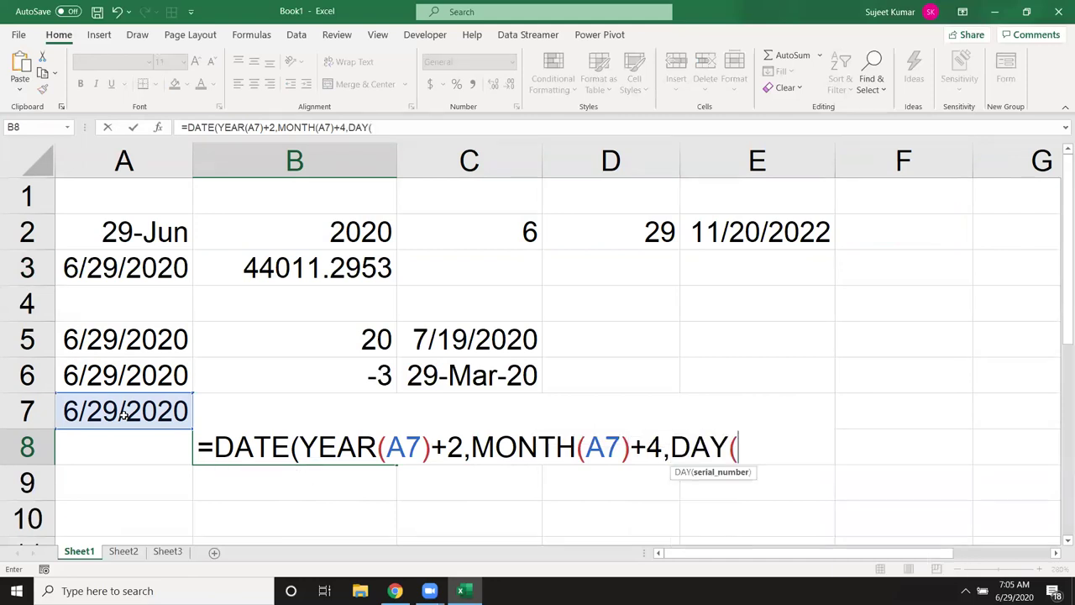
pyautogui.click(100, 411)
pyautogui.write(')+22')
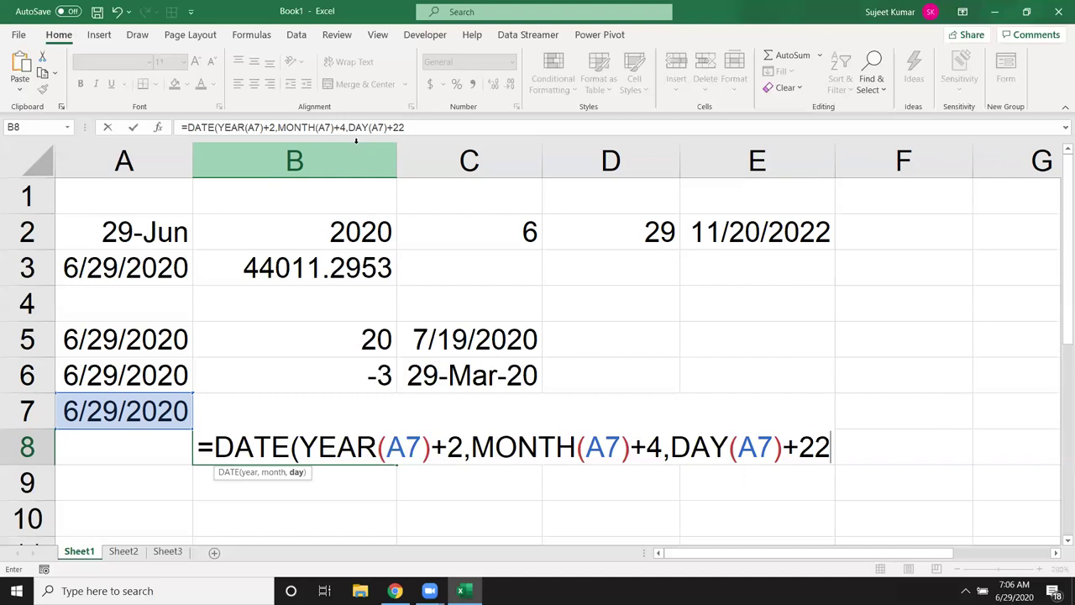
# Remove the stray backtick, enter B8's formula, and format it as a date showing 20-Nov-22.
pyautogui.write('`')
pyautogui.press('Return')
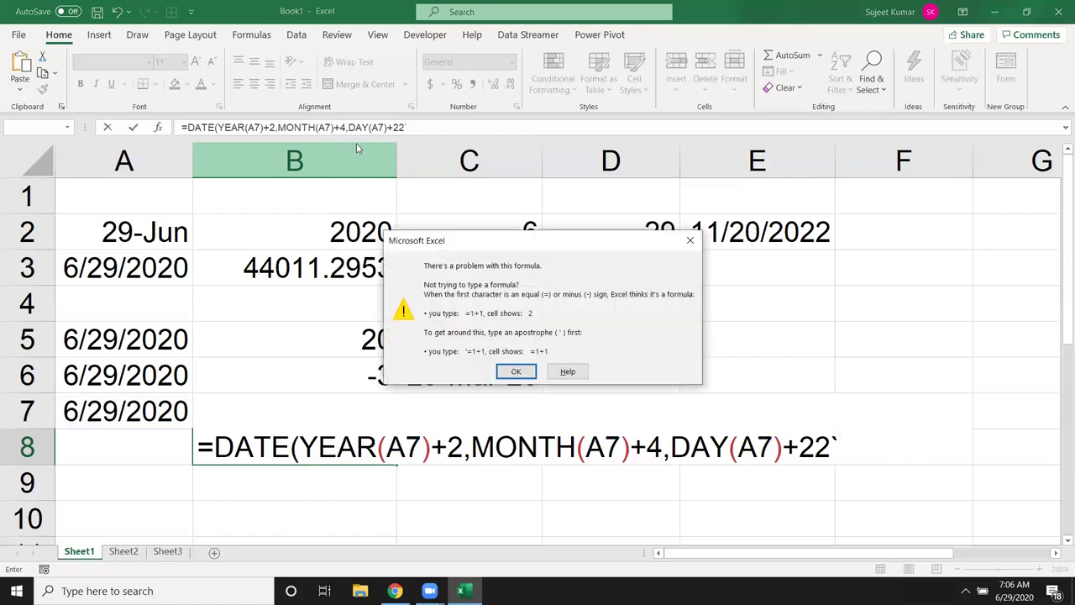
pyautogui.press('Return')
pyautogui.press('BackSpace')
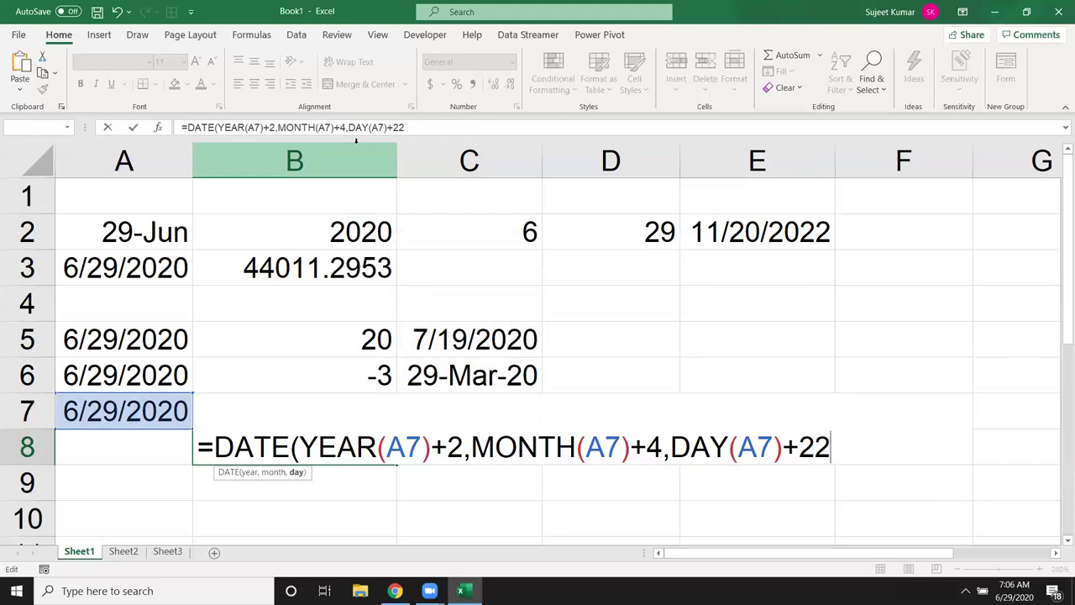
pyautogui.press('Return')
pyautogui.press('Return')
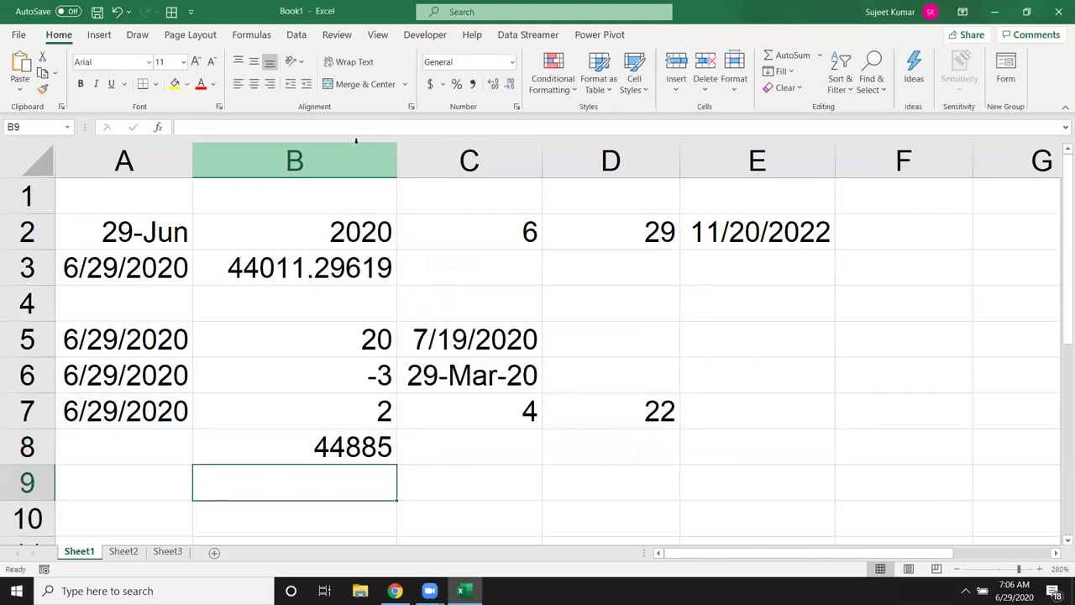
pyautogui.press('Up')
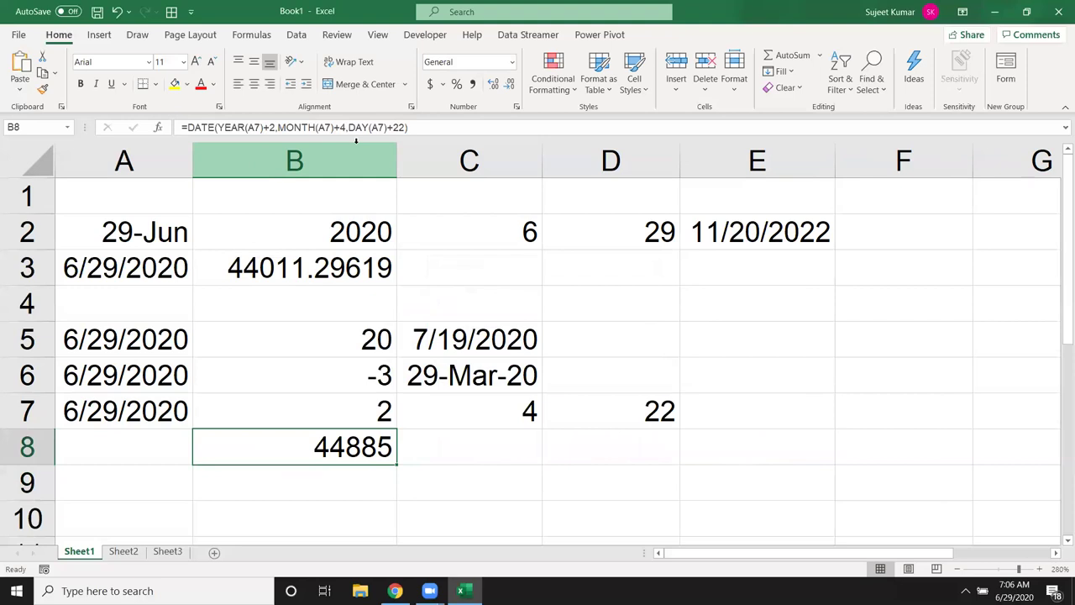
pyautogui.hotkey('ctrl', 'shift', '3')
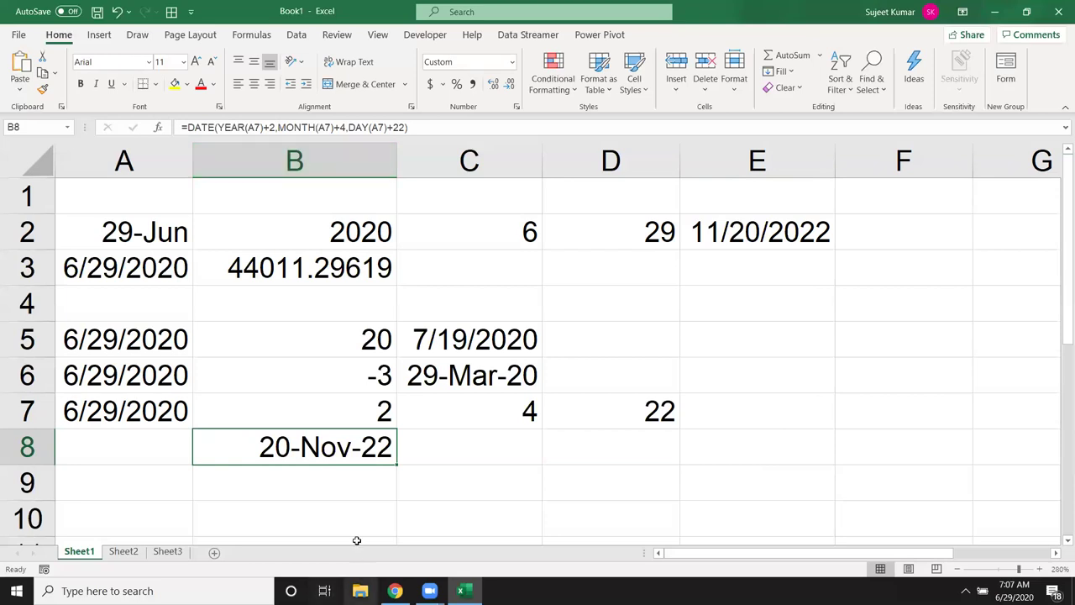
pyautogui.click(437, 455)
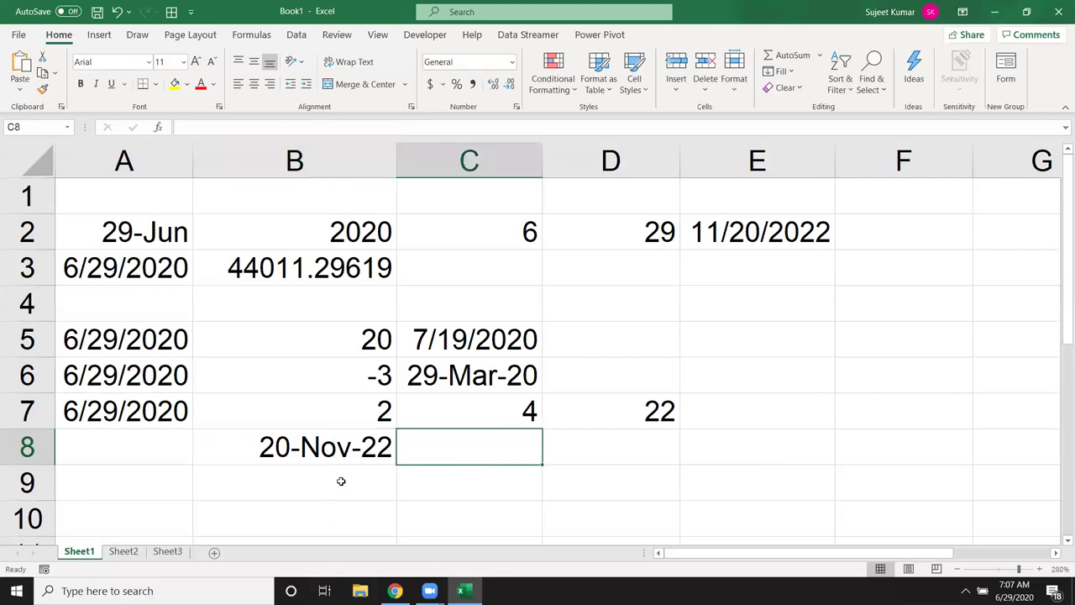
pyautogui.click(330, 452)
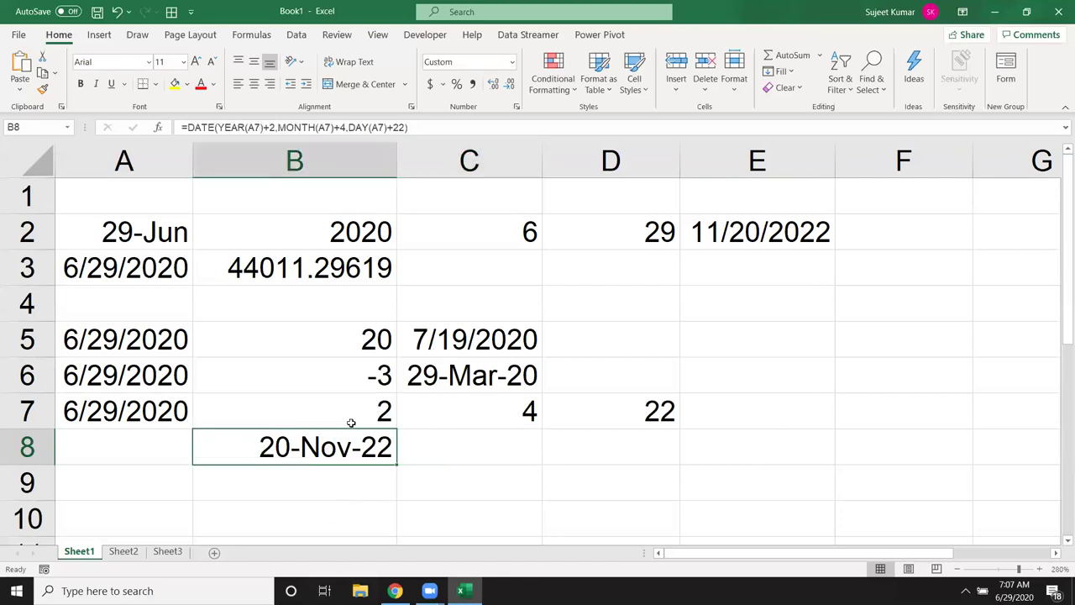
# Enter 1/1 in A10 and today's date (6/29/2020) in B10.
pyautogui.scroll(-2, 312, 446)
pyautogui.click(163, 299)
pyautogui.write('1/1')
pyautogui.press('Return')
pyautogui.click(165, 300)
pyautogui.press('Right')
pyautogui.hotkey('ctrl', ';')
pyautogui.press('Return')
pyautogui.press('Up')
pyautogui.press('Right')
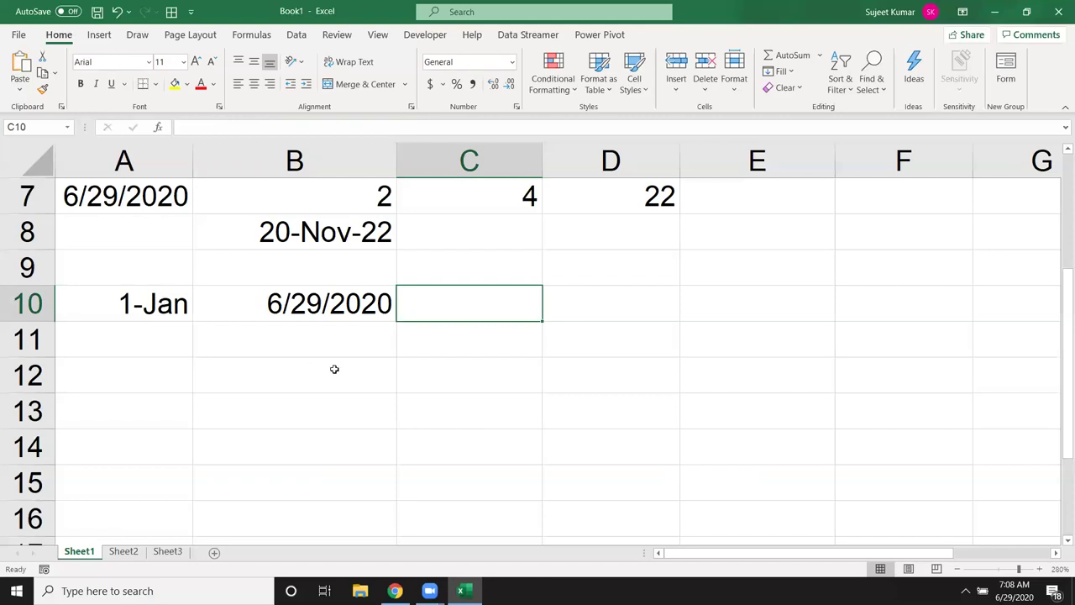
# Enter =B10-A10 in C10 to get the 180-day difference.
pyautogui.write('=')
pyautogui.press('Left')
pyautogui.write('-')
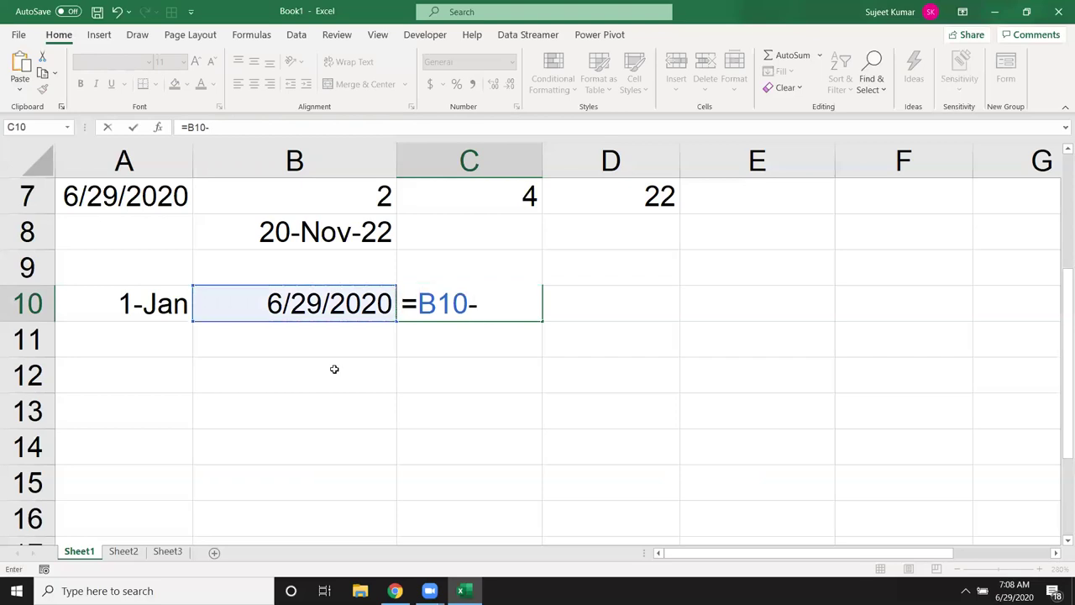
pyautogui.press('Left')
pyautogui.press('Left')
pyautogui.press('Return')
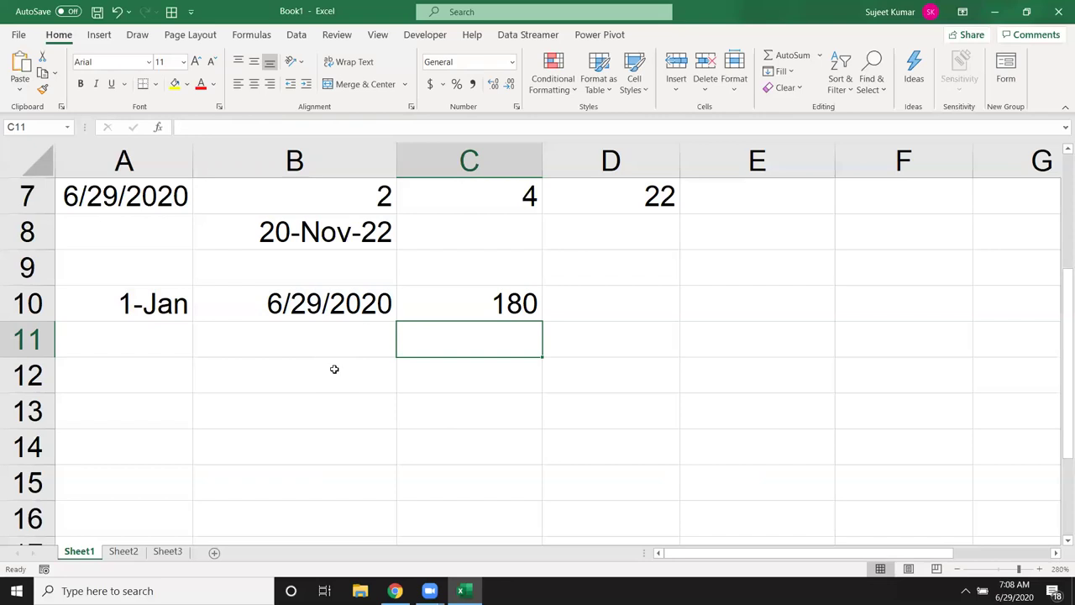
pyautogui.press('Up')
pyautogui.press('Right')
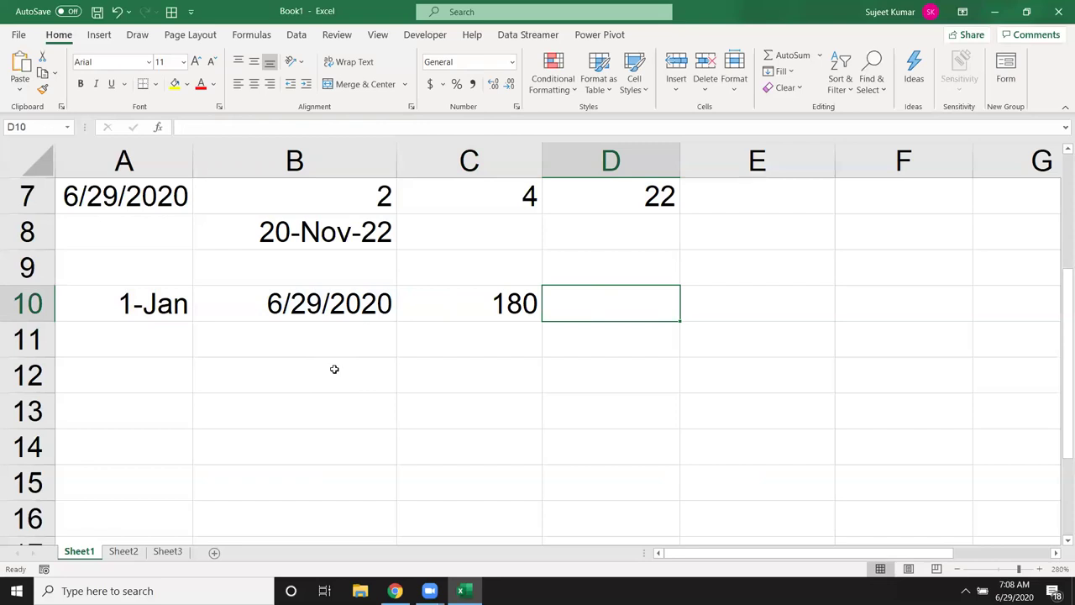
# Enter a DAYS formula in D10 with B10-A10, which raises a too-few-arguments warning.
pyautogui.write('=da')
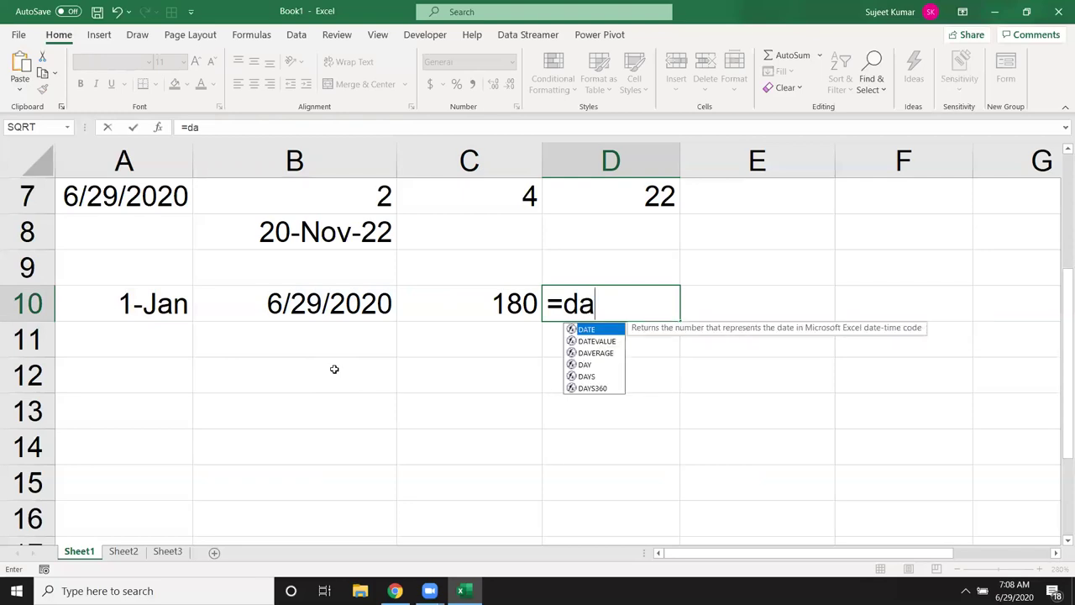
pyautogui.write('ys')
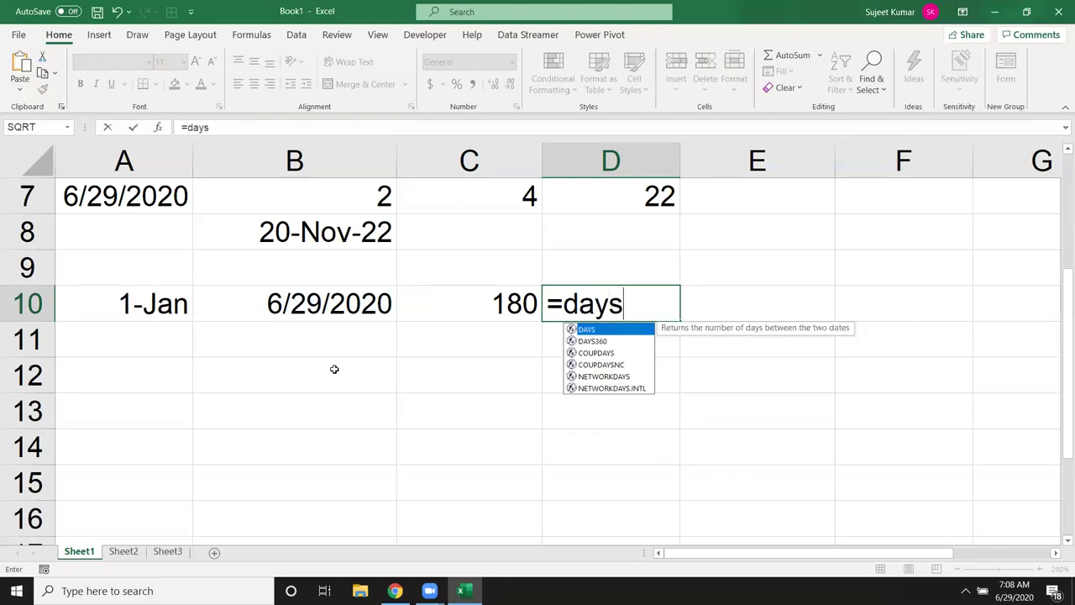
pyautogui.press('Tab')
pyautogui.press('Left')
pyautogui.press('Left')
pyautogui.write('-')
pyautogui.press('Left')
pyautogui.press('Left')
pyautogui.press('Left')
pyautogui.write(')')
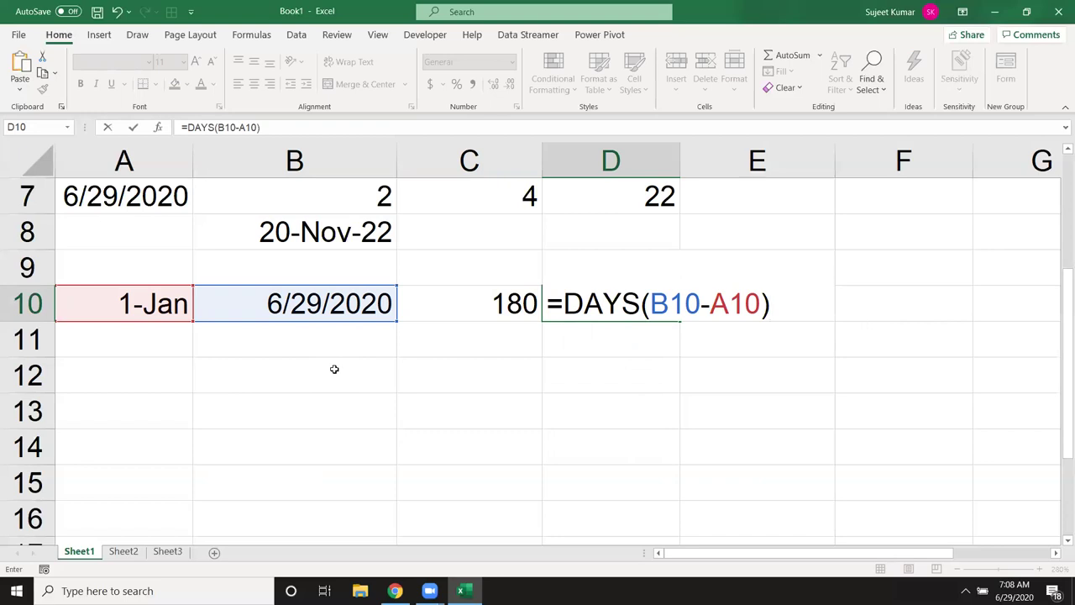
pyautogui.press('Return')
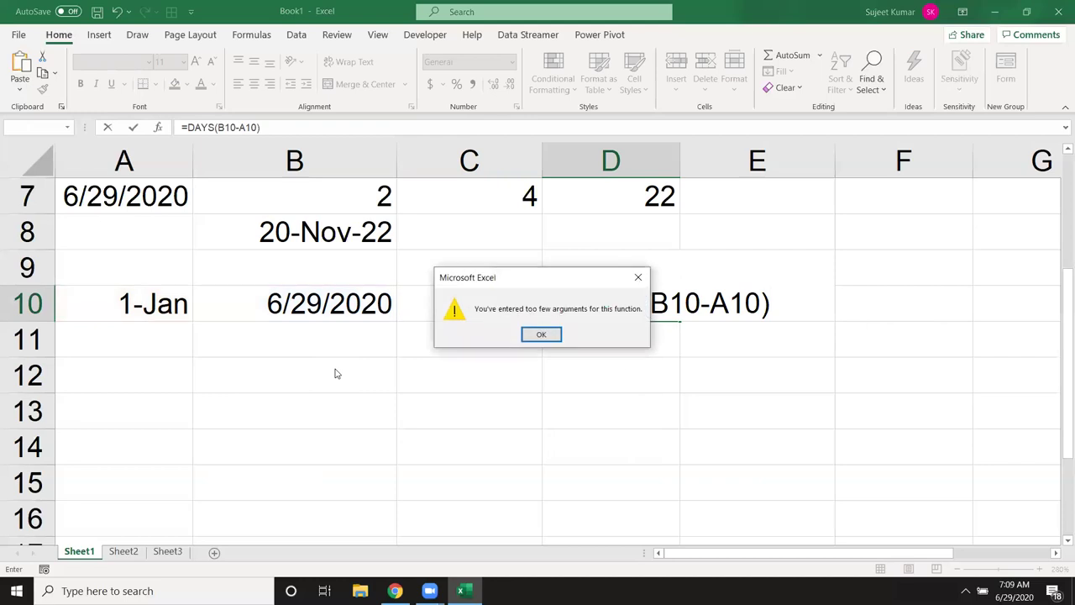
pyautogui.press('Return')
# Replace the minus with a comma so D10 holds =DAYS(B10,A10), returning 180.
pyautogui.press('Left')
pyautogui.press('BackSpace')
pyautogui.press('BackSpace')
pyautogui.press('BackSpace')
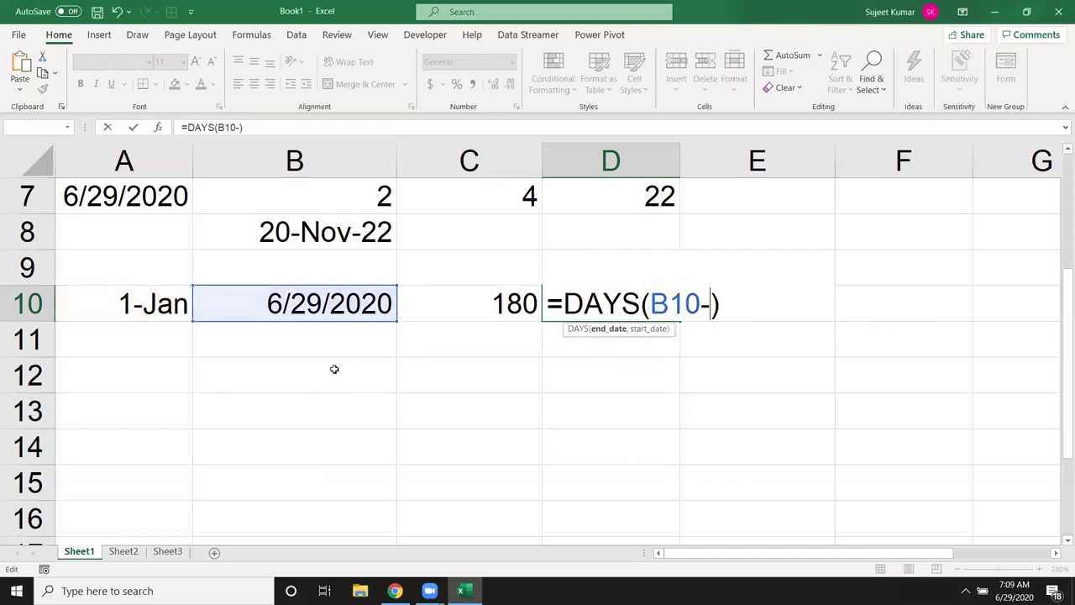
pyautogui.click(122, 311)
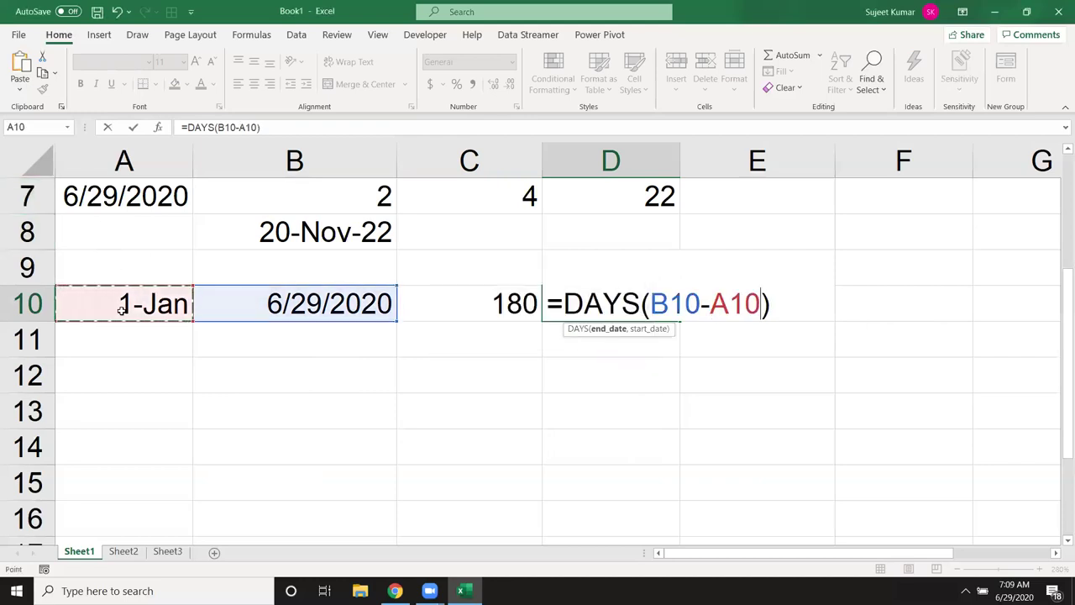
pyautogui.press('Return')
pyautogui.press('Return')
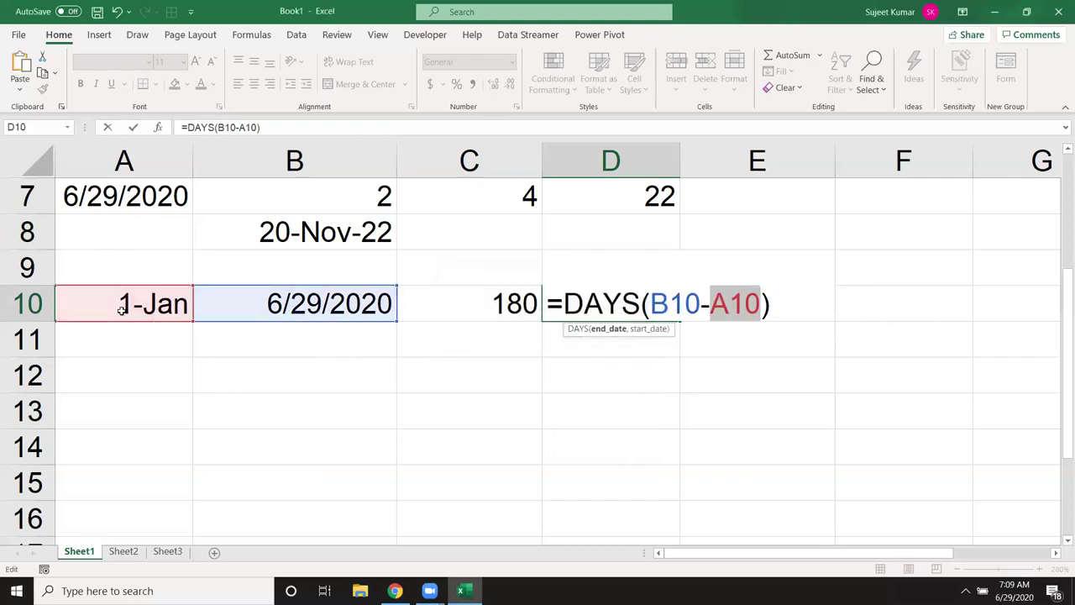
pyautogui.press('Left')
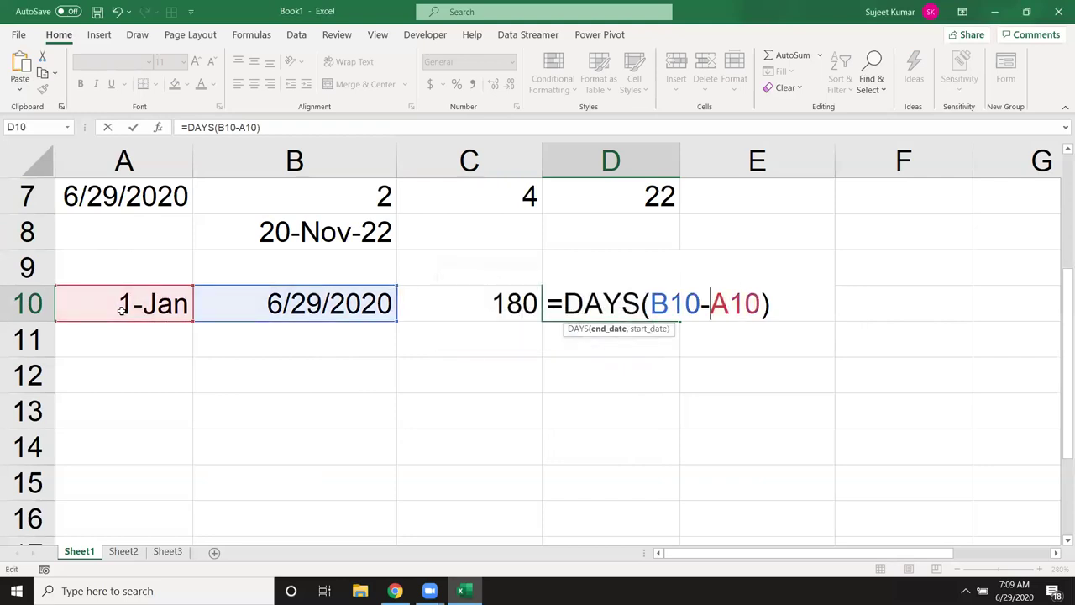
pyautogui.press('BackSpace')
pyautogui.write(',')
pyautogui.press('Return')
pyautogui.press('Up')
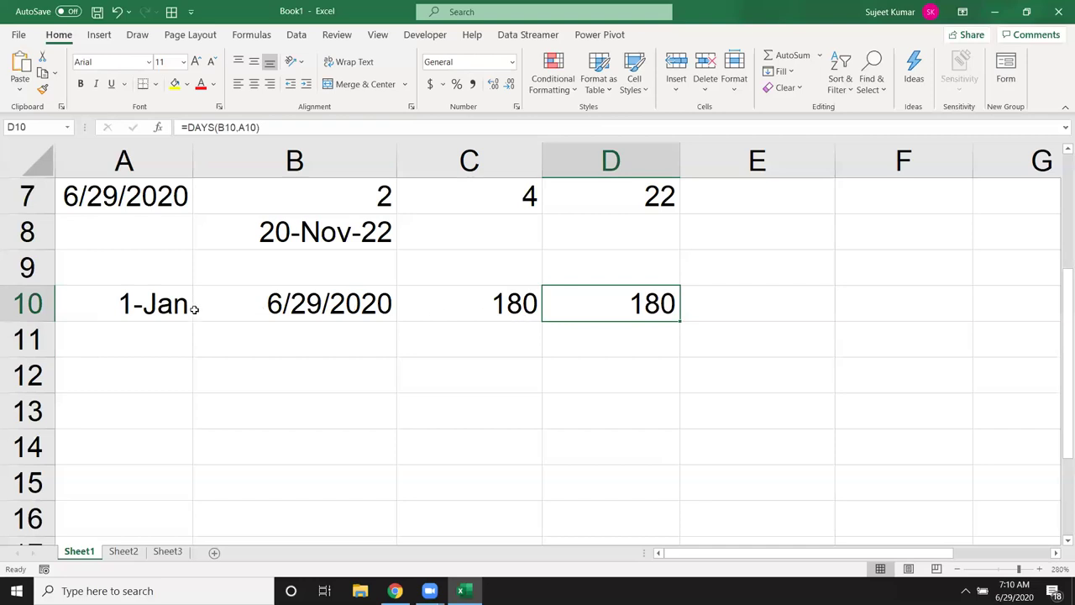
# Fill the 1-Jan and 6/29/2020 dates from row 10 down into row 11.
pyautogui.moveTo(152, 303); pyautogui.dragTo(283, 331)
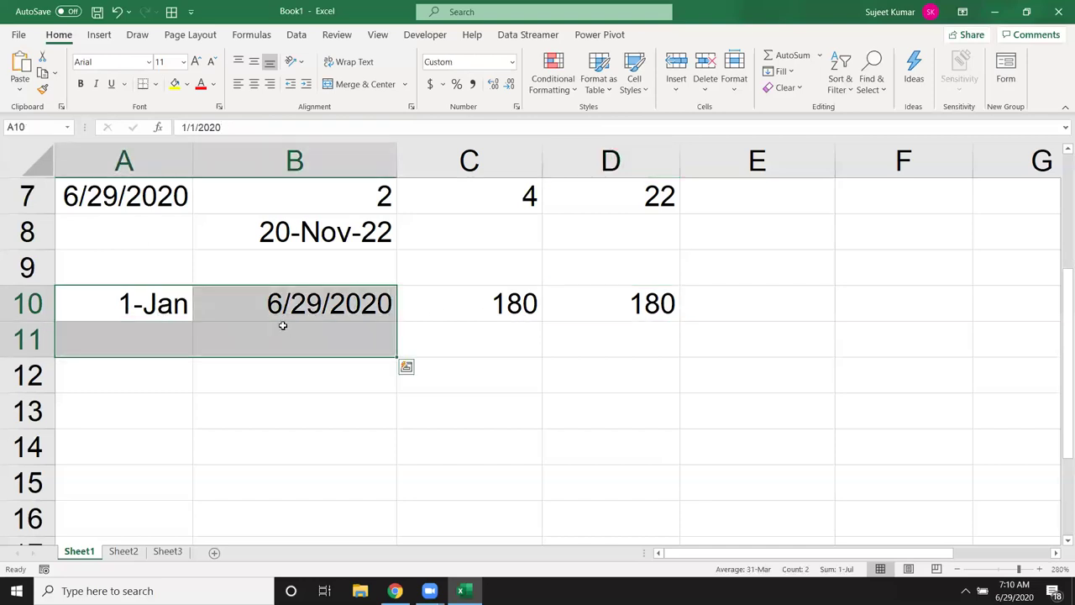
pyautogui.hotkey('ctrl', 'd')
pyautogui.click(283, 326)
pyautogui.press('Right')
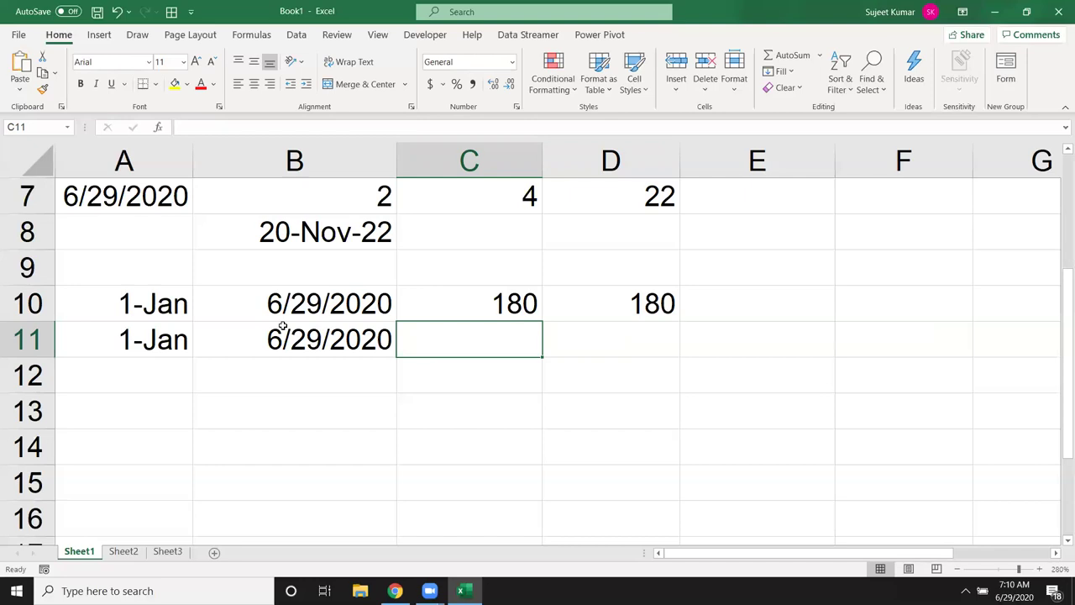
# Enter =NETWORKDAYS(A11,B11,F7:F13) in C11, returning 129 working days.
pyautogui.write('\\')
pyautogui.press('BackSpace')
pyautogui.write('=')
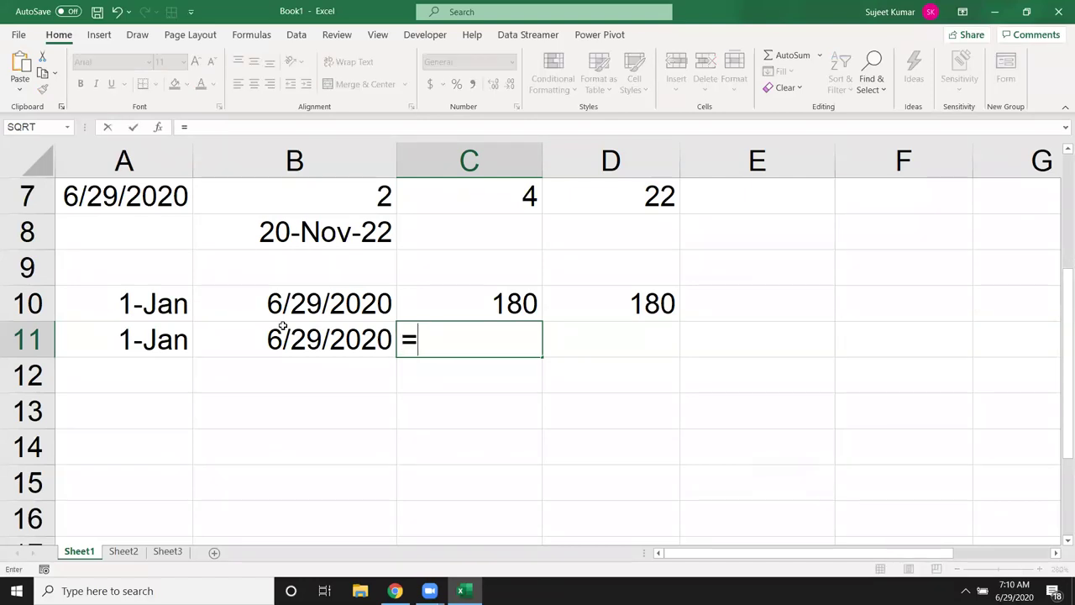
pyautogui.write('net')
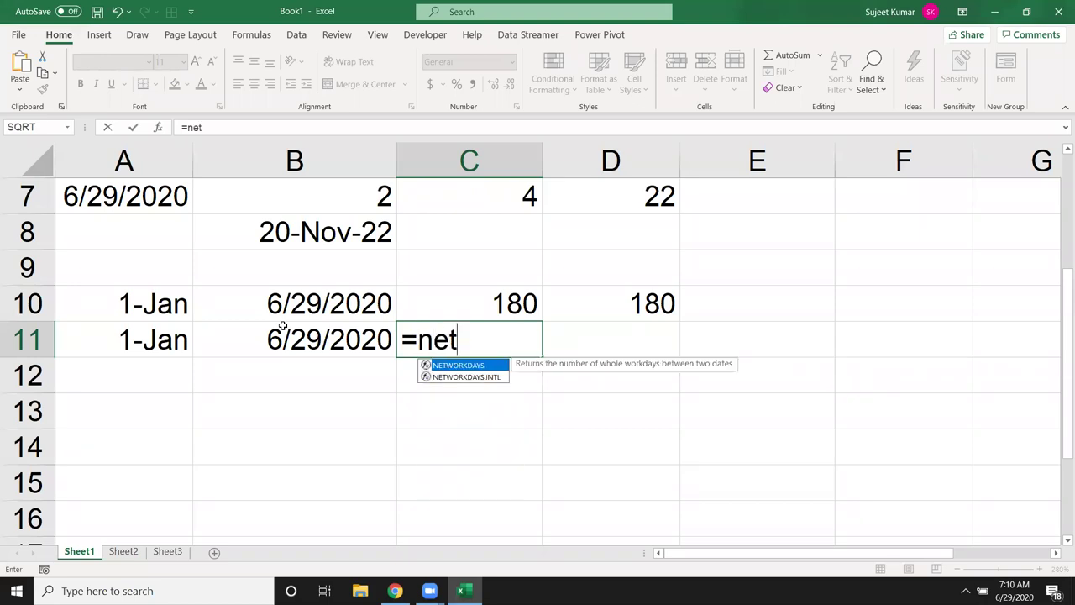
pyautogui.press('Tab')
pyautogui.press('Left')
pyautogui.press('Left')
pyautogui.write(',')
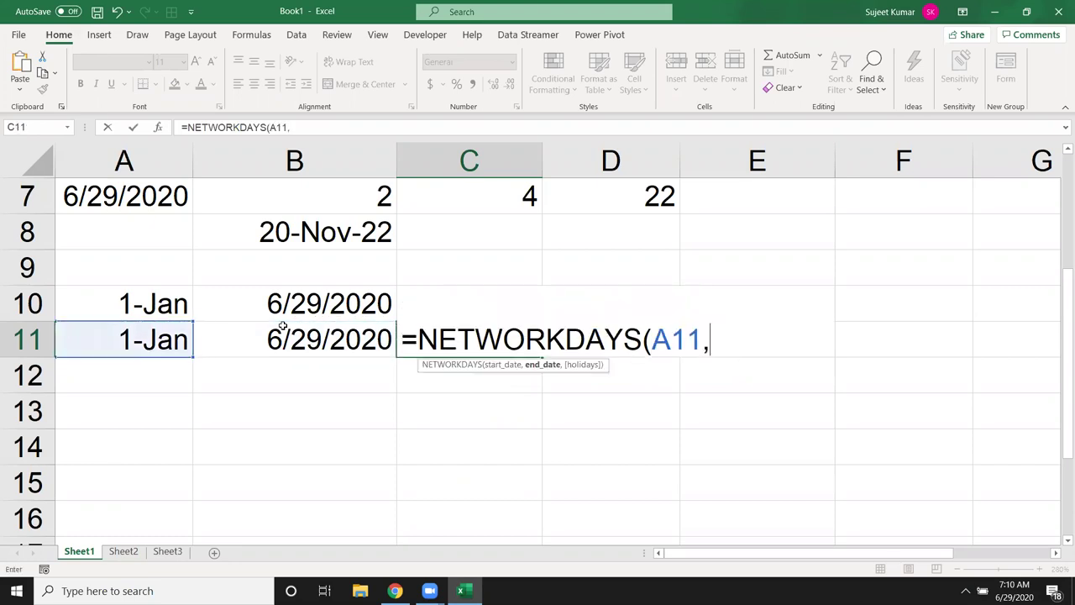
pyautogui.press('Left')
pyautogui.write(',')
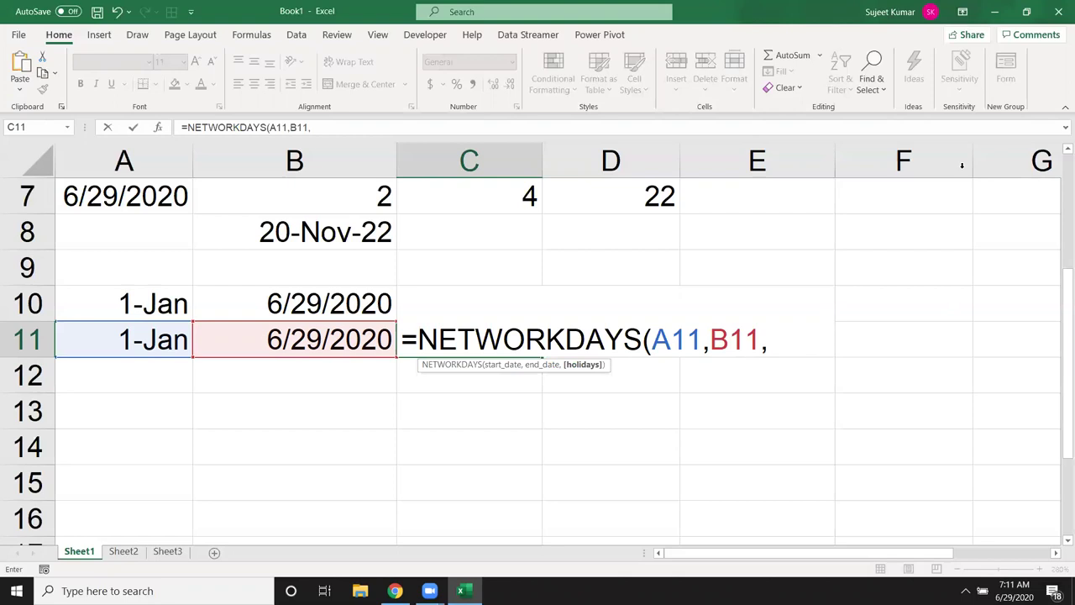
pyautogui.moveTo(897, 209); pyautogui.dragTo(893, 401)
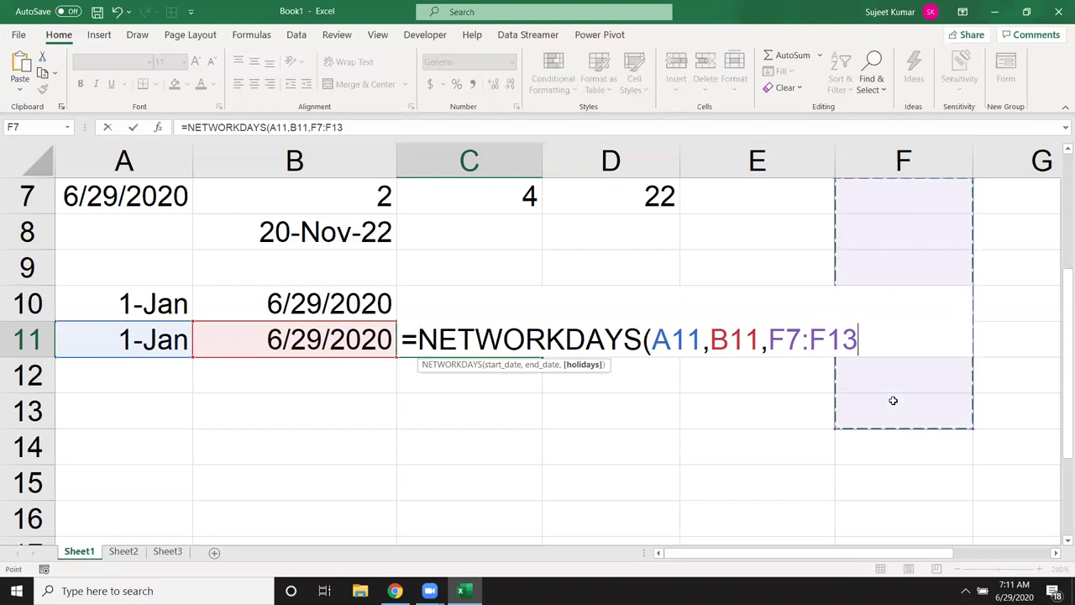
pyautogui.press('Up')
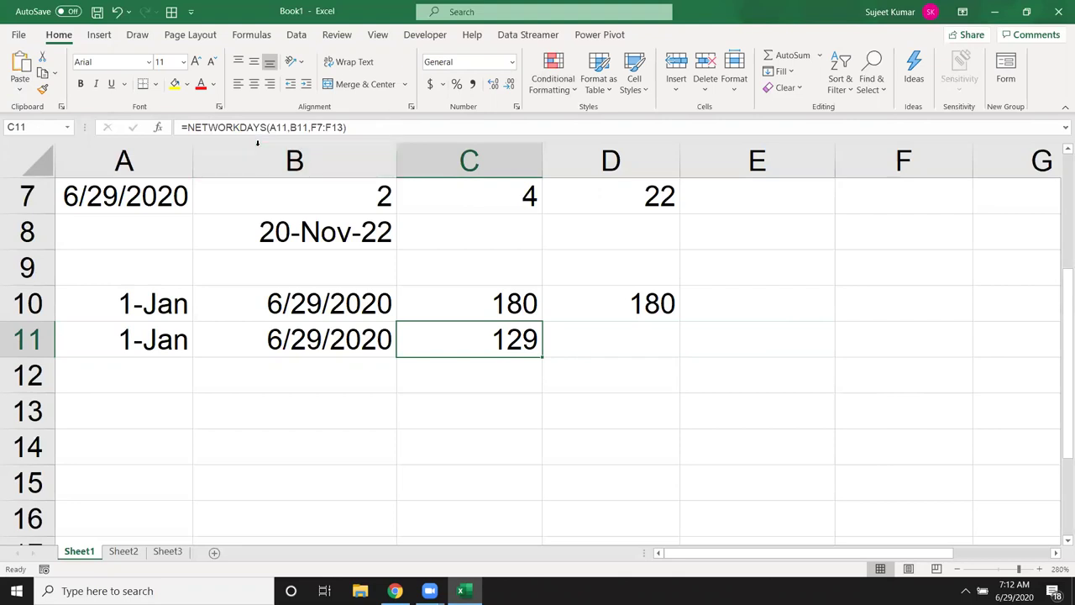
# Fill the 1-Jan and 6/29/2020 dates from A11:B11 down into A12:B12.
pyautogui.click(480, 372)
pyautogui.click(478, 346)
pyautogui.moveTo(126, 340); pyautogui.dragTo(260, 365)
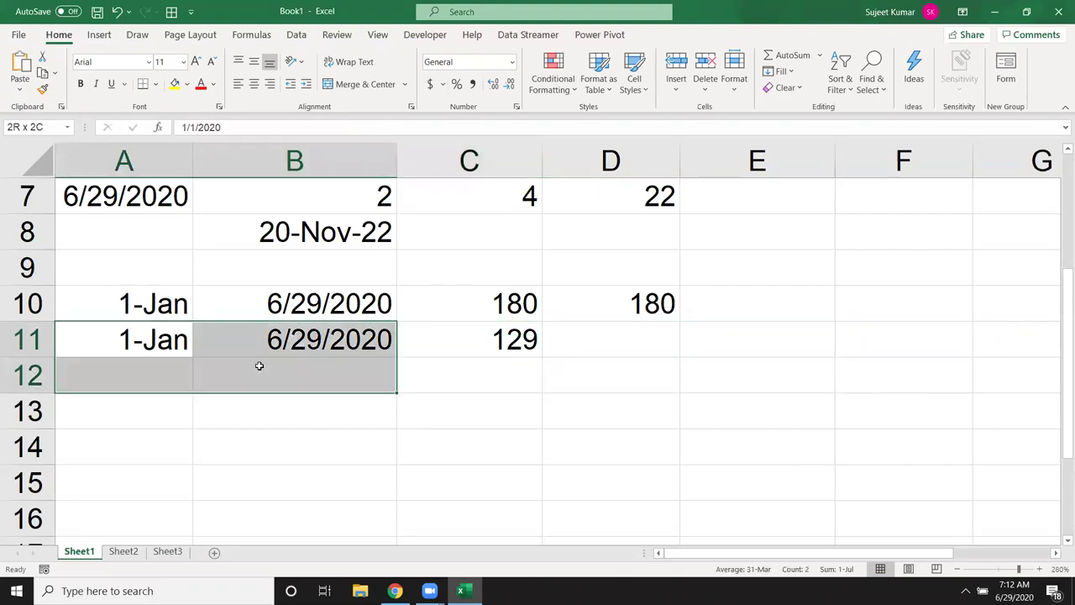
pyautogui.hotkey('ctrl', 'd')
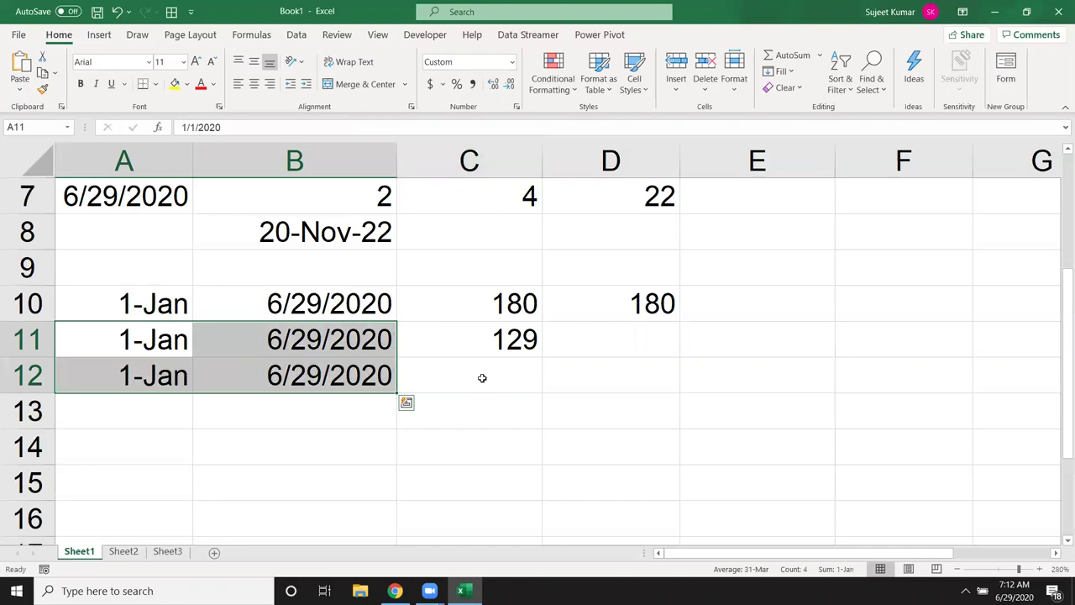
pyautogui.click(483, 378)
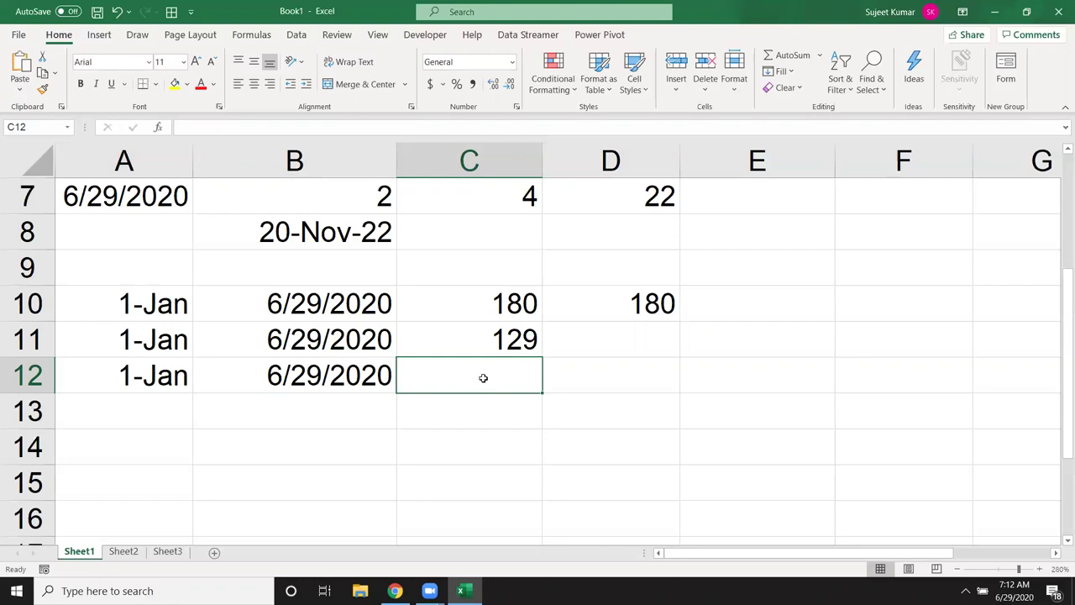
# Enter =NETWORKDAYS.INTL(A12,B12,11) in C12, using the Sunday-only weekend code 11.
pyautogui.write('=')
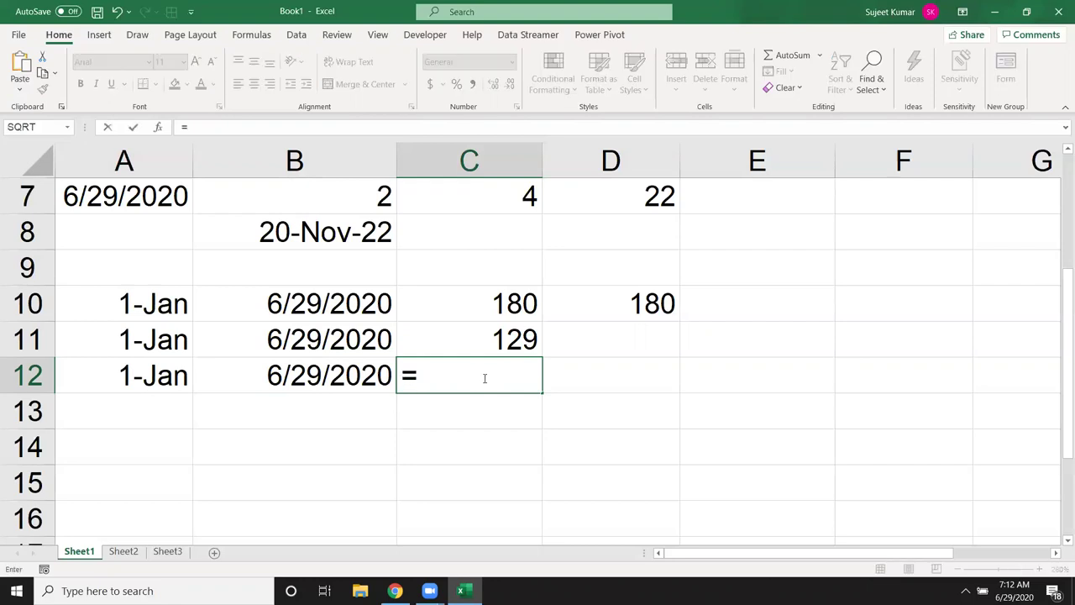
pyautogui.write('net')
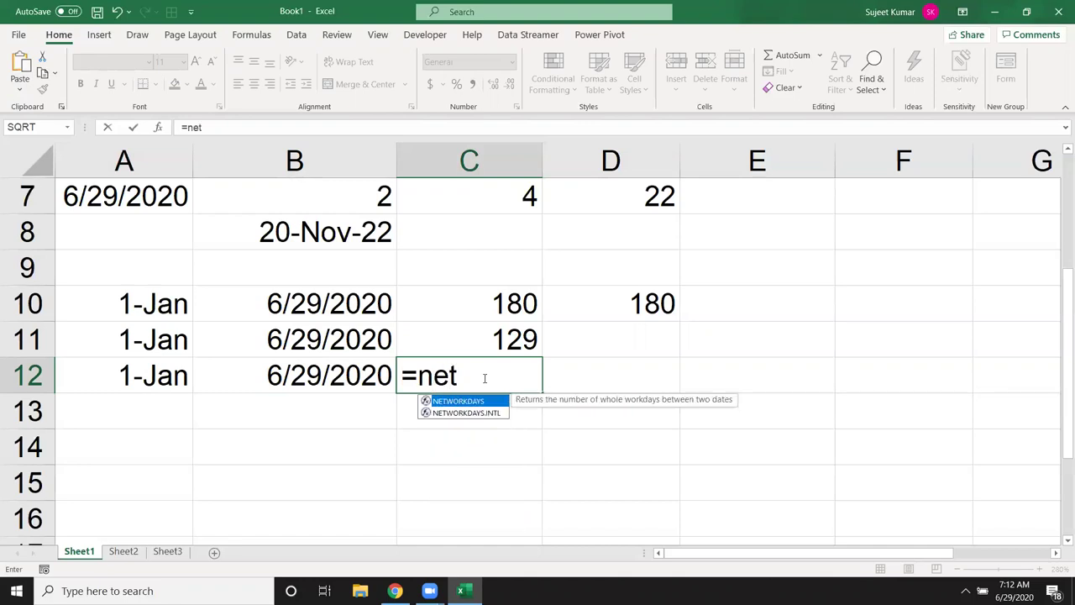
pyautogui.press('Down')
pyautogui.press('Tab')
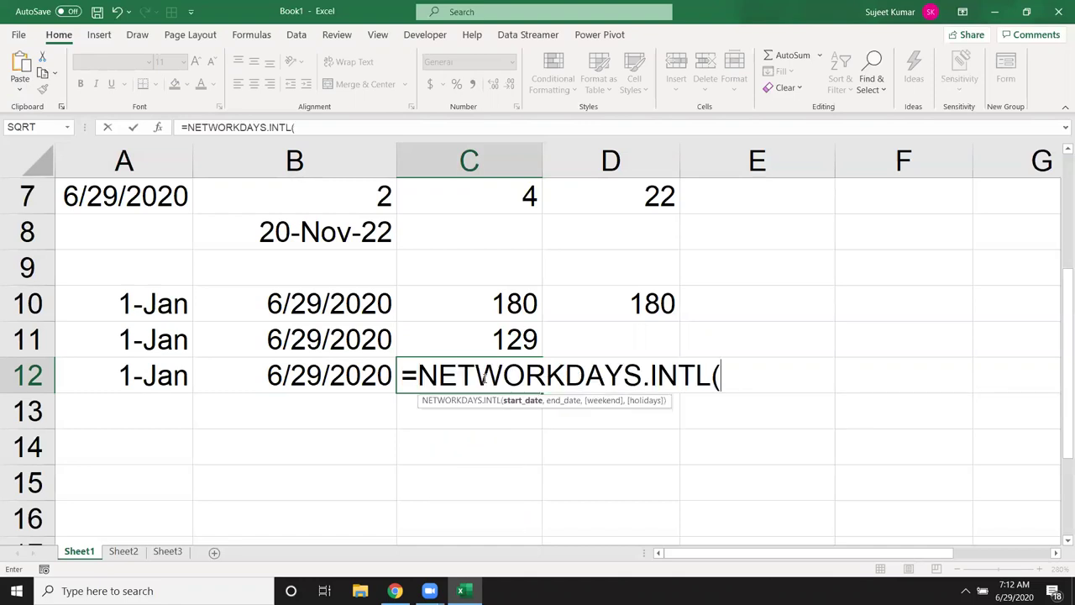
pyautogui.click(152, 382)
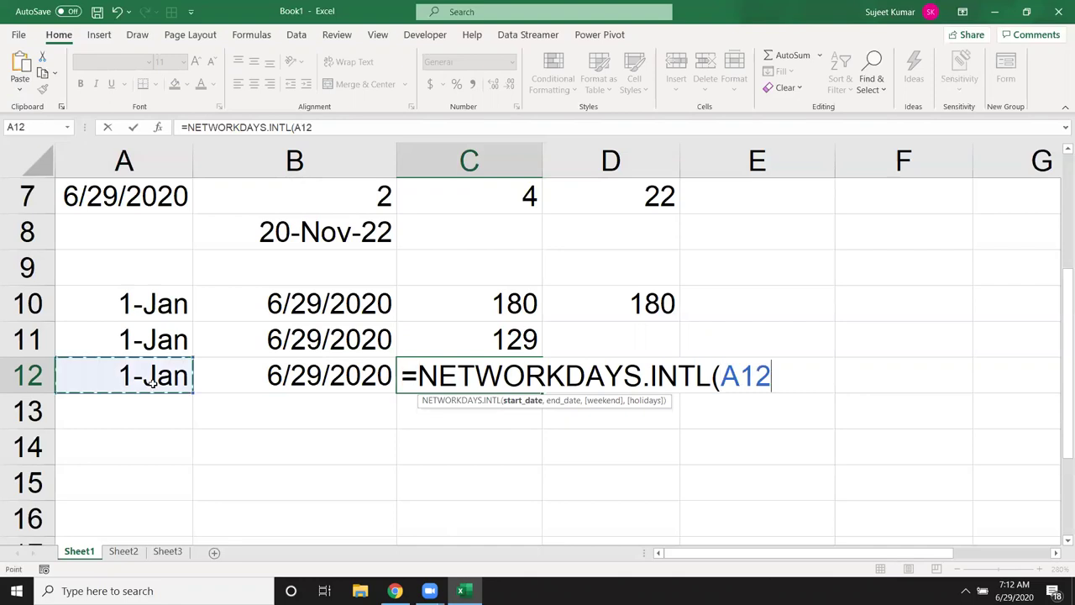
pyautogui.write(',')
pyautogui.click(270, 377)
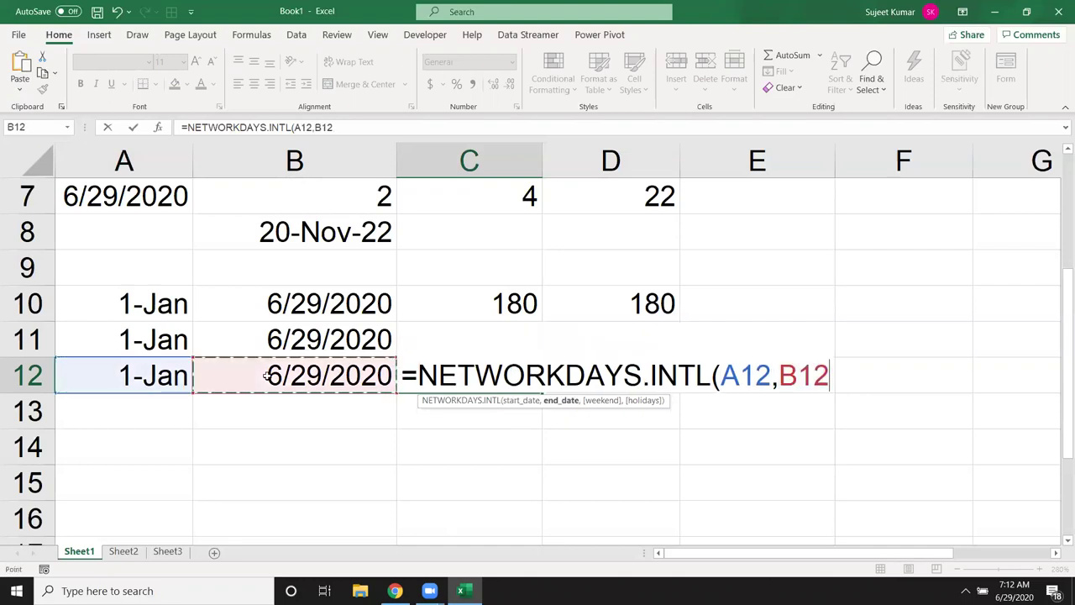
pyautogui.write(',')
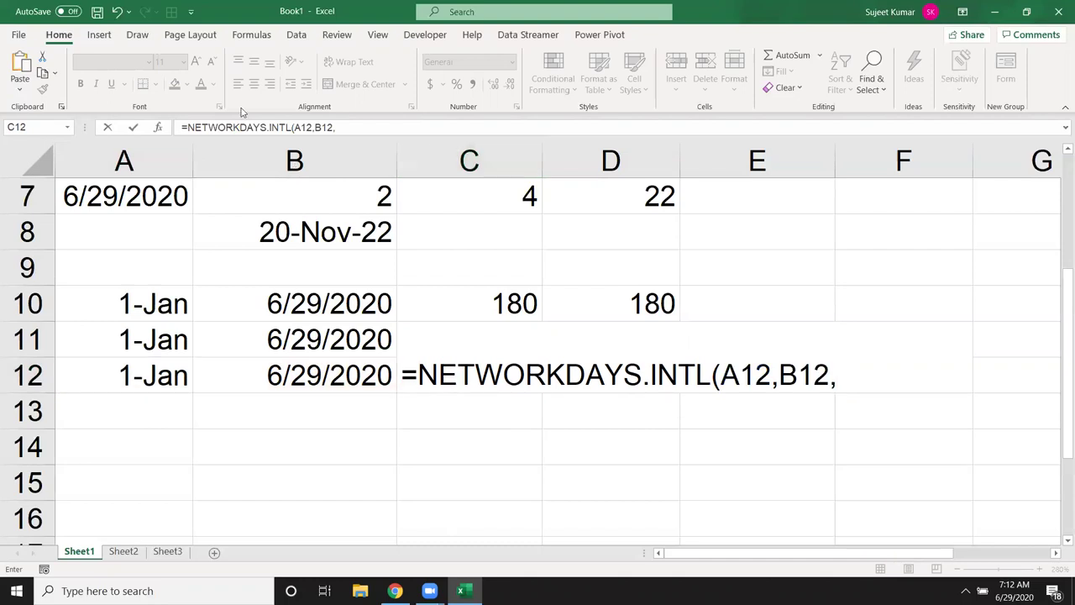
pyautogui.click(842, 374)
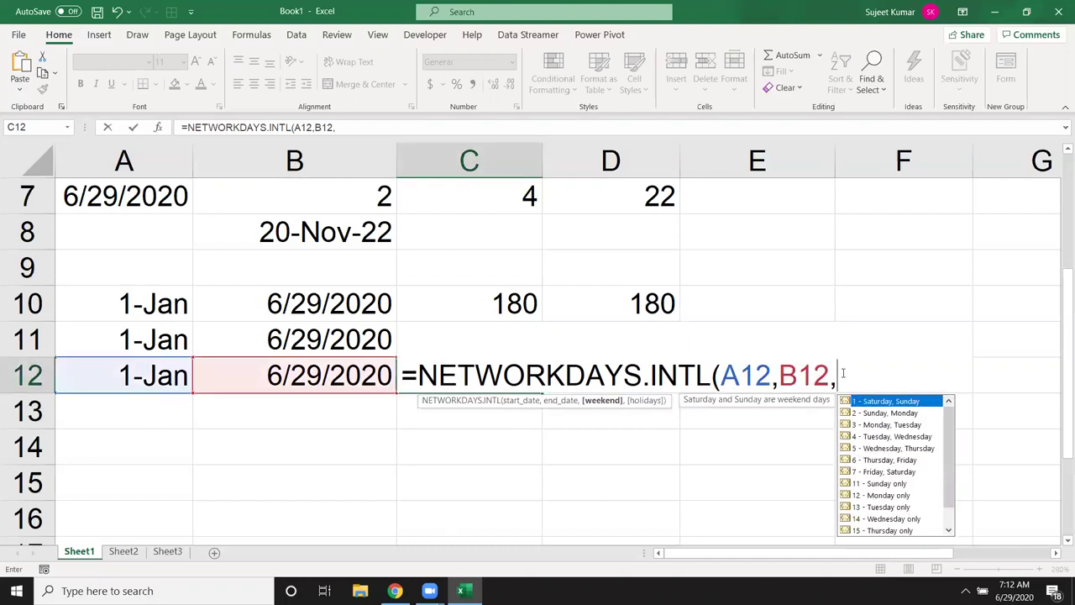
pyautogui.press('Down')
pyautogui.press('Down')
pyautogui.press('Down')
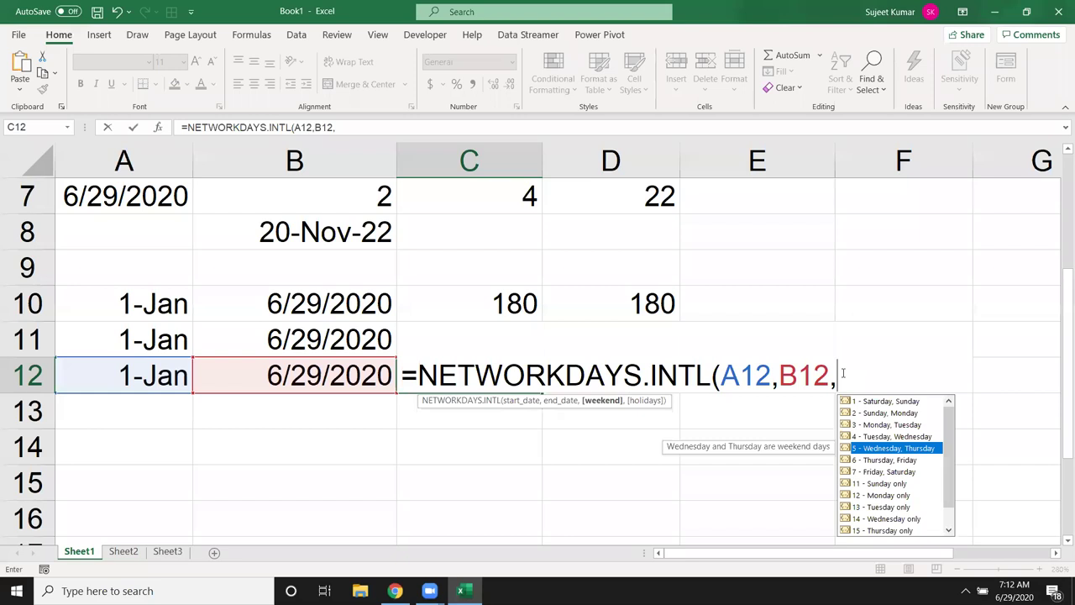
pyautogui.press('Down')
pyautogui.press('Down')
pyautogui.press('Down')
pyautogui.press('Tab')
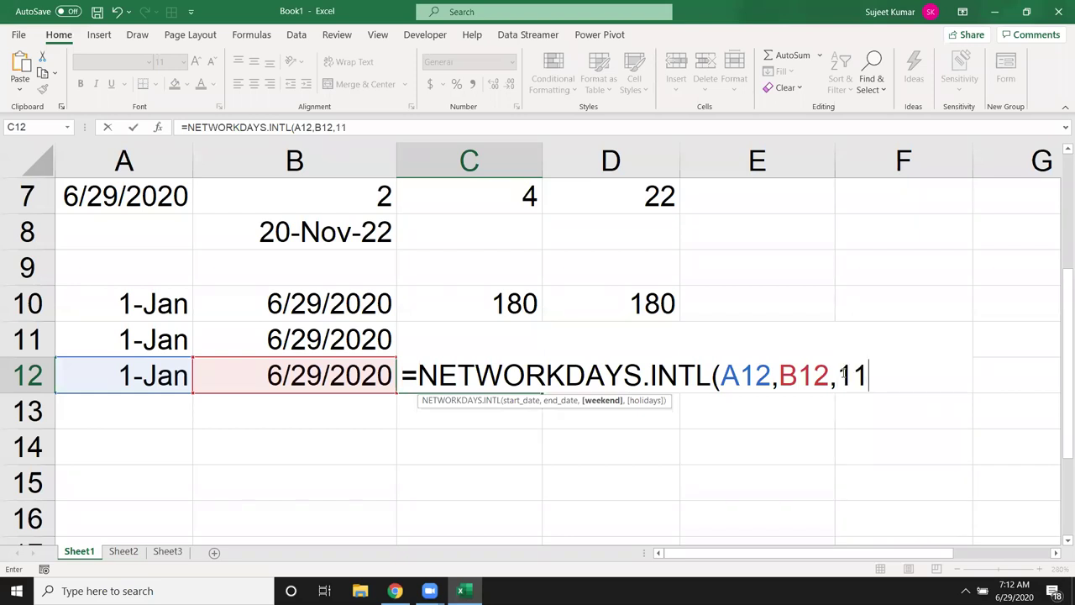
pyautogui.write(')')
pyautogui.press('Return')
pyautogui.press('Up')
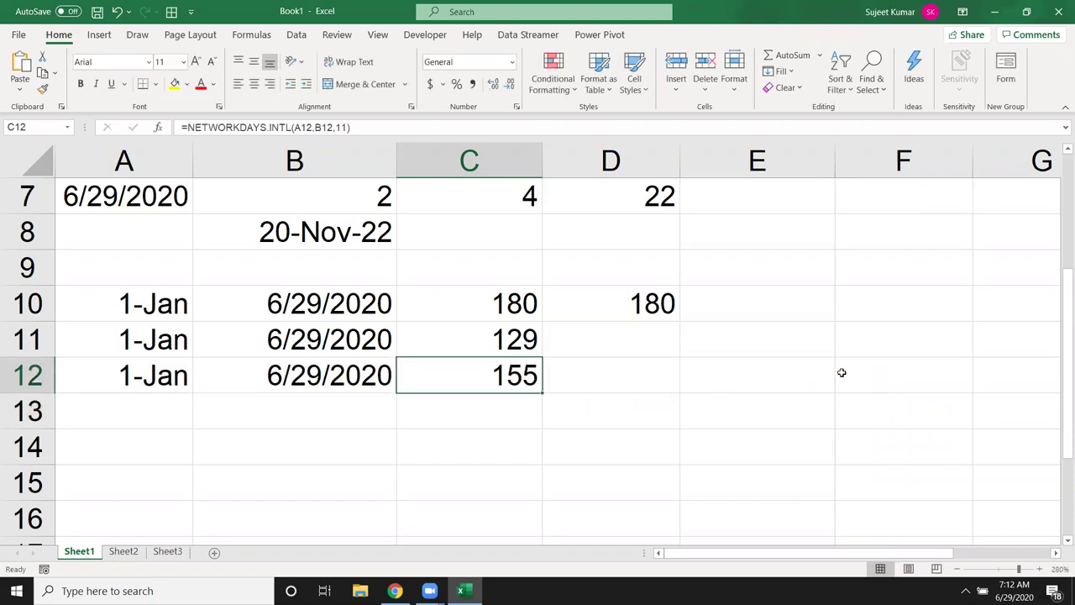
# Add F7:F11 as the holidays range to C12's formula, giving 155 workdays.
pyautogui.press('F2')
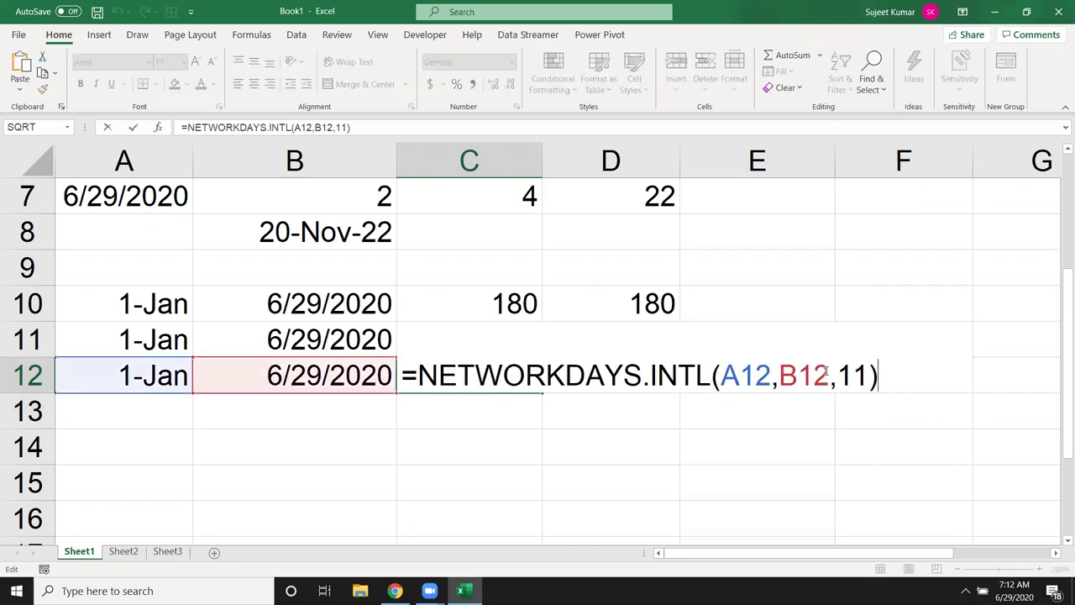
pyautogui.write(',')
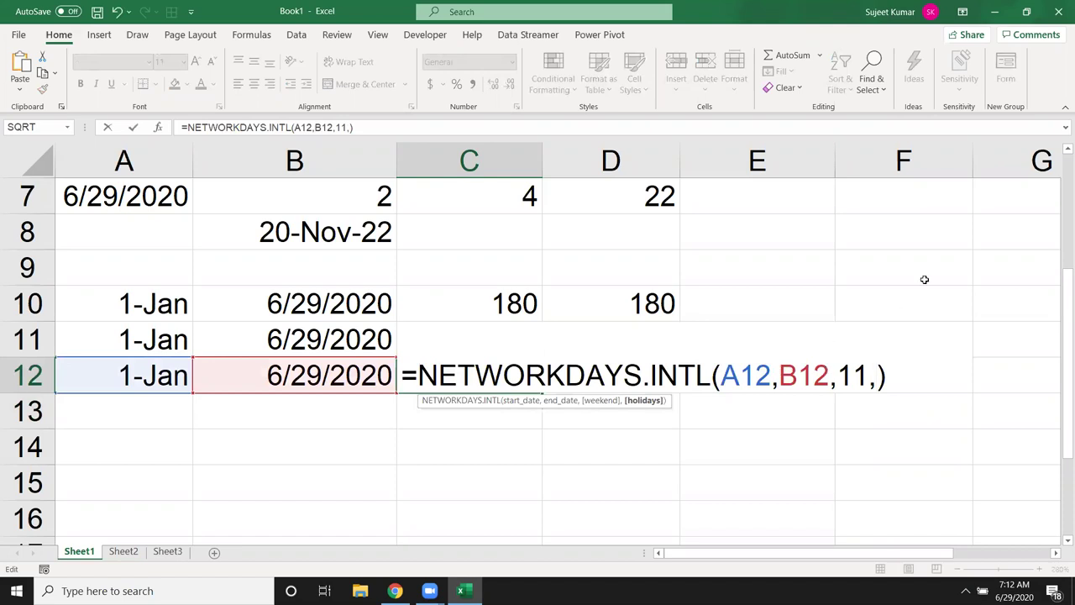
pyautogui.moveTo(947, 199)
pyautogui.mouseDown()
pyautogui.moveTo(944, 265)
pyautogui.moveTo(957, 311)
pyautogui.mouseUp()
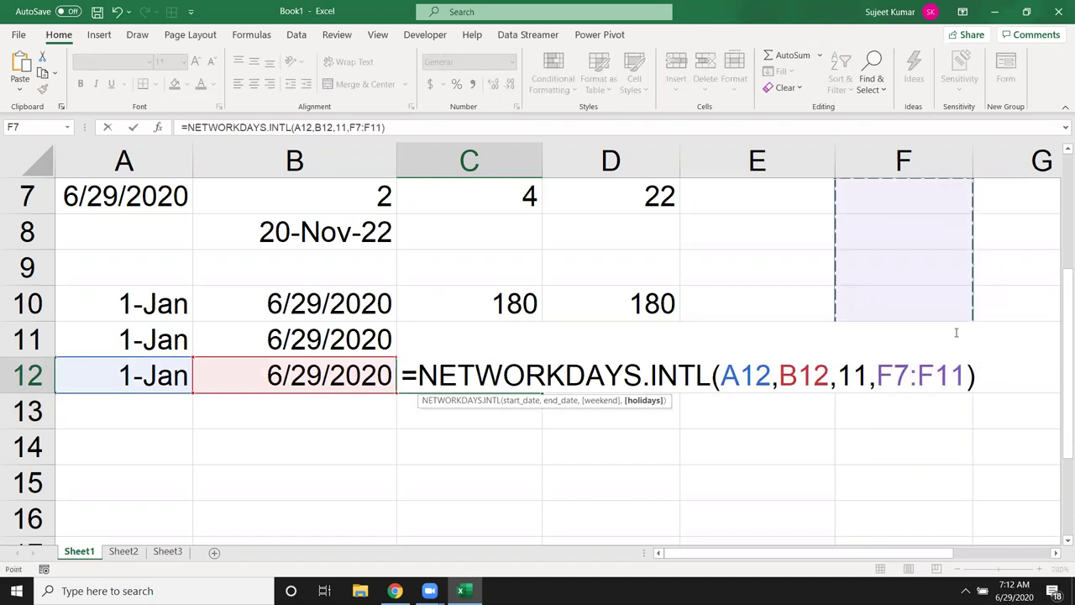
pyautogui.press('Return')
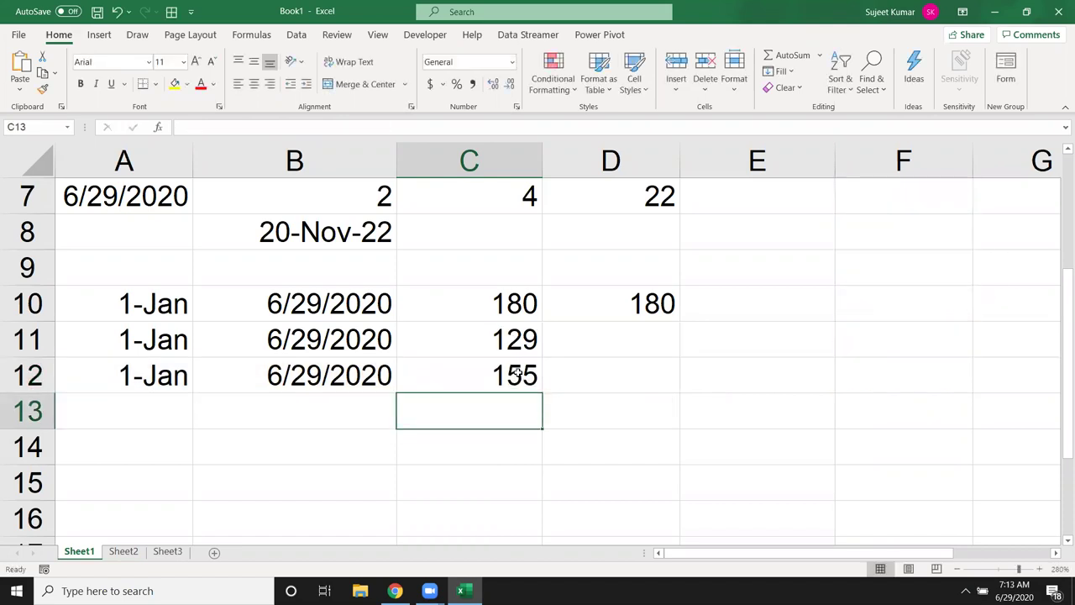
pyautogui.click(521, 369)
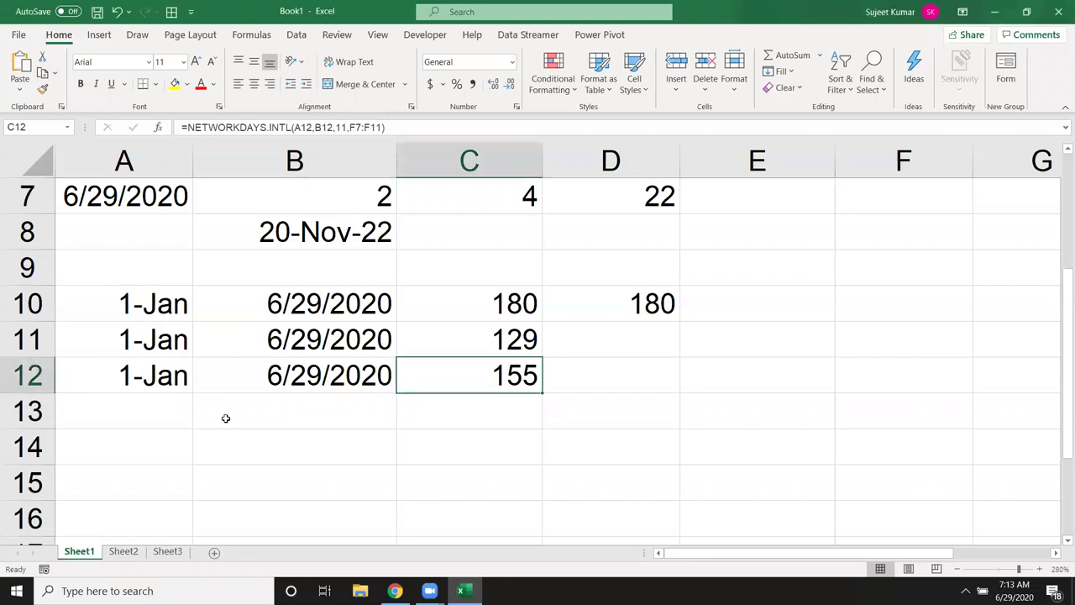
# Review the subtraction, NETWORKDAYS and NETWORKDAYS.INTL formulas in C10 through C12.
pyautogui.click(175, 396)
pyautogui.click(487, 361)
pyautogui.click(492, 304)
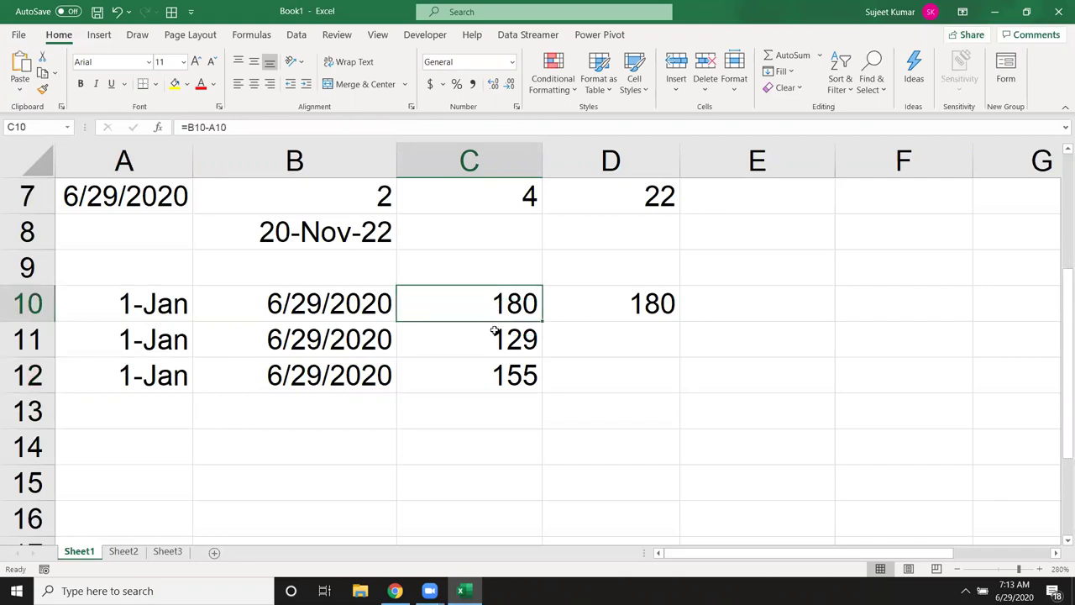
pyautogui.click(495, 333)
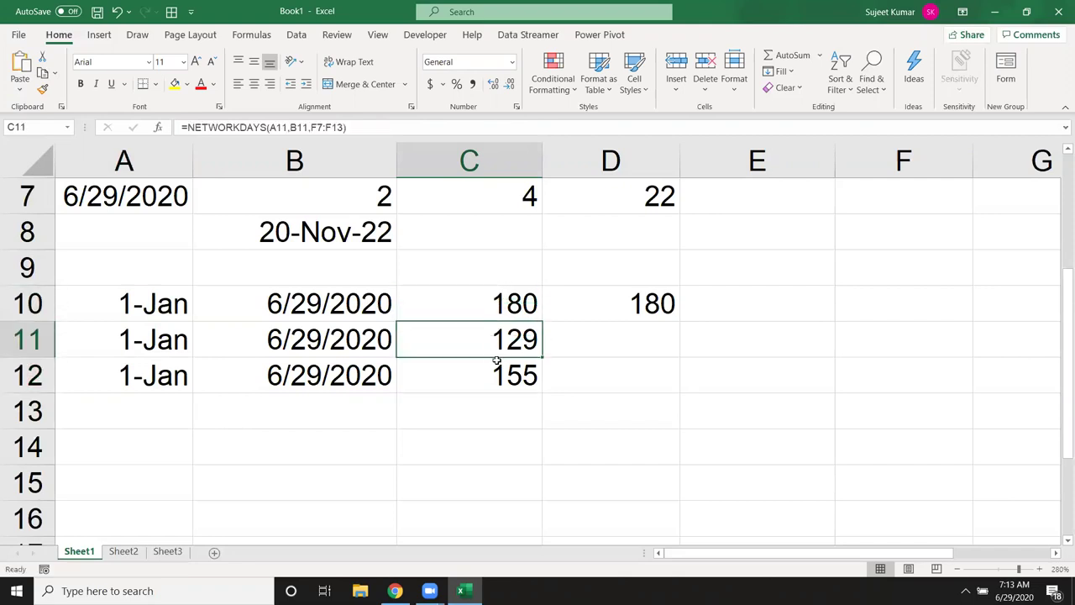
pyautogui.click(497, 366)
# Fill the row 12 dates down into A13:B13.
pyautogui.moveTo(142, 404); pyautogui.dragTo(284, 409)
pyautogui.hotkey('ctrl', 'd')
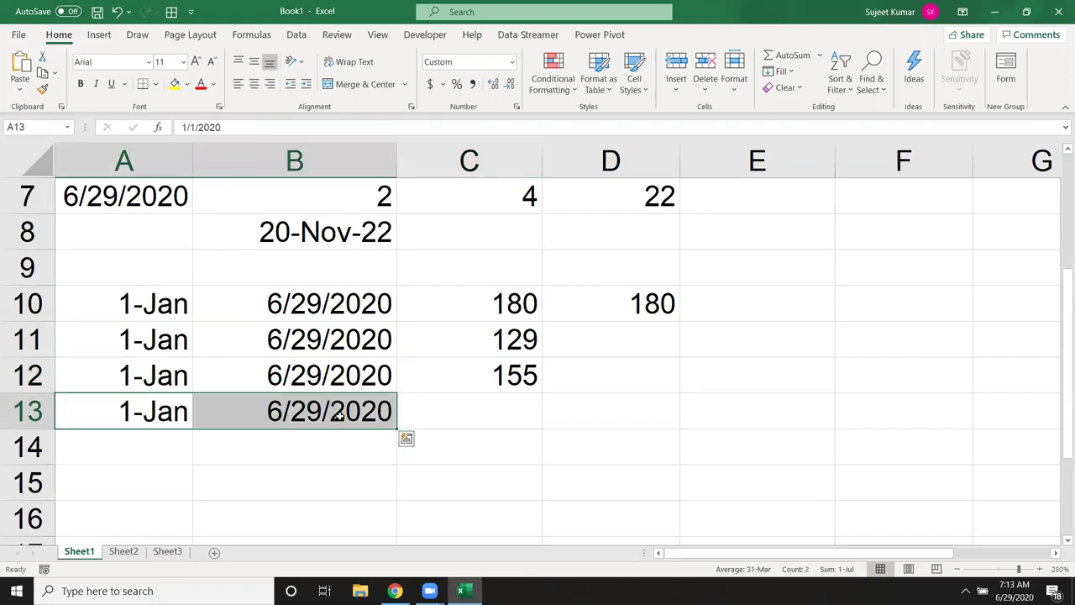
pyautogui.click(211, 412)
pyautogui.click(170, 413)
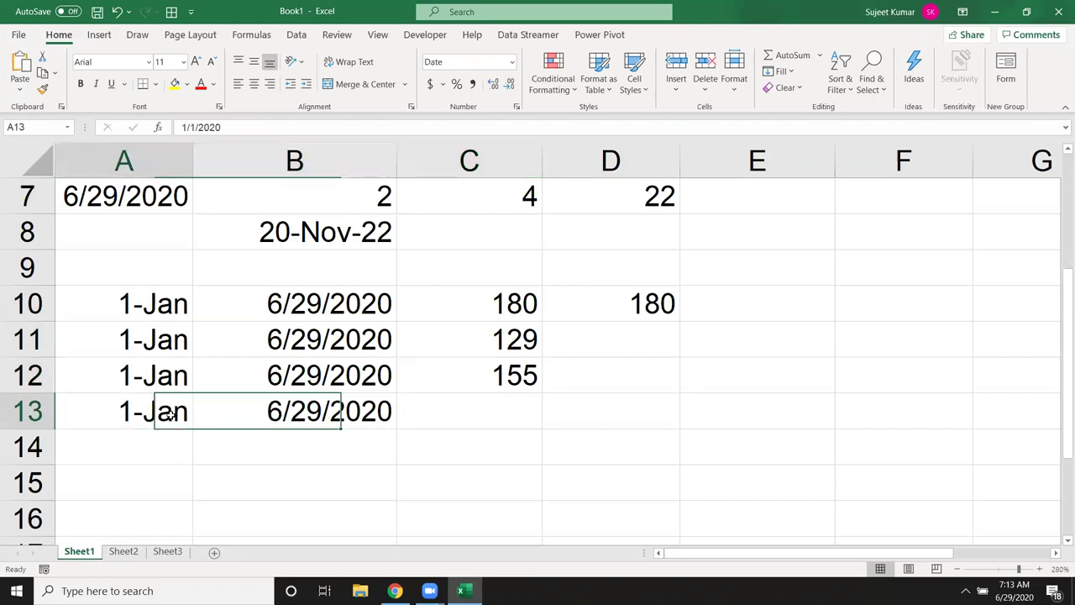
pyautogui.click(471, 412)
# Enter =DATEDIF(A13,B13,"m") in C13, returning 5 whole months.
pyautogui.write('=')
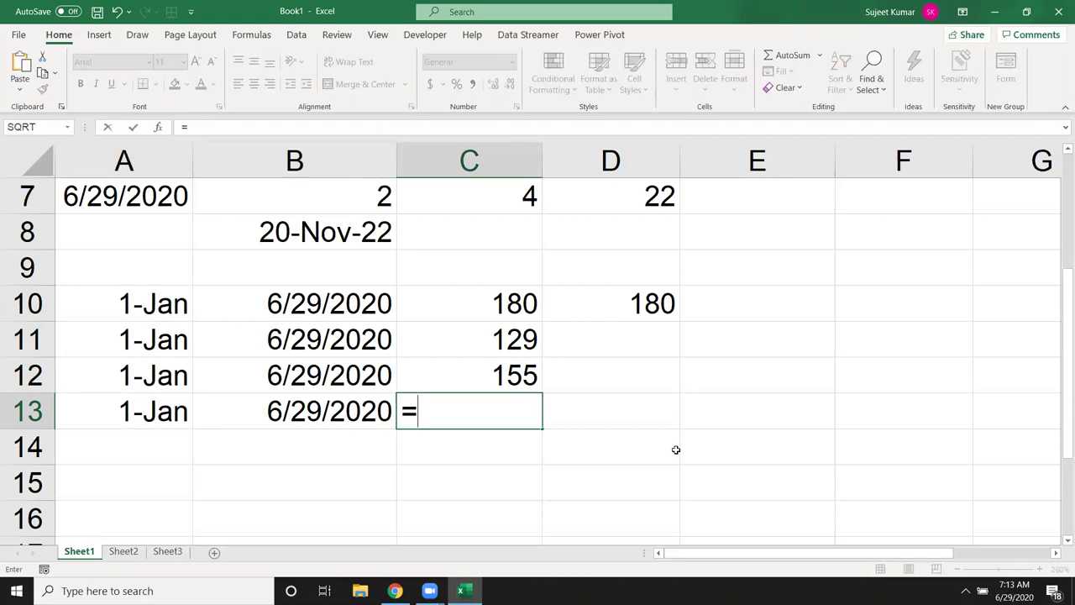
pyautogui.write('date')
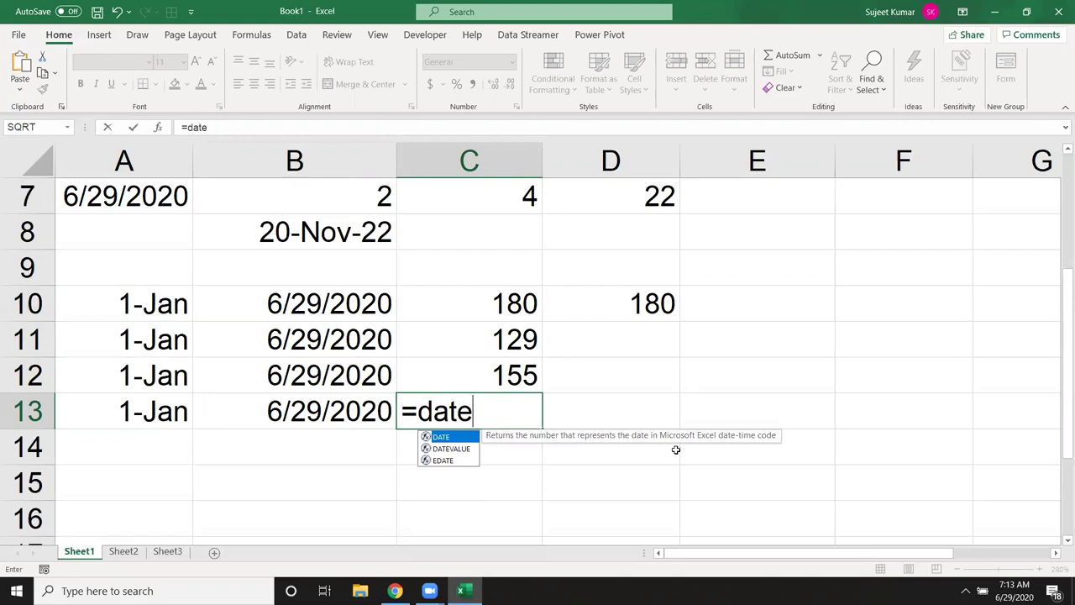
pyautogui.write('dif(')
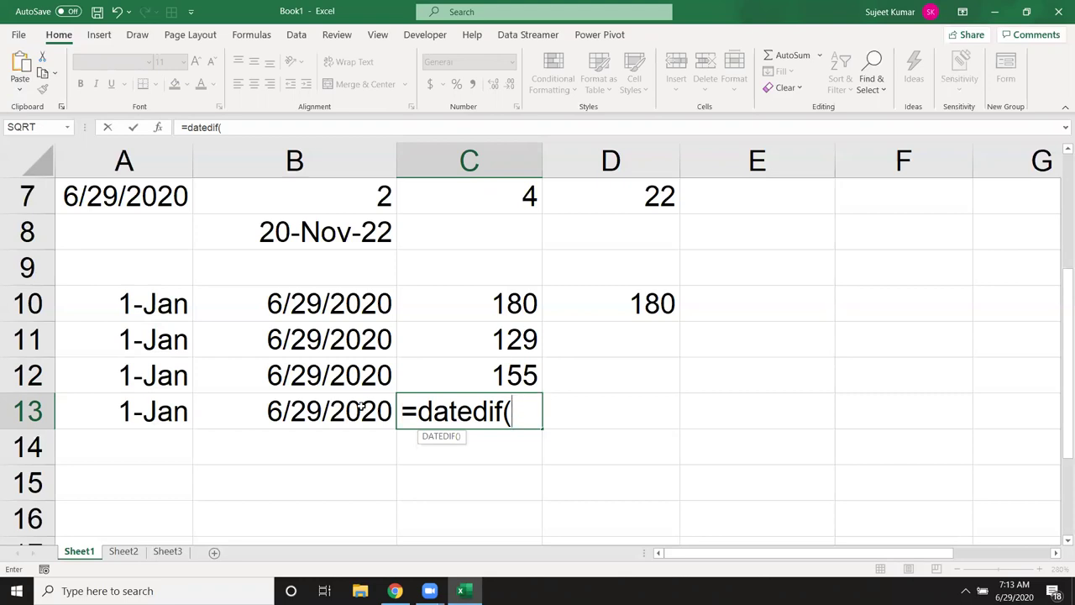
pyautogui.click(159, 418)
pyautogui.write(',')
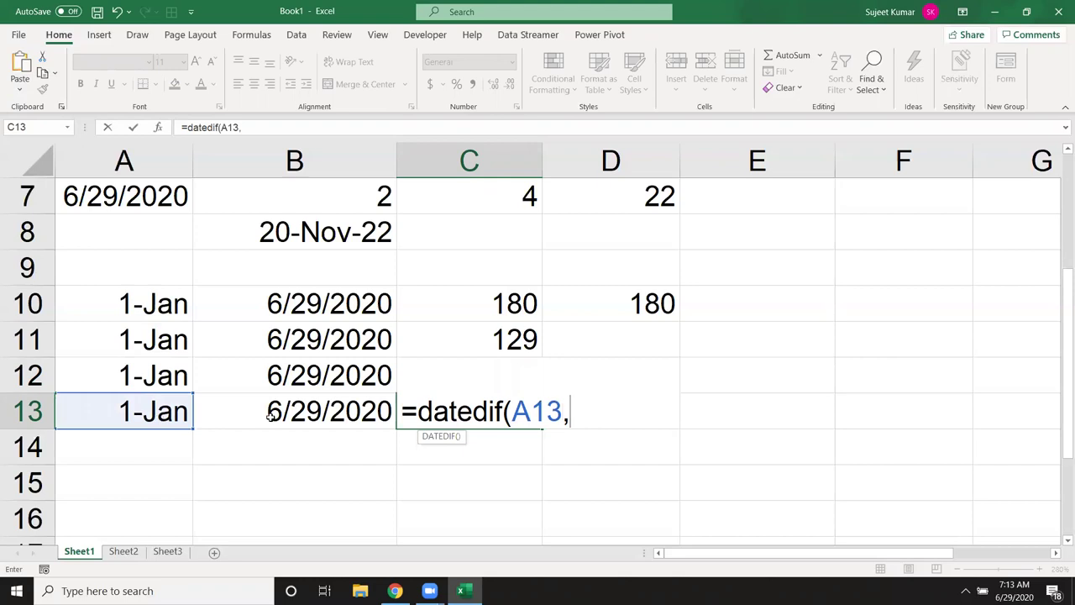
pyautogui.click(271, 417)
pyautogui.write(',"m")')
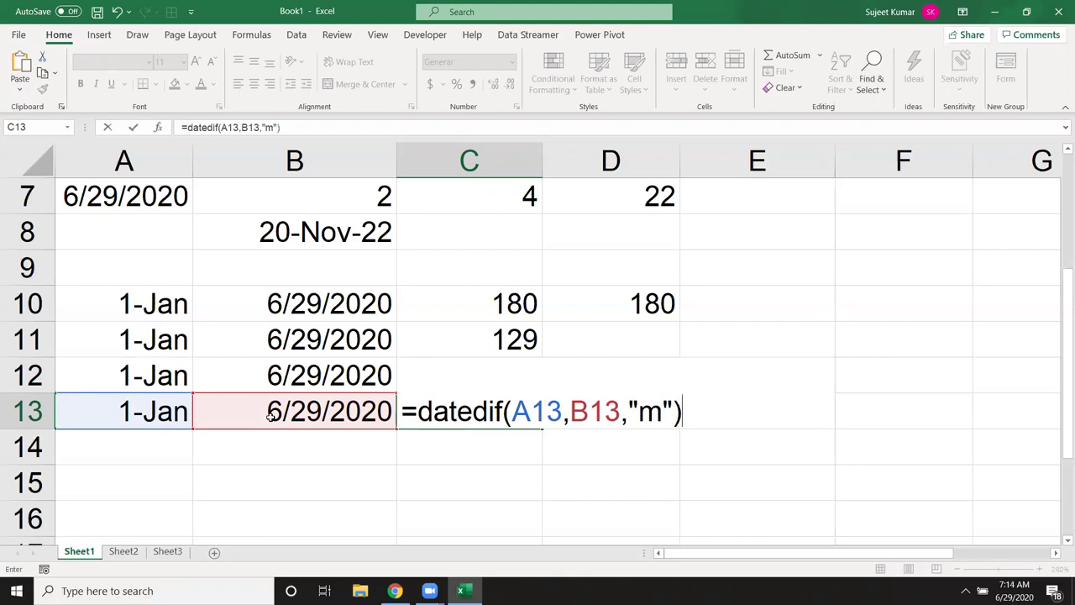
pyautogui.press('Return')
# Check the dates in A13 and B13 against C13's DATEDIF result.
pyautogui.click(165, 413)
pyautogui.moveTo(229, 413); pyautogui.dragTo(271, 415)
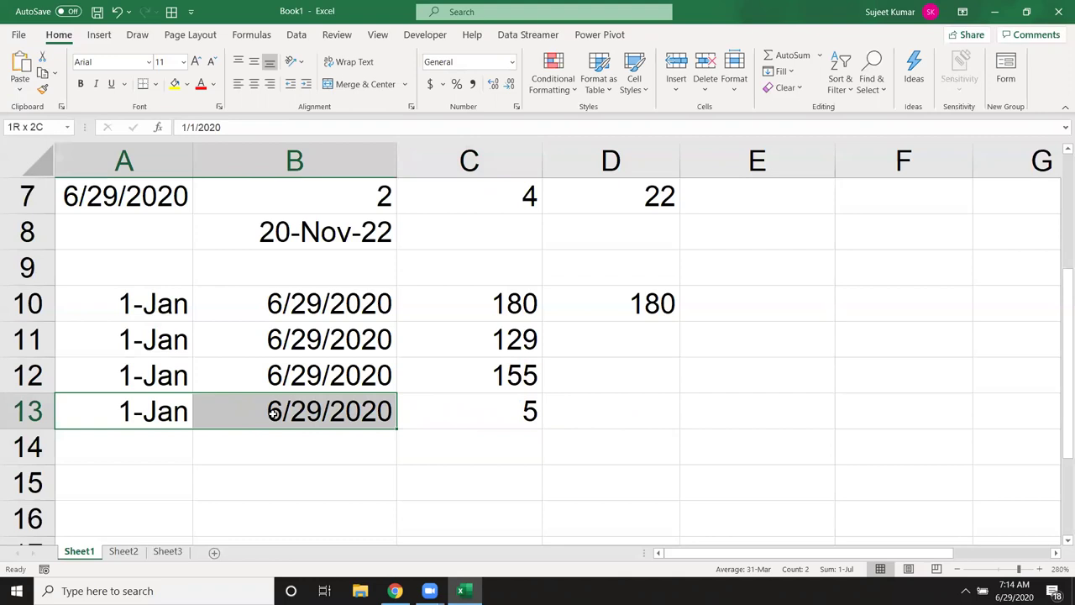
pyautogui.click(451, 415)
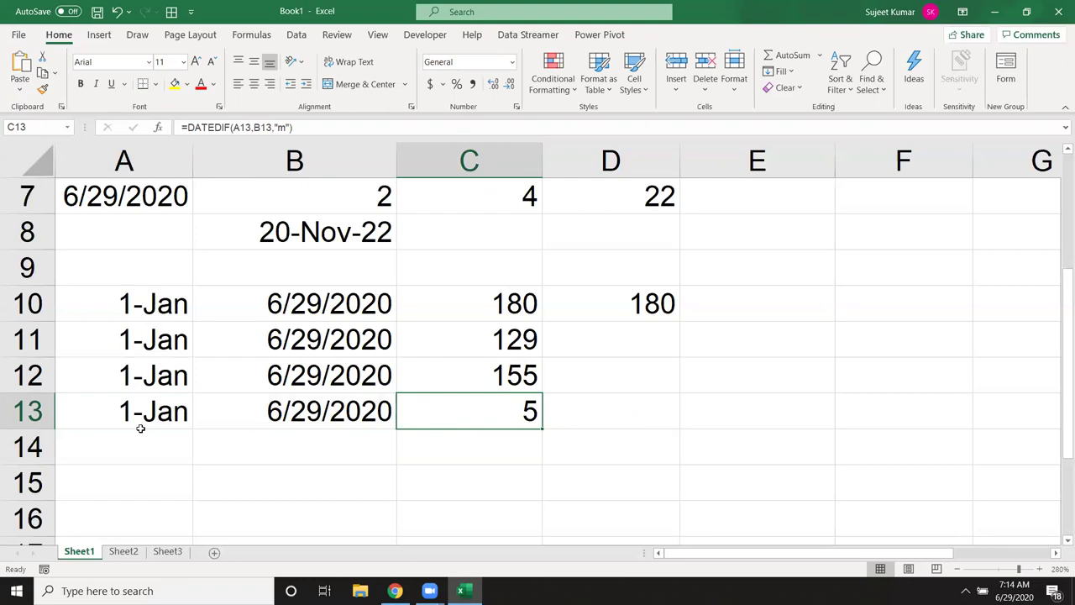
pyautogui.press('Left')
pyautogui.press('Left')
pyautogui.press('Right')
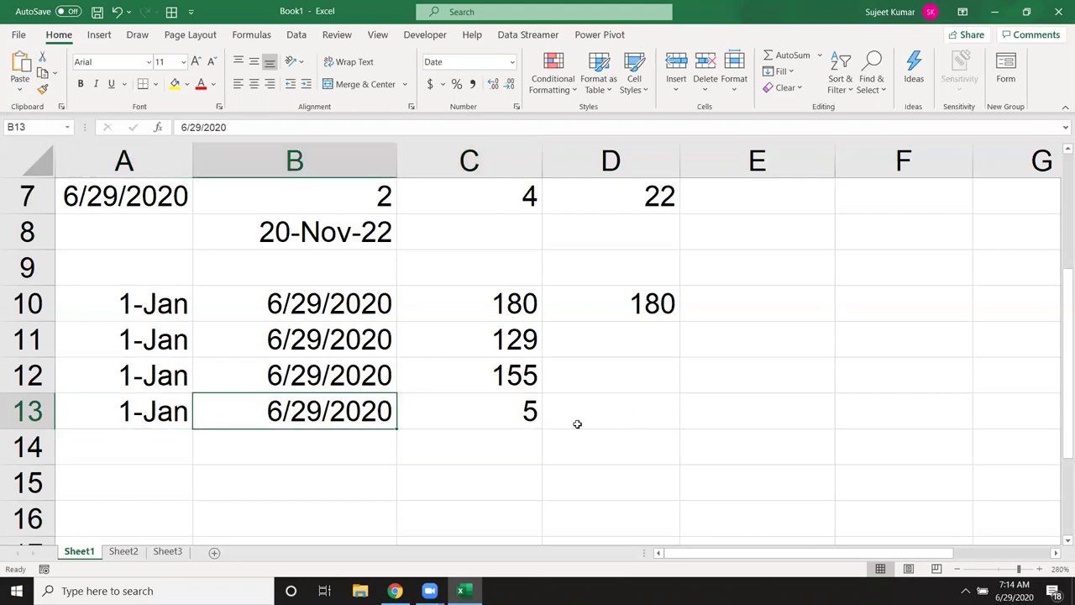
pyautogui.click(525, 409)
pyautogui.scroll(-1, 450, 446)
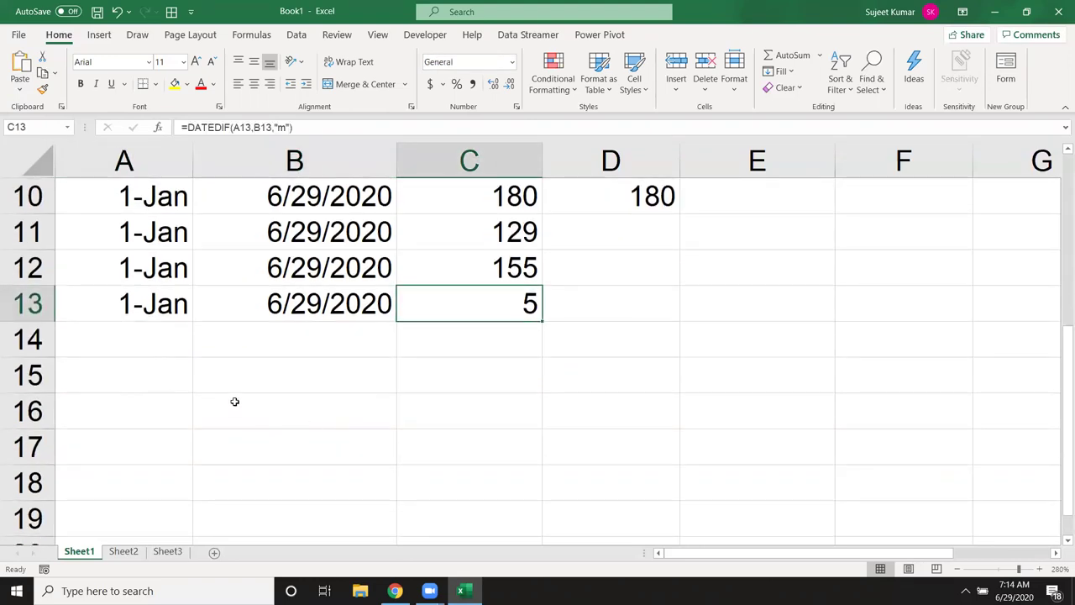
# Enter the label DOB in A15 and the birth date 07/10/1987 in B15.
pyautogui.click(142, 386)
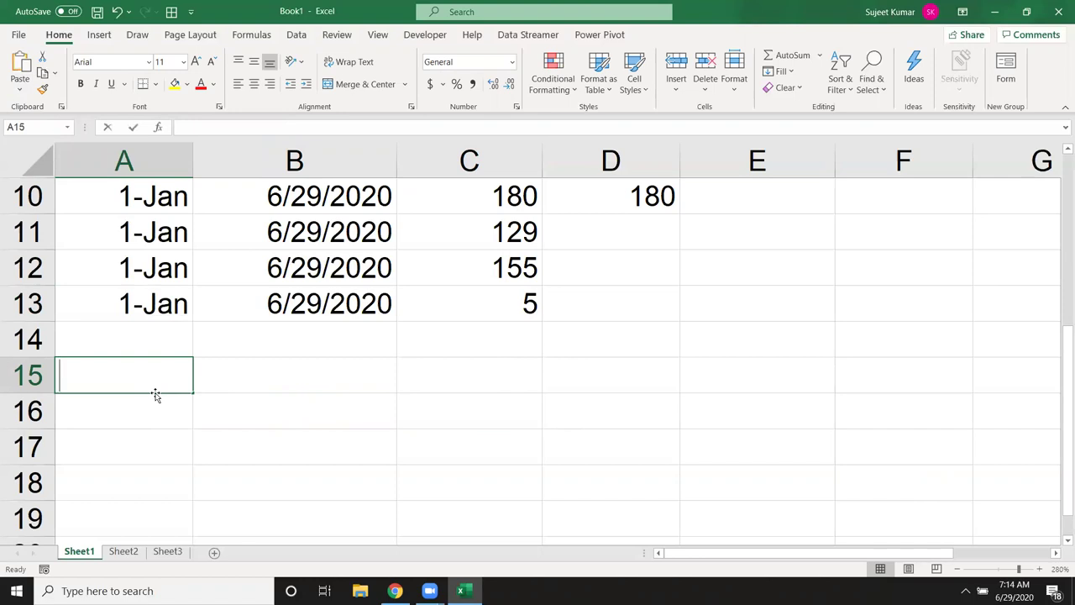
pyautogui.write('DOB')
pyautogui.press('Tab')
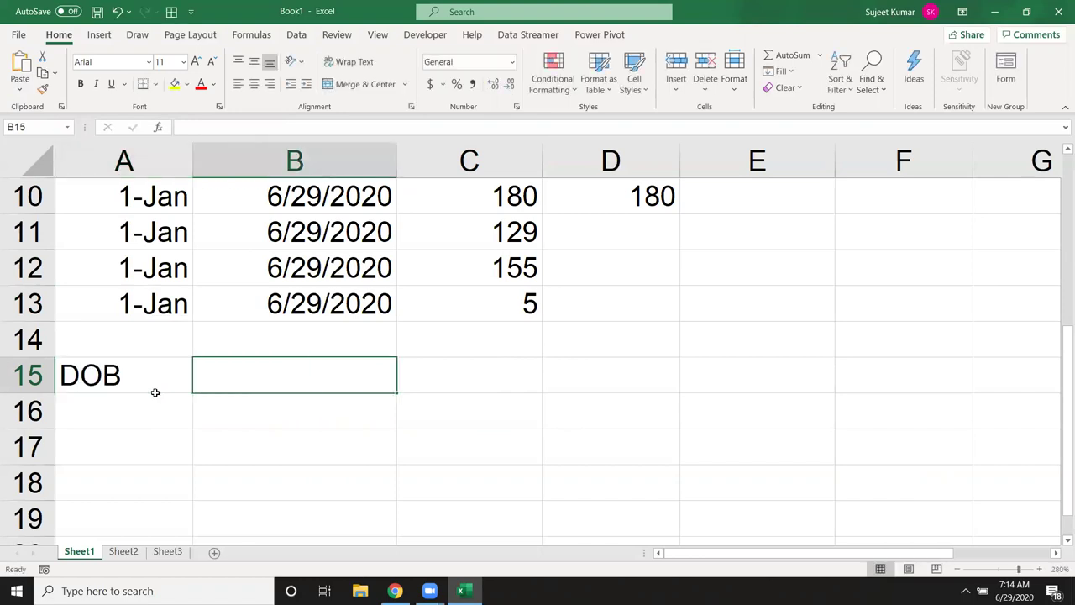
pyautogui.write('10/')
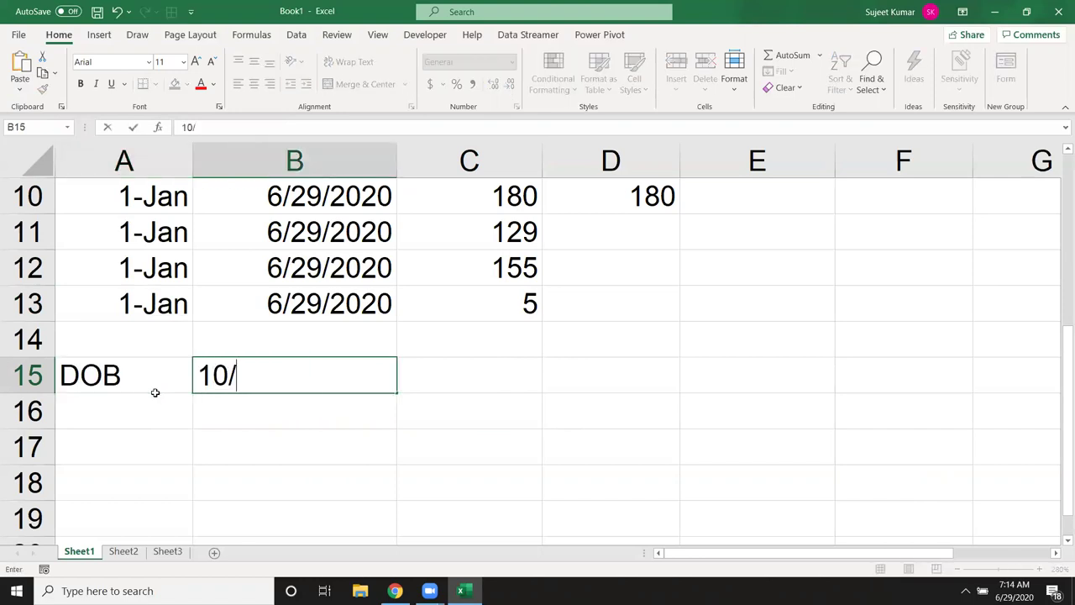
pyautogui.write('07')
pyautogui.press('Escape')
pyautogui.write('07/10/1987')
pyautogui.click(156, 395)
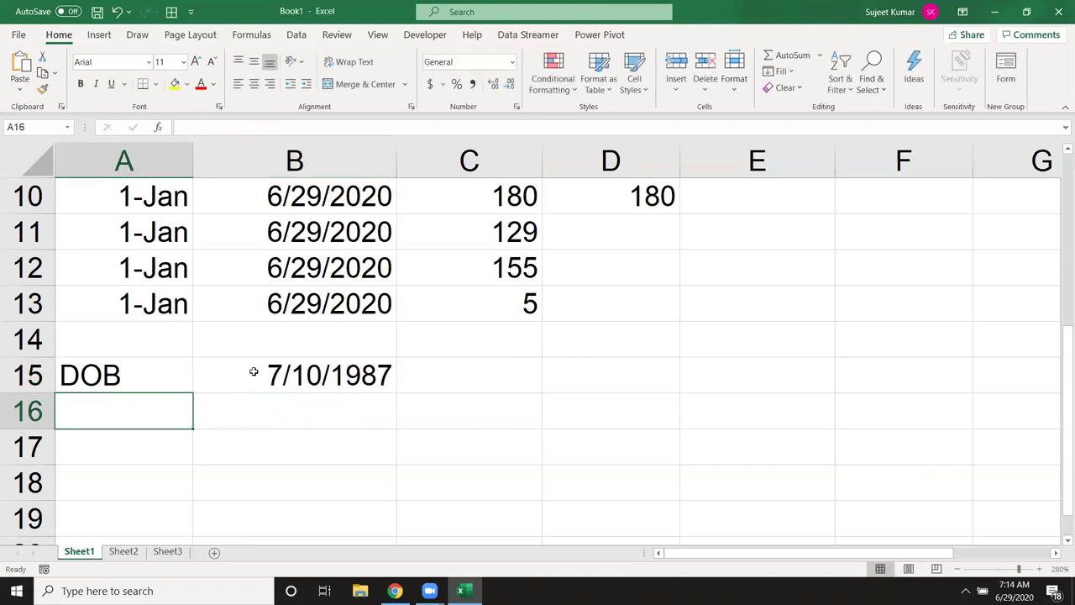
# Add the labels Y, M and D in A16, A17 and A18.
pyautogui.write('Y')
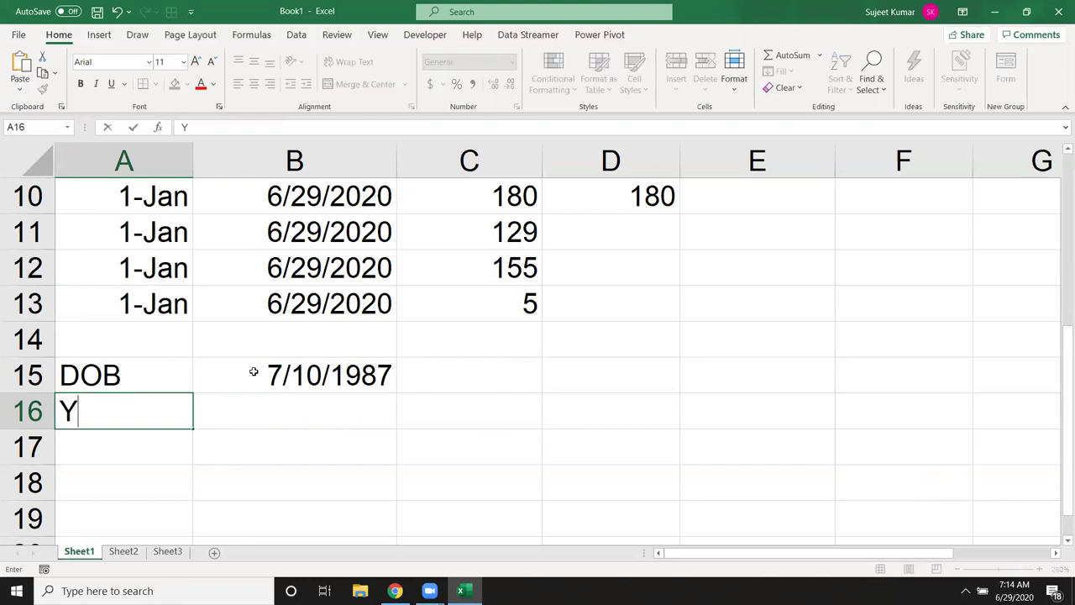
pyautogui.press('Return')
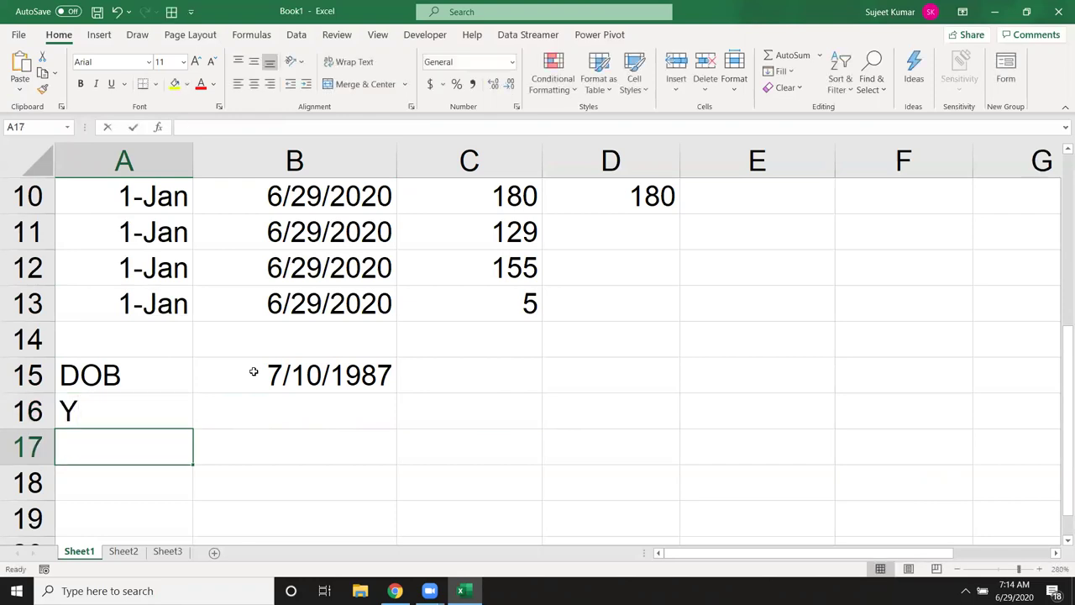
pyautogui.write('M')
pyautogui.press('Return')
pyautogui.write('DOB')
pyautogui.press('Tab')
pyautogui.hotkey('shift', 'Tab')
pyautogui.press('F2')
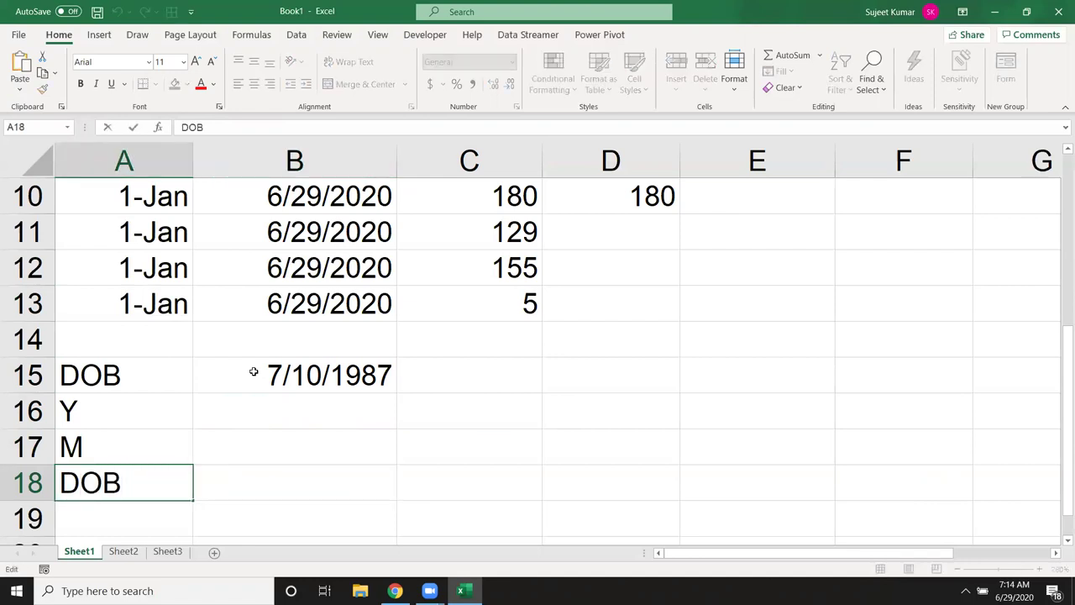
pyautogui.press('BackSpace')
pyautogui.press('BackSpace')
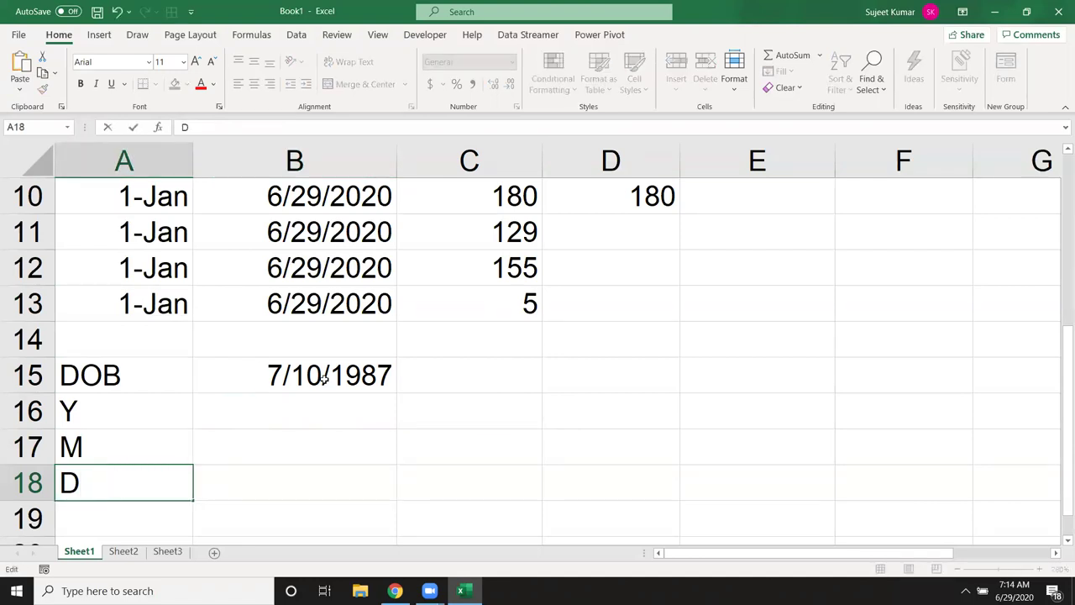
pyautogui.press('Return')
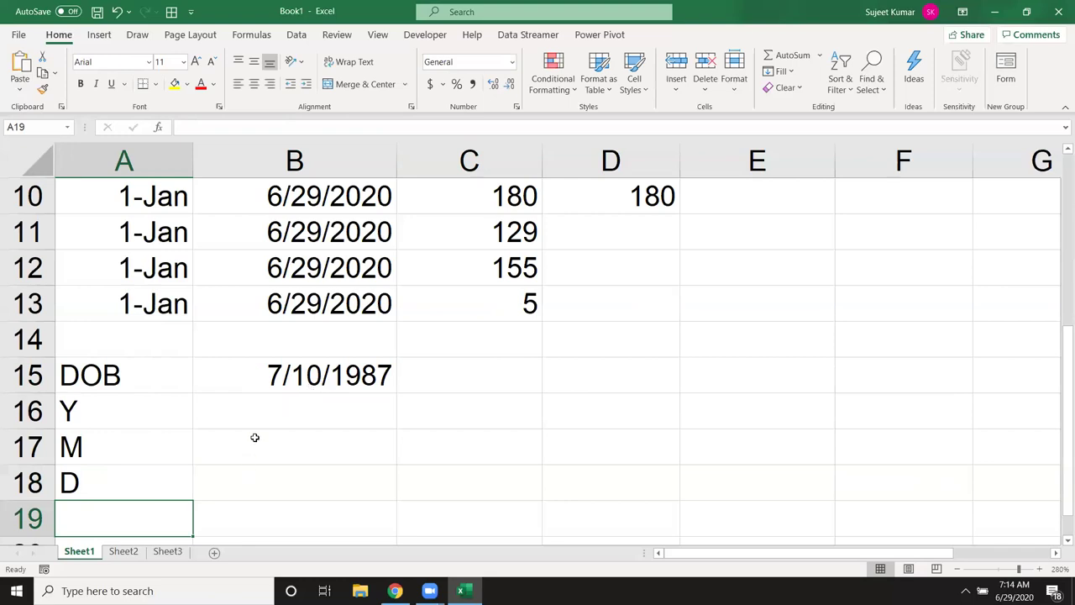
pyautogui.click(247, 472)
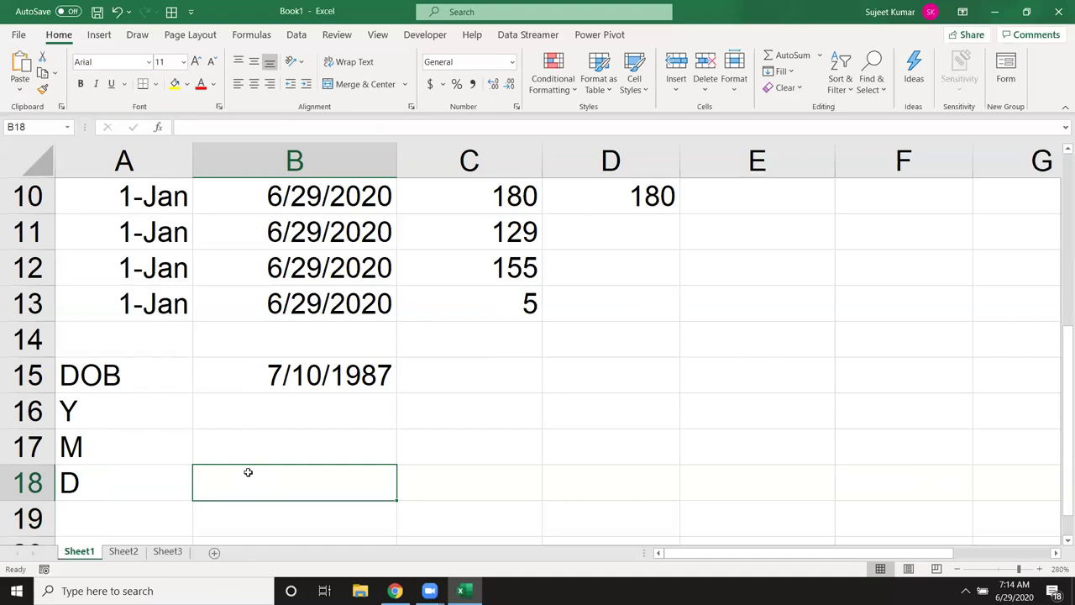
pyautogui.press('Up')
pyautogui.press('Up')
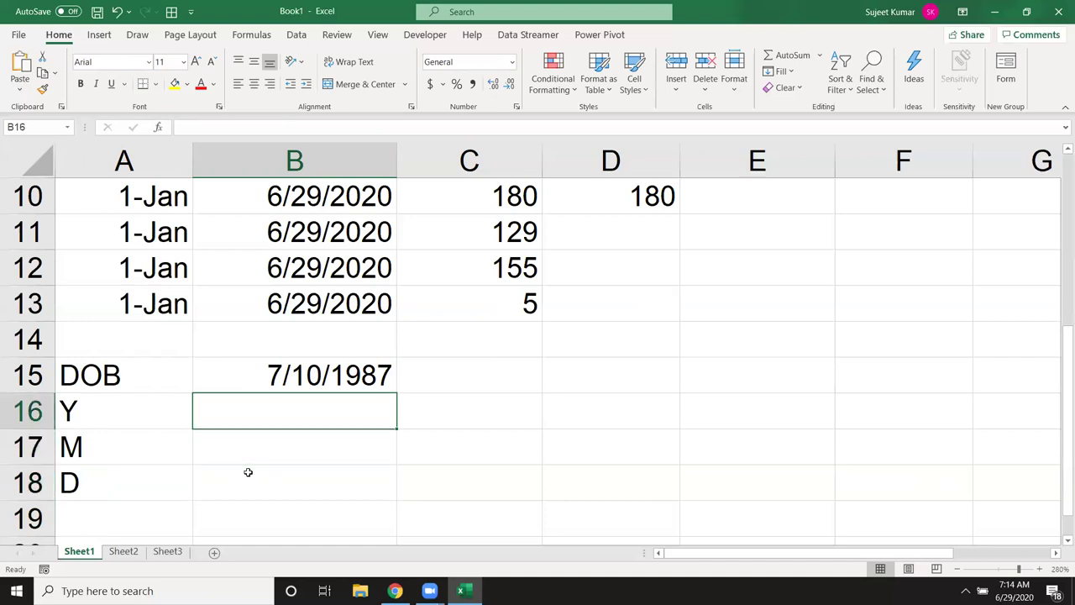
# Enter =DATEDIF(B15,TODAY(),"y") in B16 to get 32 years.
pyautogui.write('=')
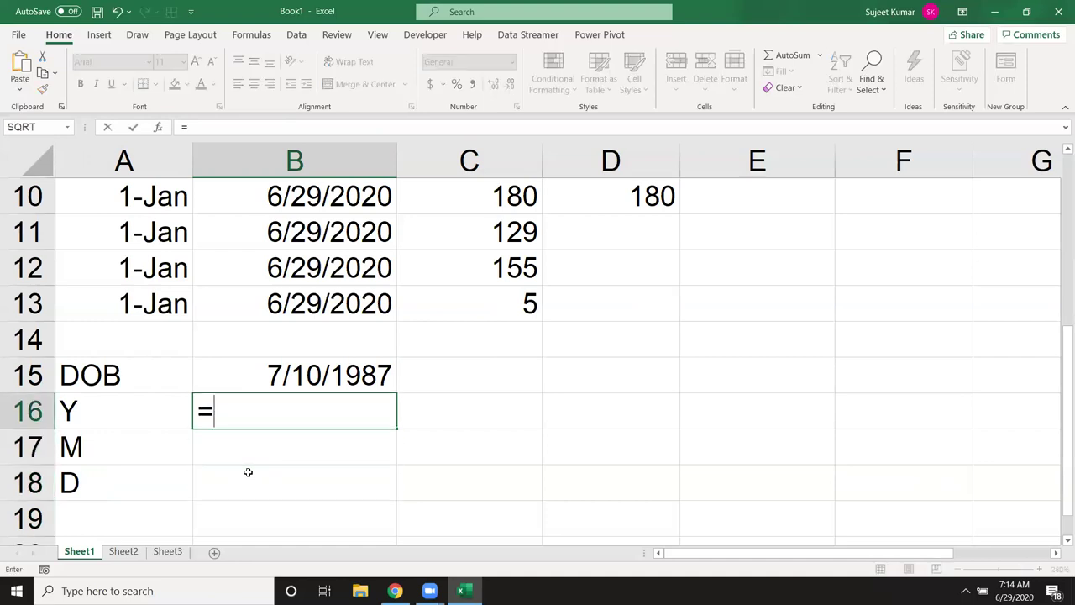
pyautogui.write('dat')
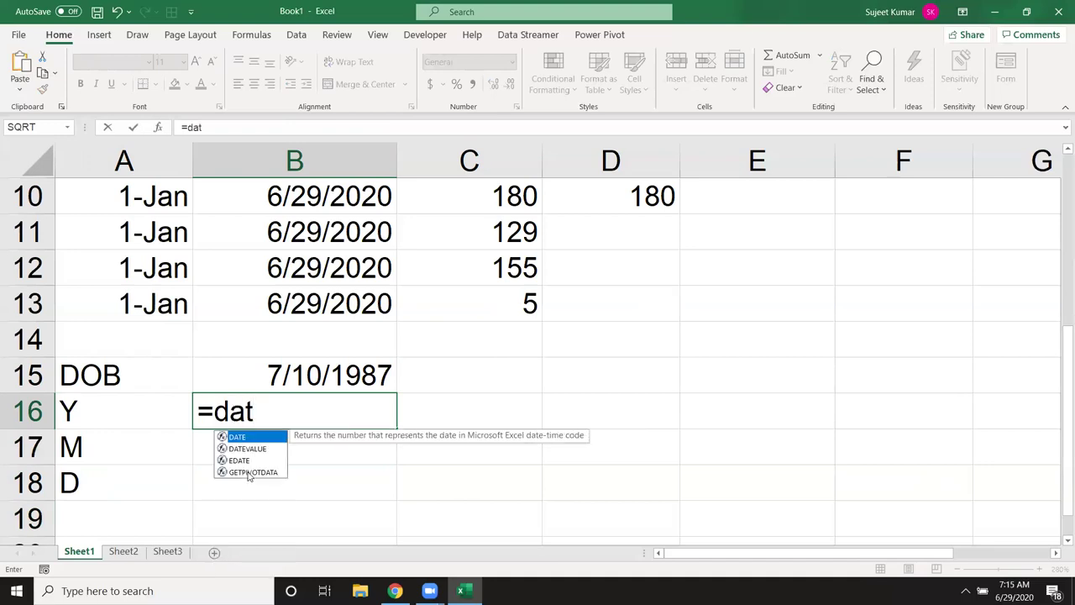
pyautogui.write('e')
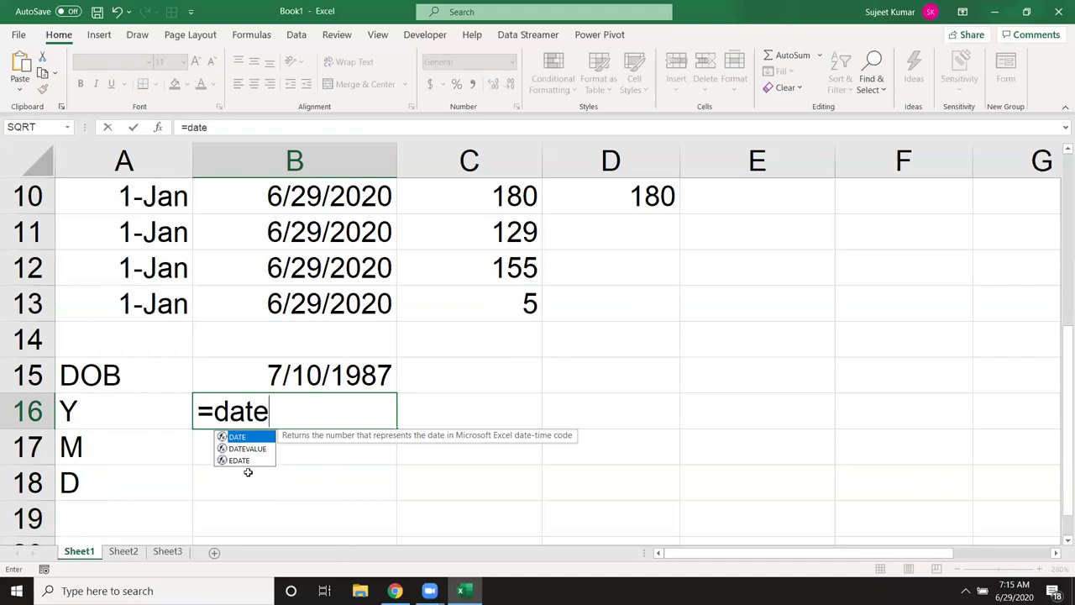
pyautogui.write('dif(')
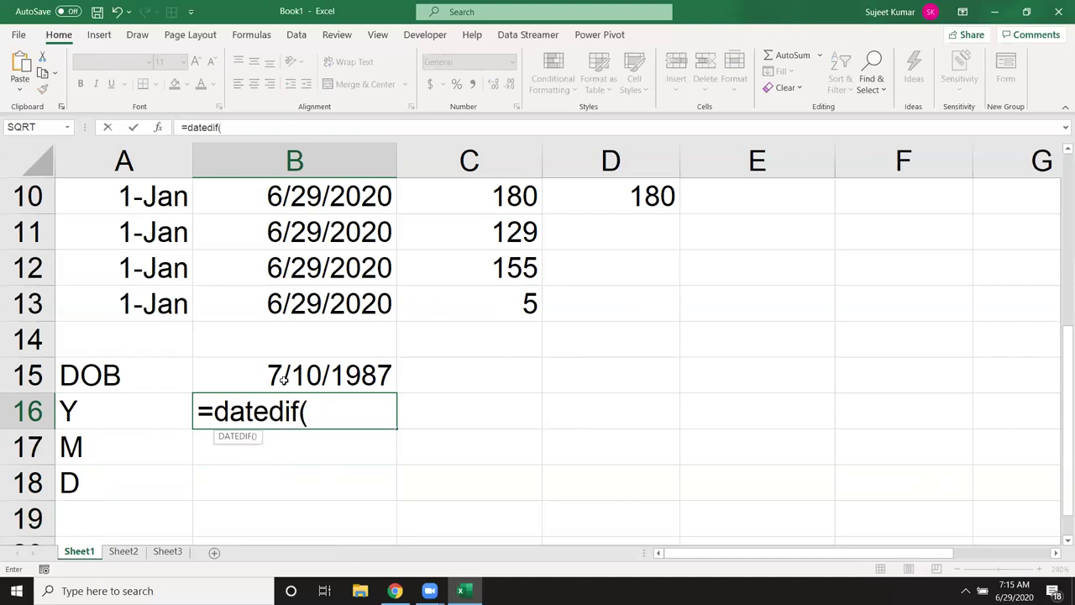
pyautogui.click(284, 376)
pyautogui.write(',')
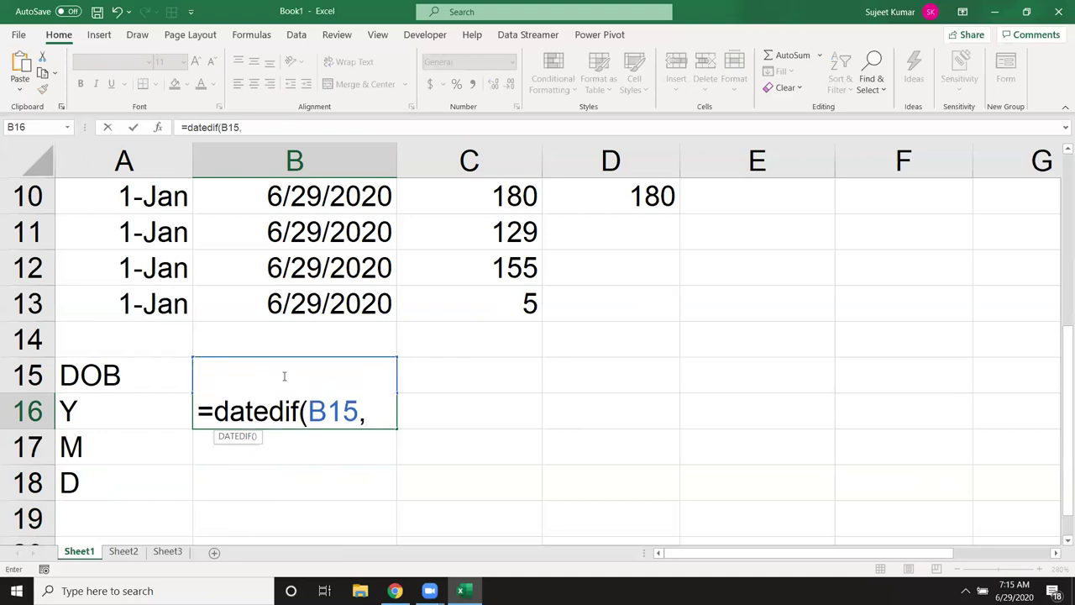
pyautogui.write('tod')
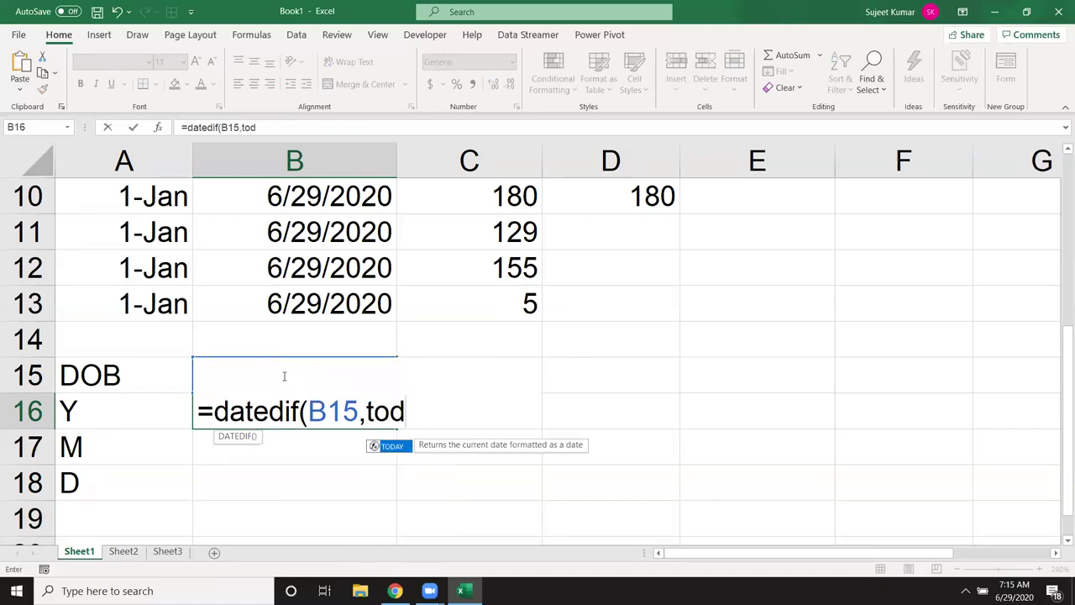
pyautogui.press('Tab')
pyautogui.write('),"y")')
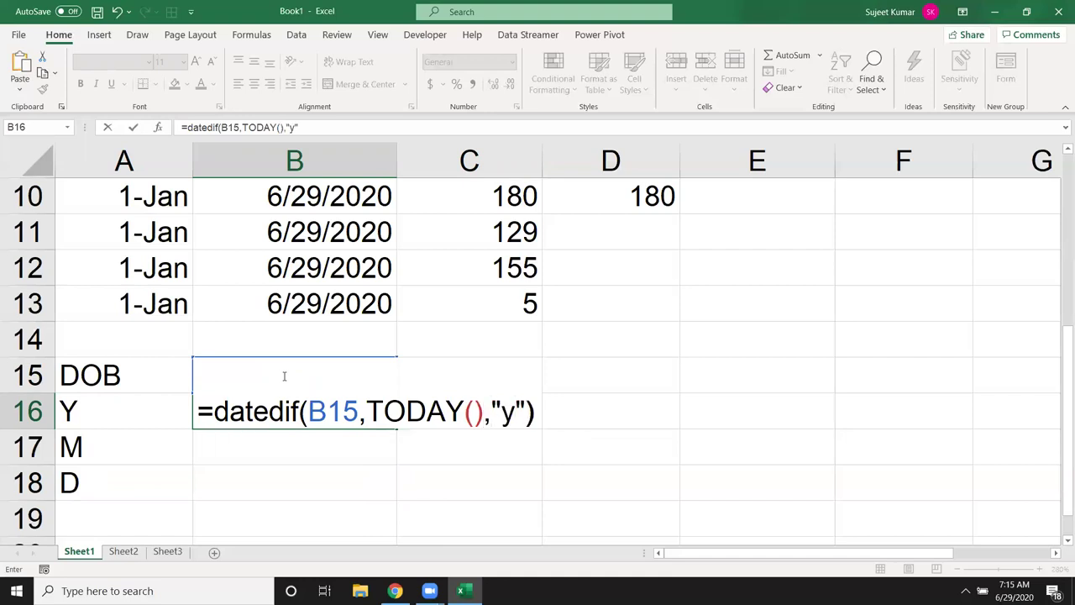
pyautogui.press('Return')
pyautogui.press('Up')
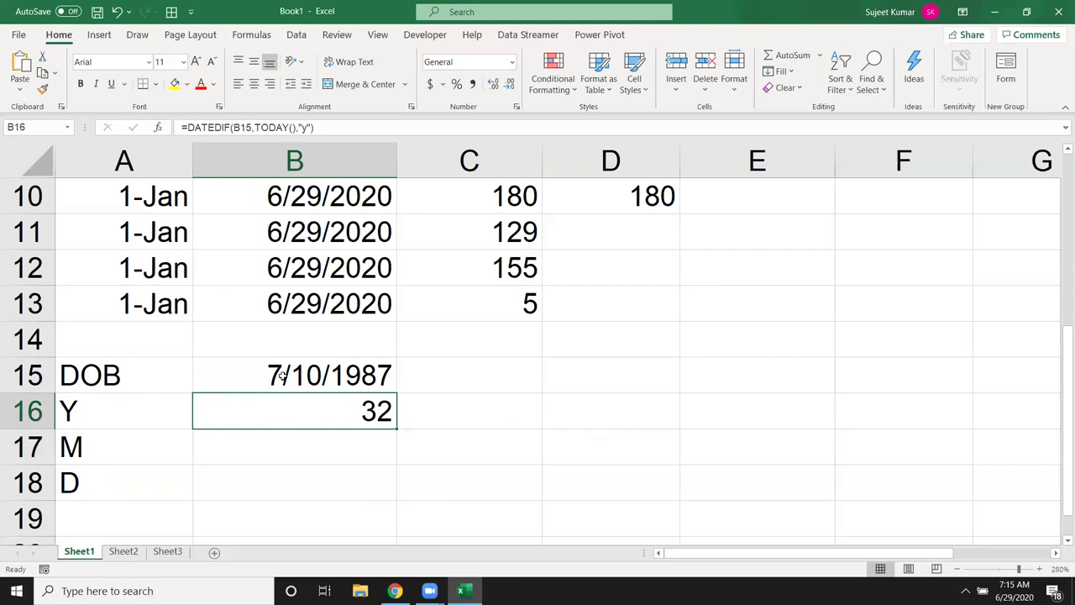
pyautogui.press('Down')
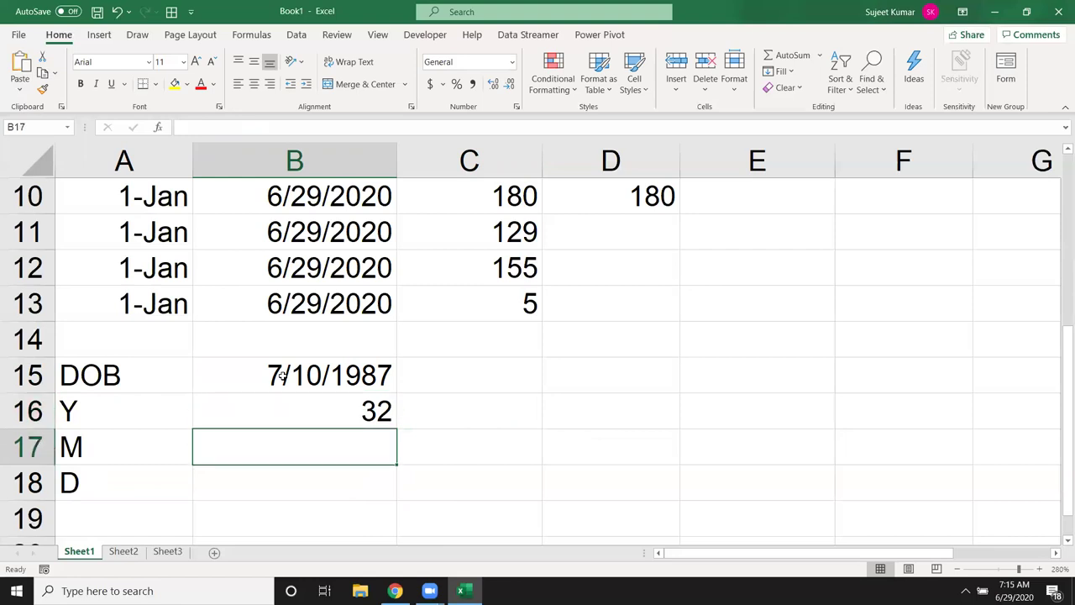
pyautogui.write('=d')
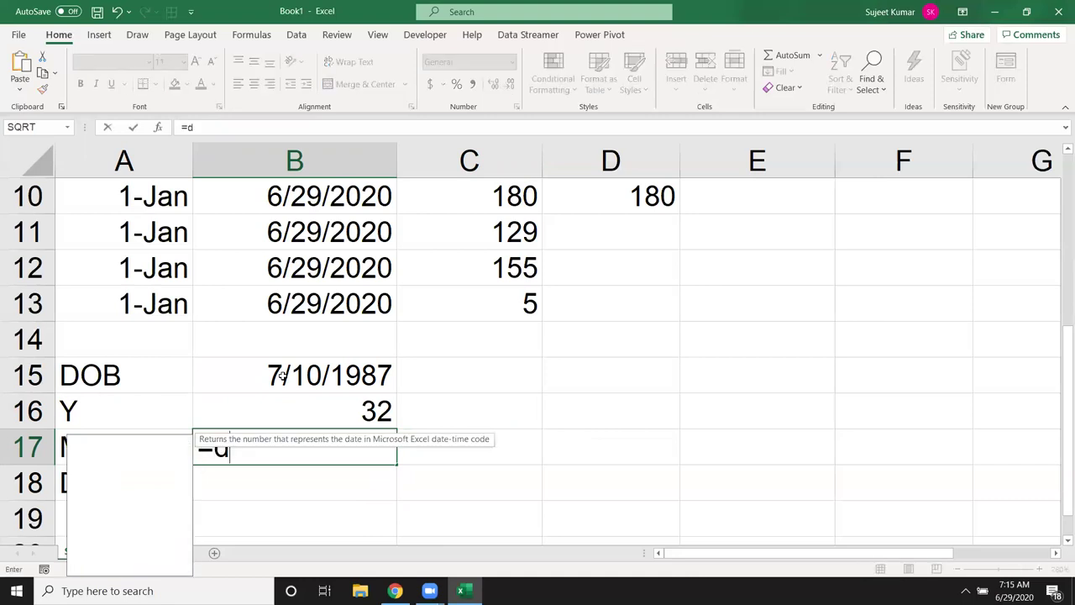
pyautogui.write('ate')
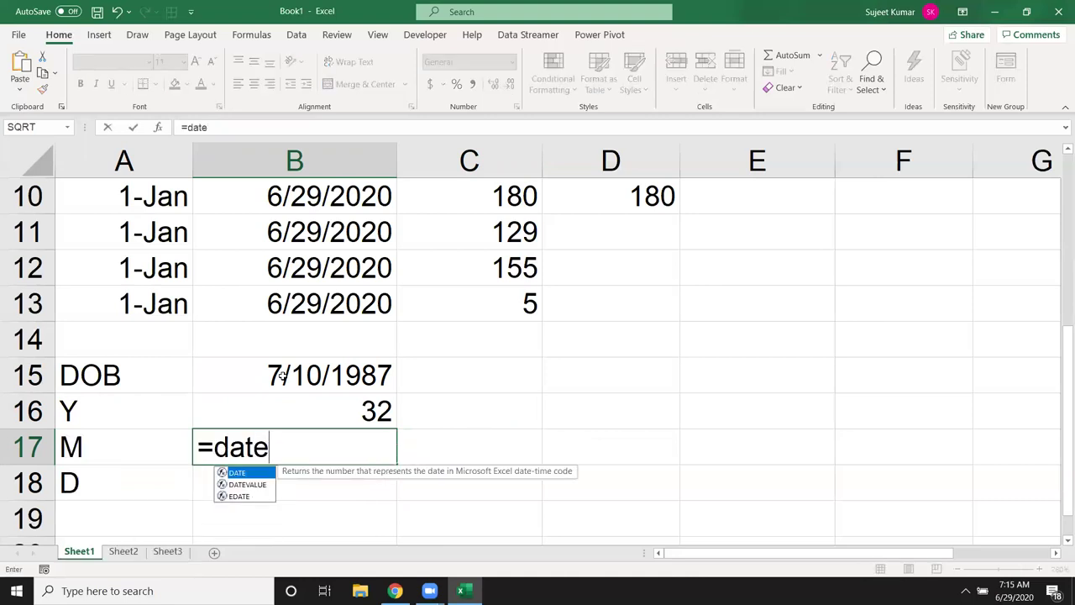
pyautogui.write('dif')
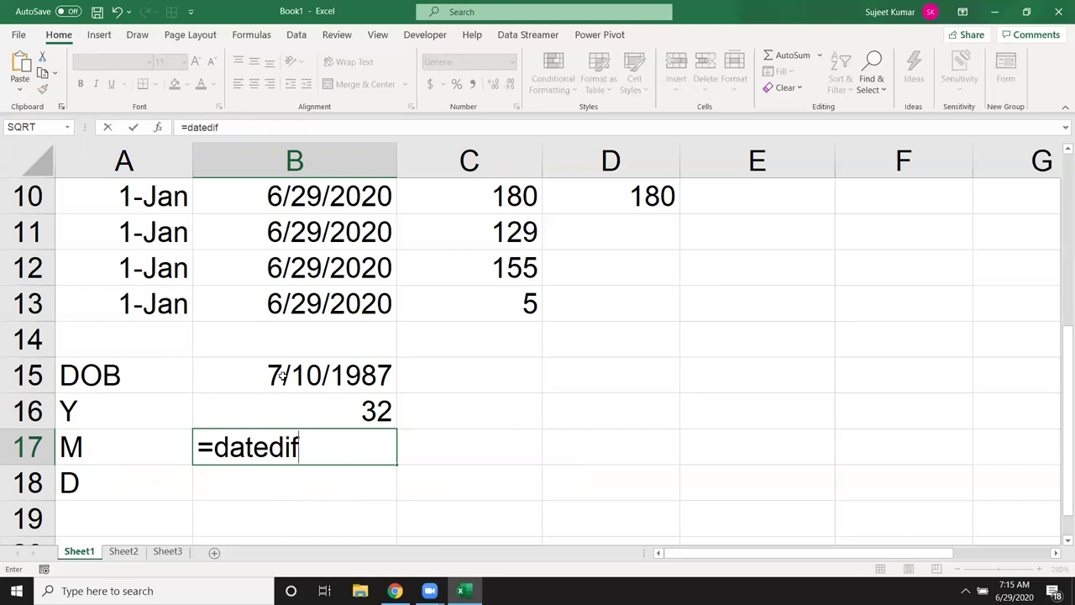
pyautogui.write('(')
# Complete B17 as =DATEDIF(B15,TODAY(),"m"), which shows 395 total months.
pyautogui.click(309, 378)
pyautogui.write(',tod')
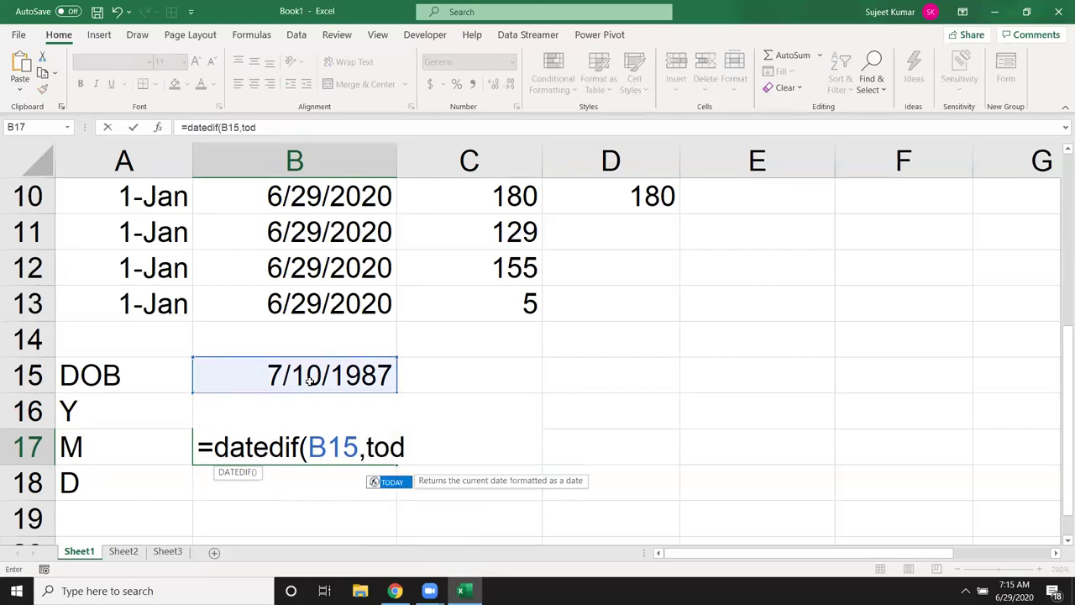
pyautogui.press('Tab')
pyautogui.write(')')
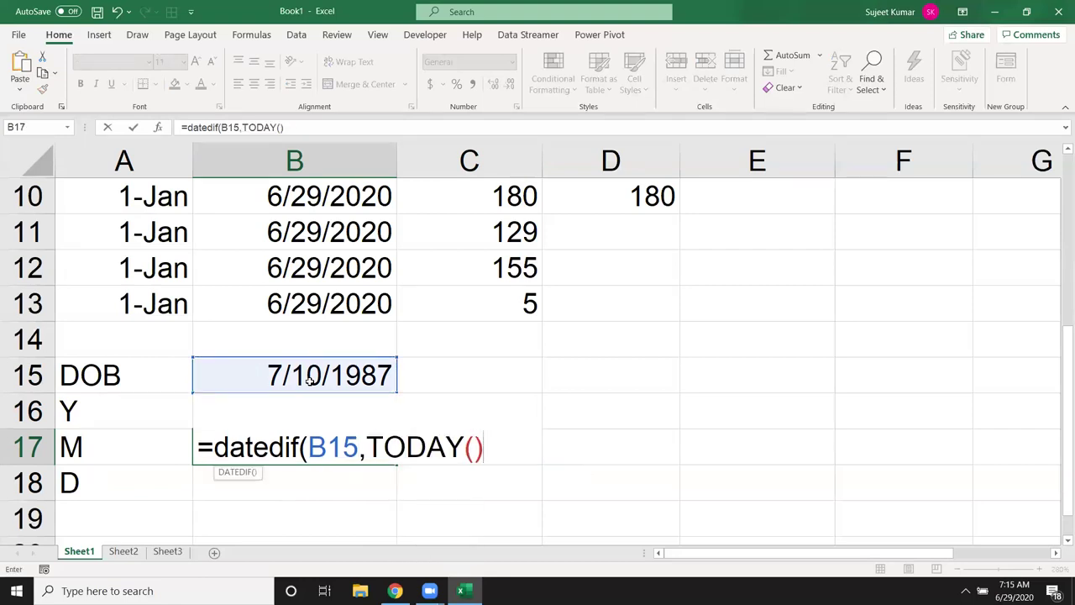
pyautogui.write(',"m")')
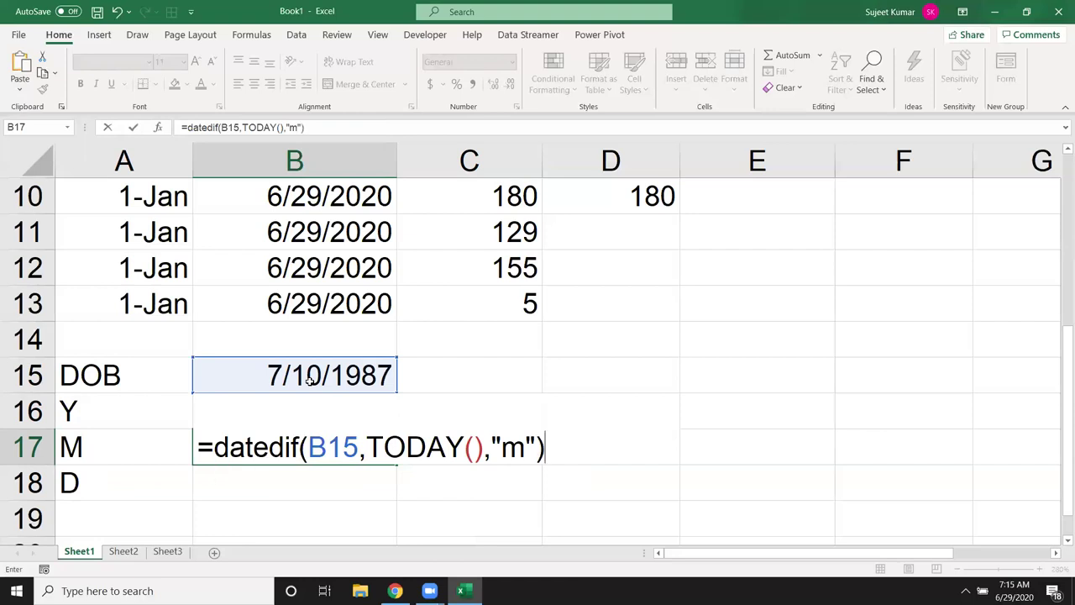
pyautogui.press('Return')
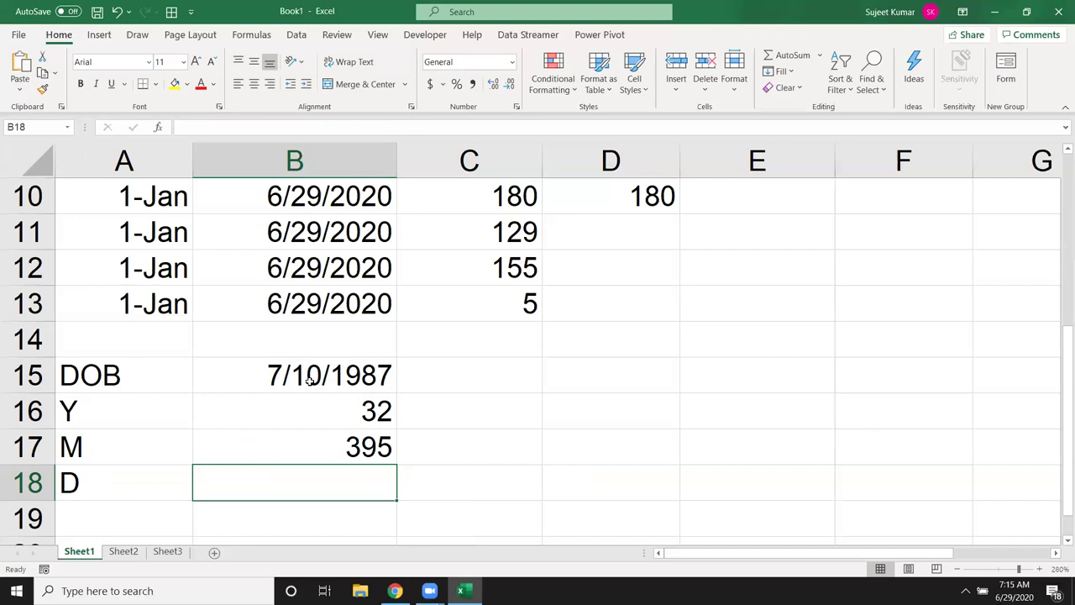
pyautogui.click(339, 446)
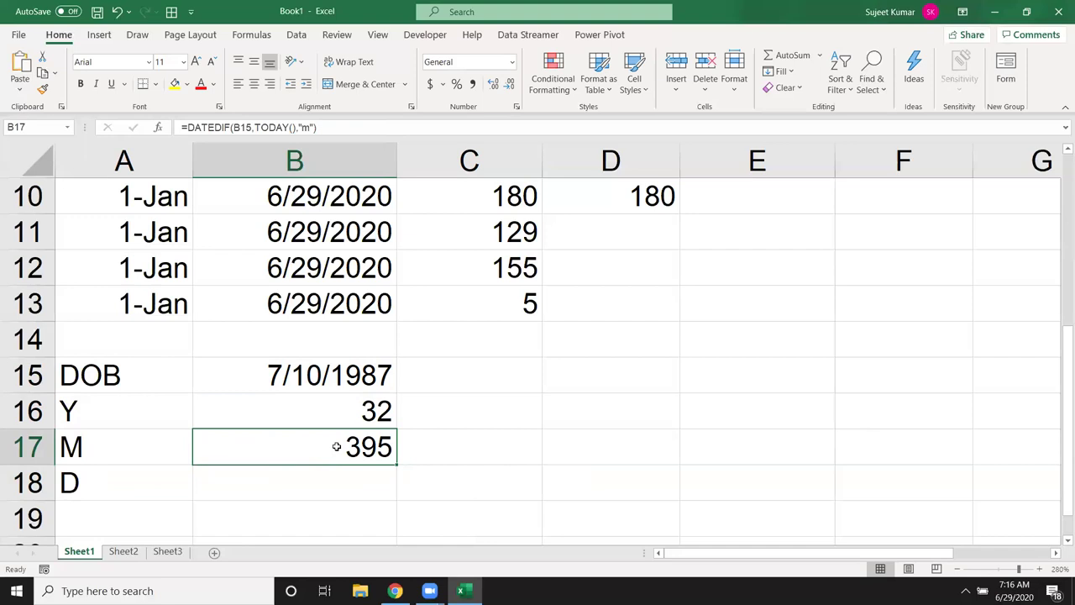
pyautogui.click(341, 412)
pyautogui.click(339, 444)
# Change B17's DATEDIF unit from "m" to "ym" so it returns 11.
pyautogui.doubleClick(356, 458)
pyautogui.click(539, 447)
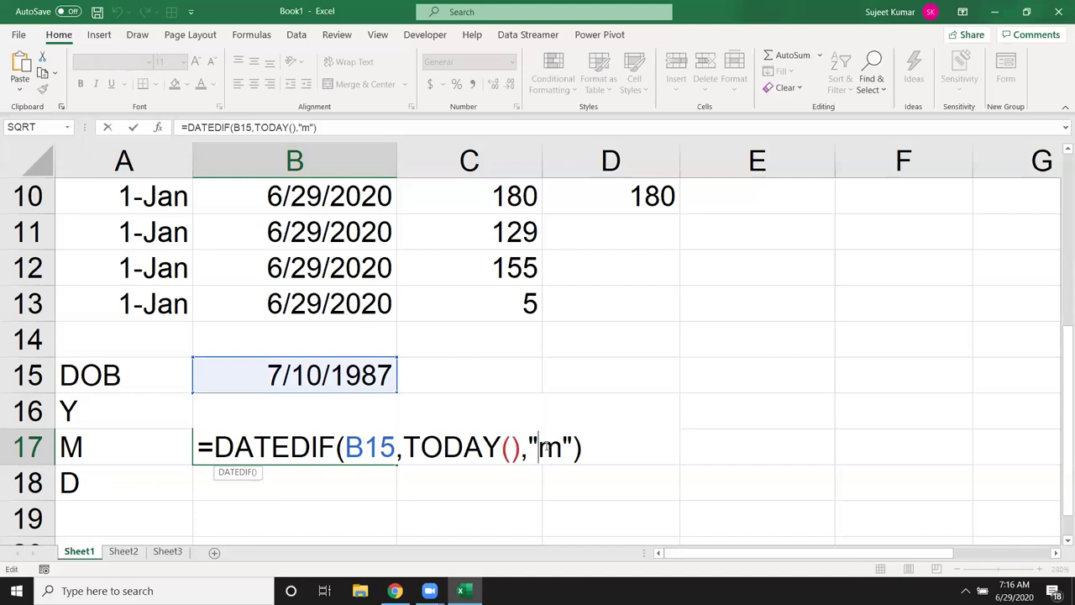
pyautogui.write('y')
pyautogui.press('Return')
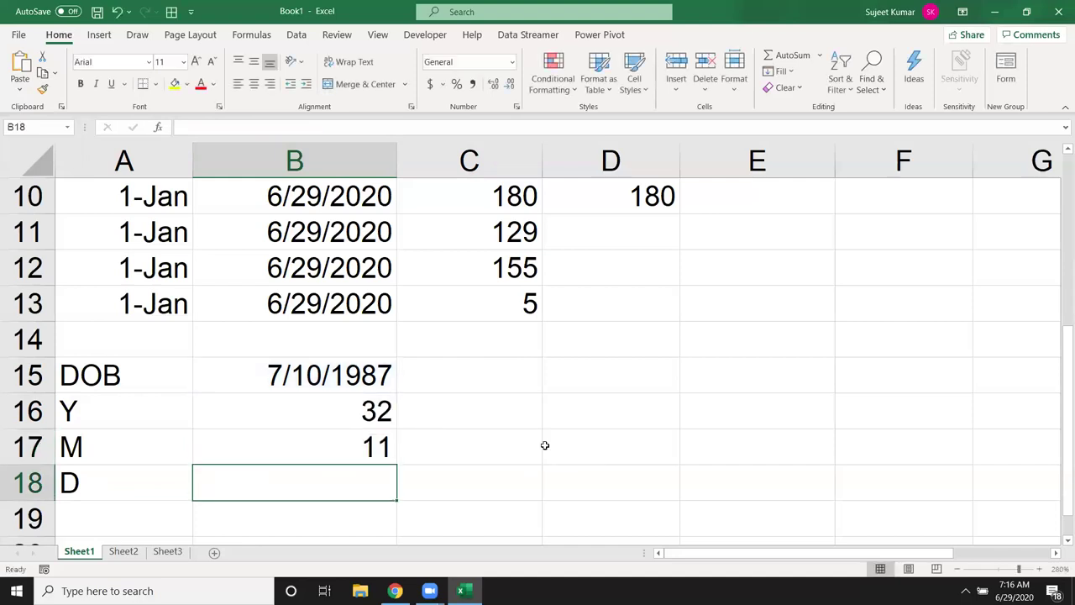
# Enter =DATEDIF(B15,TODAY(),"md") in B18, returning 19 leftover days.
pyautogui.write('=d')
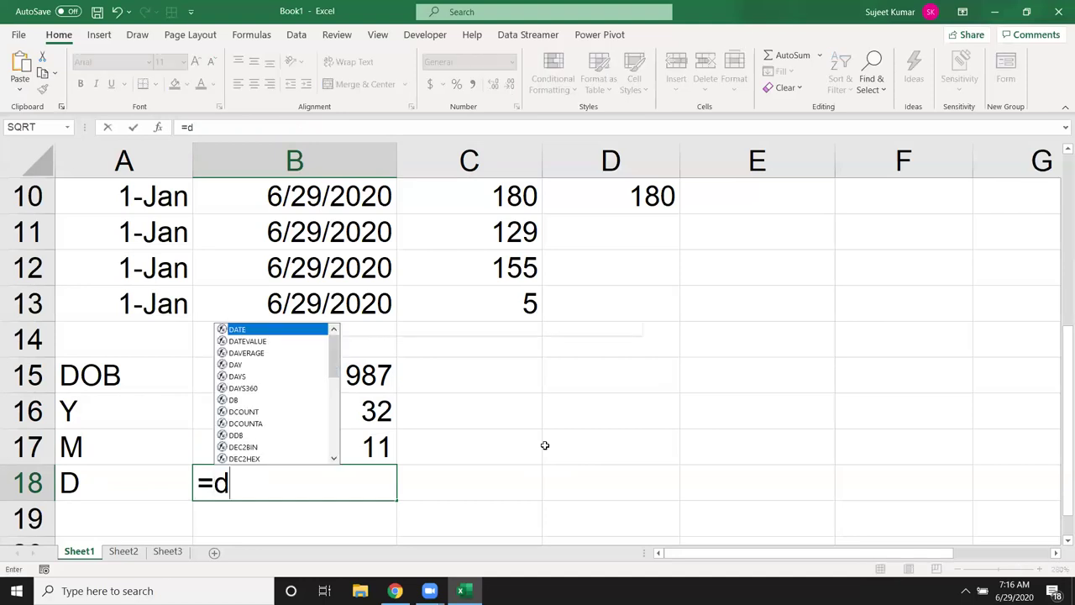
pyautogui.write('ate')
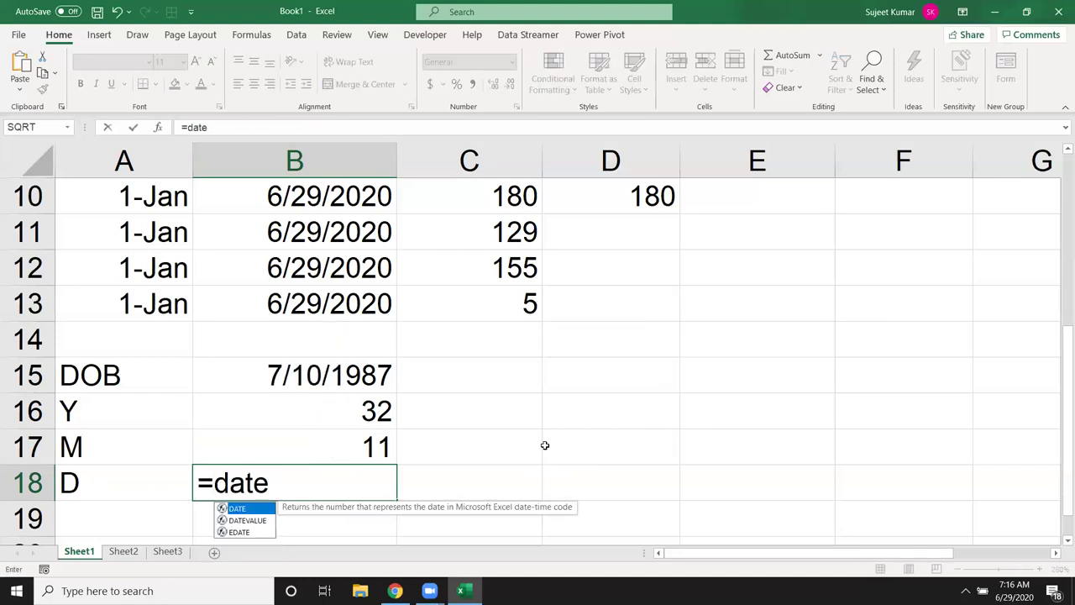
pyautogui.write('dif(')
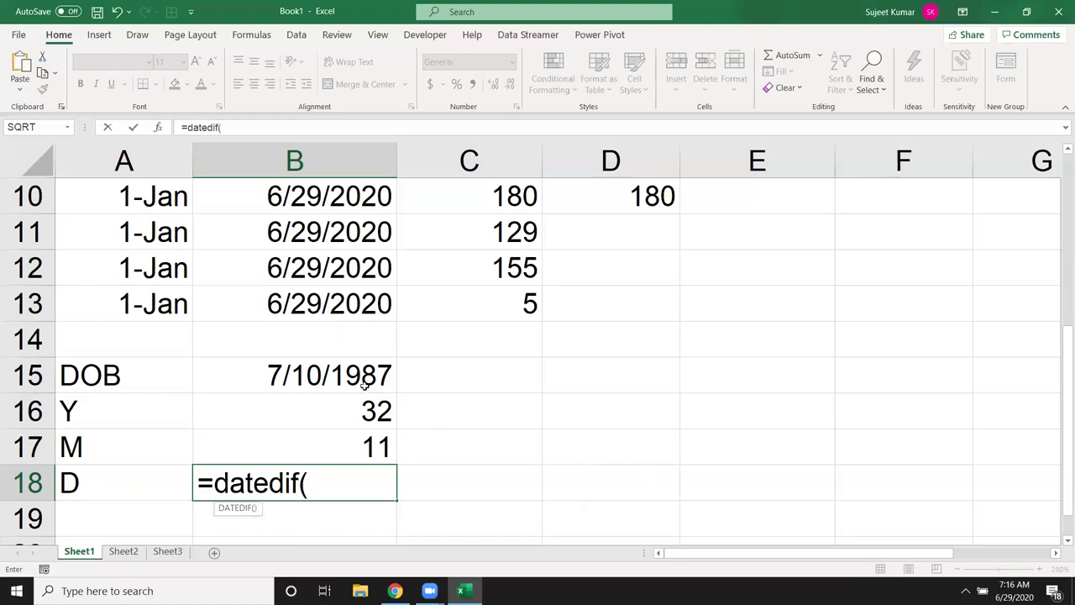
pyautogui.click(365, 382)
pyautogui.write(',')
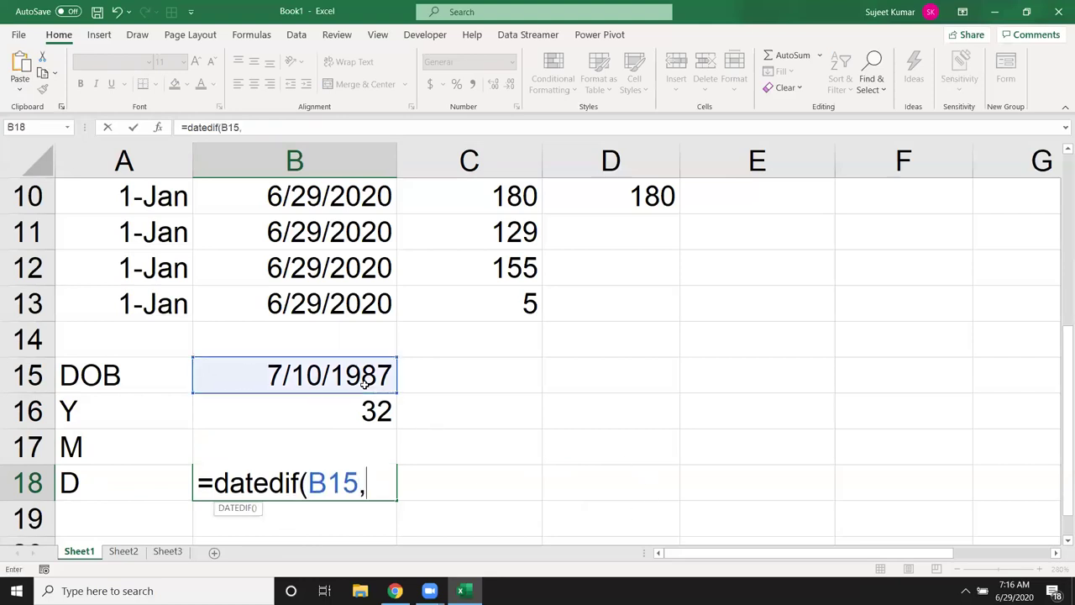
pyautogui.write('toda')
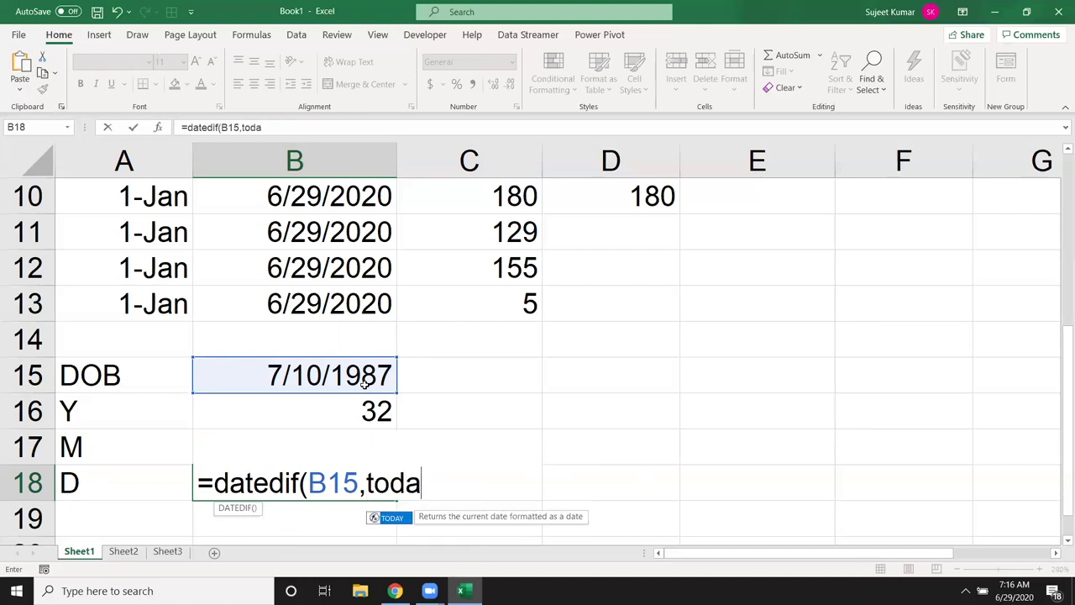
pyautogui.press('Tab')
pyautogui.write('),"')
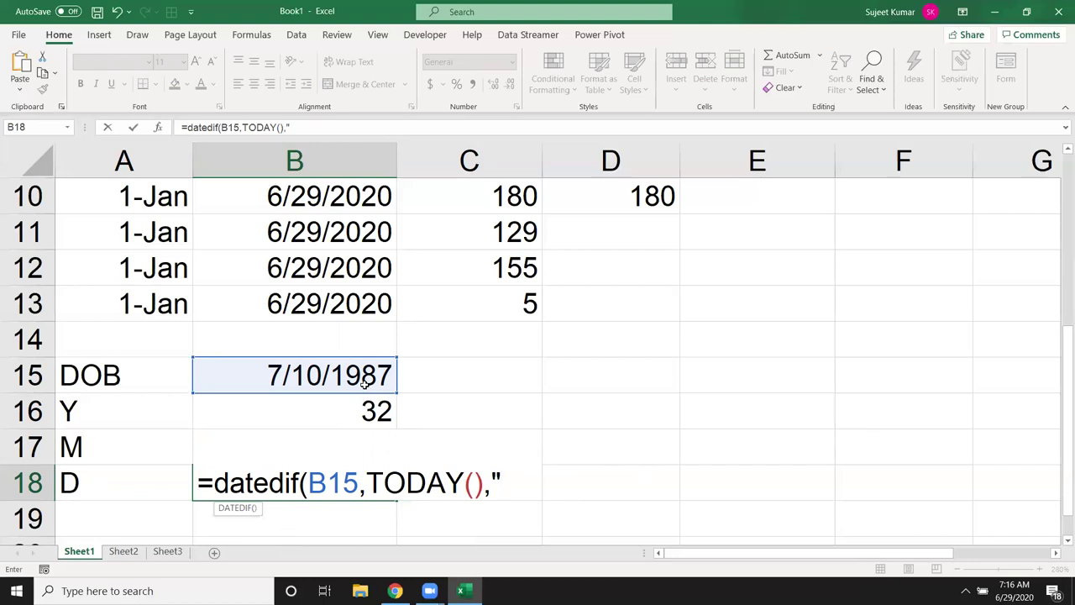
pyautogui.write('m')
pyautogui.press('BackSpace')
pyautogui.write('d')
pyautogui.press('BackSpace')
pyautogui.write('md')
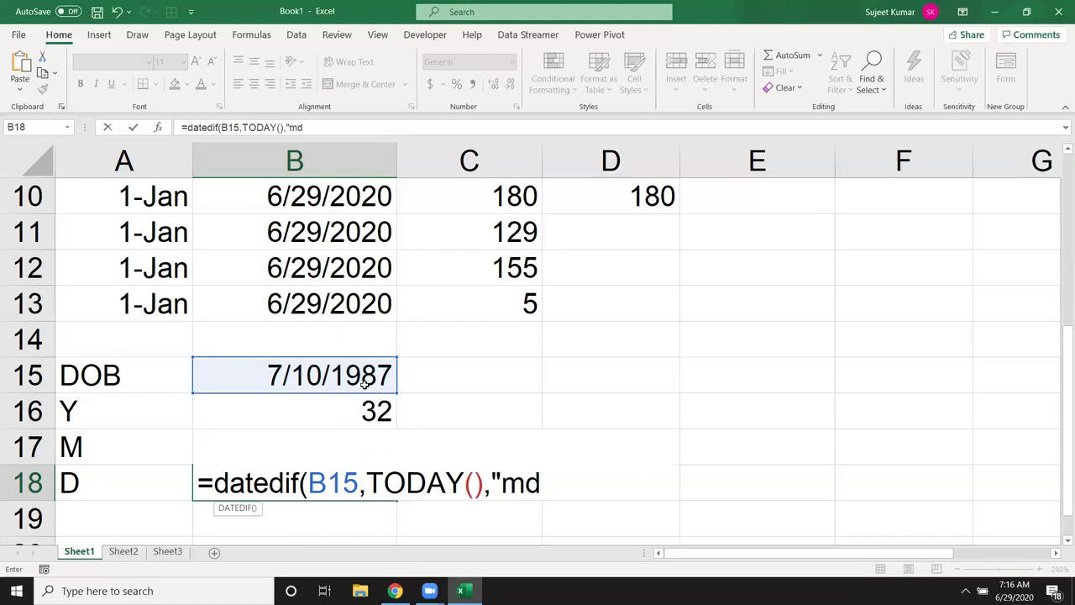
pyautogui.write('")')
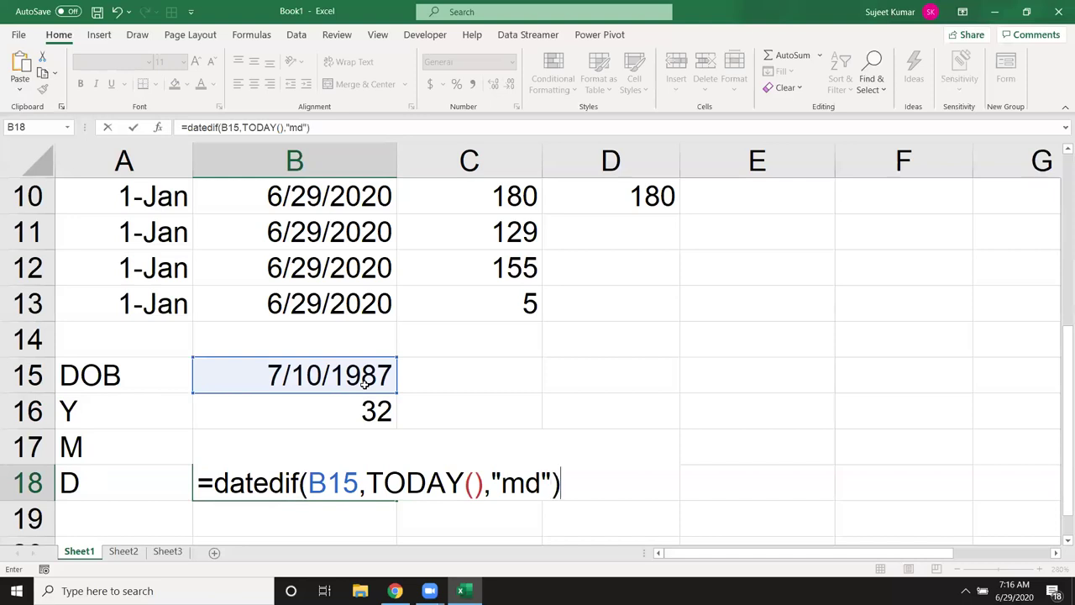
pyautogui.press('Return')
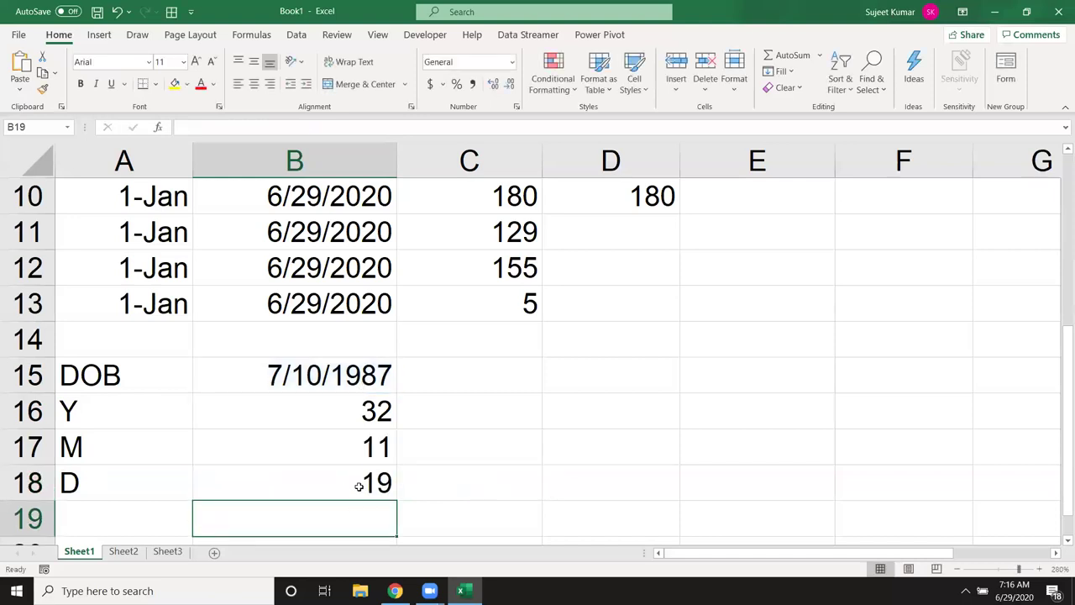
pyautogui.click(358, 485)
pyautogui.click(359, 411)
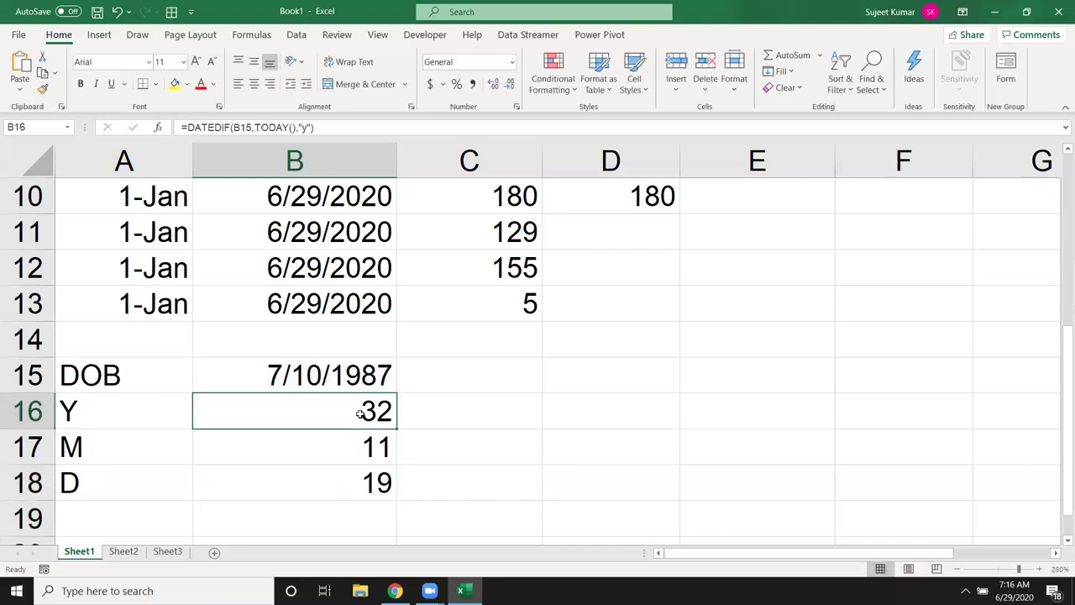
pyautogui.click(334, 450)
pyautogui.moveTo(333, 477); pyautogui.dragTo(341, 415)
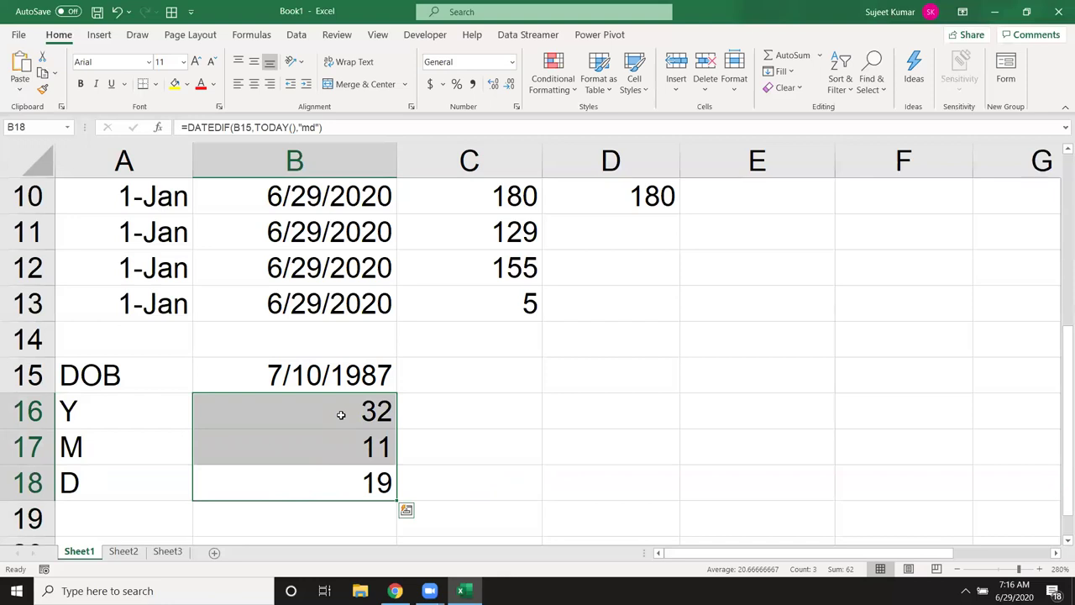
pyautogui.moveTo(351, 415); pyautogui.dragTo(349, 493)
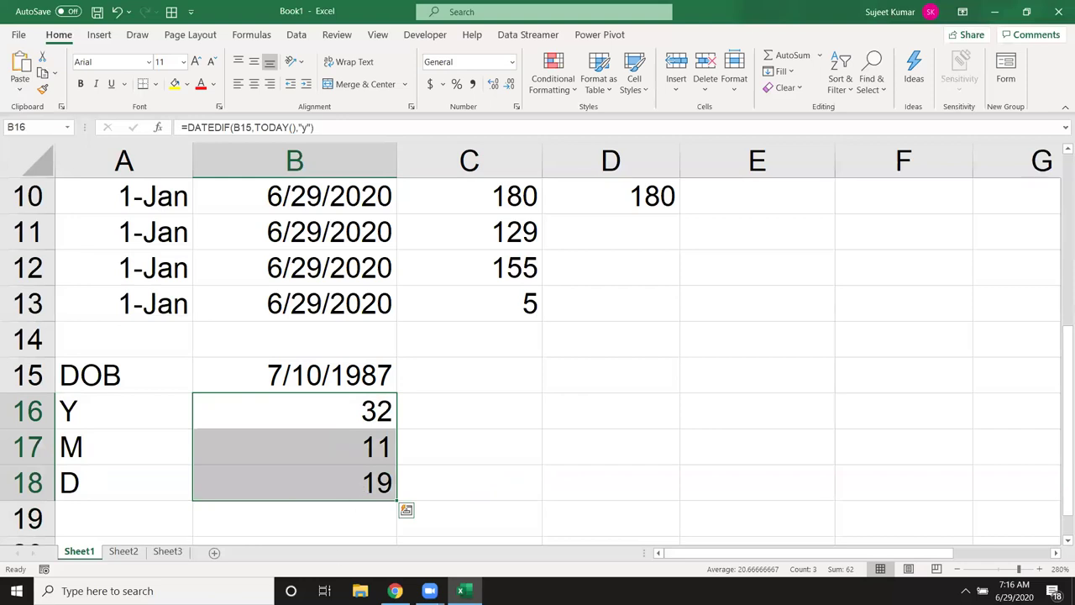
pyautogui.click(170, 510)
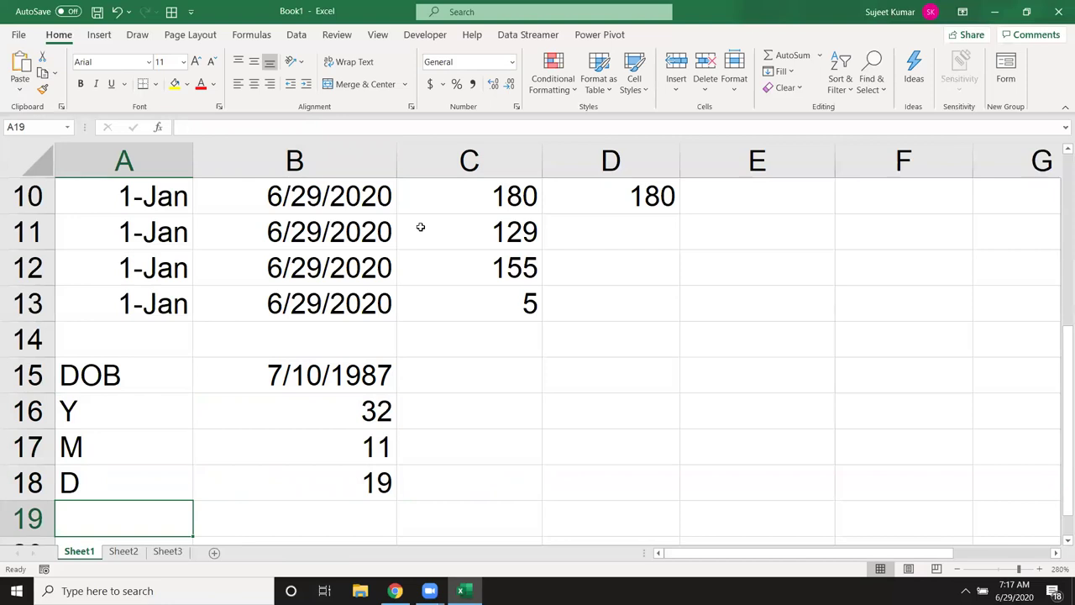
pyautogui.click(369, 483)
pyautogui.click(365, 446)
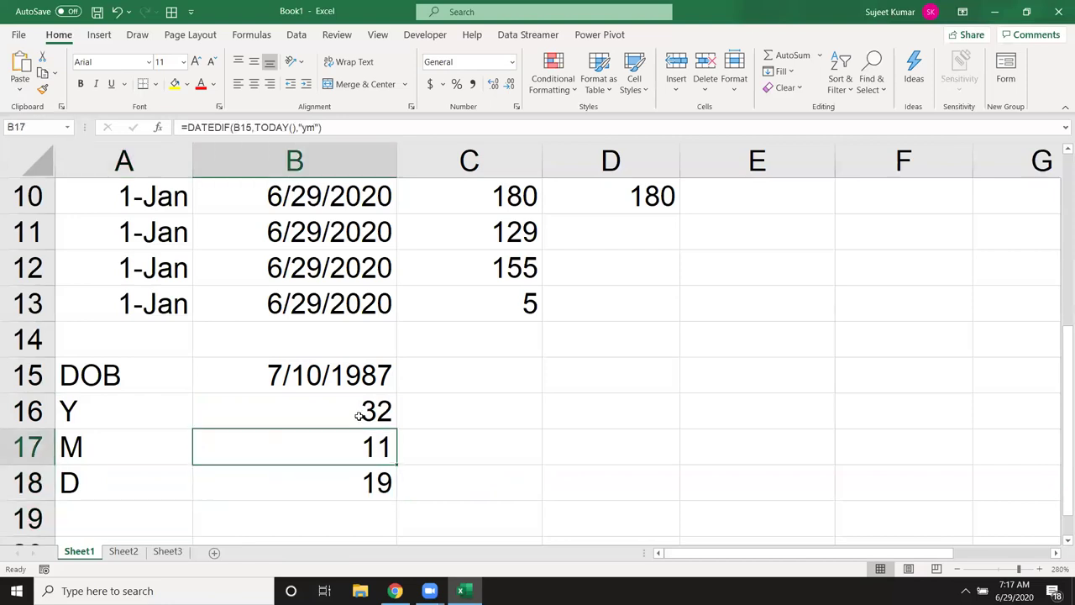
pyautogui.click(360, 412)
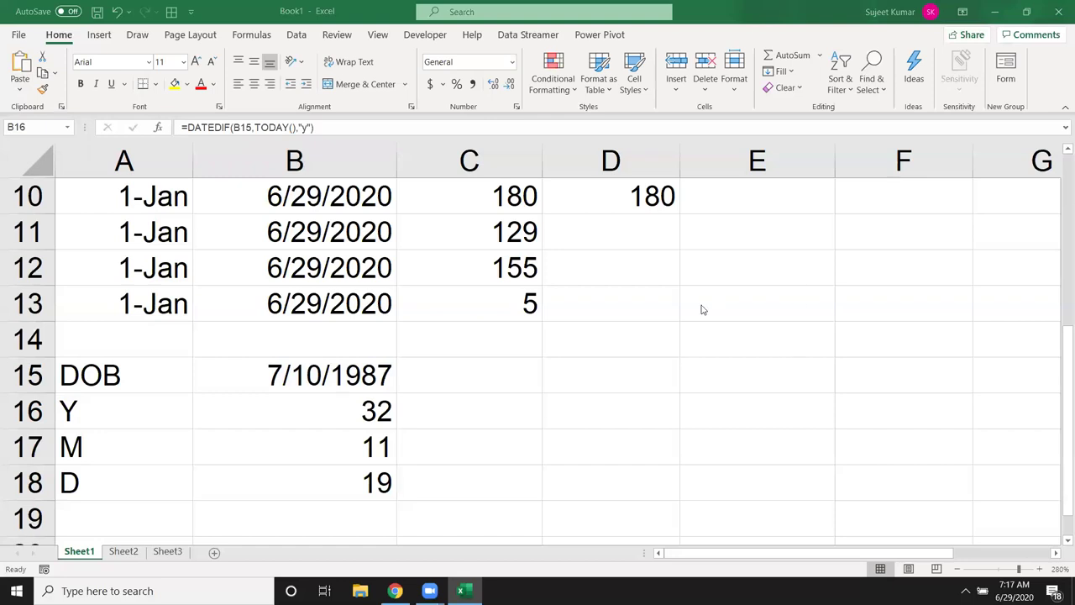
pyautogui.click(347, 411)
pyautogui.click(348, 453)
pyautogui.click(351, 489)
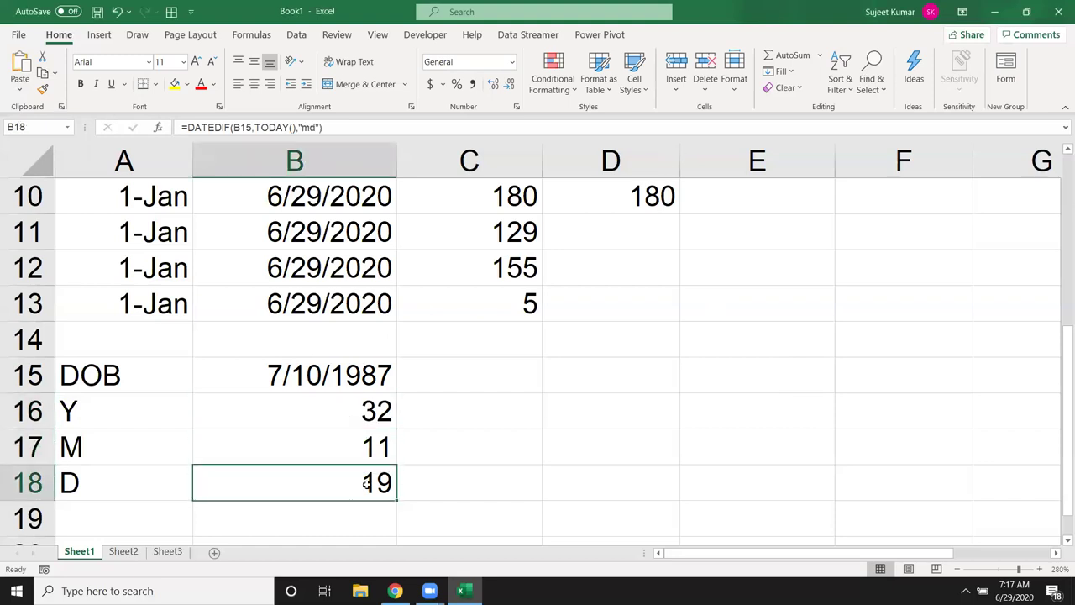
pyautogui.click(371, 298)
pyautogui.click(168, 309)
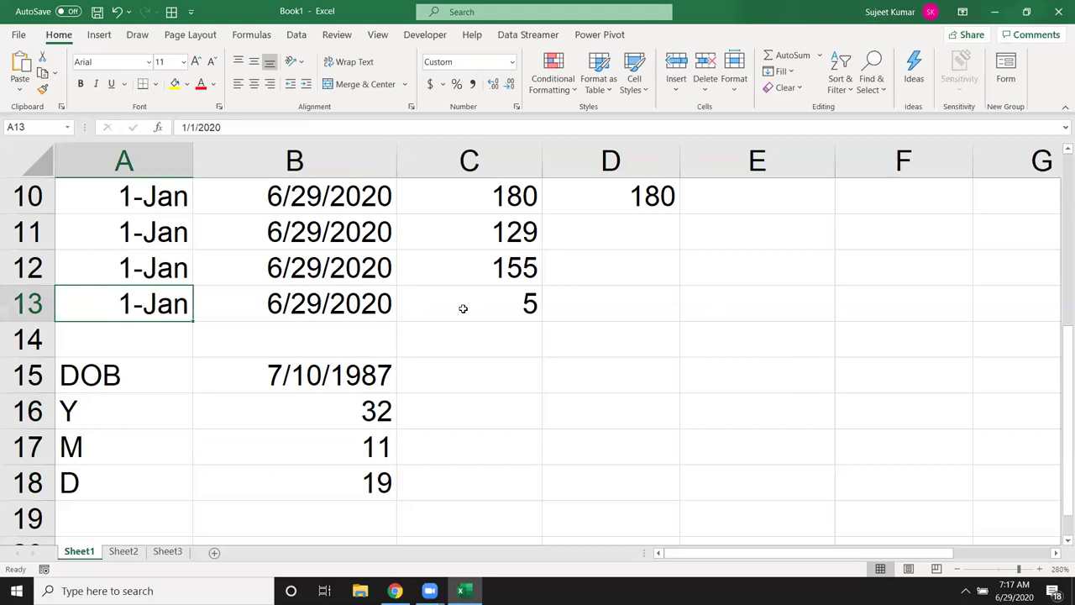
pyautogui.click(463, 308)
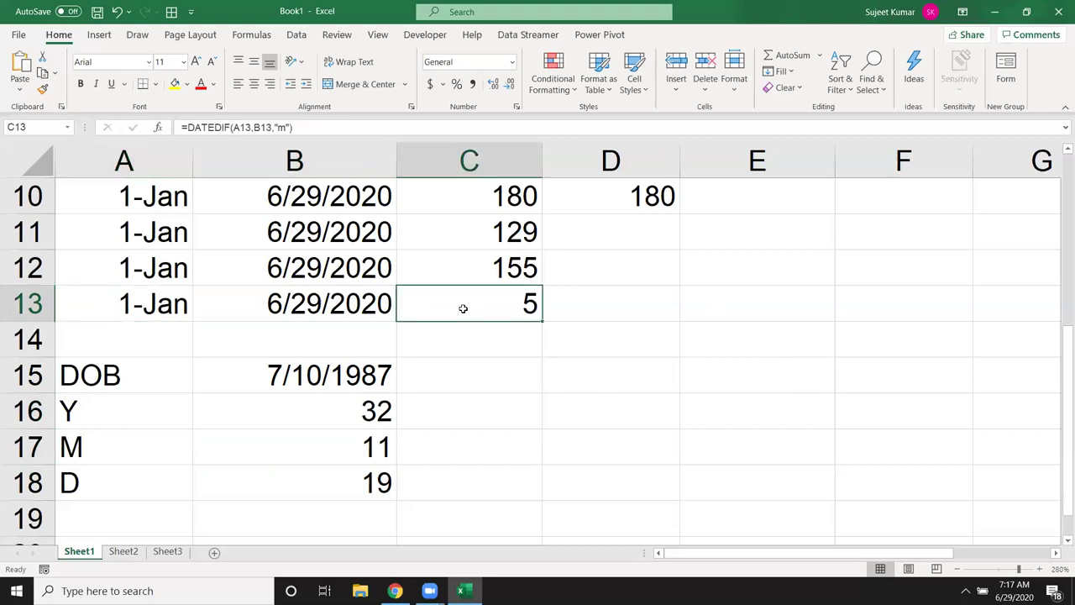
pyautogui.moveTo(357, 420); pyautogui.dragTo(362, 470)
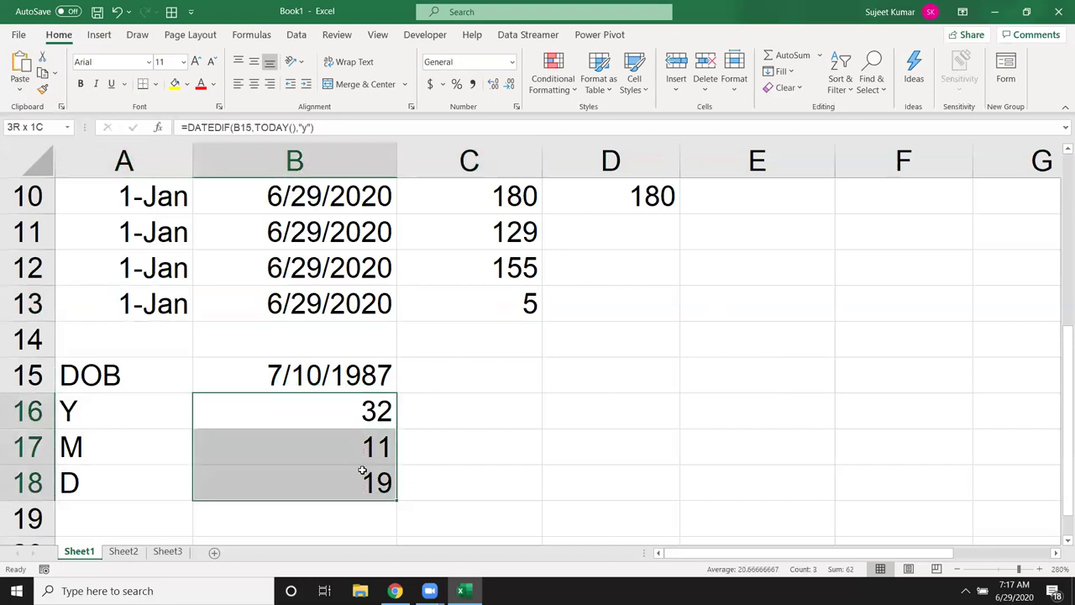
pyautogui.click(218, 526)
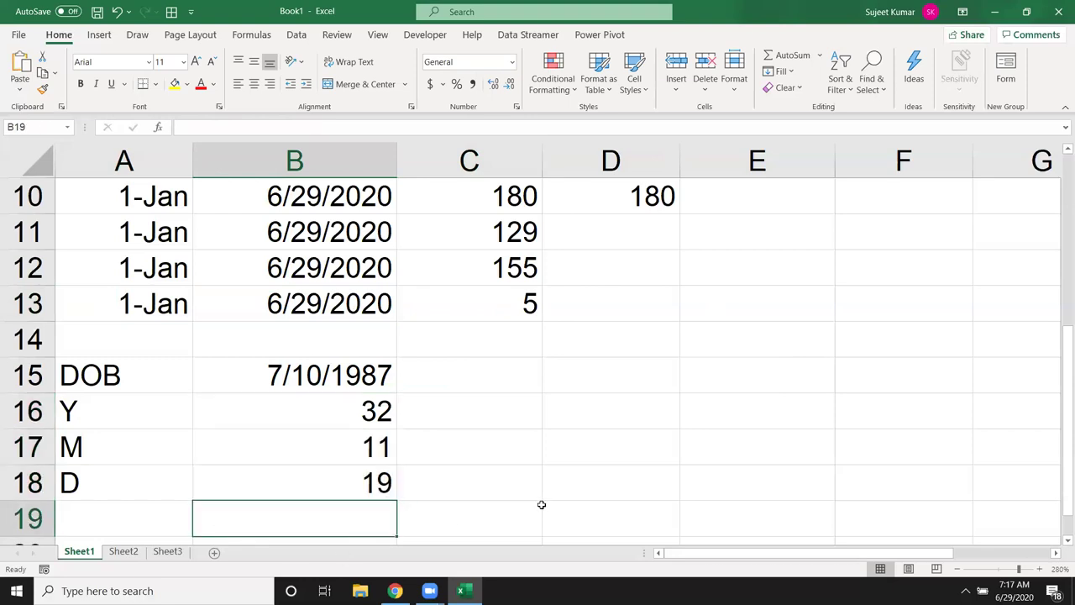
# Start B19's formula joining "Age is" with B16 and " Years ".
pyautogui.write('=')
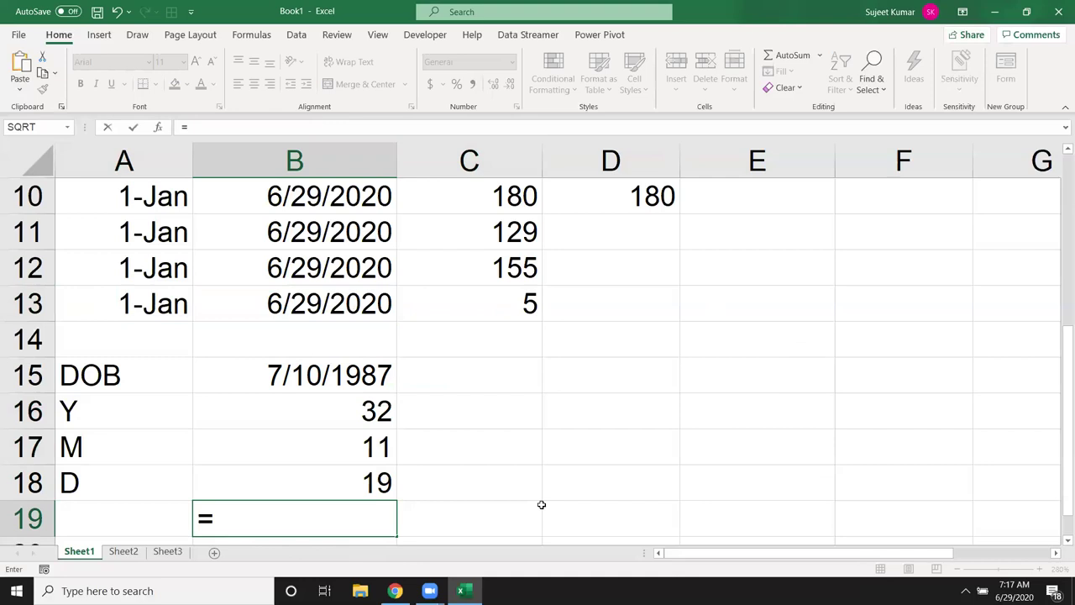
pyautogui.write('"Age is" &')
pyautogui.press('Up')
pyautogui.press('Up')
pyautogui.press('Up')
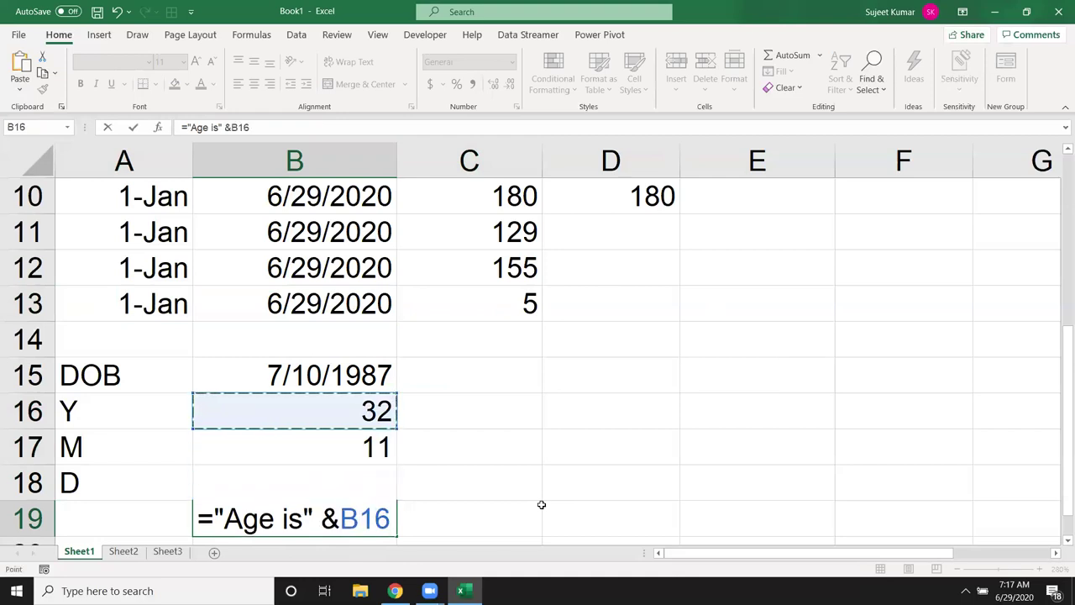
pyautogui.write('&"')
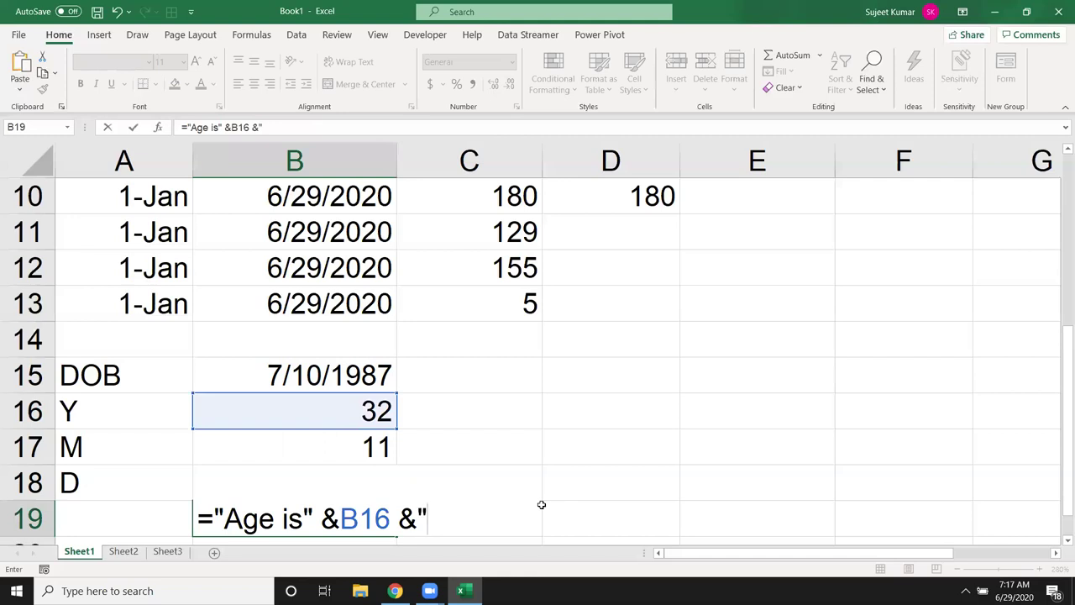
pyautogui.write(' Yea')
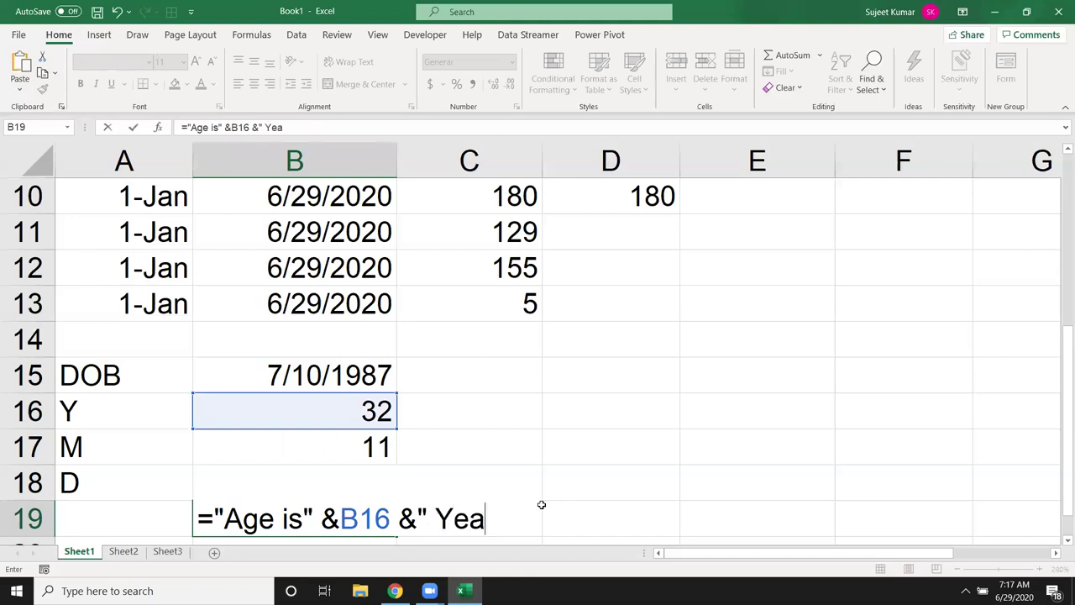
pyautogui.write('rs"')
pyautogui.press('Left')
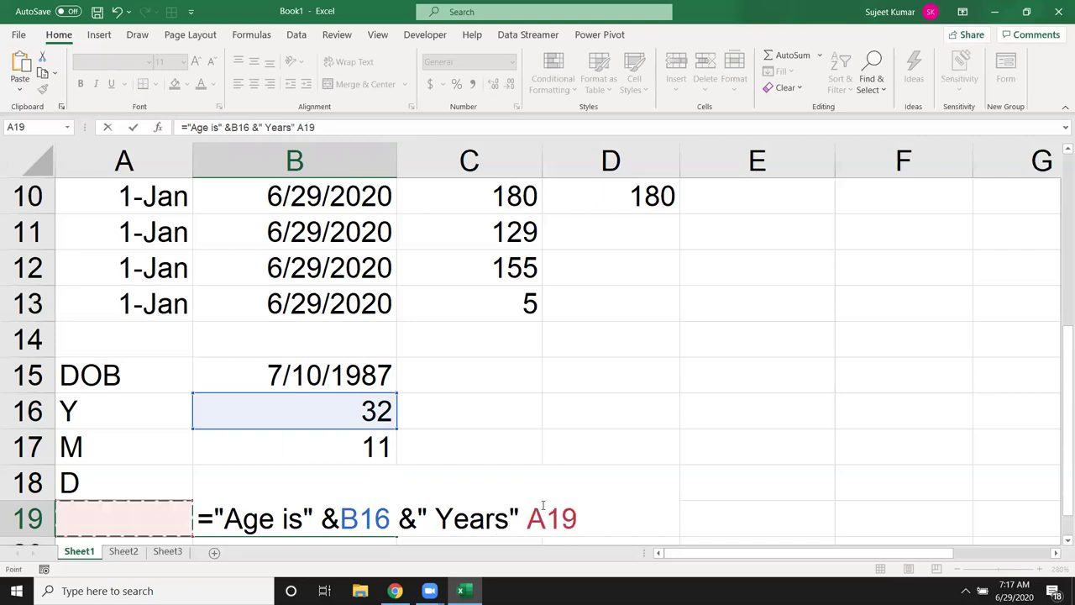
pyautogui.press('BackSpace')
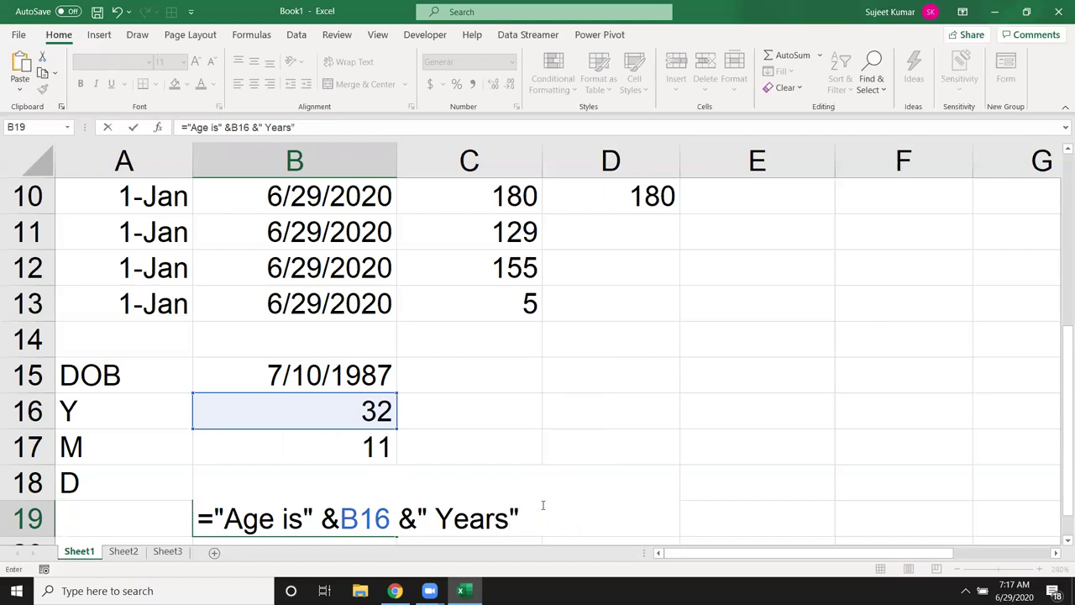
pyautogui.press('Left')
pyautogui.press('BackSpace')
pyautogui.press('BackSpace')
pyautogui.press('BackSpace')
pyautogui.click(510, 515)
# Append B17 with " Months " and B18 with " Days" to the sentence.
pyautogui.write('&')
pyautogui.click(342, 445)
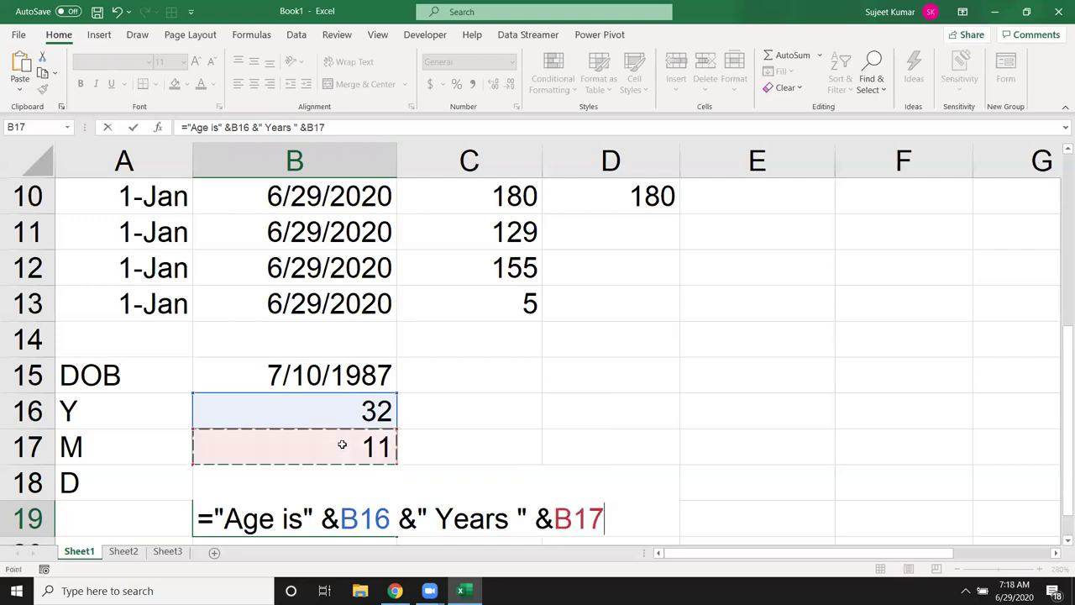
pyautogui.write('&" Mo')
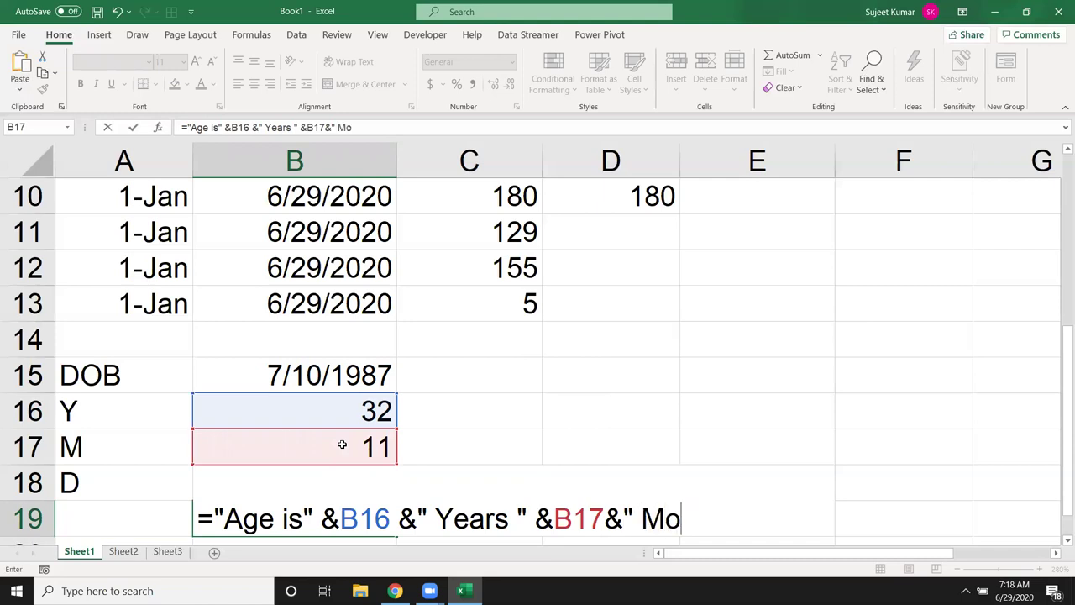
pyautogui.write('nths"')
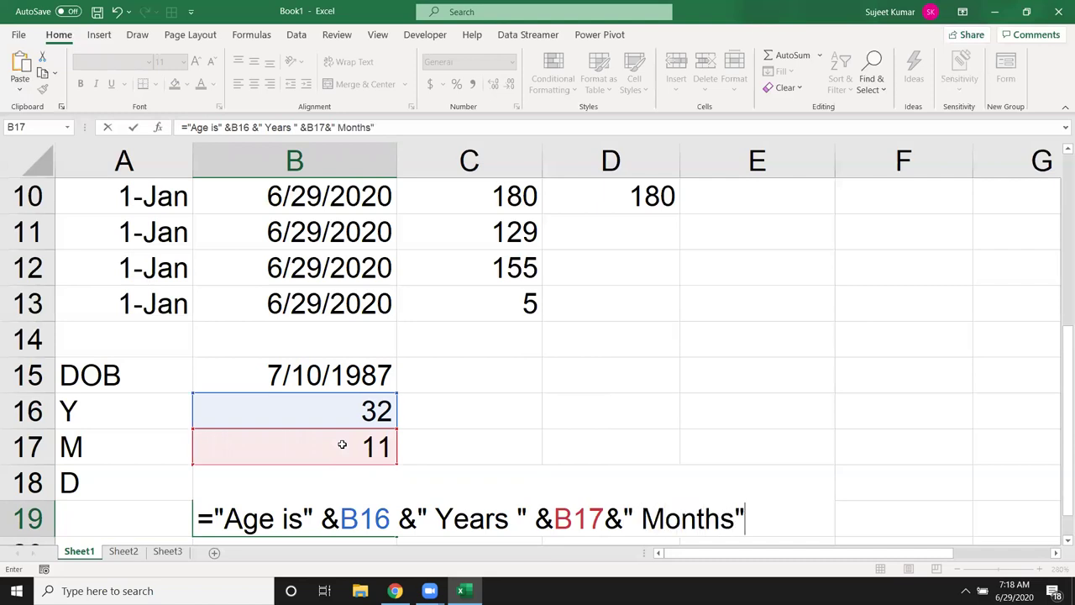
pyautogui.press('BackSpace')
pyautogui.write('"')
pyautogui.press('Up')
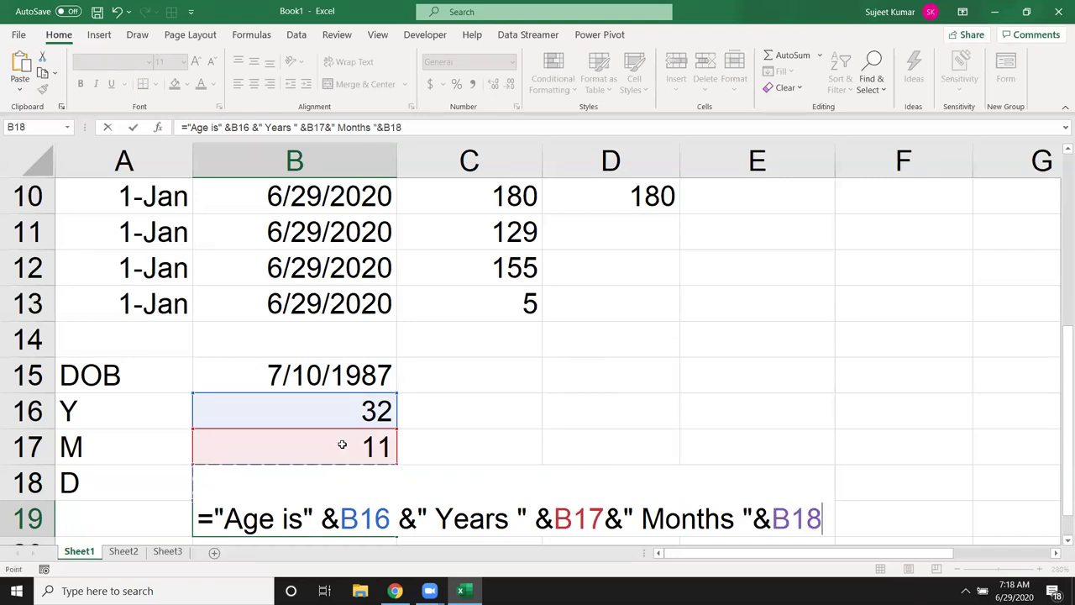
pyautogui.write('&" ')
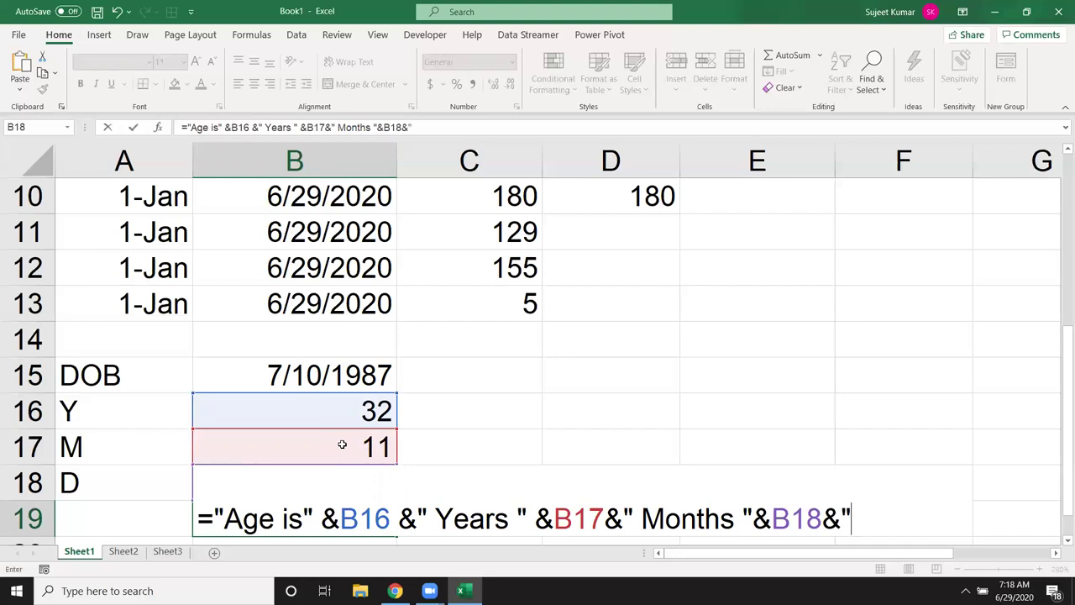
pyautogui.write('Days ')
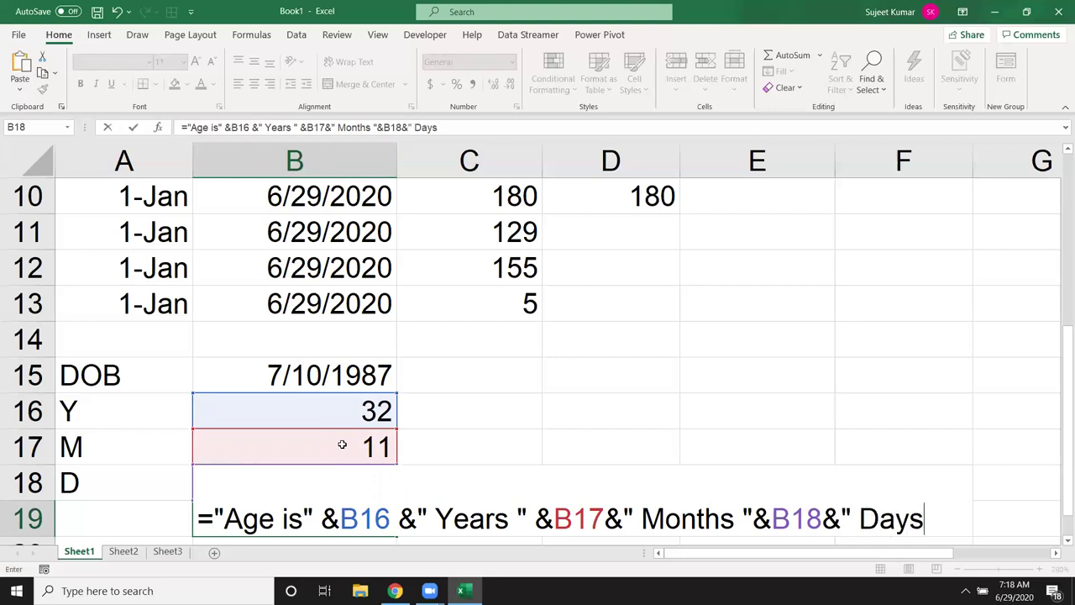
pyautogui.write('"')
pyautogui.press('Return')
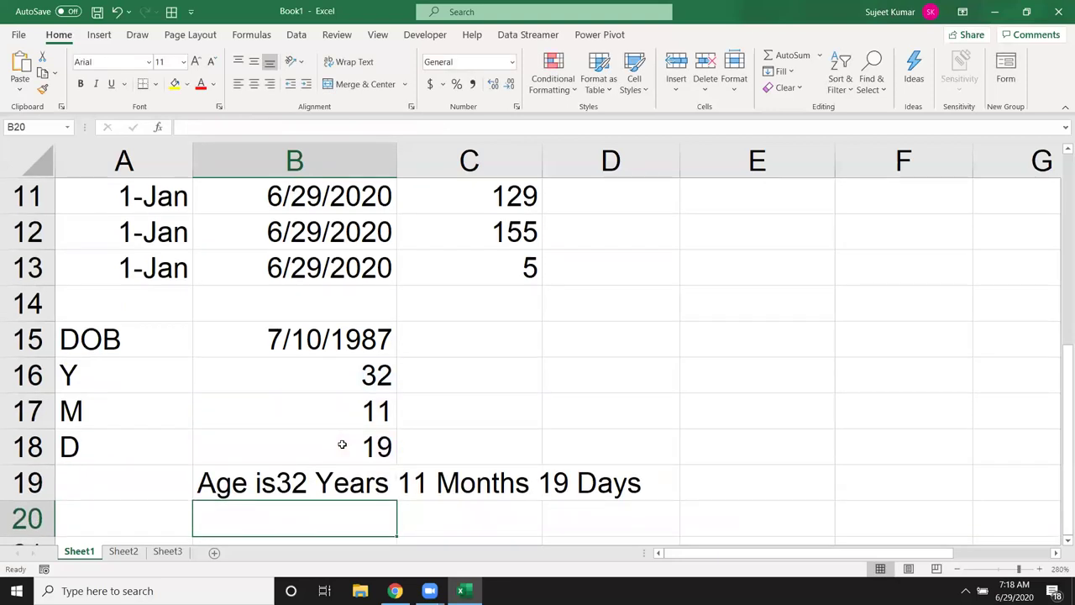
# Add a space after "Age is" in B19's formula.
pyautogui.press('Up')
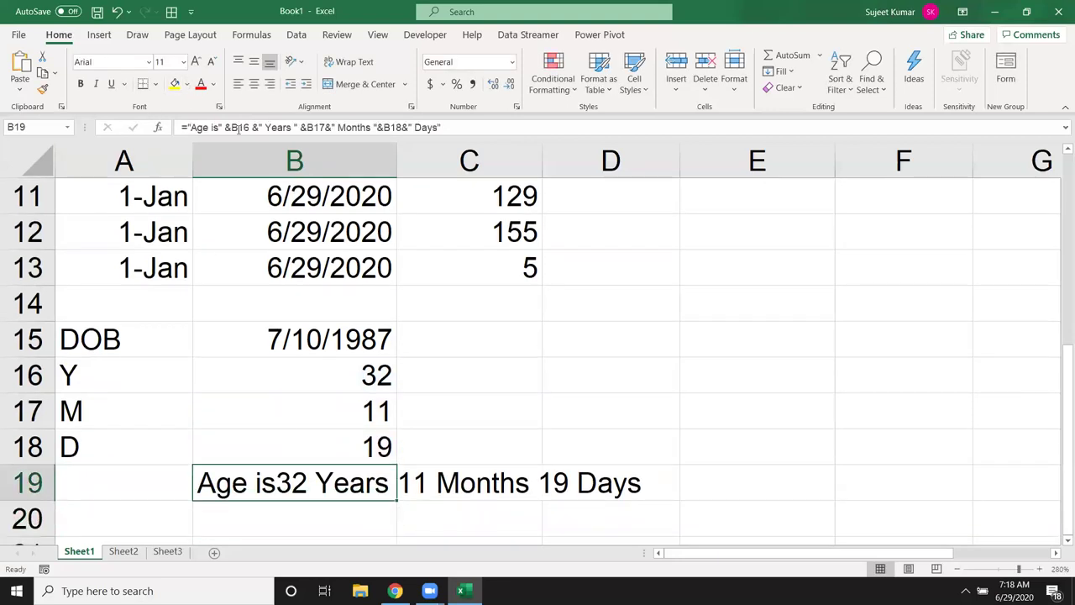
pyautogui.click(216, 127)
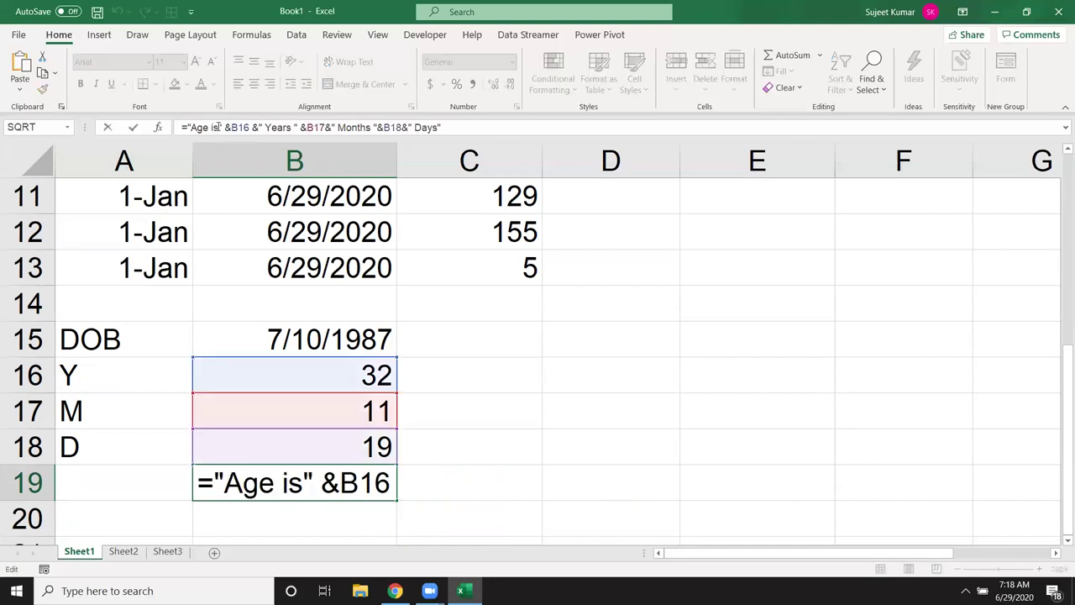
pyautogui.press('Return')
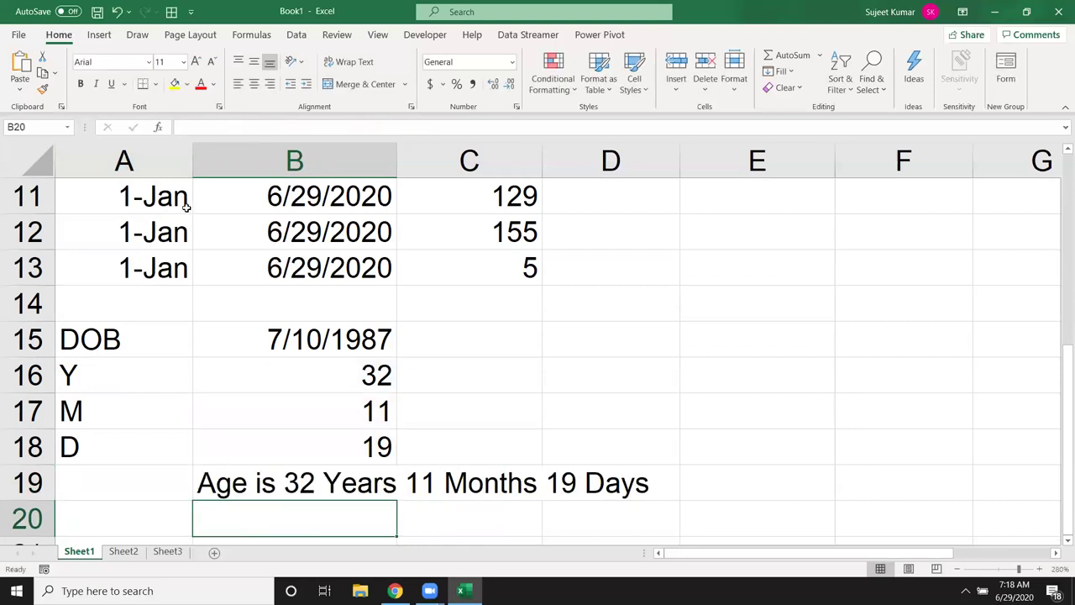
pyautogui.scroll(-2, 185, 216)
pyautogui.scroll(2, 185, 216)
pyautogui.click(304, 479)
pyautogui.scroll(-1, 301, 456)
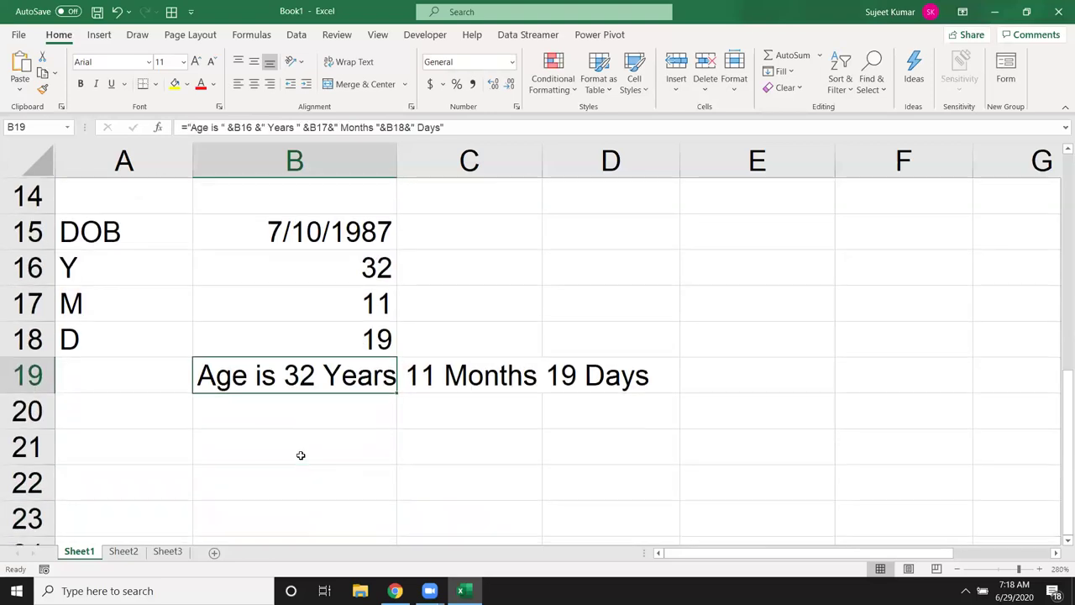
pyautogui.click(169, 434)
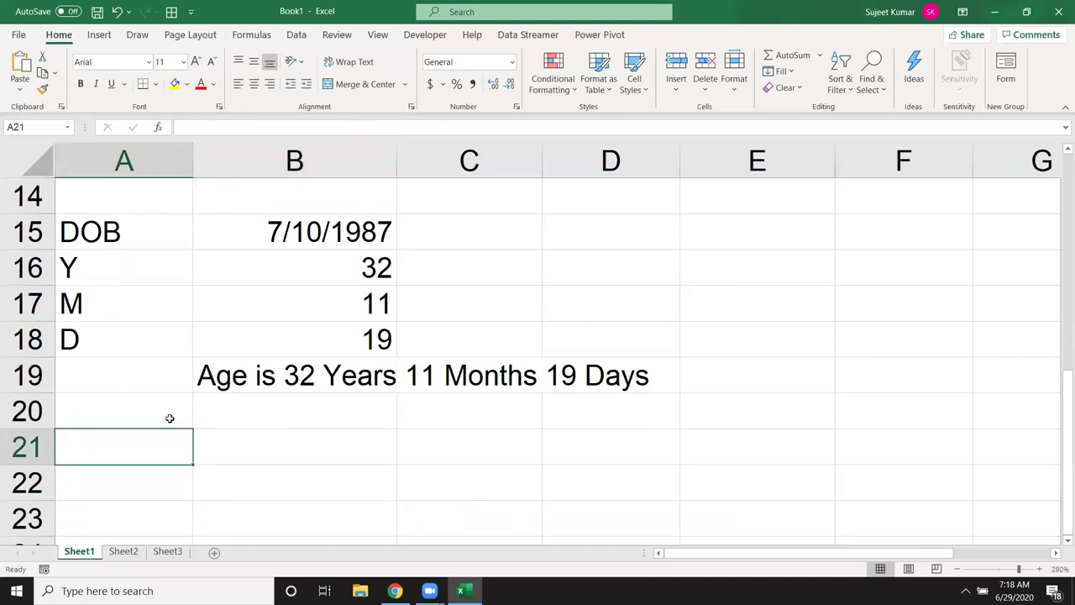
# Insert today's date in A21 and =EOMONTH(A21,0) in B21, formatted as a date.
pyautogui.hotkey('ctrl', ';')
pyautogui.press('Tab')
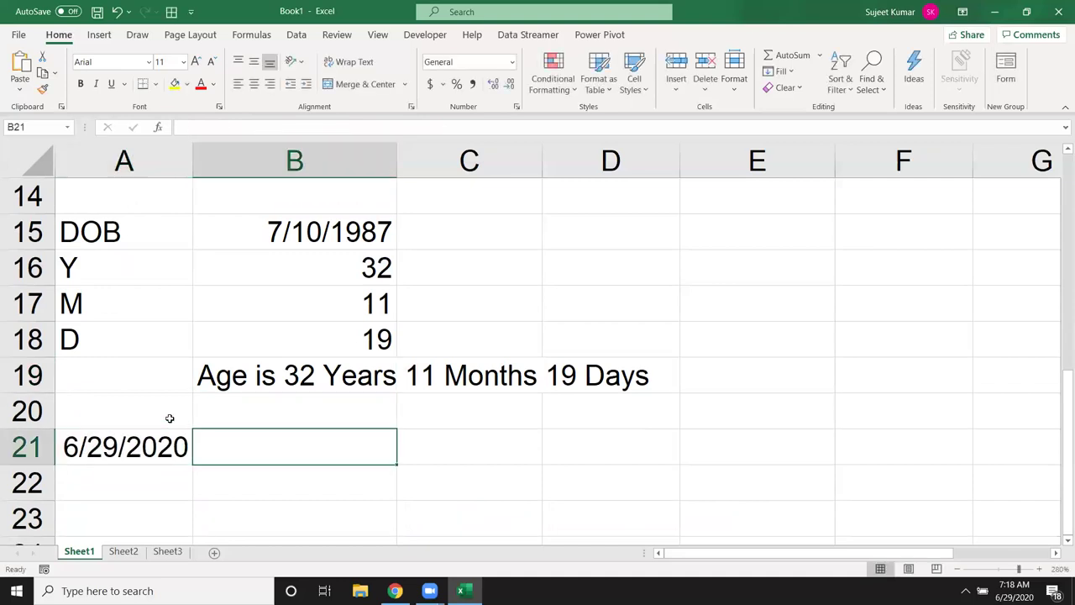
pyautogui.write('=eo')
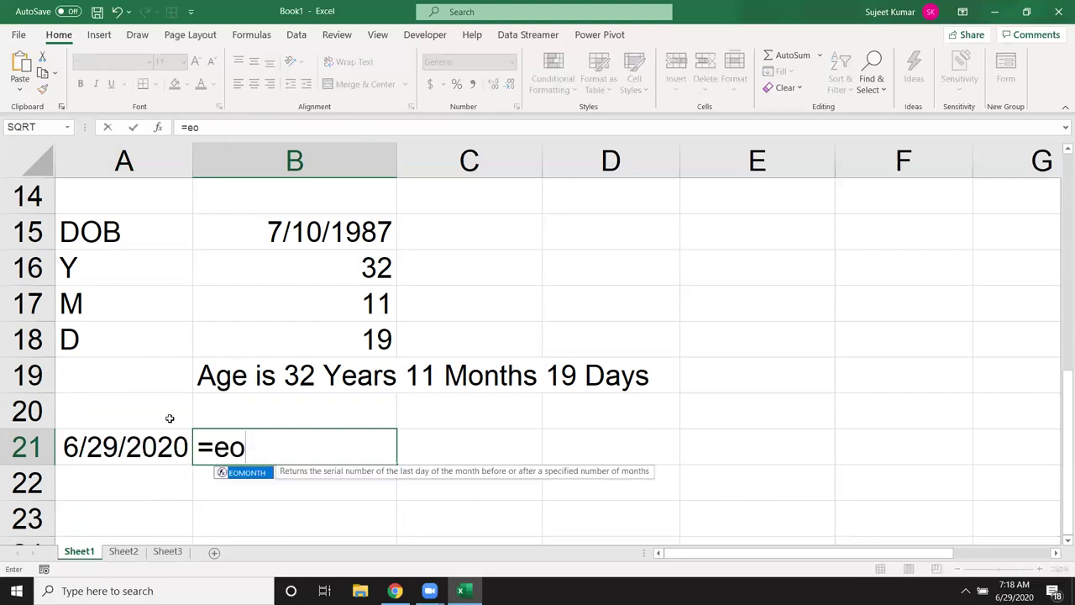
pyautogui.press('Tab')
pyautogui.press('Left')
pyautogui.write(',')
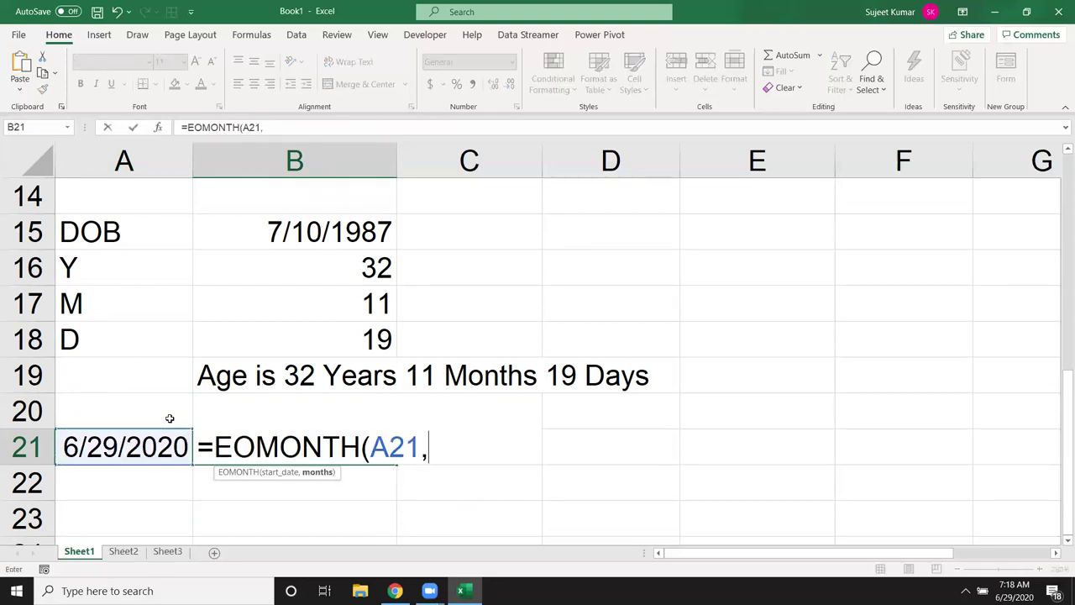
pyautogui.write('0')
pyautogui.write(')')
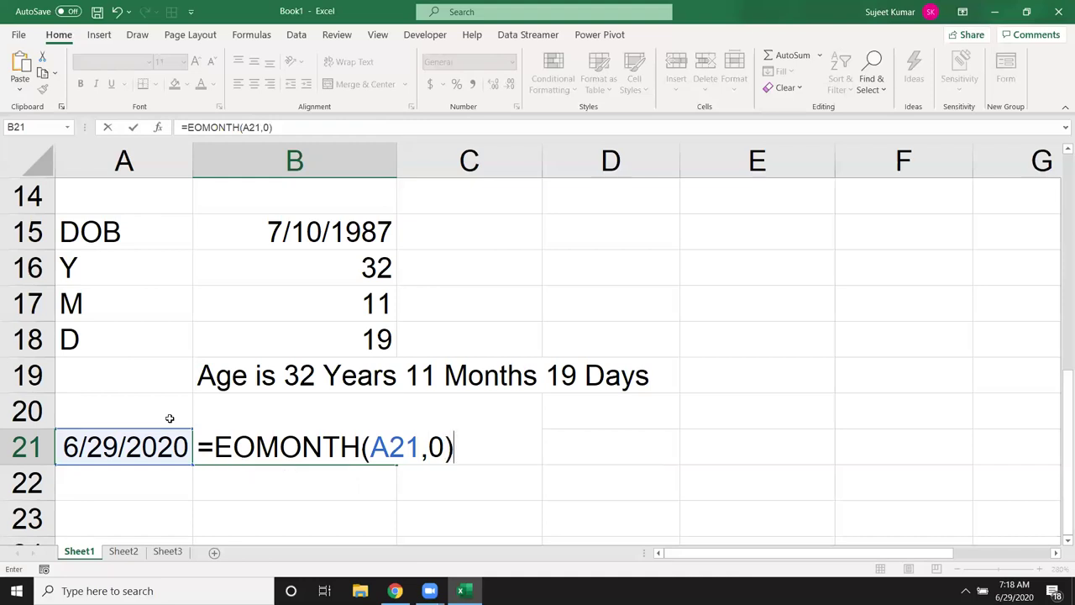
pyautogui.press('Return')
pyautogui.press('Up')
pyautogui.press('Right')
pyautogui.hotkey('ctrl', 'shift', '3')
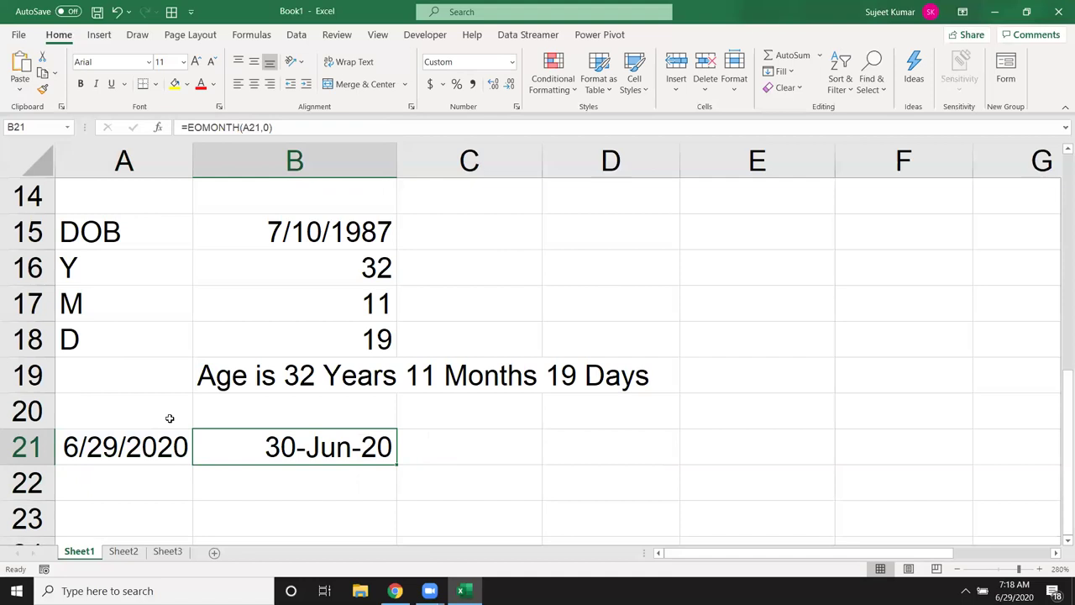
# Change the EOMONTH months to 1 (31-Jul-20), then -1 (31-May-20).
pyautogui.press('F2')
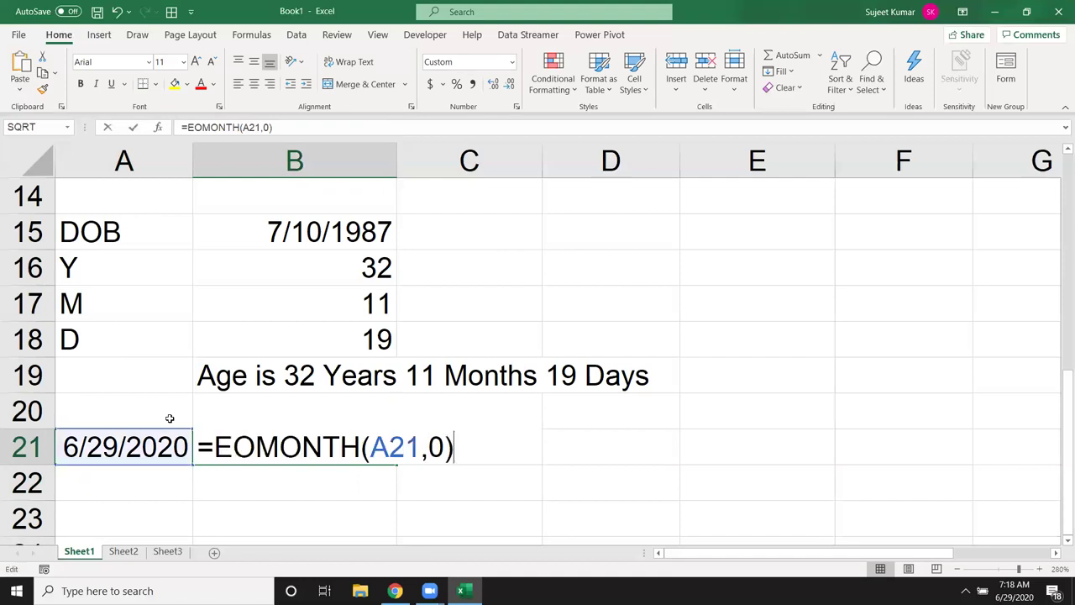
pyautogui.press('Left')
pyautogui.press('Left')
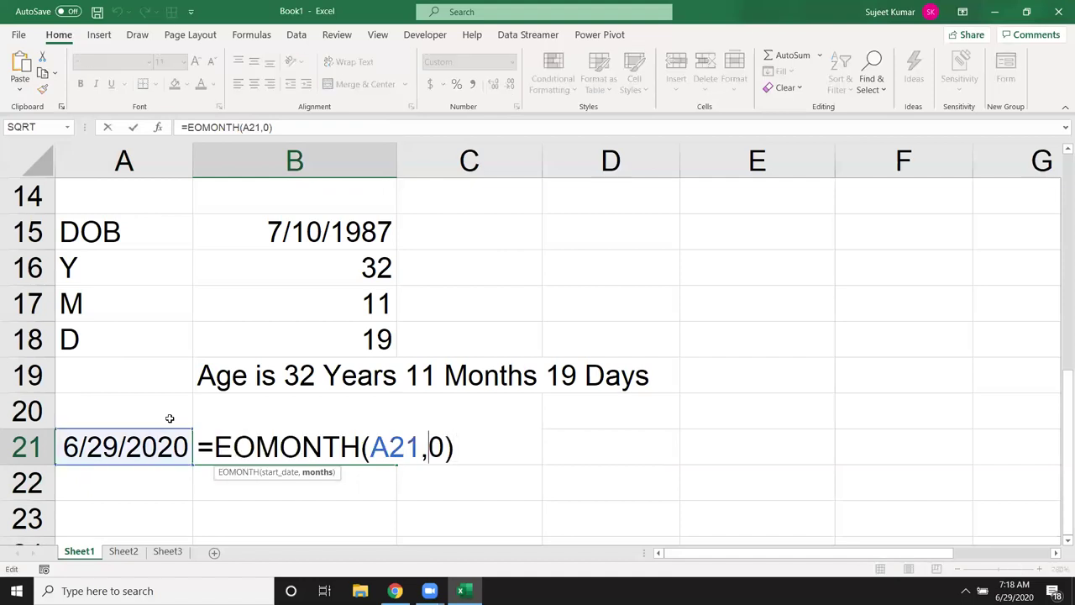
pyautogui.press('Delete')
pyautogui.write('1')
pyautogui.press('Return')
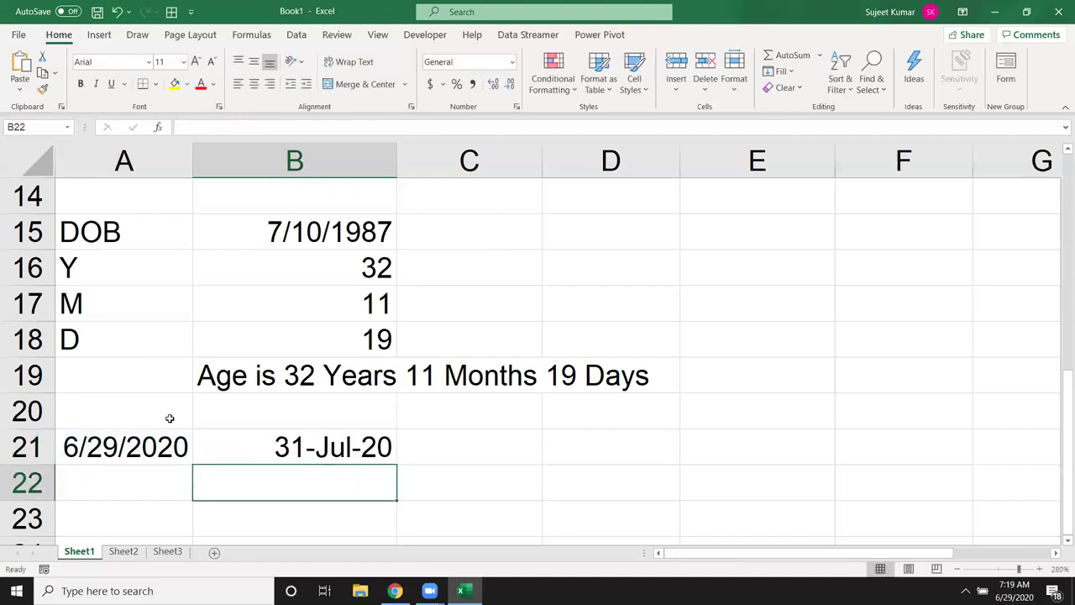
pyautogui.press('Up')
pyautogui.press('F2')
pyautogui.press('Left')
pyautogui.press('Left')
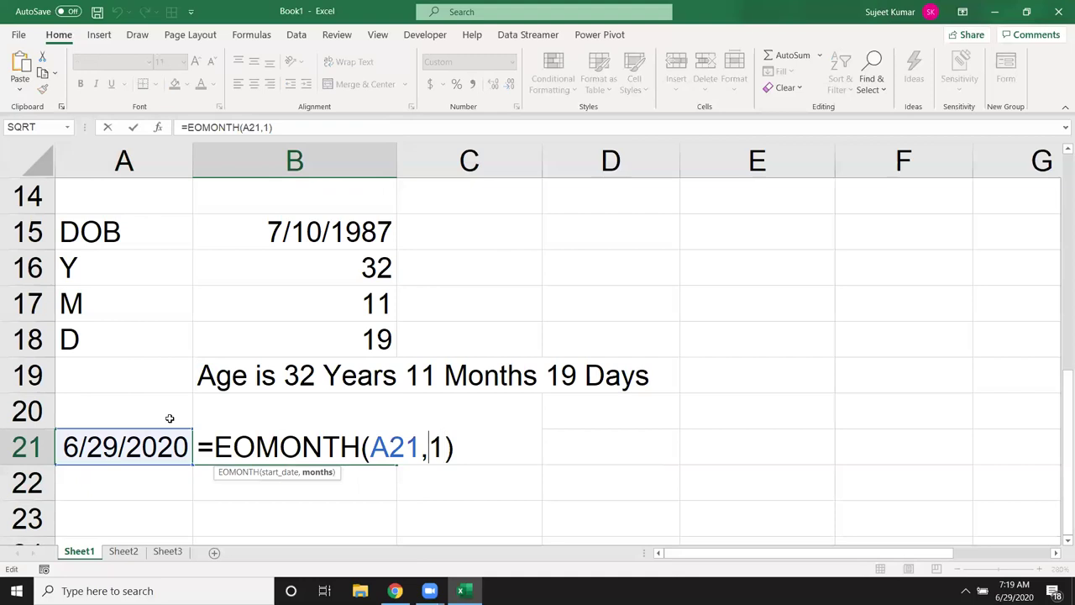
pyautogui.write('-')
pyautogui.press('Return')
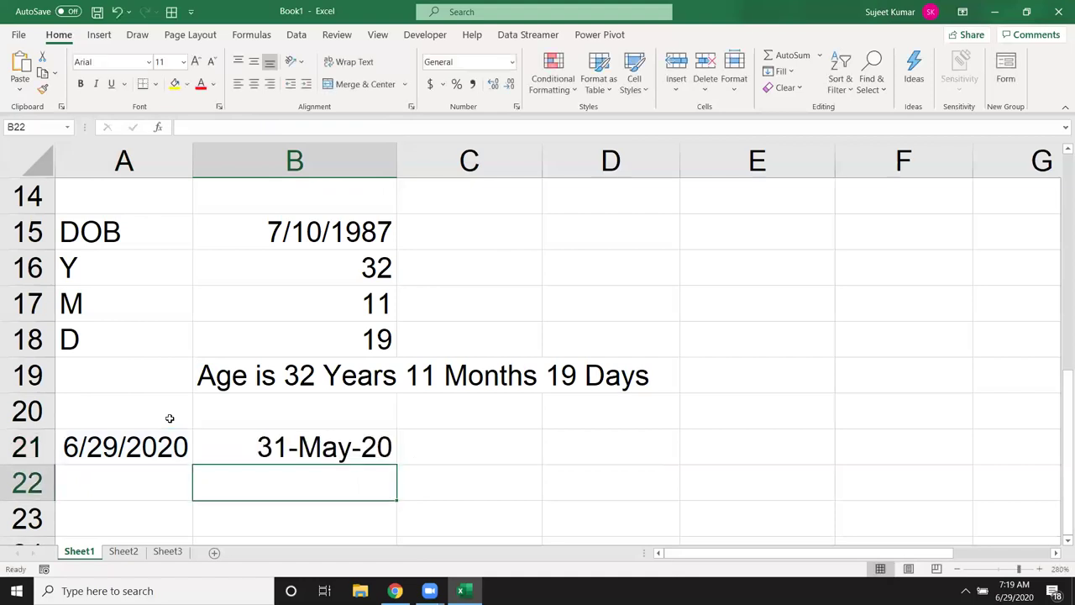
pyautogui.press('Up')
# Try -12 months (30-Jun-19) in B21, then undo back to -1.
pyautogui.press('F1')
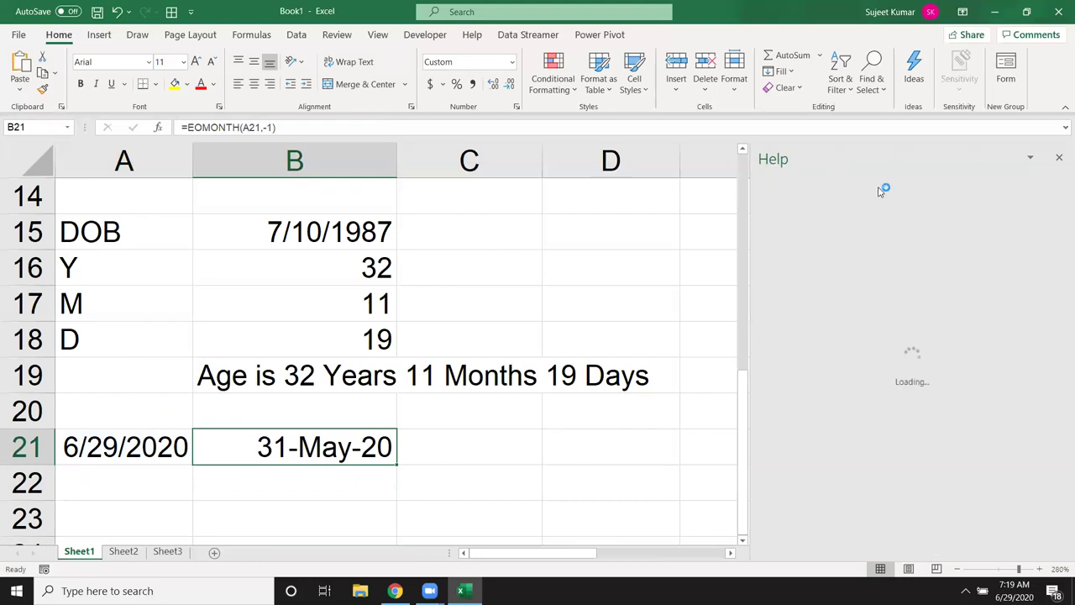
pyautogui.click(1061, 159)
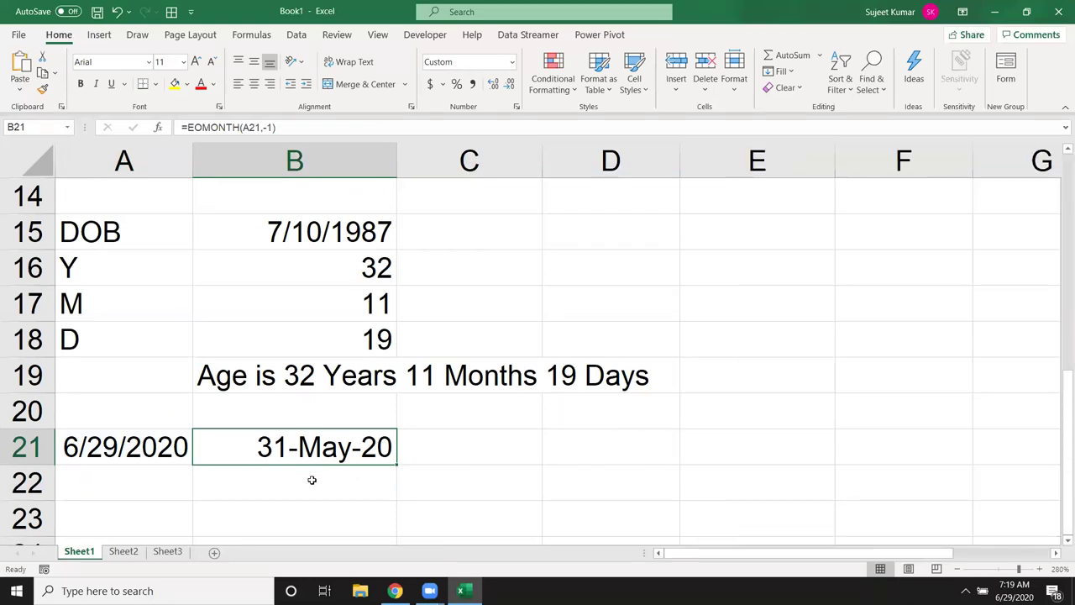
pyautogui.doubleClick(310, 451)
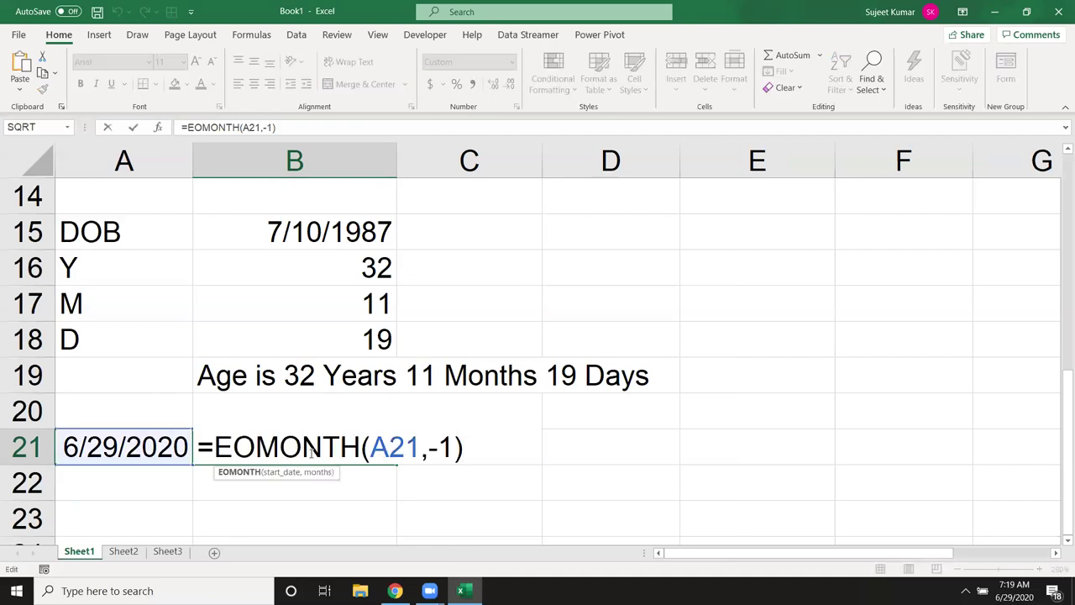
pyautogui.click(451, 446)
pyautogui.write('2')
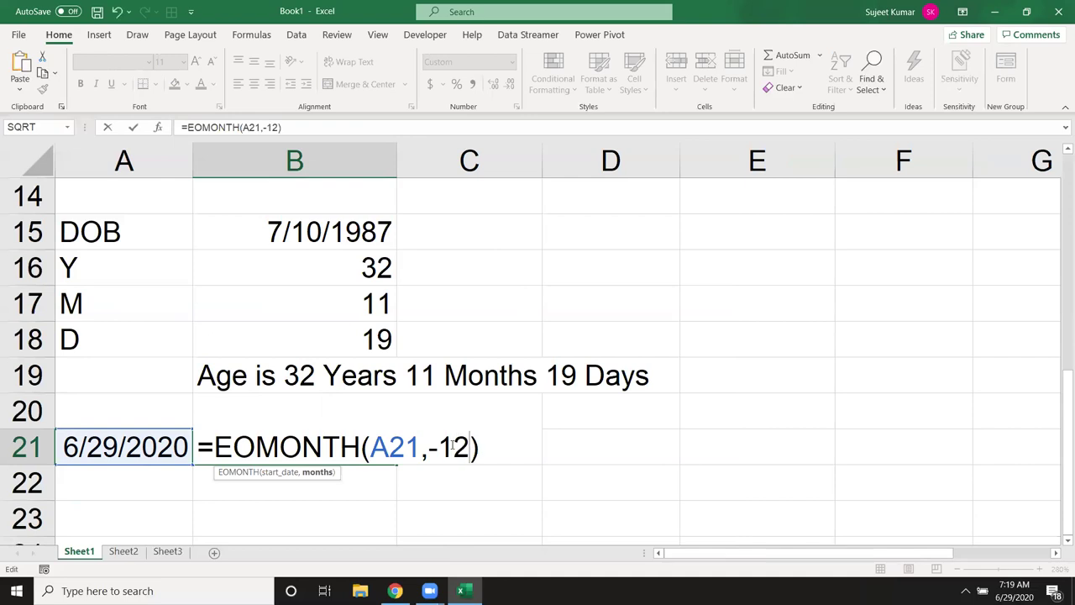
pyautogui.press('Return')
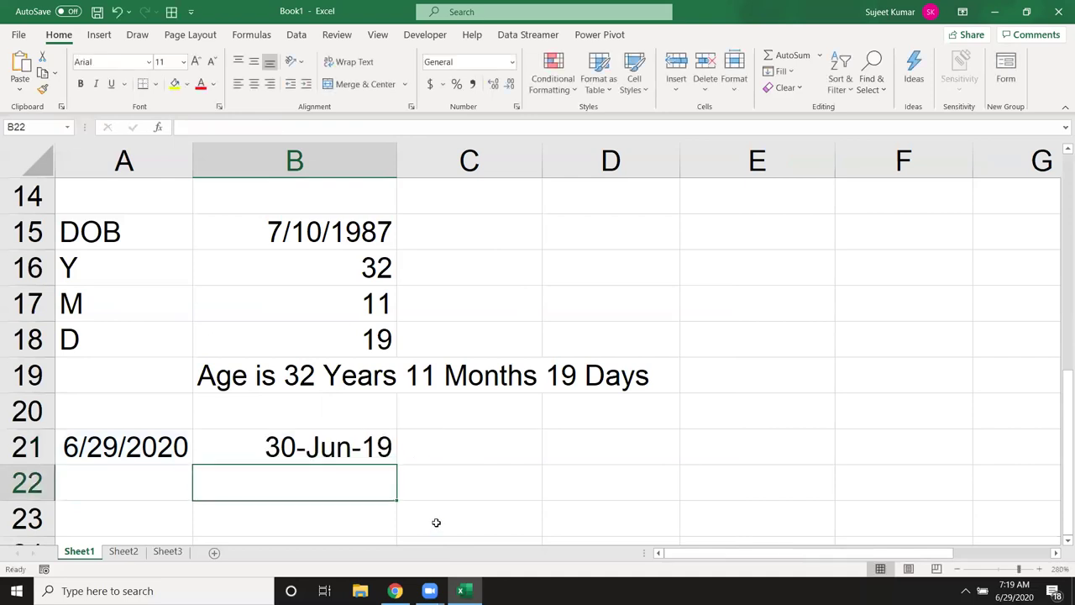
pyautogui.hotkey('ctrl', 'z')
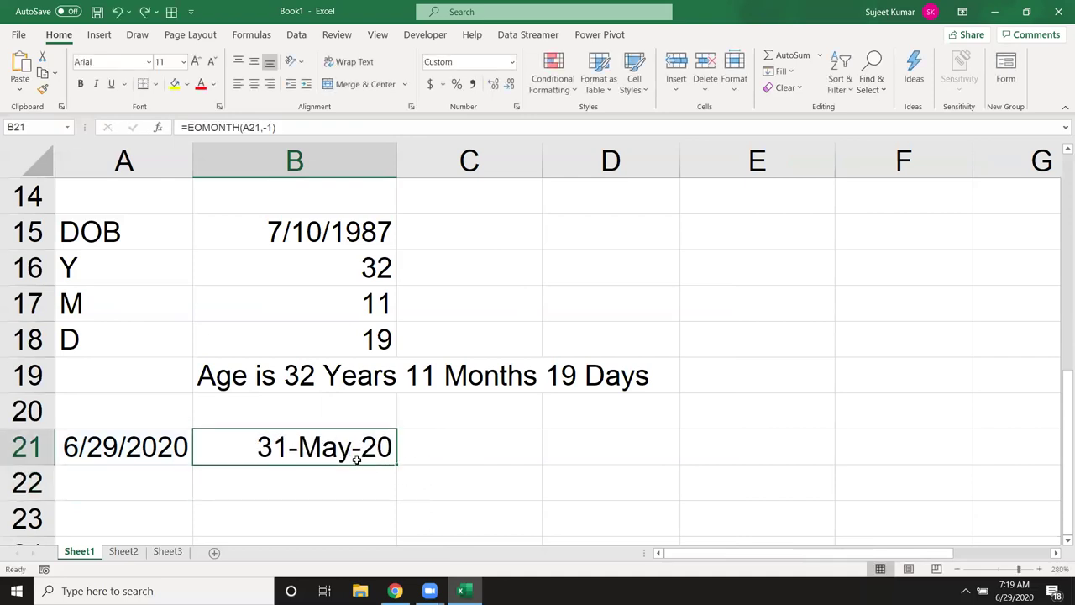
pyautogui.click(134, 456)
pyautogui.click(223, 448)
pyautogui.scroll(-2, 239, 471)
# Enter the text date '1-JAN-2020 in B23.
pyautogui.click(245, 308)
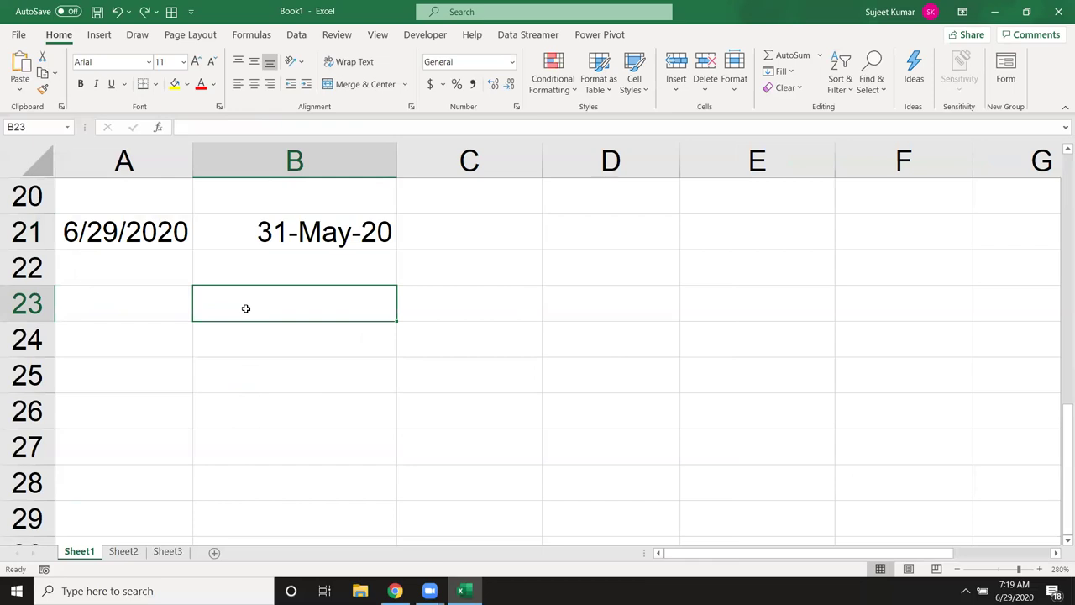
pyautogui.write("'1")
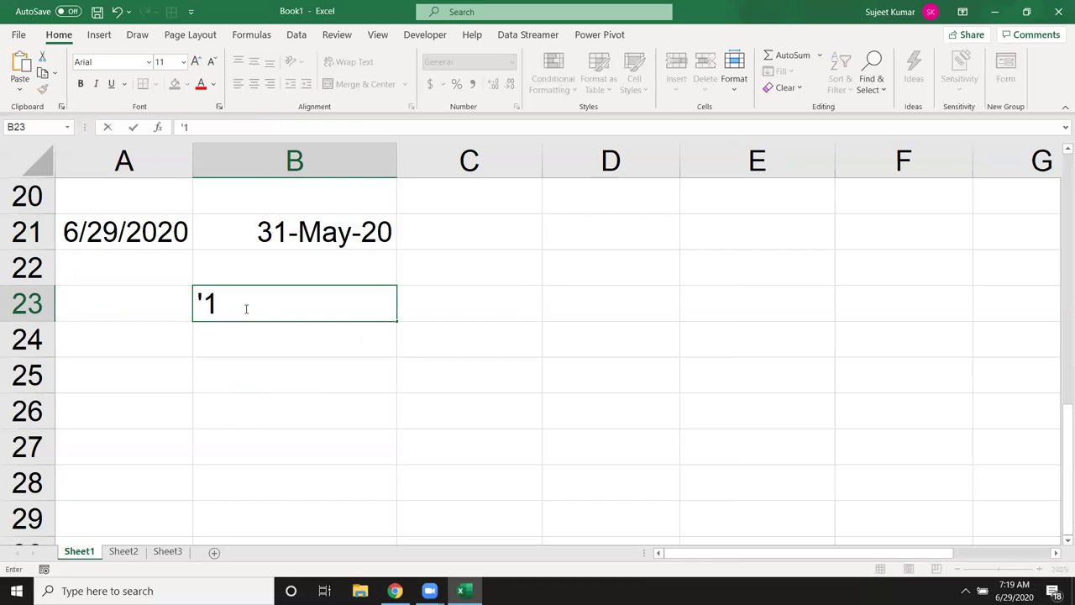
pyautogui.write('-')
pyautogui.write('K')
pyautogui.press('BackSpace')
pyautogui.write('JAN-2020')
pyautogui.press('Return')
# Enter =DATEVALUE(B23) in C23 and format the 43831 result as a date.
pyautogui.click(243, 307)
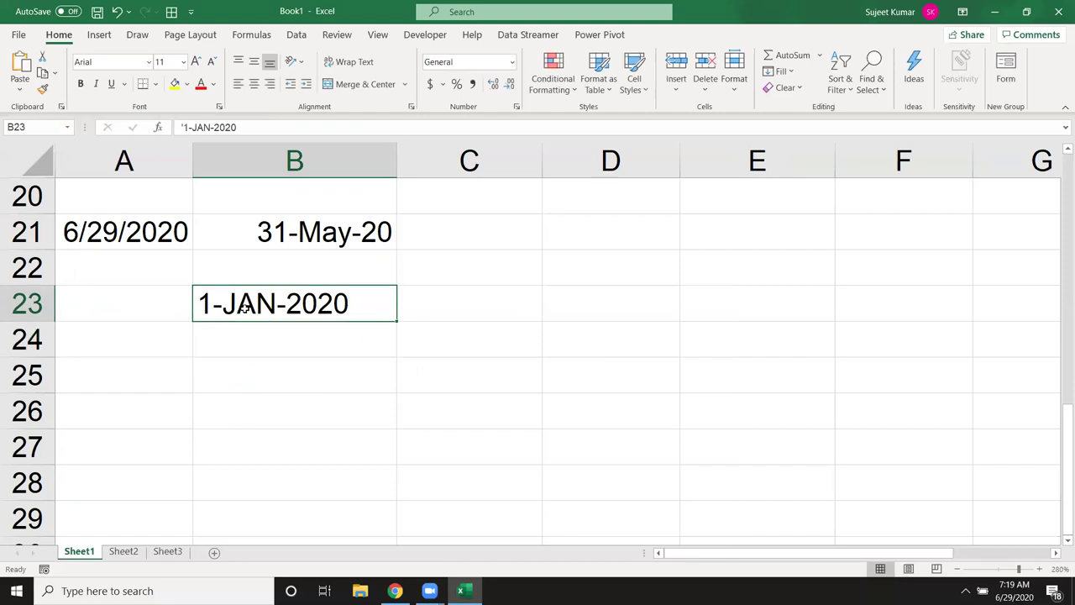
pyautogui.press('Right')
pyautogui.write('=')
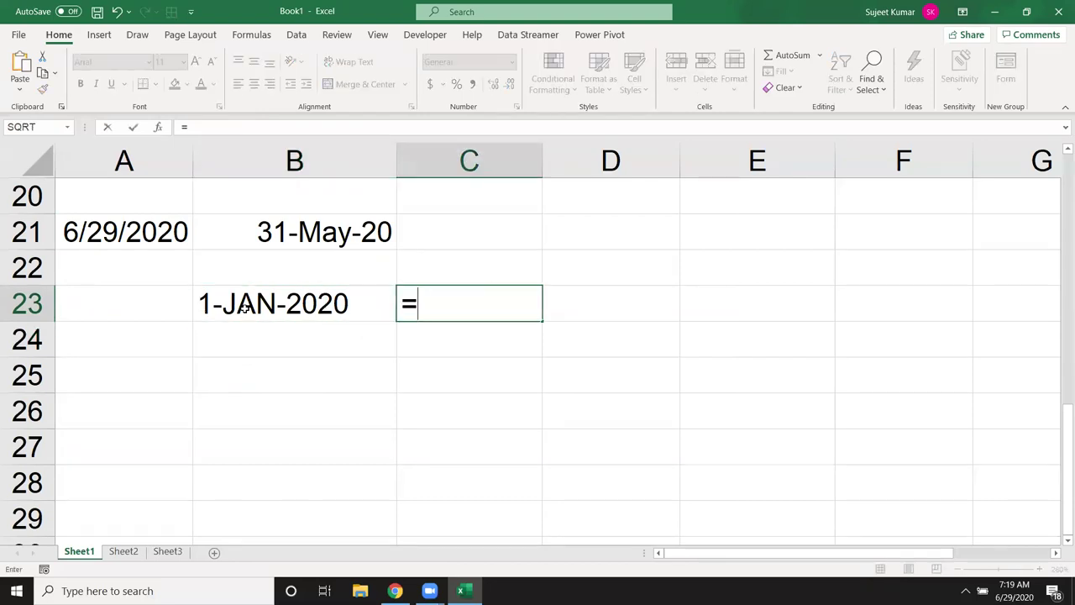
pyautogui.write('da')
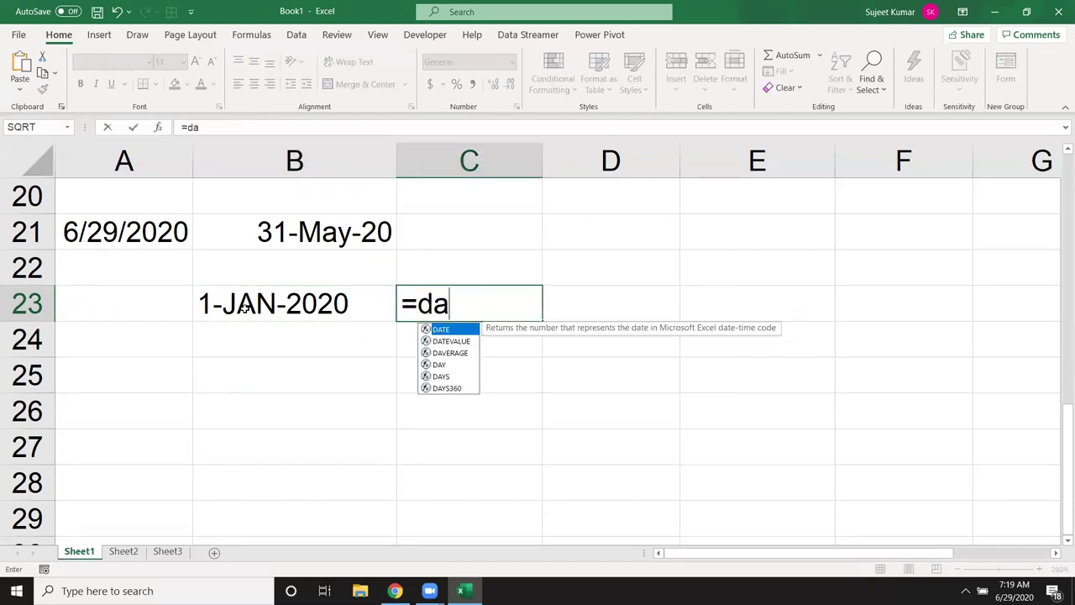
pyautogui.press('Down')
pyautogui.press('Tab')
pyautogui.click(244, 308)
pyautogui.press('Return')
pyautogui.press('Up')
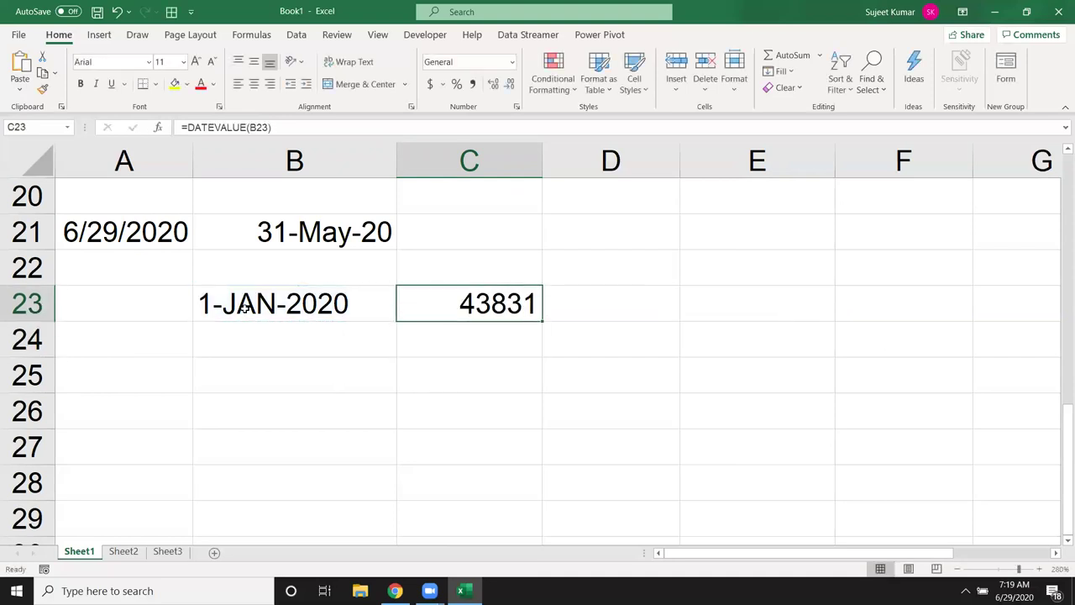
pyautogui.press('F2')
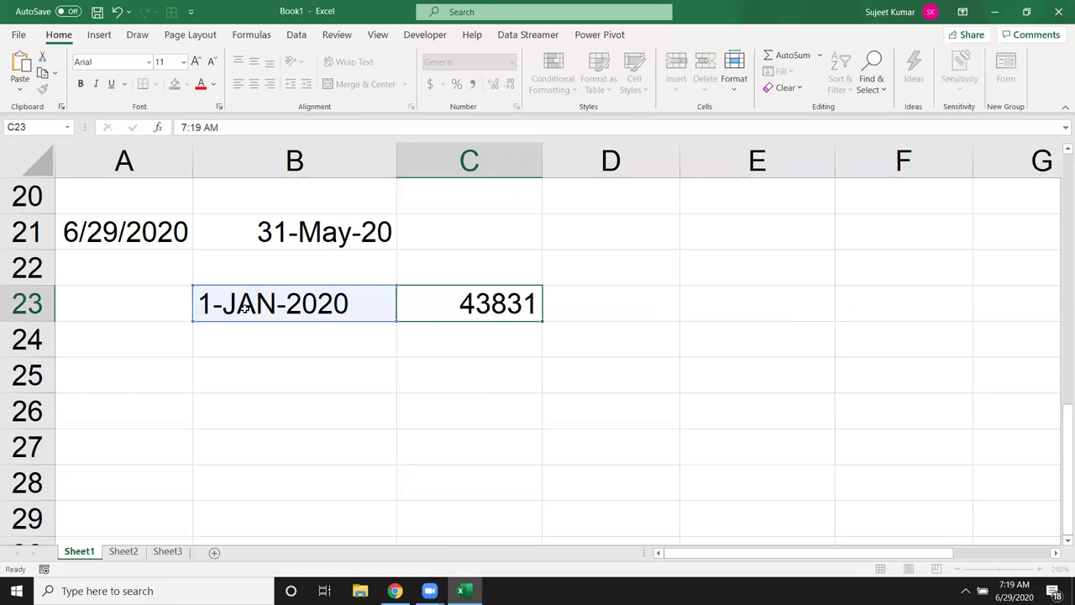
pyautogui.press('Escape')
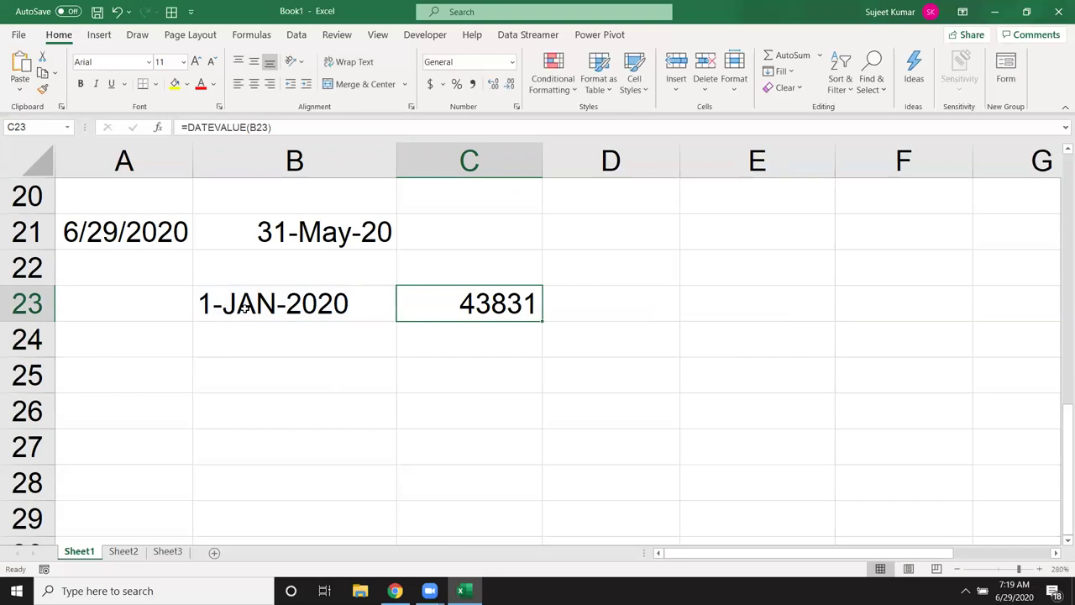
pyautogui.hotkey('ctrl', 'shift', '3')
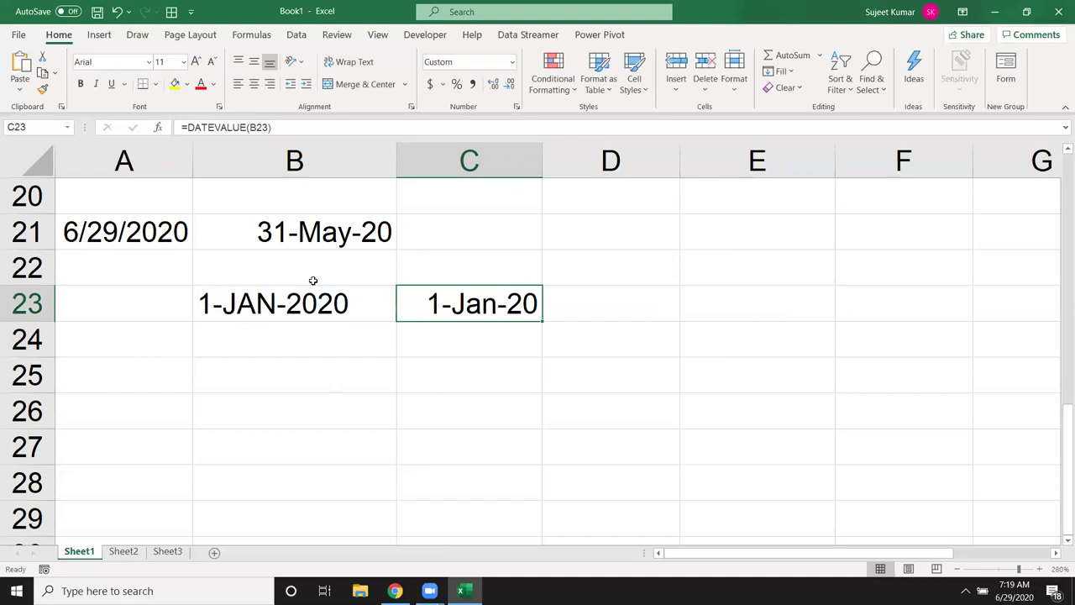
pyautogui.click(345, 350)
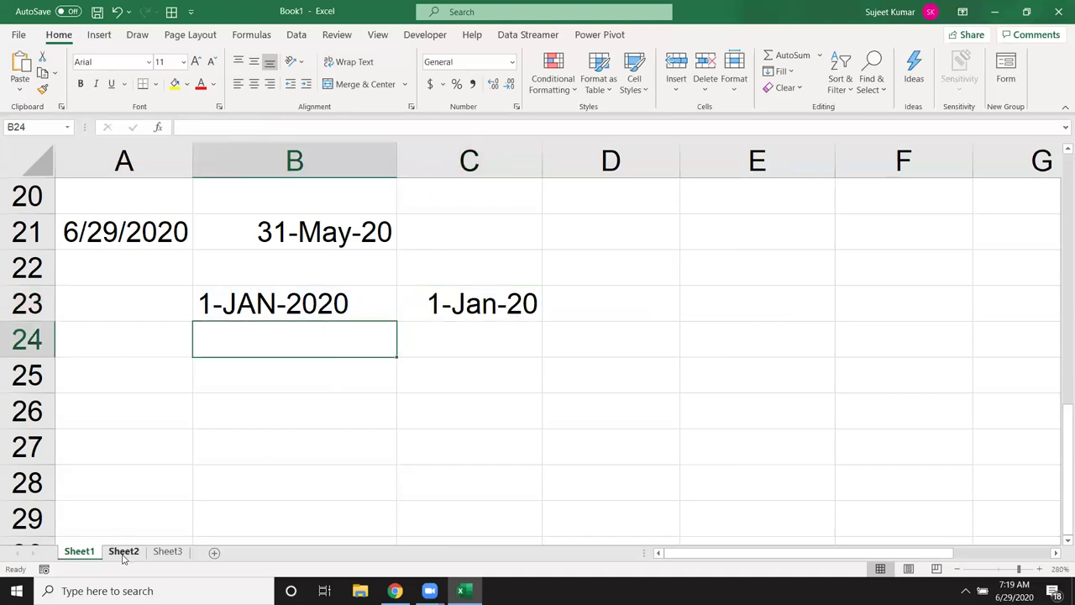
# On Sheet2, type 29.06.2020 and 30.06.2020 in A1:A2 and widen column A.
pyautogui.click(123, 551)
pyautogui.keyDown('ctrl'); pyautogui.scroll(1, 174, 416); pyautogui.keyUp('ctrl')
pyautogui.keyDown('ctrl'); pyautogui.scroll(5, 174, 416); pyautogui.keyUp('ctrl')
pyautogui.keyDown('ctrl'); pyautogui.scroll(3, 174, 417); pyautogui.keyUp('ctrl')
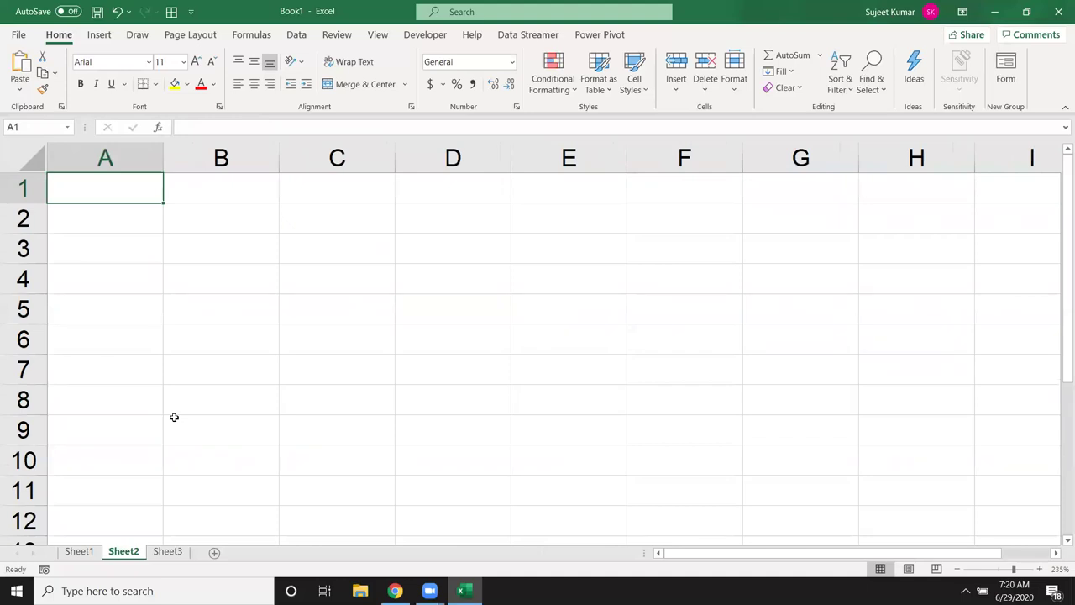
pyautogui.write('29.06.2020')
pyautogui.press('Return')
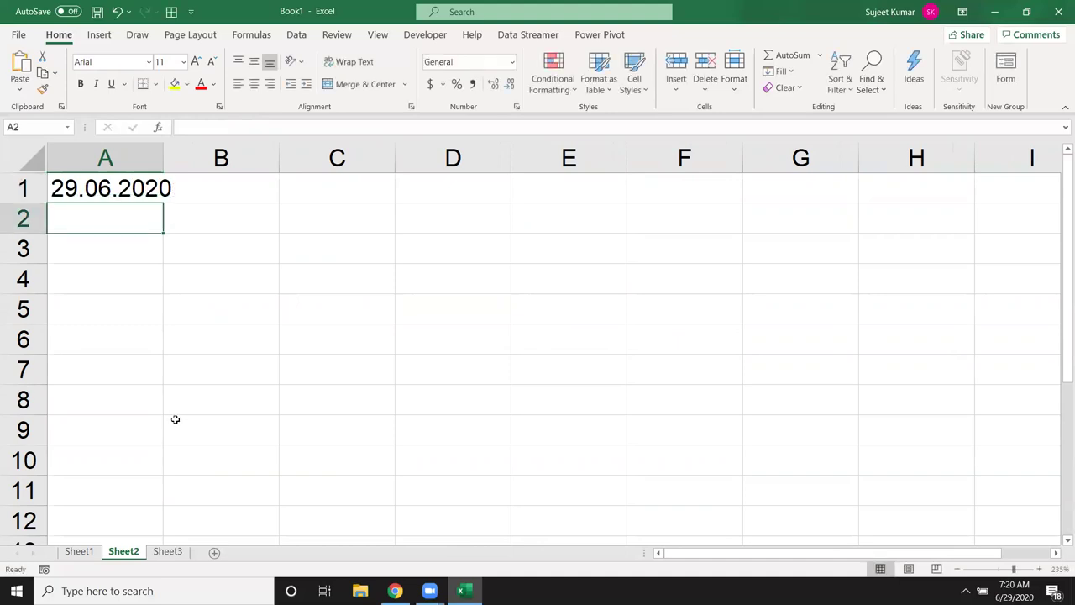
pyautogui.write('30.06.2020')
pyautogui.press('Return')
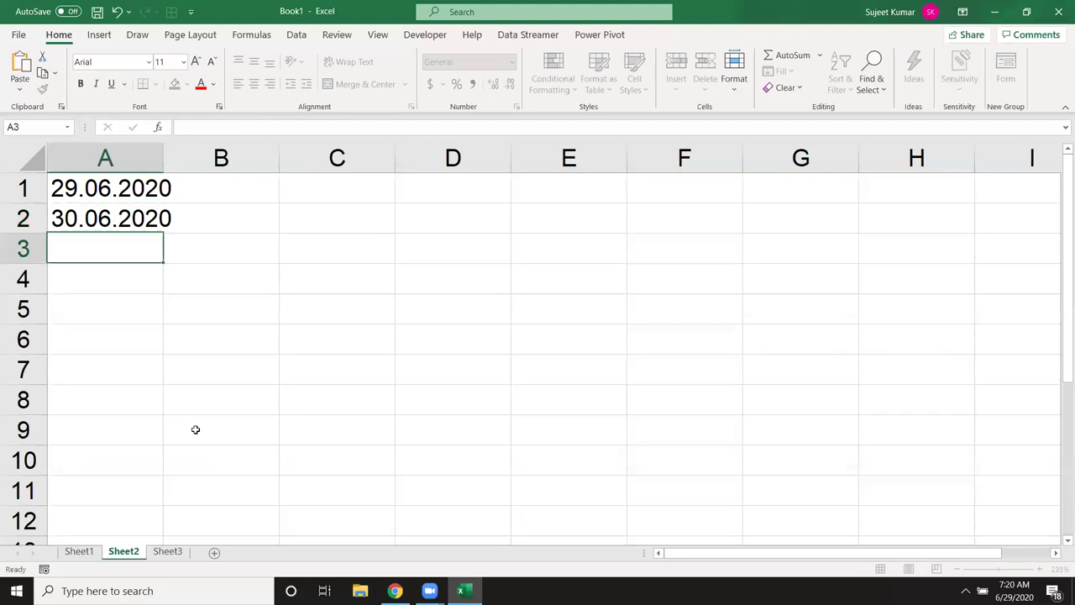
pyautogui.moveTo(166, 161); pyautogui.dragTo(182, 161)
# Copy A1:A2 into A3:A4, then select all four dates A1:A4.
pyautogui.click(142, 201)
pyautogui.moveTo(142, 201); pyautogui.dragTo(143, 213)
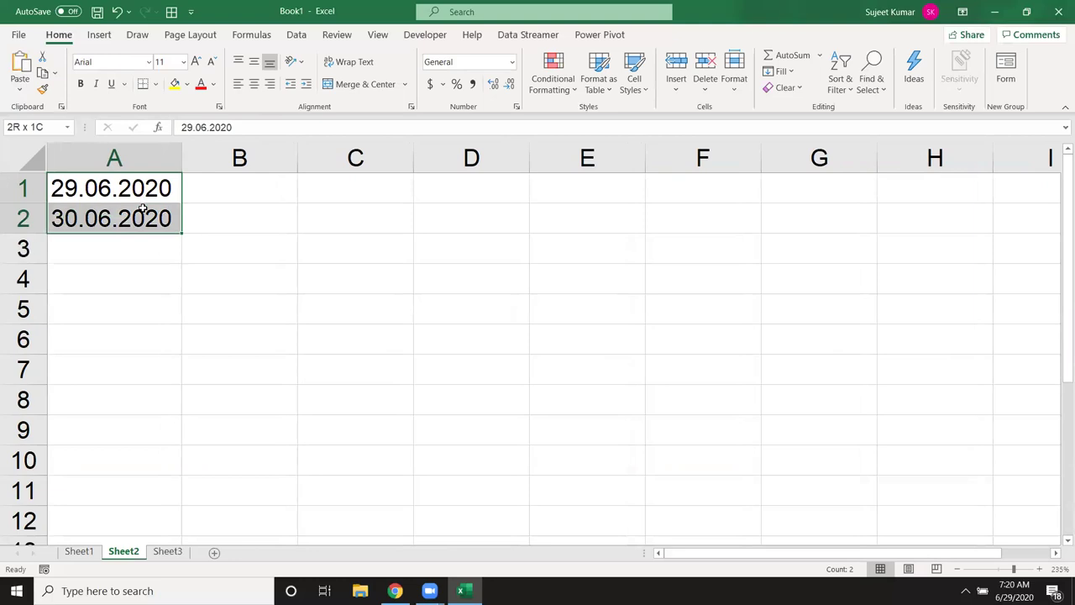
pyautogui.hotkey('ctrl', 'c')
pyautogui.click(134, 246)
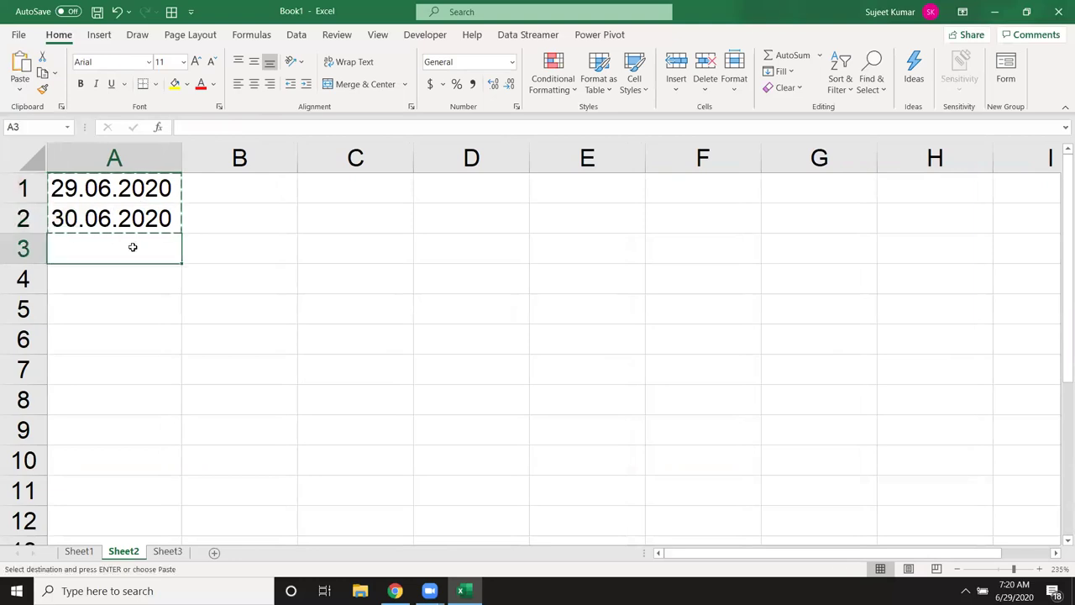
pyautogui.hotkey('ctrl', 'v')
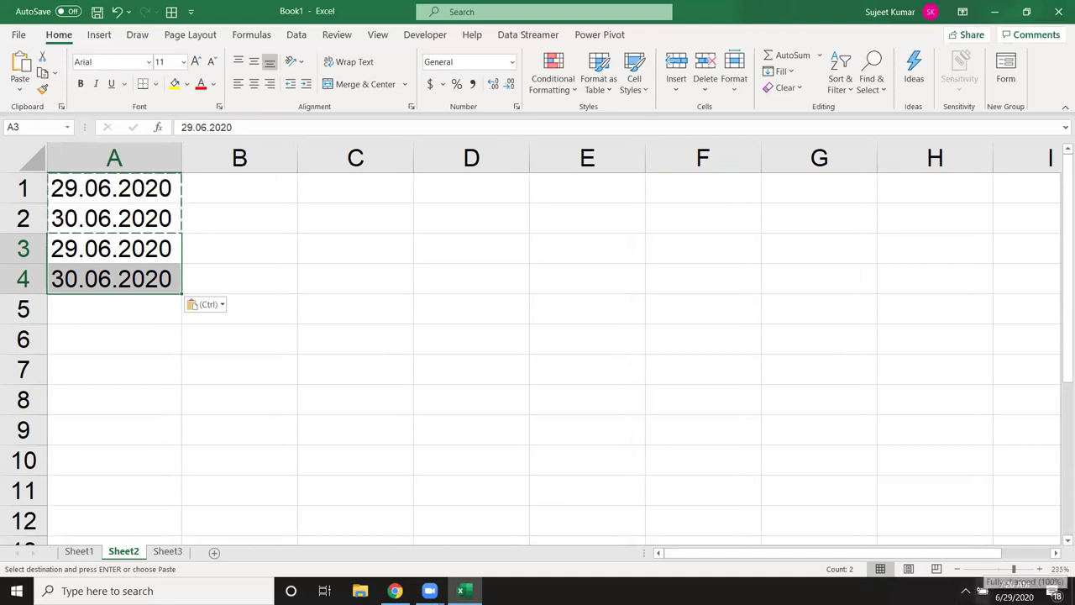
pyautogui.click(385, 341)
pyautogui.press('Escape')
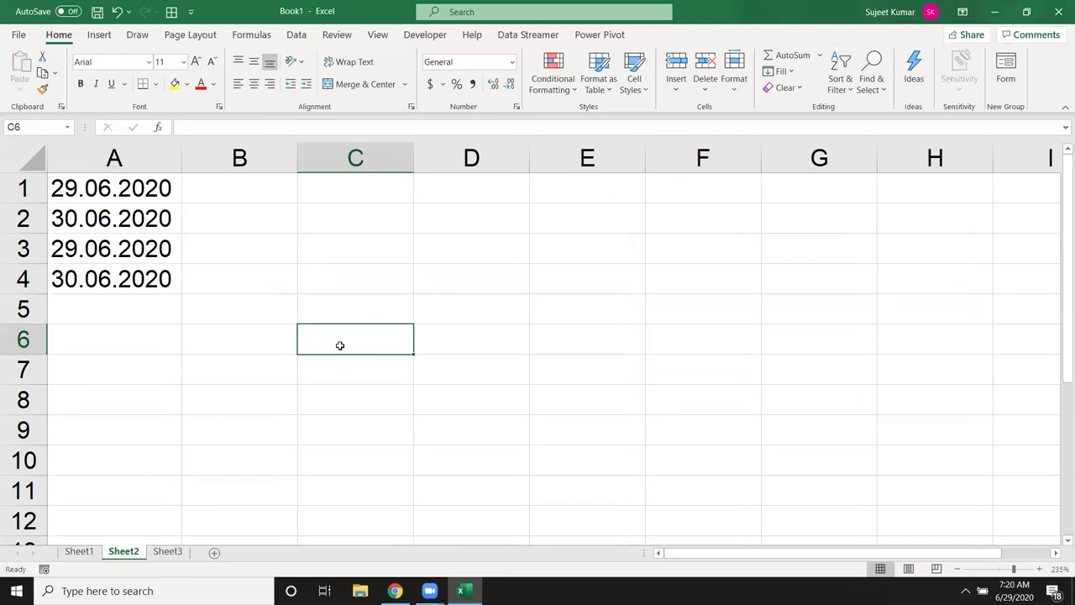
pyautogui.click(158, 200)
pyautogui.moveTo(158, 199); pyautogui.dragTo(152, 279)
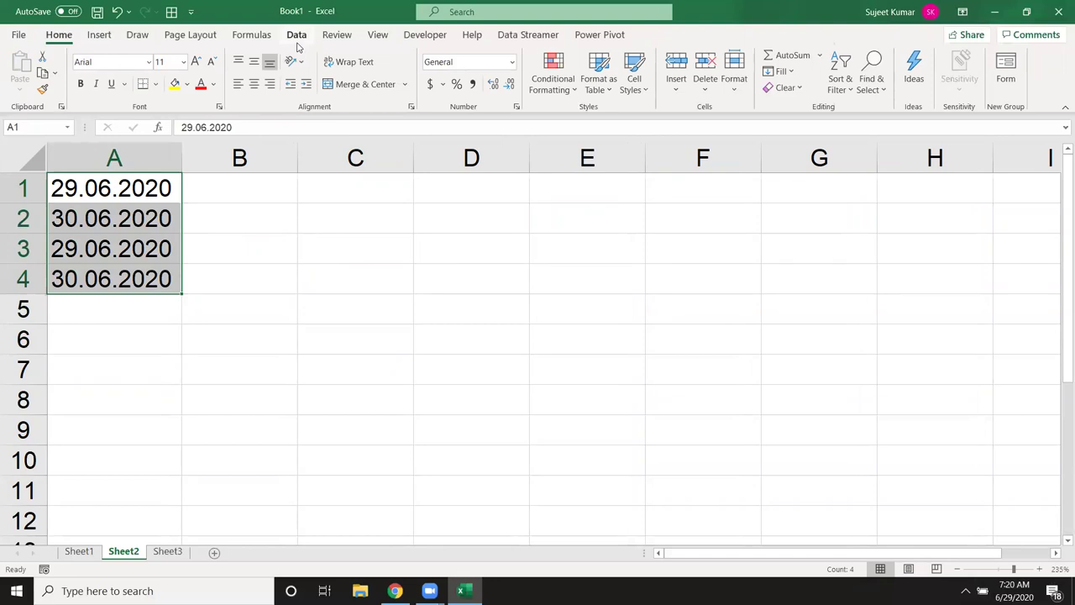
# Run Text to Columns on the dotted text in A1:A4 with DMY date format, producing 6/29/2020 and 6/30/2020.
pyautogui.click(297, 42)
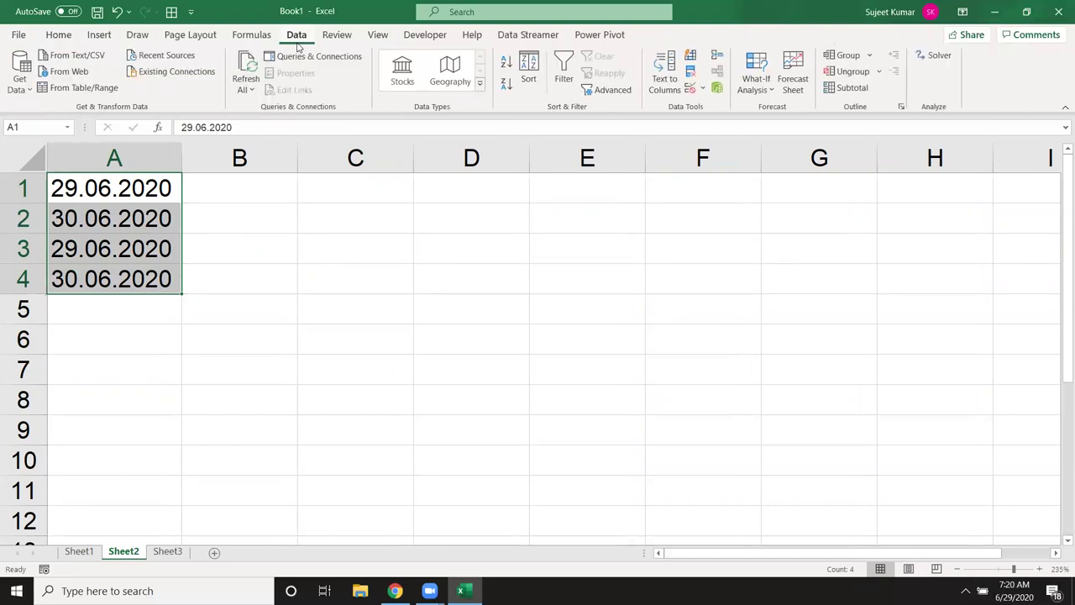
pyautogui.click(668, 94)
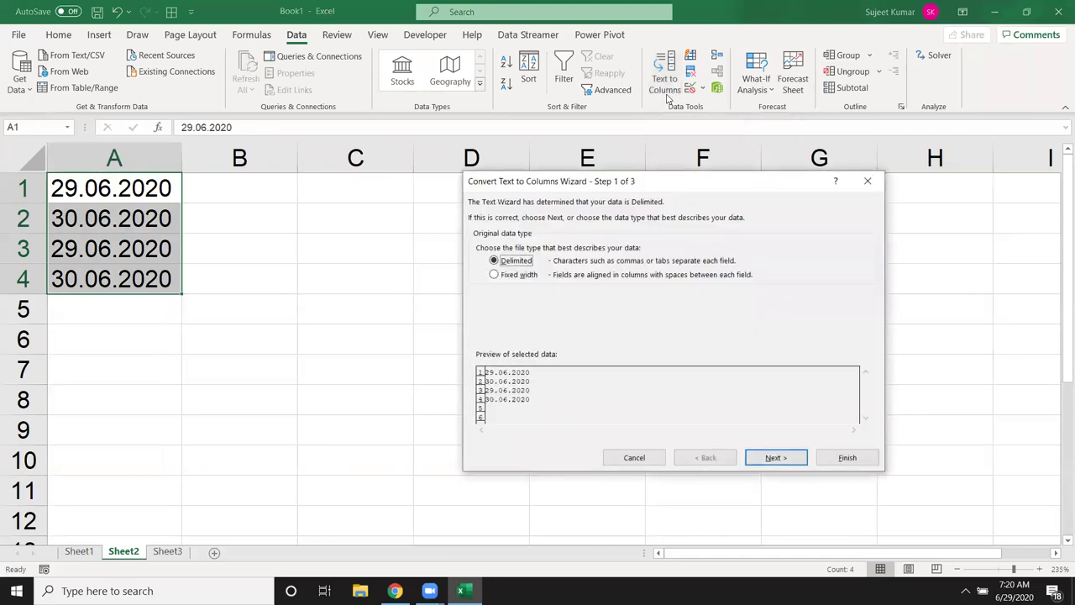
pyautogui.click(778, 459)
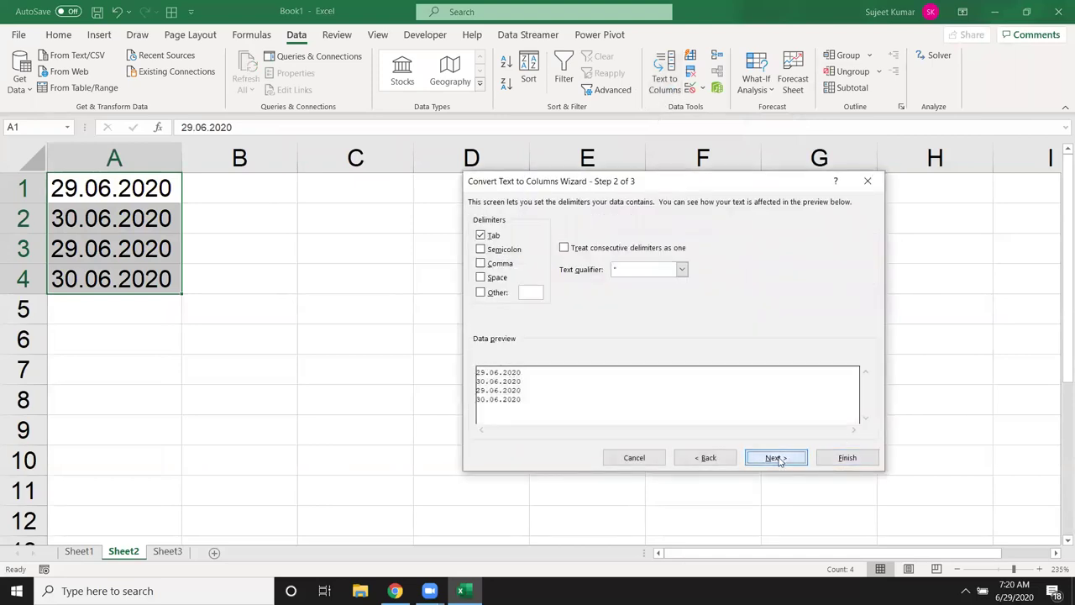
pyautogui.click(759, 458)
pyautogui.click(548, 264)
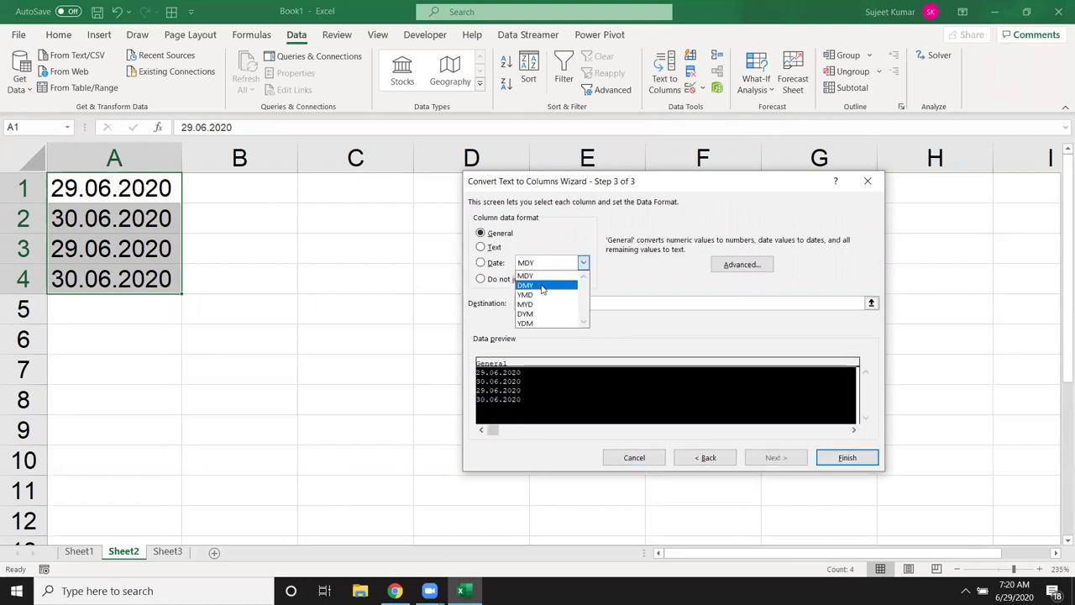
pyautogui.click(543, 286)
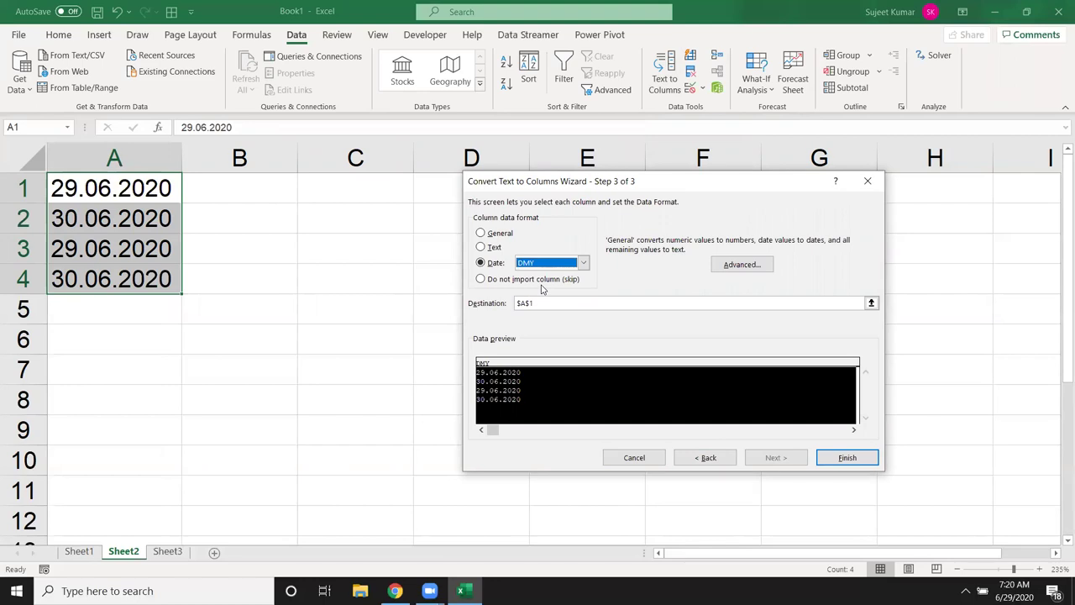
pyautogui.click(842, 459)
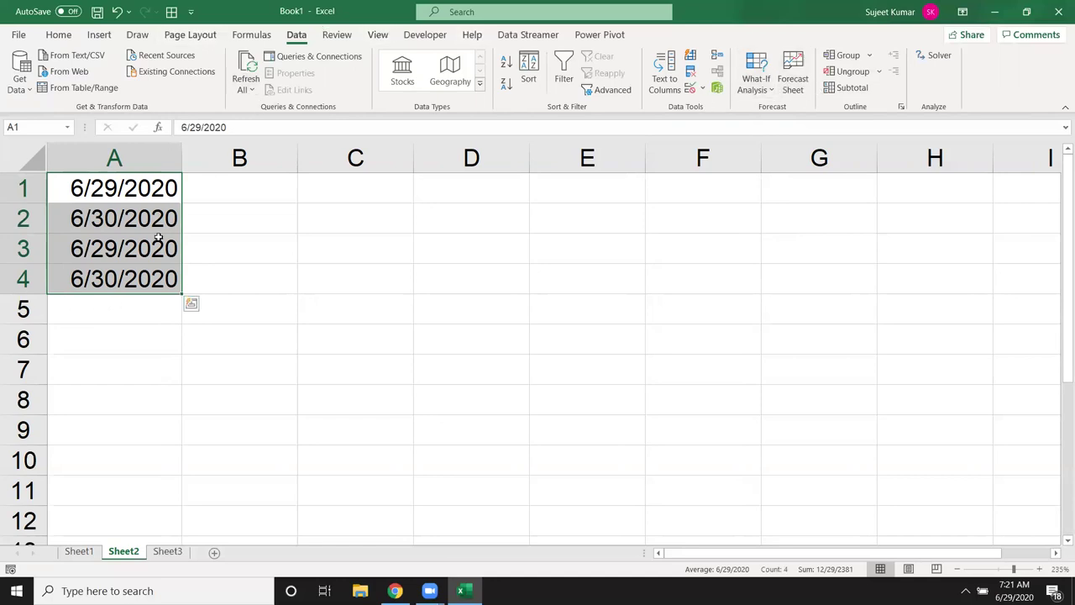
# Look over the Home ribbon's Sort & Filter choices and flip between Sheet1 and Sheet2.
pyautogui.click(61, 34)
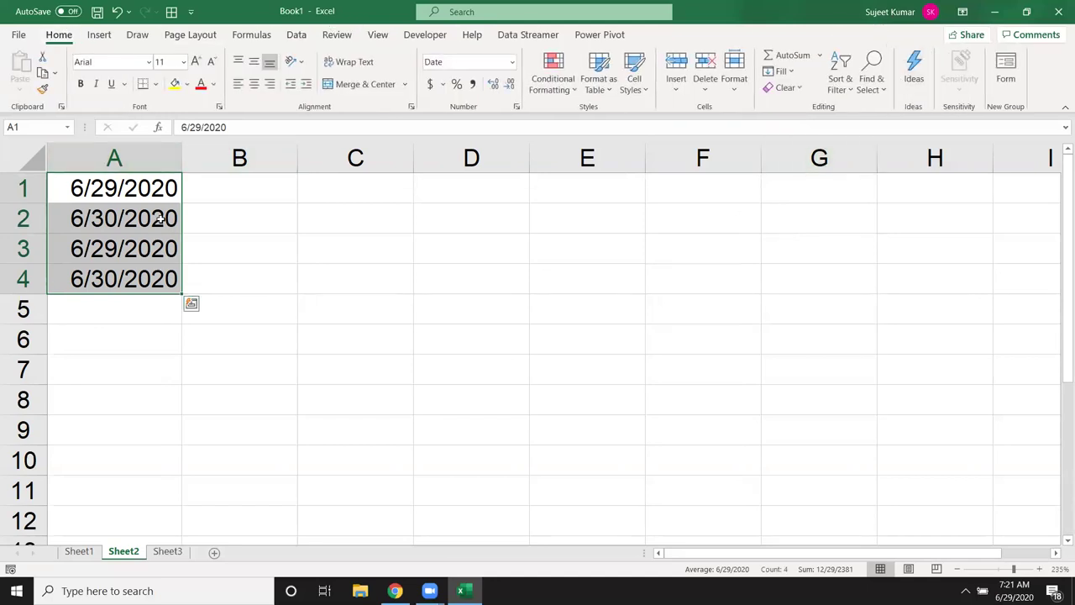
pyautogui.click(840, 84)
pyautogui.click(465, 277)
pyautogui.click(89, 552)
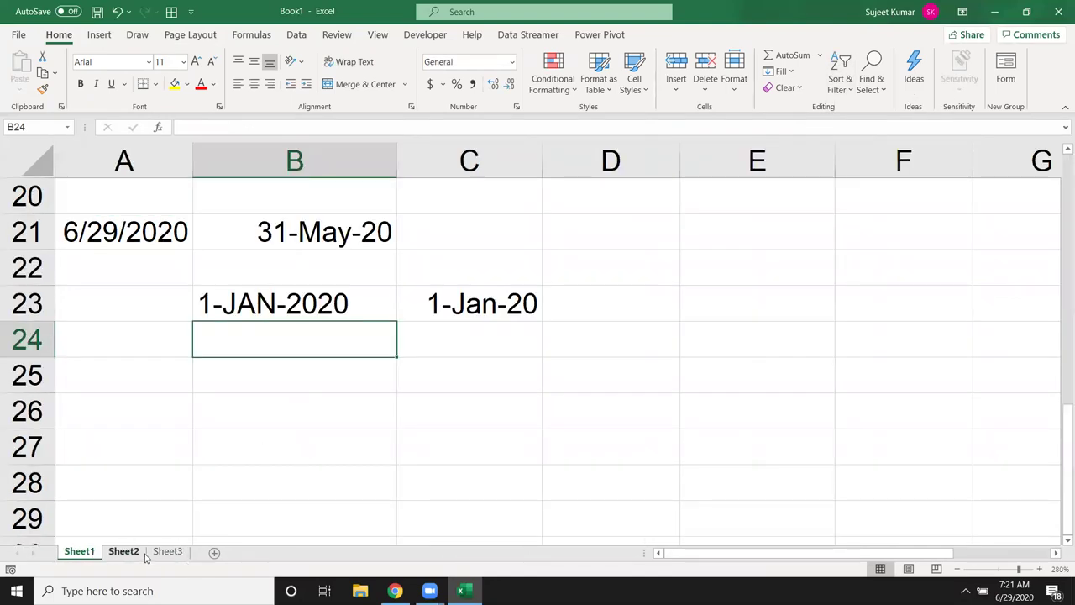
pyautogui.click(143, 551)
# Widen column C, enter 20200629 in C1 and Flash Fill it down through C5.
pyautogui.moveTo(413, 160); pyautogui.dragTo(481, 170)
pyautogui.click(378, 187)
pyautogui.write('2')
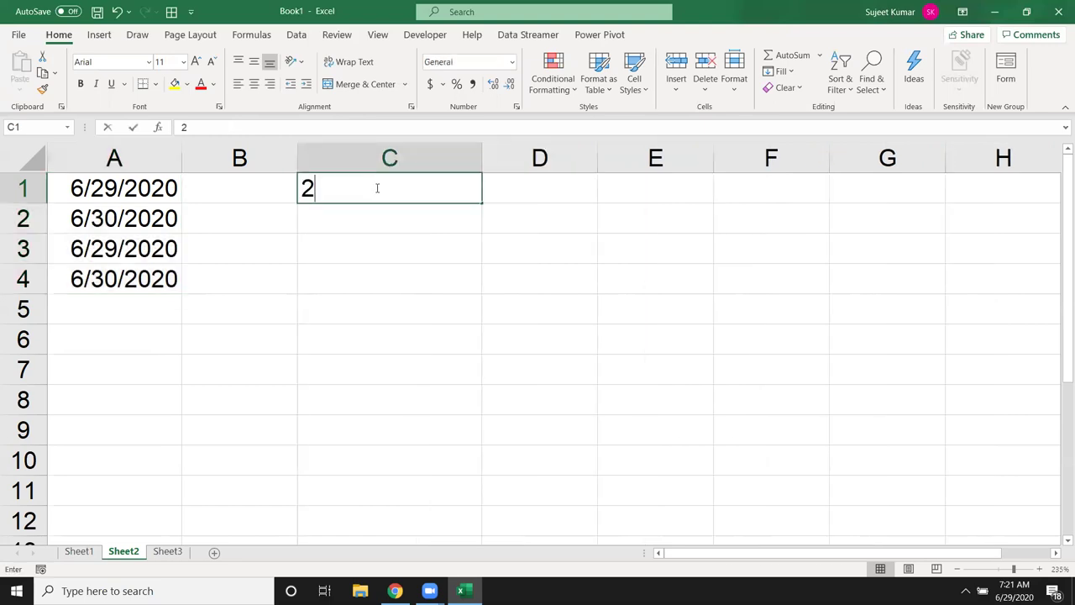
pyautogui.write('0200629')
pyautogui.press('Return')
pyautogui.moveTo(380, 188); pyautogui.dragTo(409, 296)
pyautogui.hotkey('ctrl', 'e')
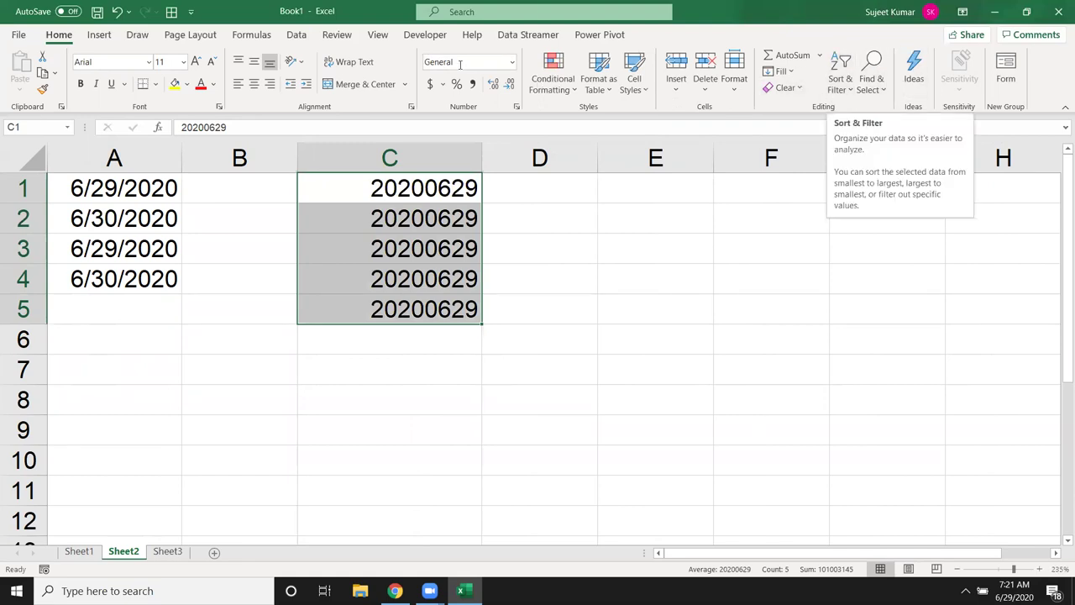
# Run Text to Columns on C1:C5 with YMD date order so they read 6/29/2020.
pyautogui.click(301, 38)
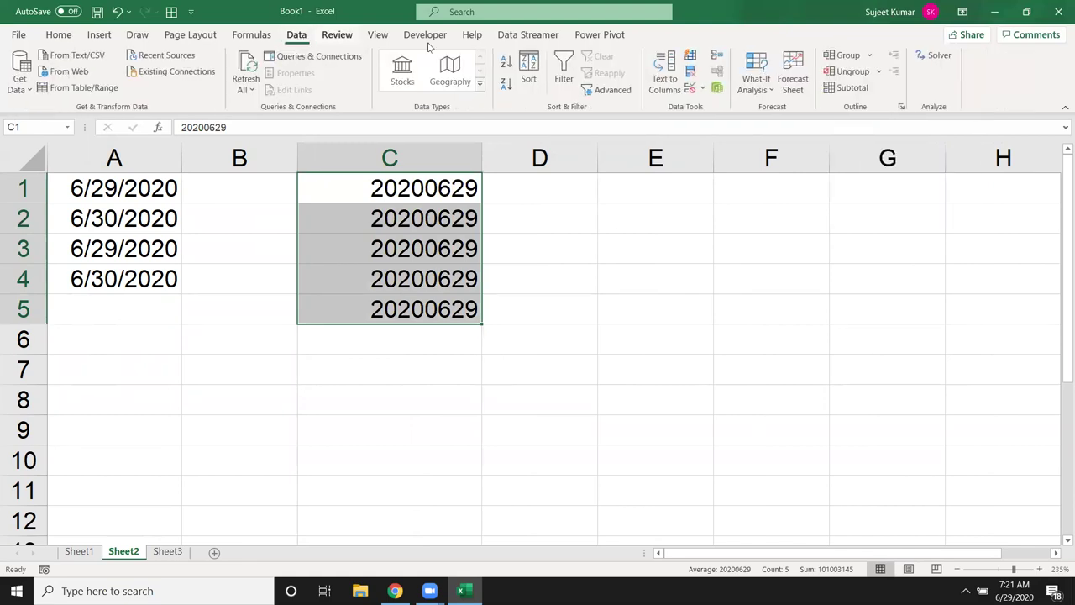
pyautogui.click(664, 74)
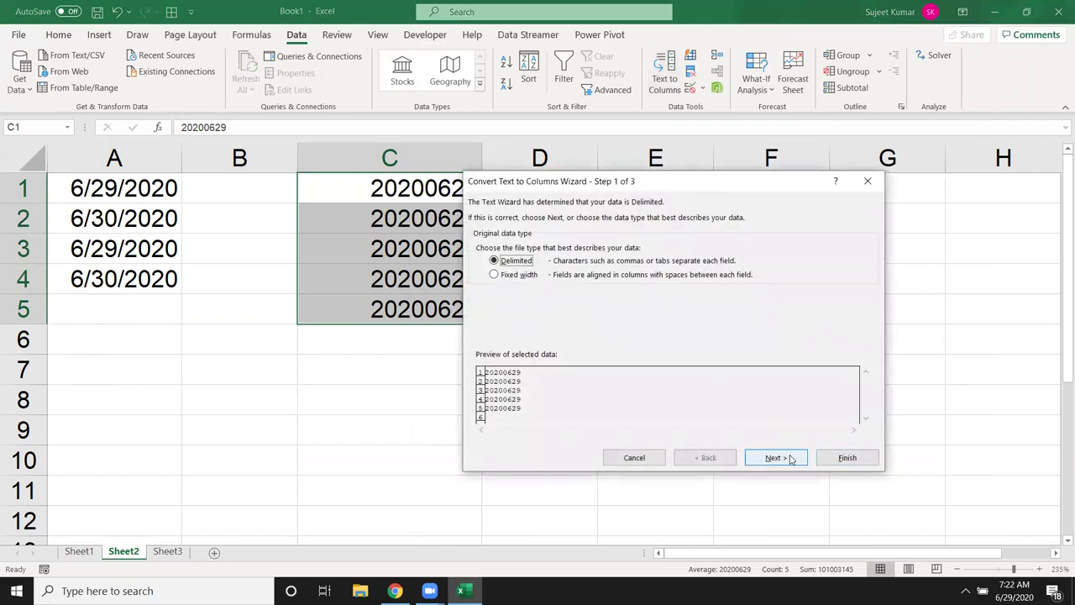
pyautogui.click(789, 463)
pyautogui.click(789, 462)
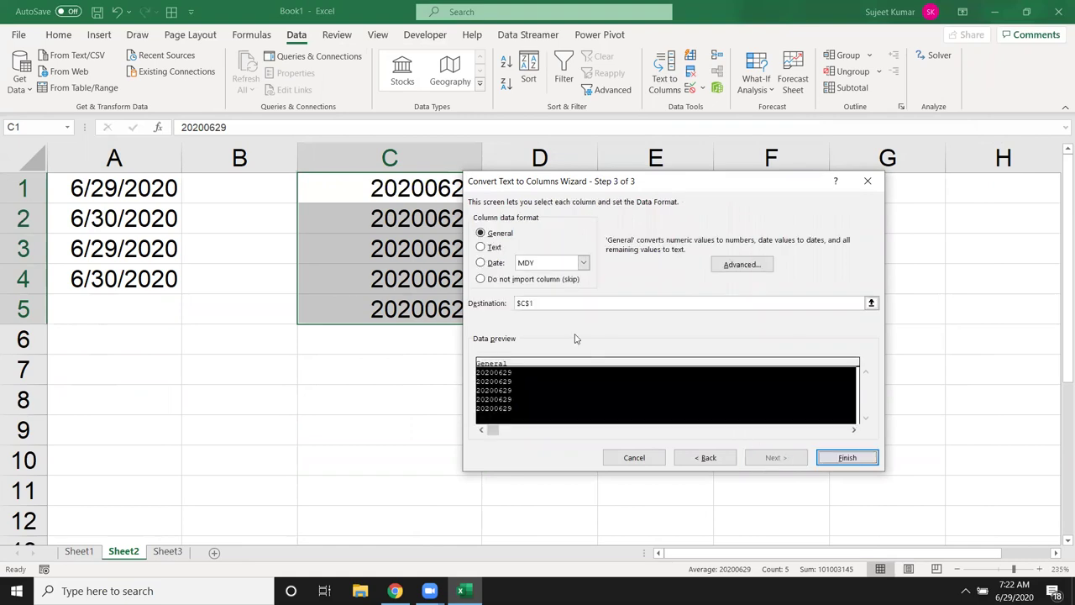
pyautogui.click(545, 264)
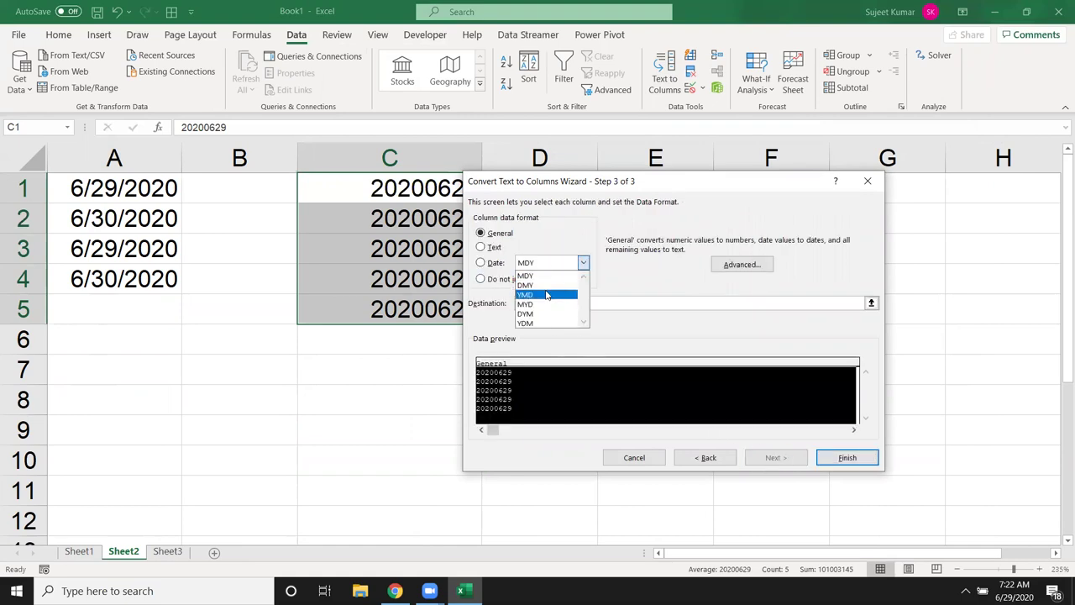
pyautogui.click(546, 295)
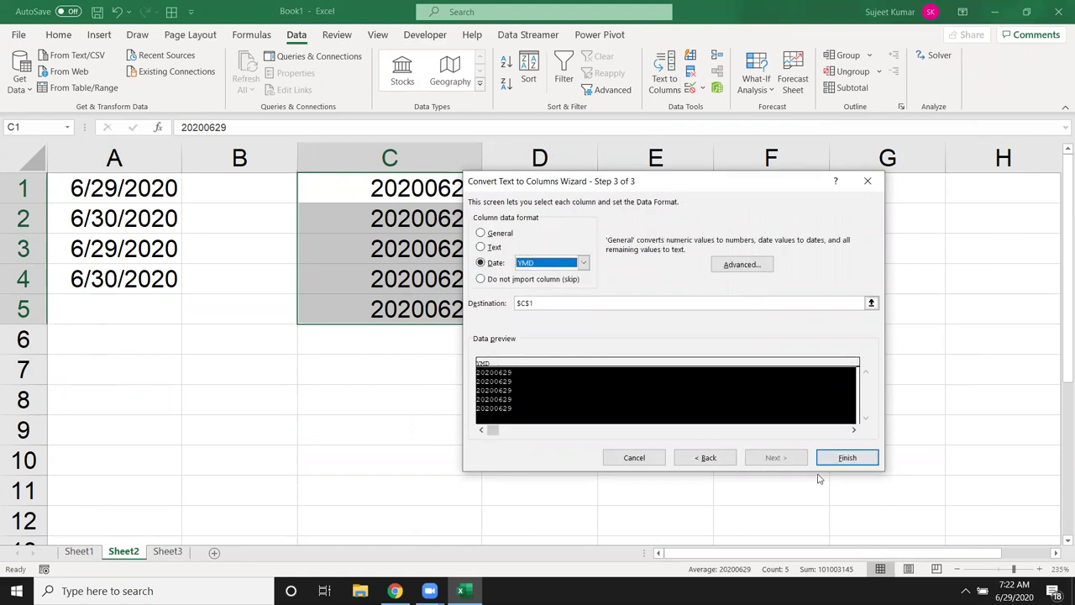
pyautogui.click(848, 458)
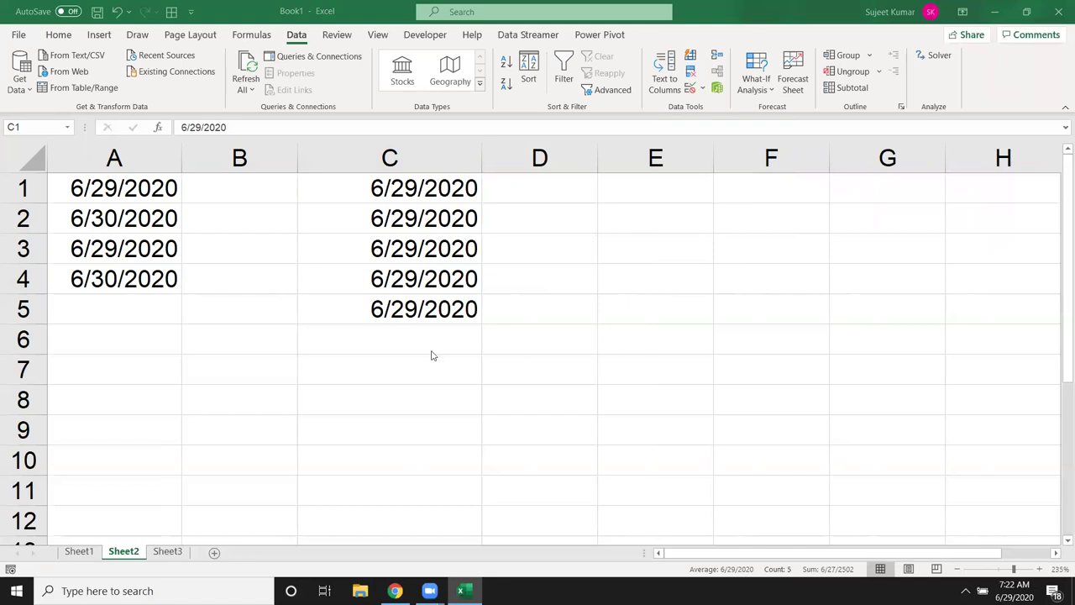
pyautogui.click(79, 551)
# Browse the Math & Trig and Date & Time lists in the Formulas function library.
pyautogui.click(263, 403)
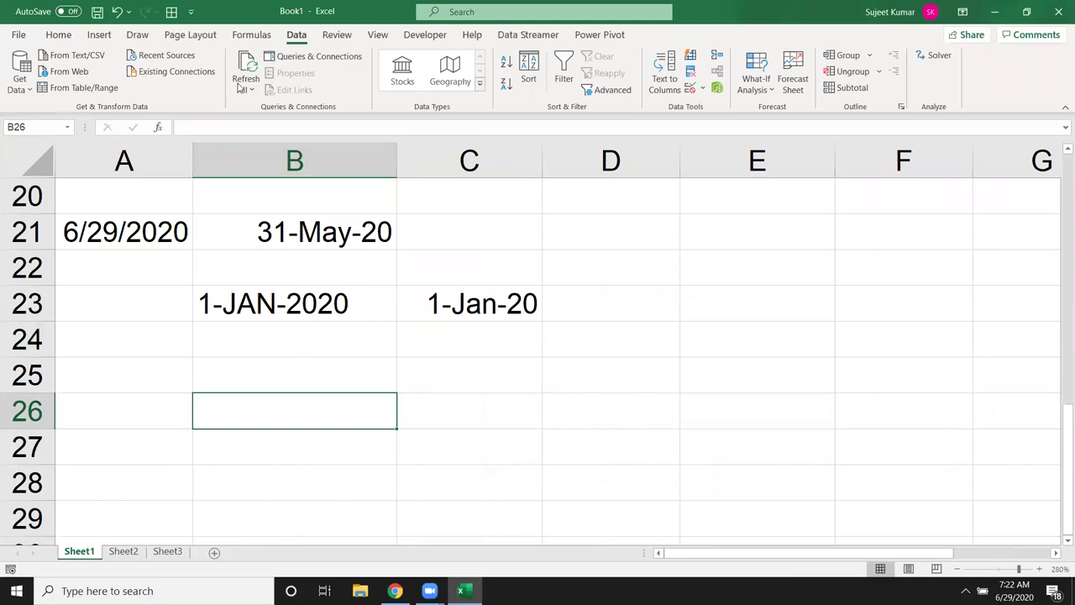
pyautogui.click(71, 39)
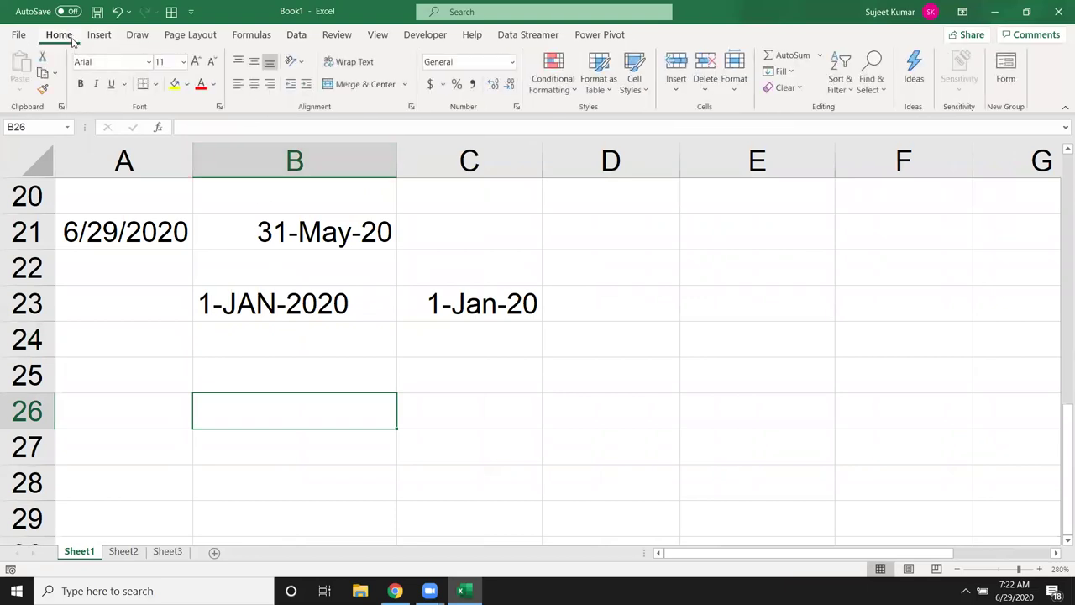
pyautogui.click(251, 34)
pyautogui.click(300, 88)
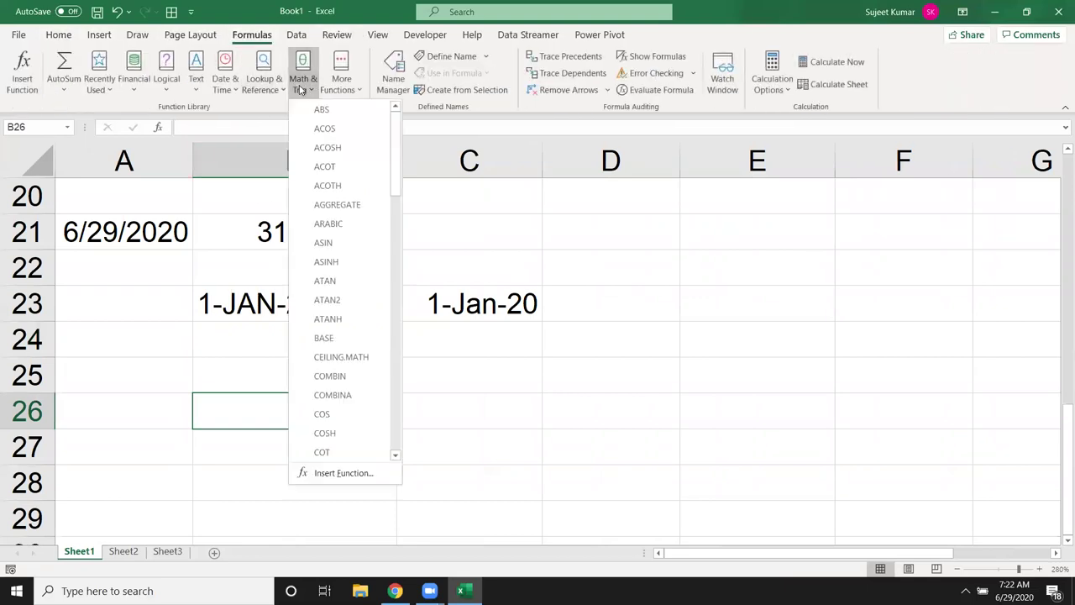
pyautogui.click(244, 92)
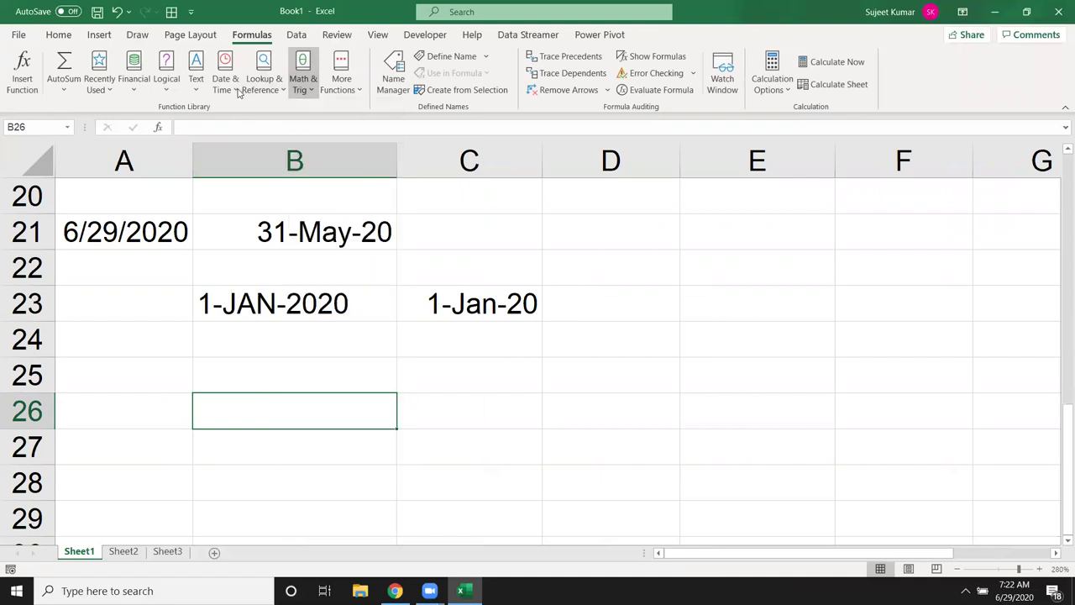
pyautogui.click(239, 91)
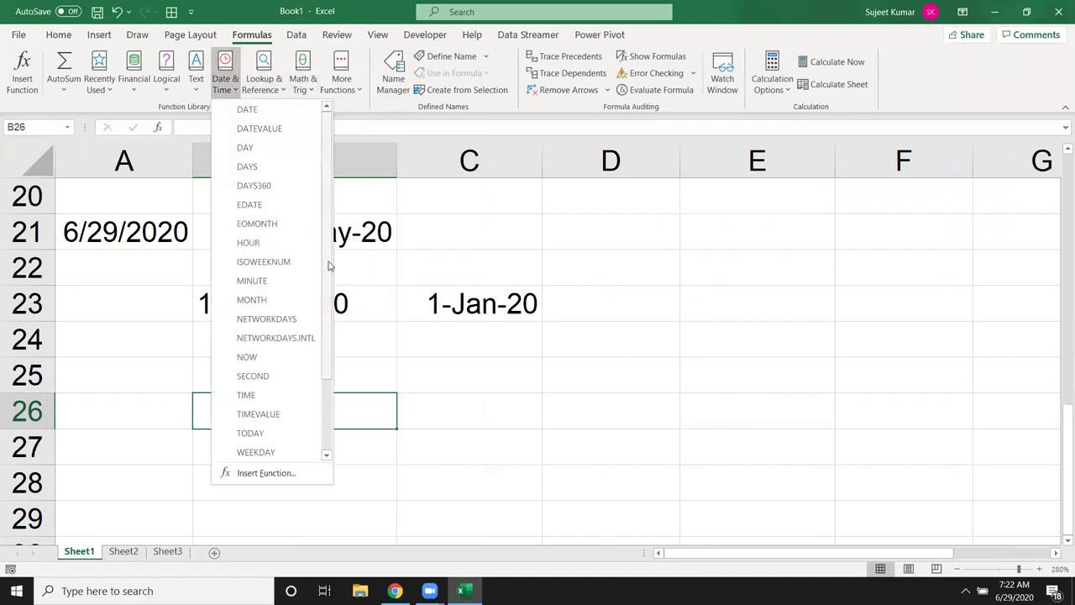
pyautogui.moveTo(328, 302); pyautogui.dragTo(332, 354)
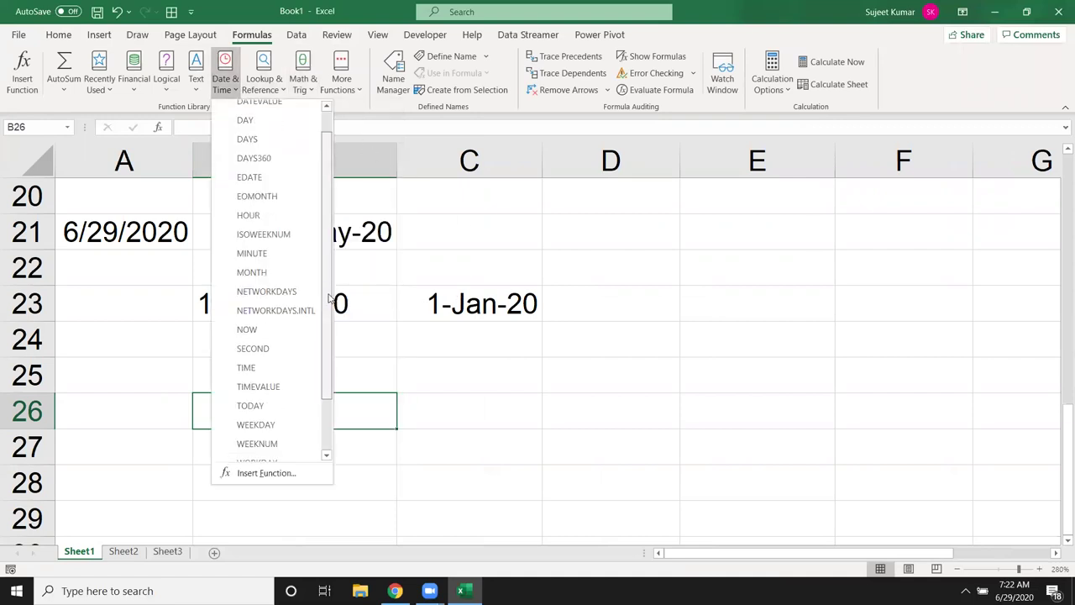
pyautogui.click(422, 376)
# Put today's date (6/29/2020) in A25 and 20 in B25.
pyautogui.click(170, 377)
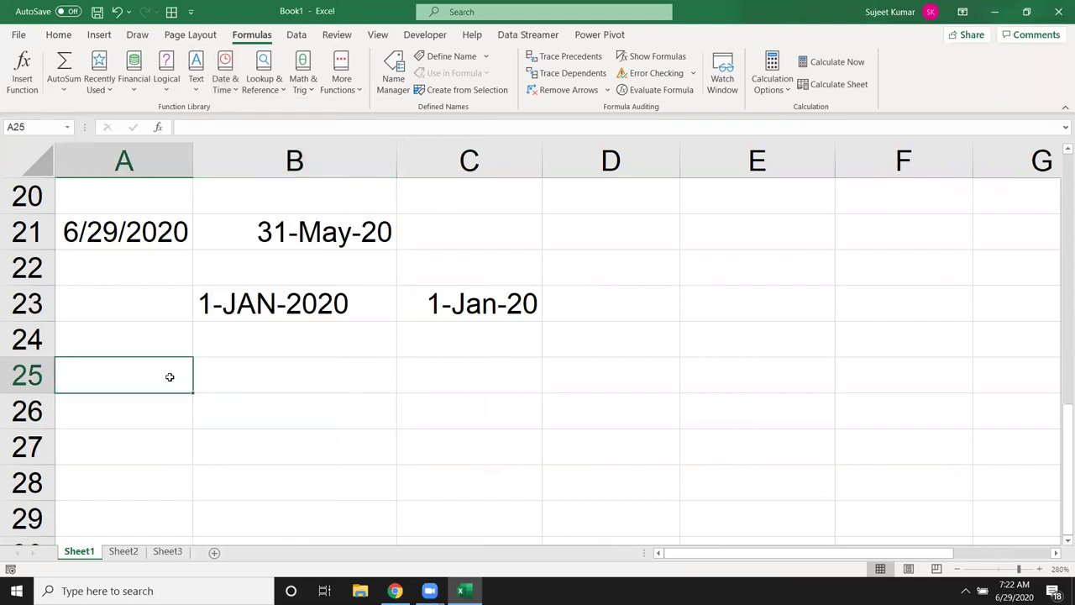
pyautogui.hotkey('ctrl', ';')
pyautogui.press('Return')
pyautogui.click(170, 378)
pyautogui.press('Right')
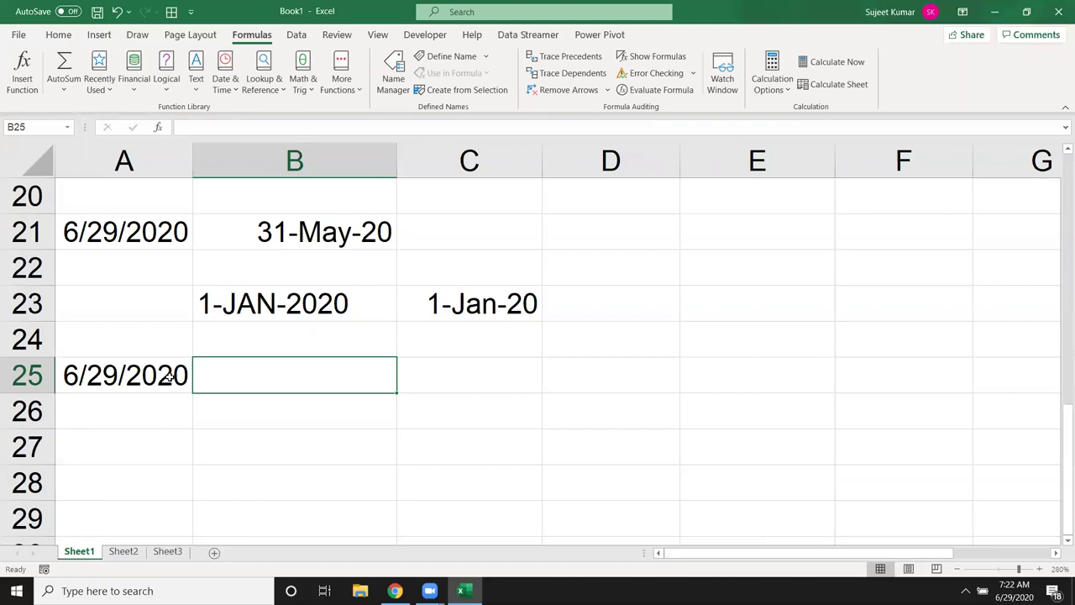
pyautogui.write('20')
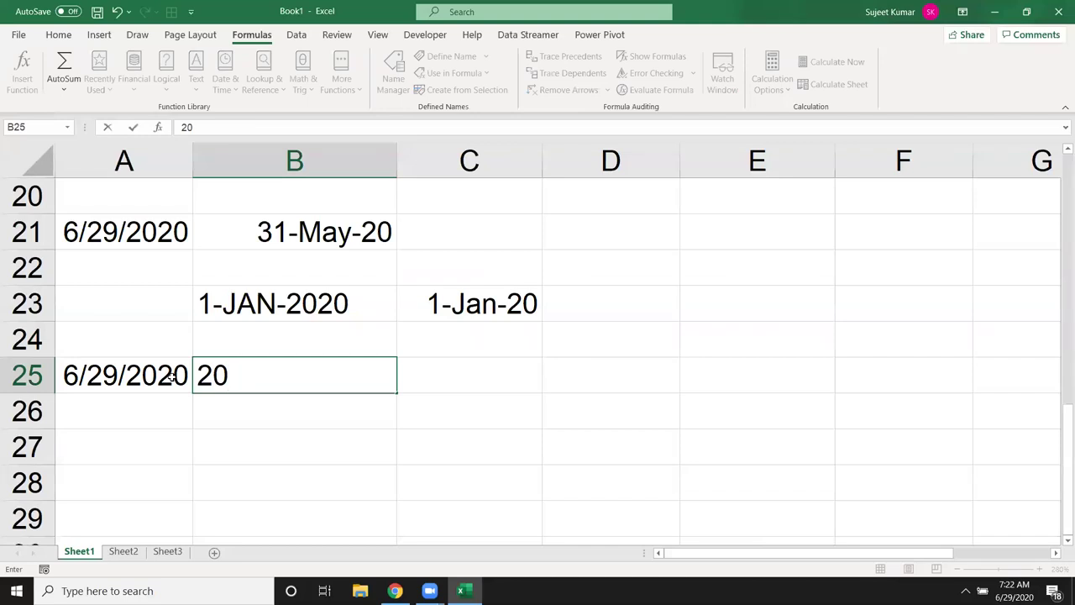
pyautogui.press('Return')
# Try =A25+B25 in C25 to get 7/19/2020, then clear the cell.
pyautogui.press('Up')
pyautogui.press('Right')
pyautogui.write('=')
pyautogui.press('Left')
pyautogui.press('Left')
pyautogui.write('+')
pyautogui.press('Left')
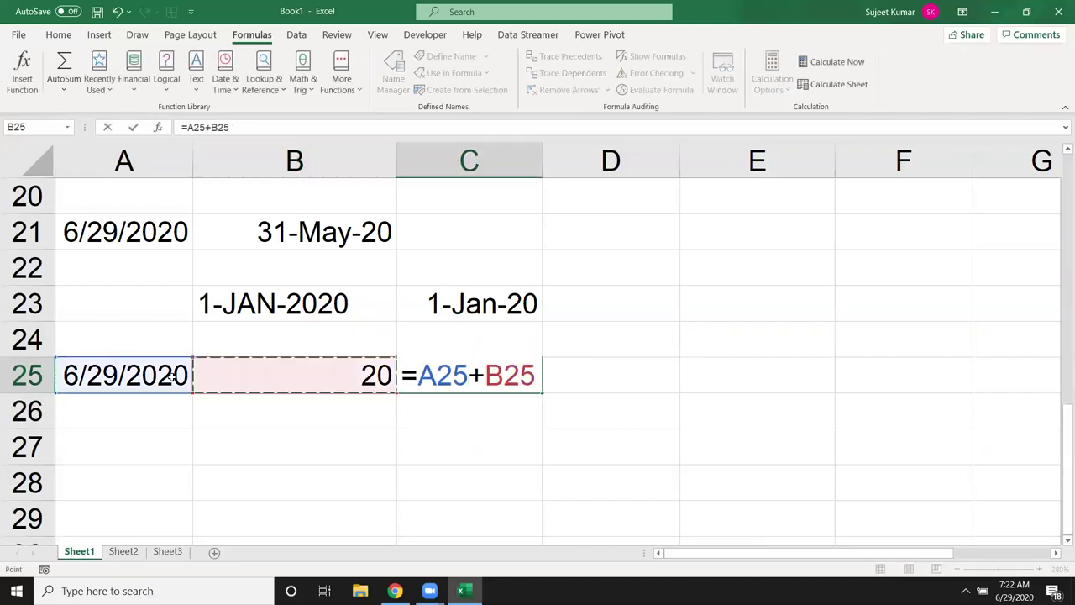
pyautogui.press('Return')
pyautogui.press('Up')
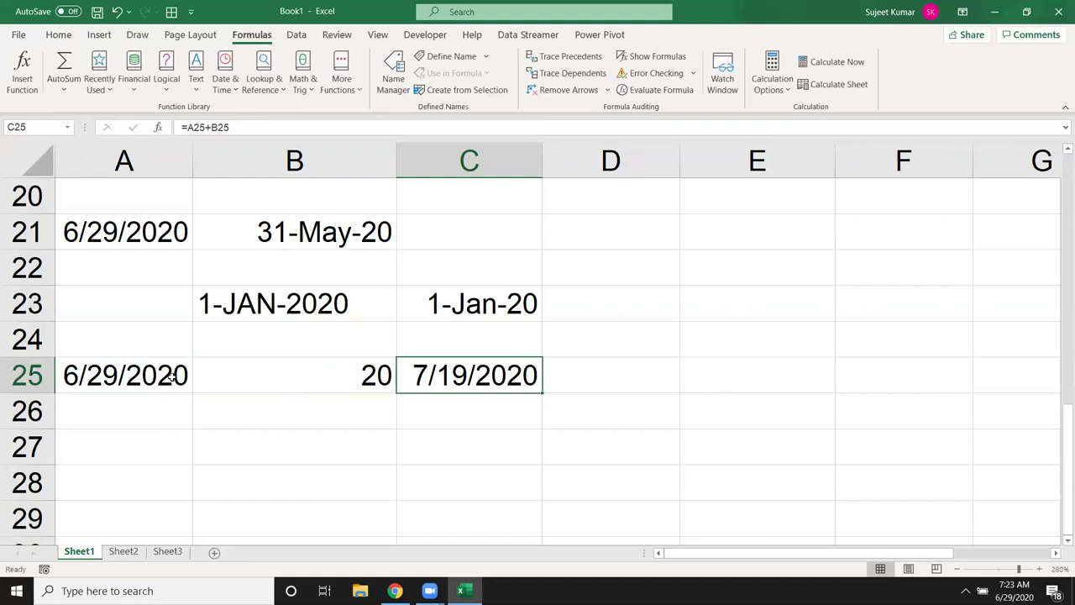
pyautogui.press('Delete')
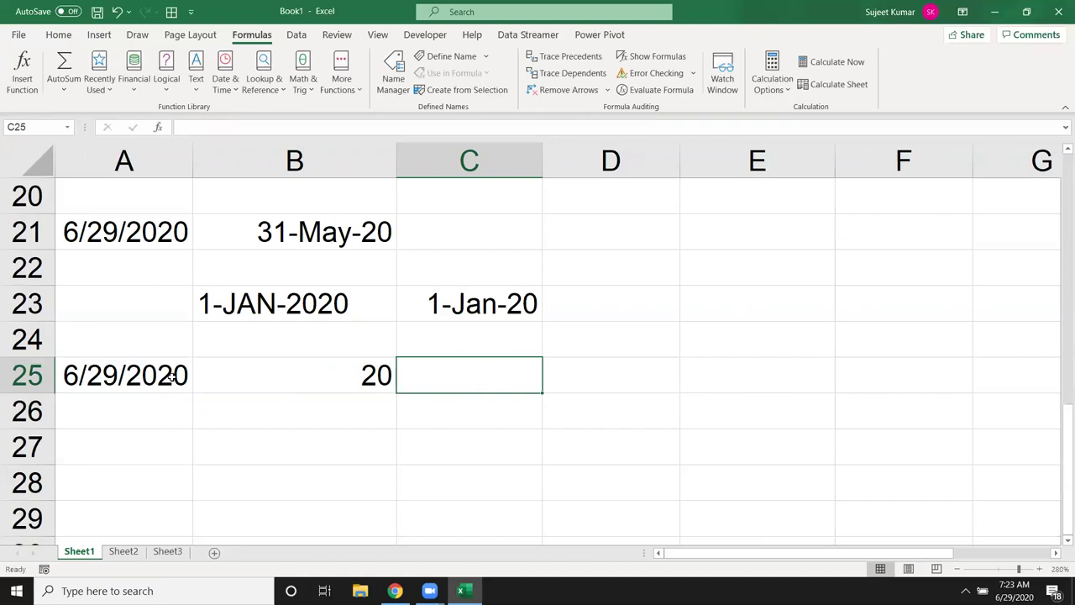
# Enter =WORKDAY(A25,B25,F20:F27) in C25, returning 7/27/2020.
pyautogui.write('=wo')
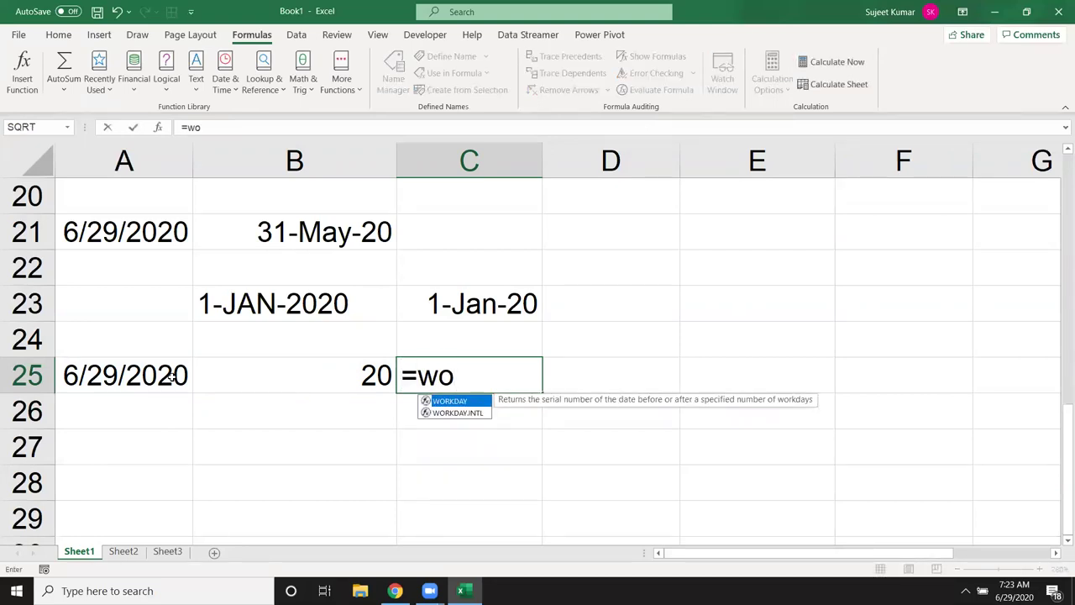
pyautogui.press('Tab')
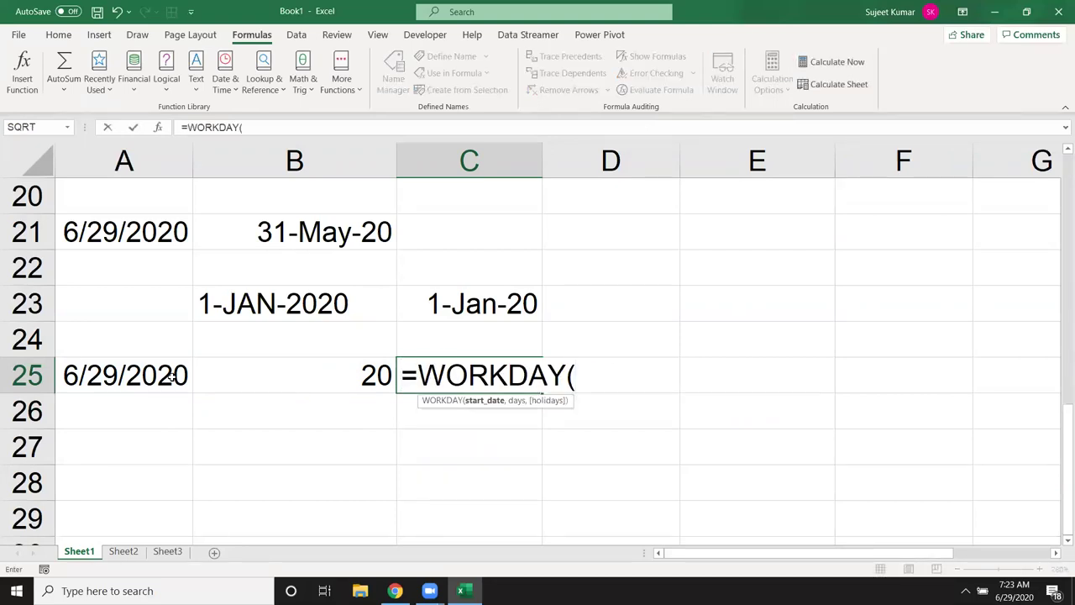
pyautogui.click(171, 377)
pyautogui.write(',')
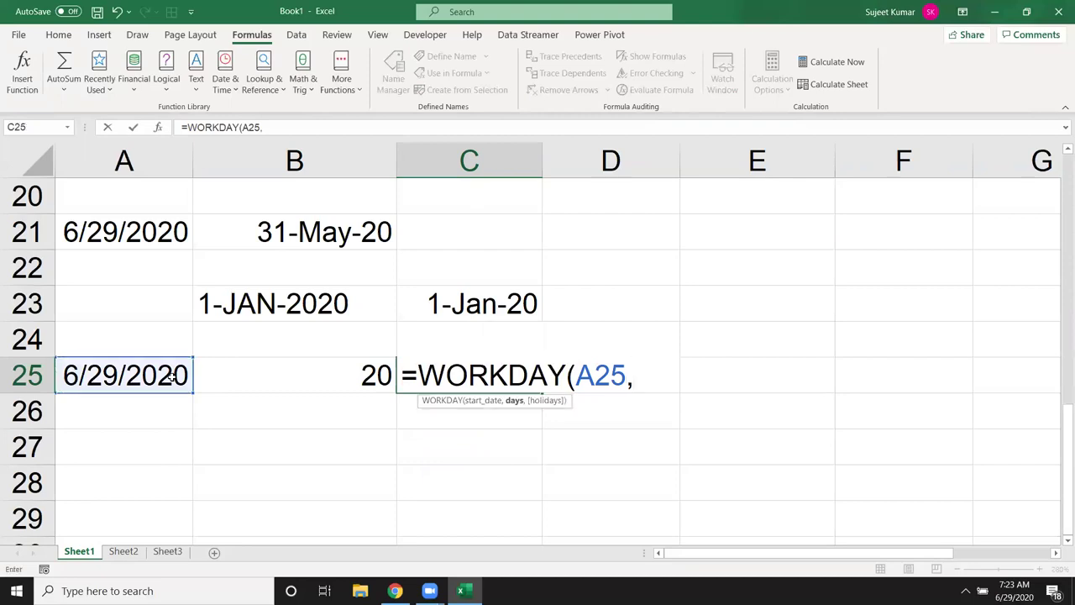
pyautogui.press('Left')
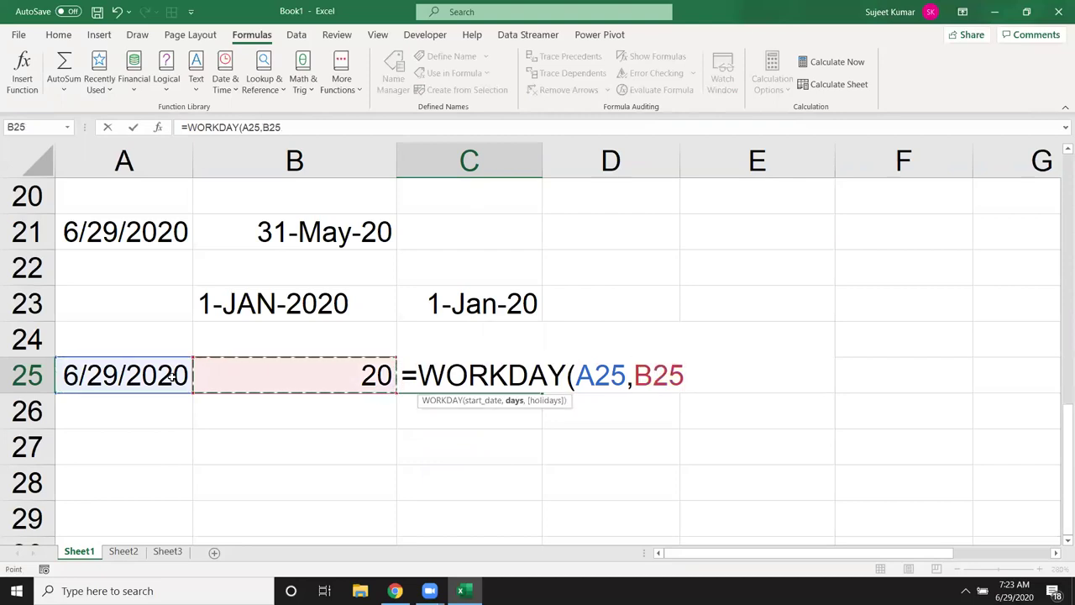
pyautogui.write(',')
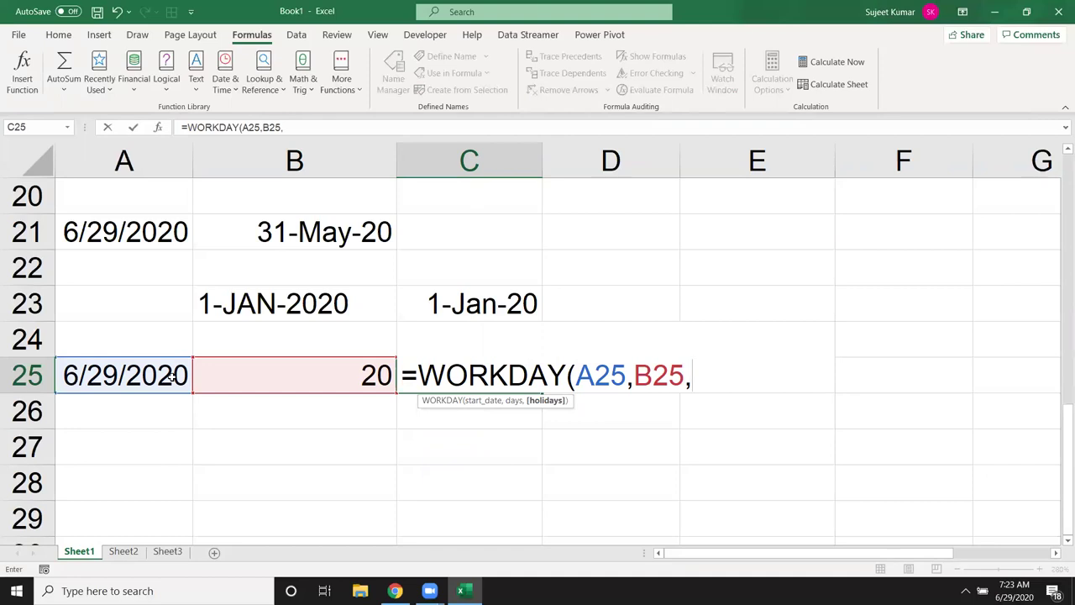
pyautogui.moveTo(918, 189); pyautogui.dragTo(919, 446)
pyautogui.write(')')
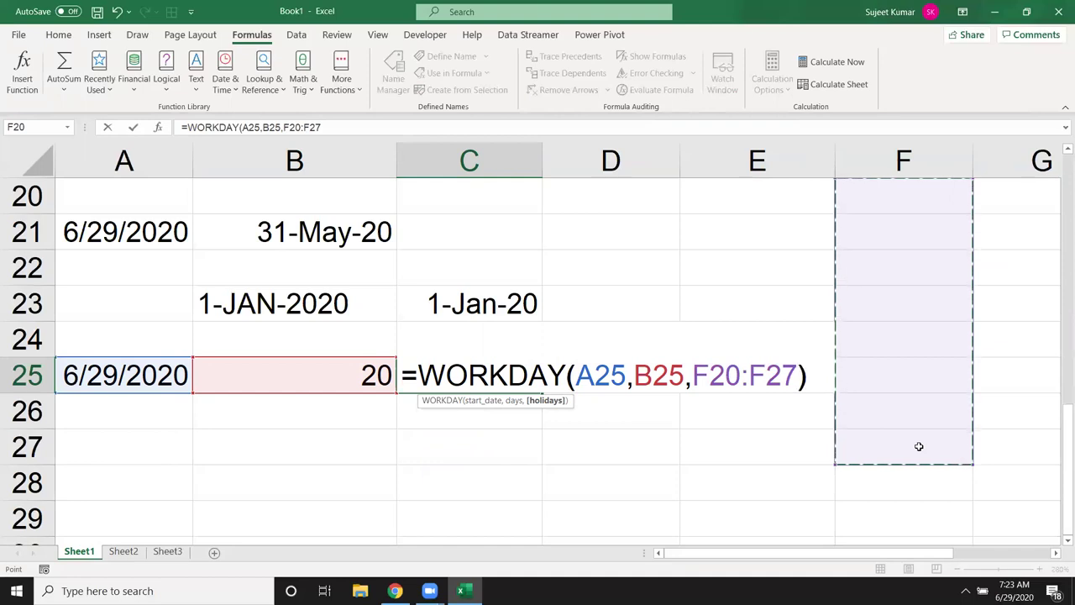
pyautogui.press('Return')
pyautogui.press('Up')
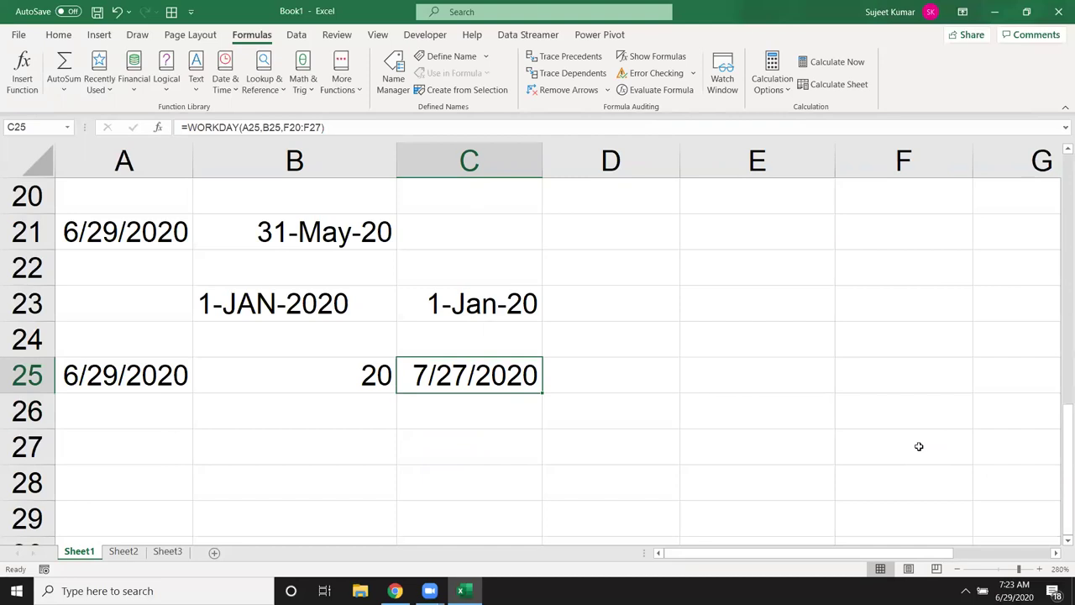
# Copy the start date and 20 days from A25:B25 down into A26:B26.
pyautogui.press('Left')
pyautogui.press('Left')
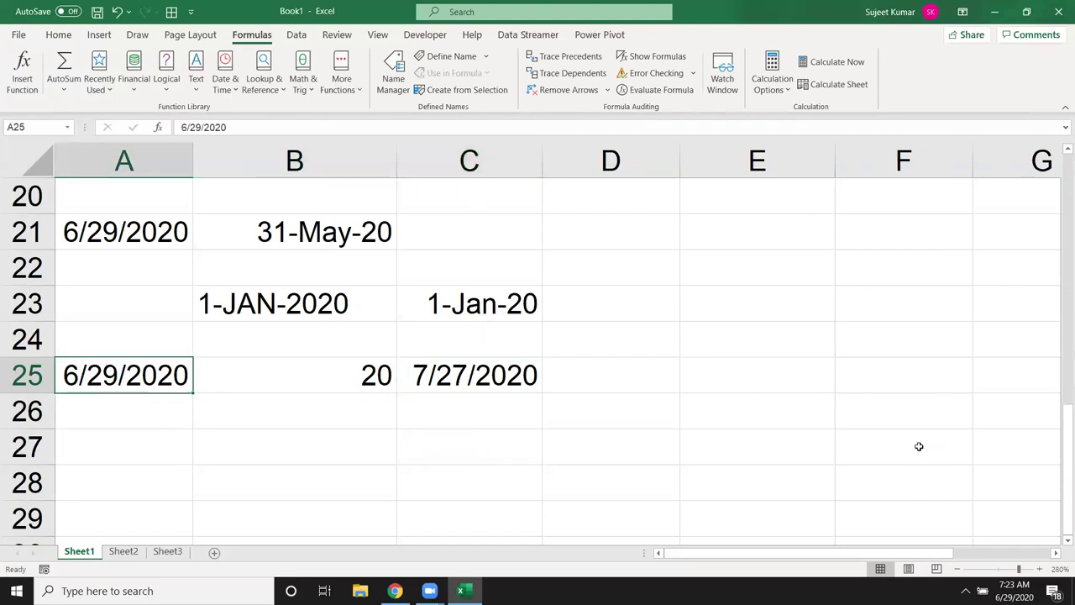
pyautogui.hotkey('shift', 'Down')
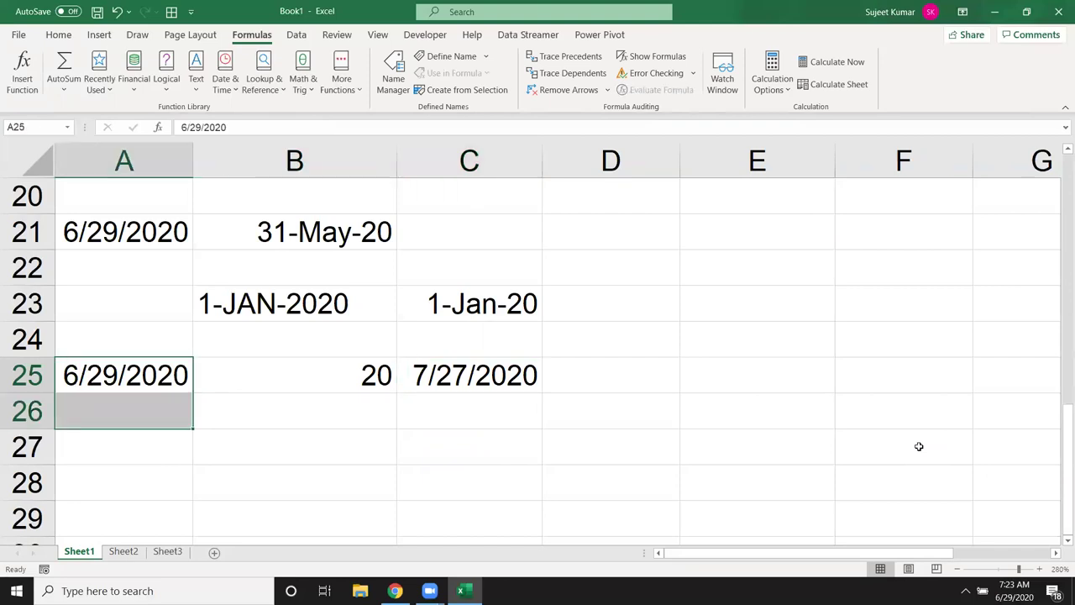
pyautogui.hotkey('ctrl', 'd')
pyautogui.press('Right')
pyautogui.hotkey('shift', 'Down')
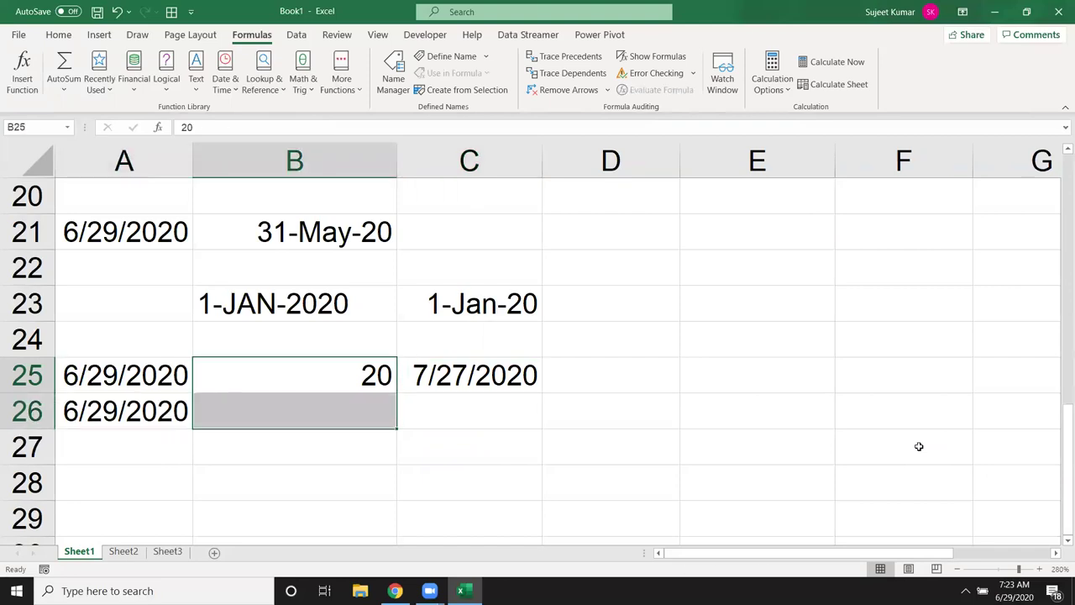
pyautogui.hotkey('ctrl', 'd')
pyautogui.press('Right')
pyautogui.press('Down')
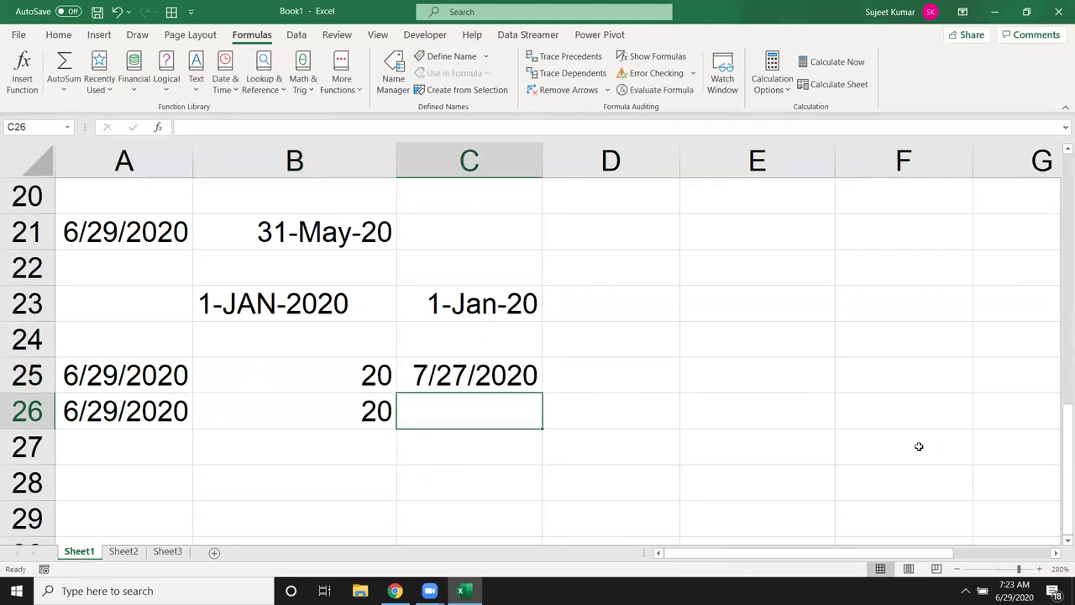
# Enter =WORKDAY.INTL(A26,B26,11,F21:F27) in C26 with the Sunday-only weekend code.
pyautogui.write('=wo')
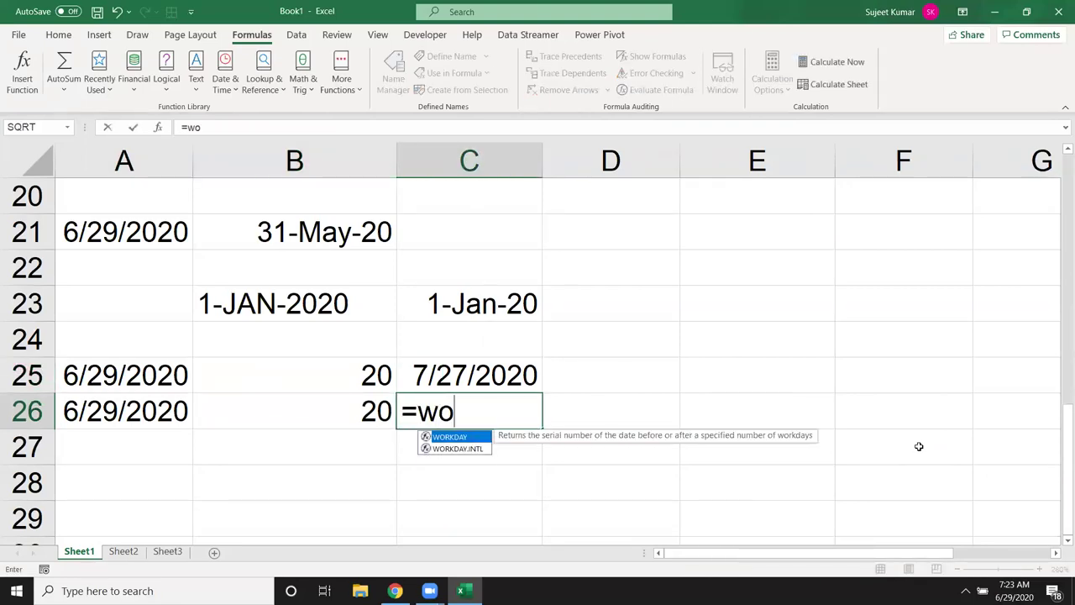
pyautogui.press('Down')
pyautogui.press('Tab')
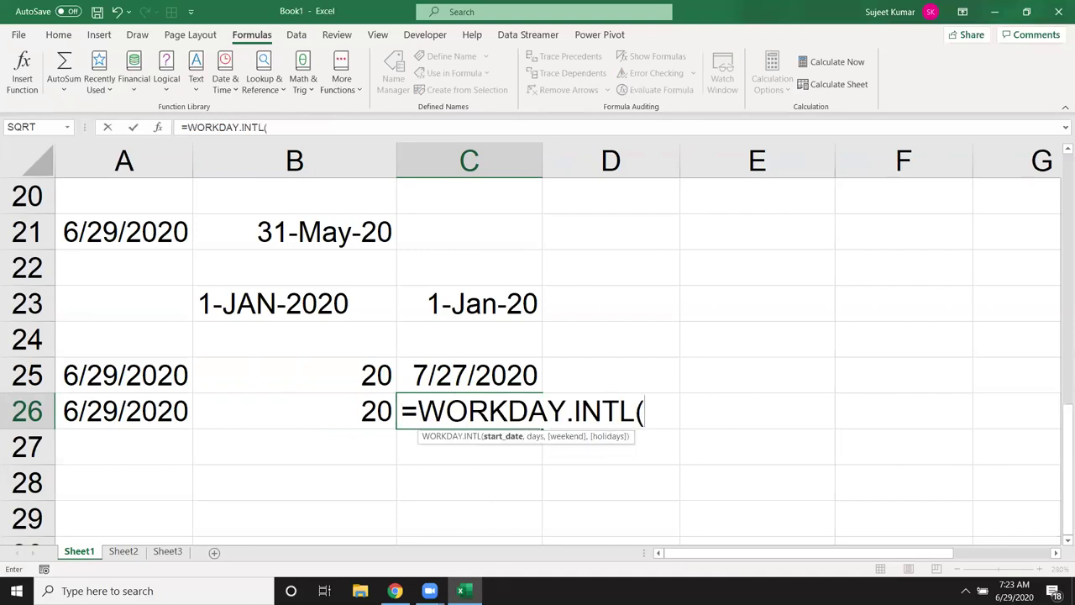
pyautogui.click(153, 412)
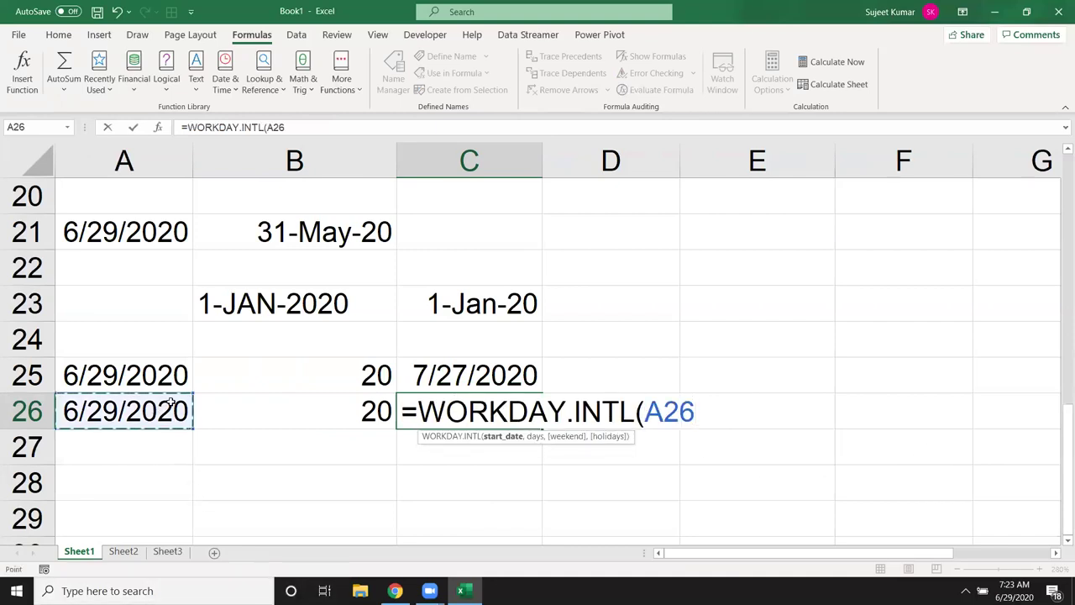
pyautogui.write(',')
pyautogui.click(370, 416)
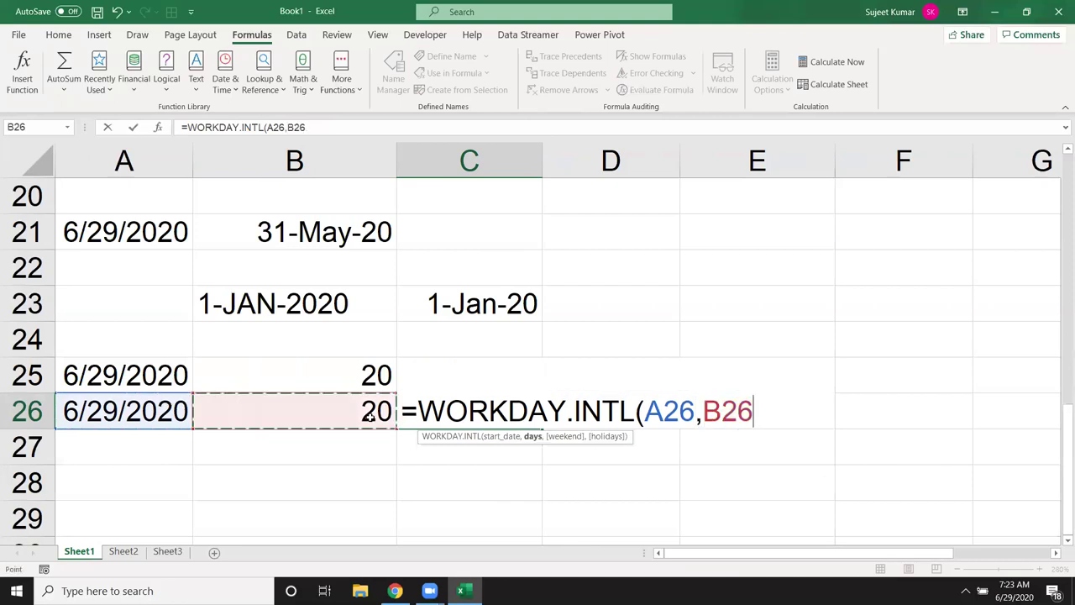
pyautogui.write(',')
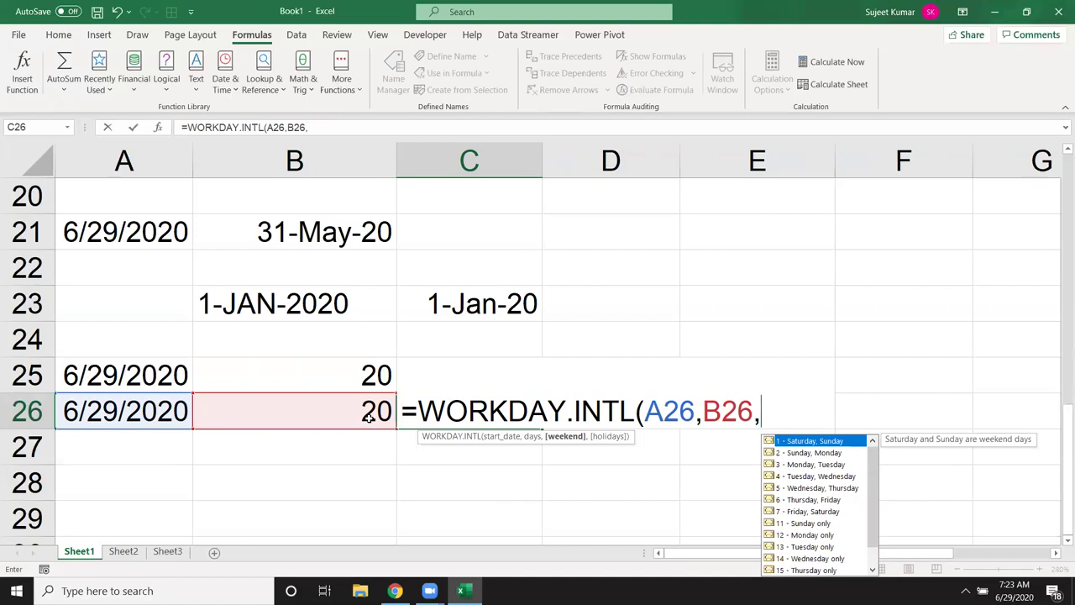
pyautogui.press('Down')
pyautogui.press('Down')
pyautogui.press('Down')
pyautogui.press('Down')
pyautogui.press('Down')
pyautogui.press('Down')
pyautogui.press('Down')
pyautogui.press('Down')
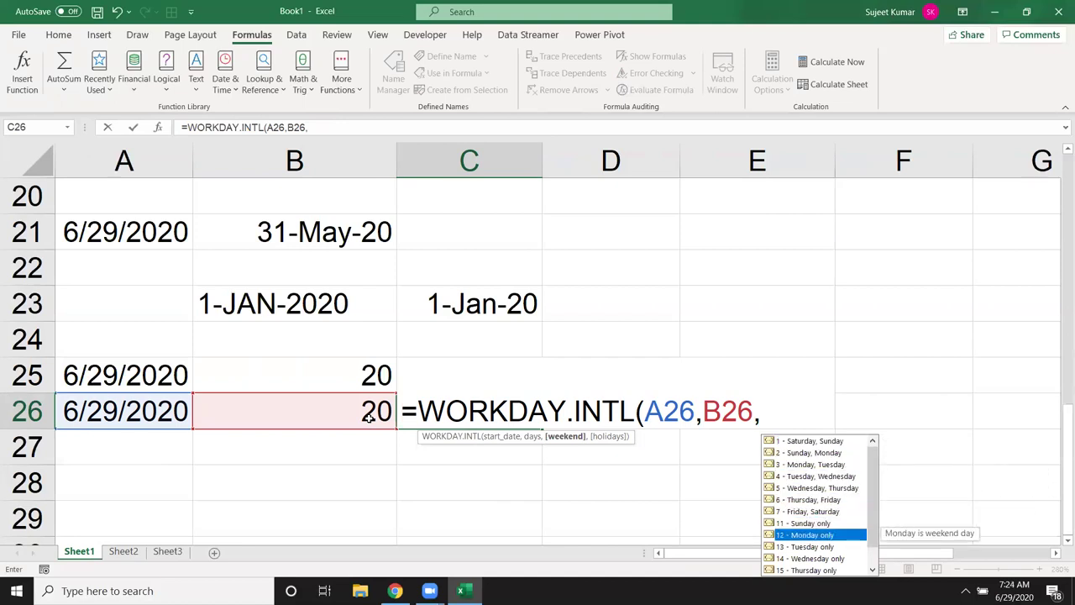
pyautogui.press('Up')
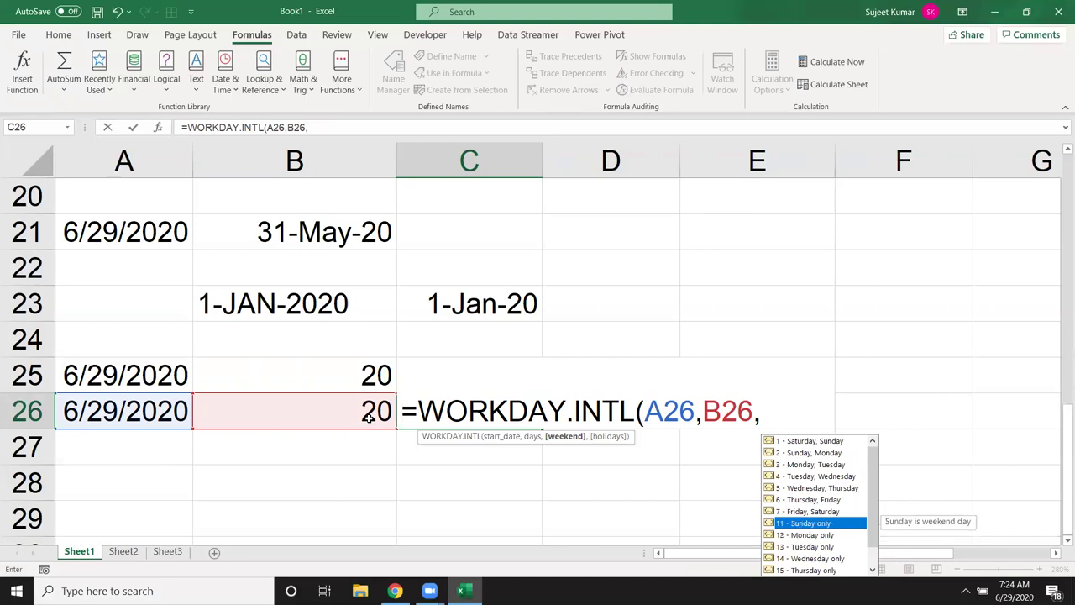
pyautogui.press('Tab')
pyautogui.write(',')
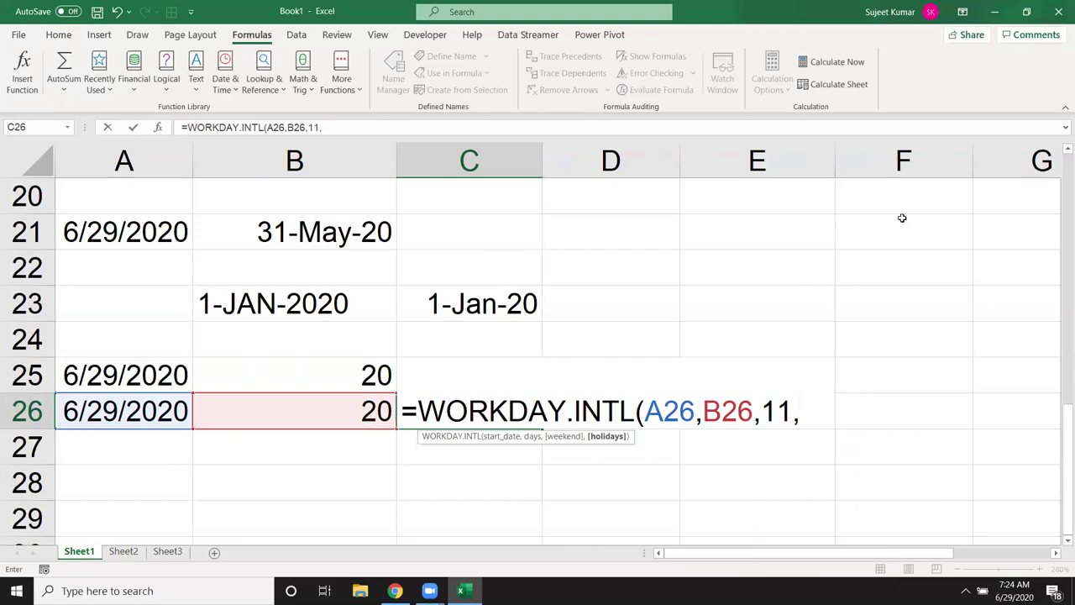
pyautogui.moveTo(902, 219); pyautogui.dragTo(930, 450)
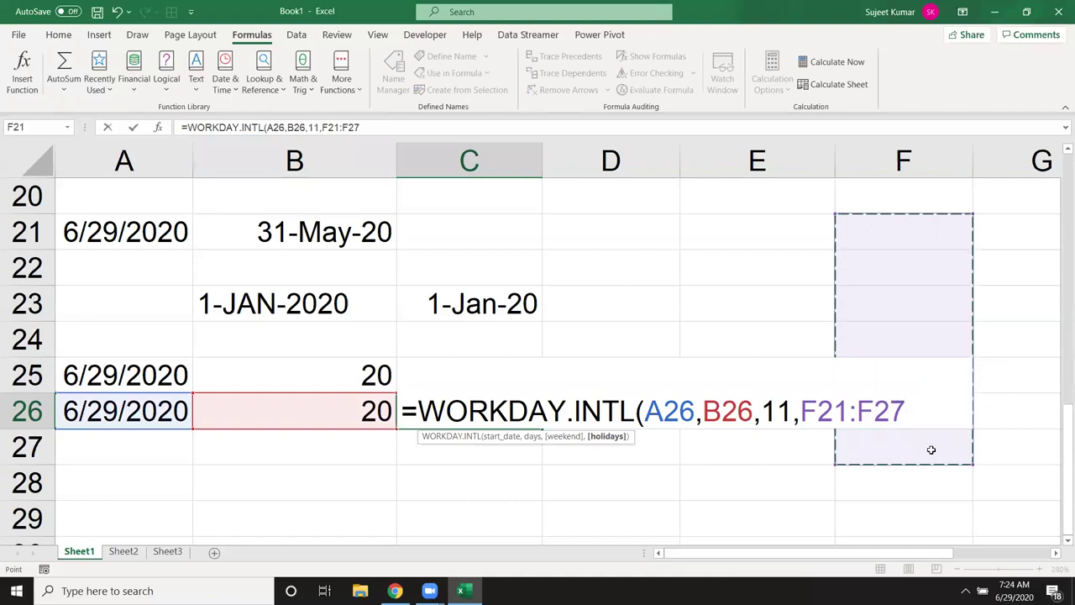
pyautogui.write(')')
pyautogui.press('Return')
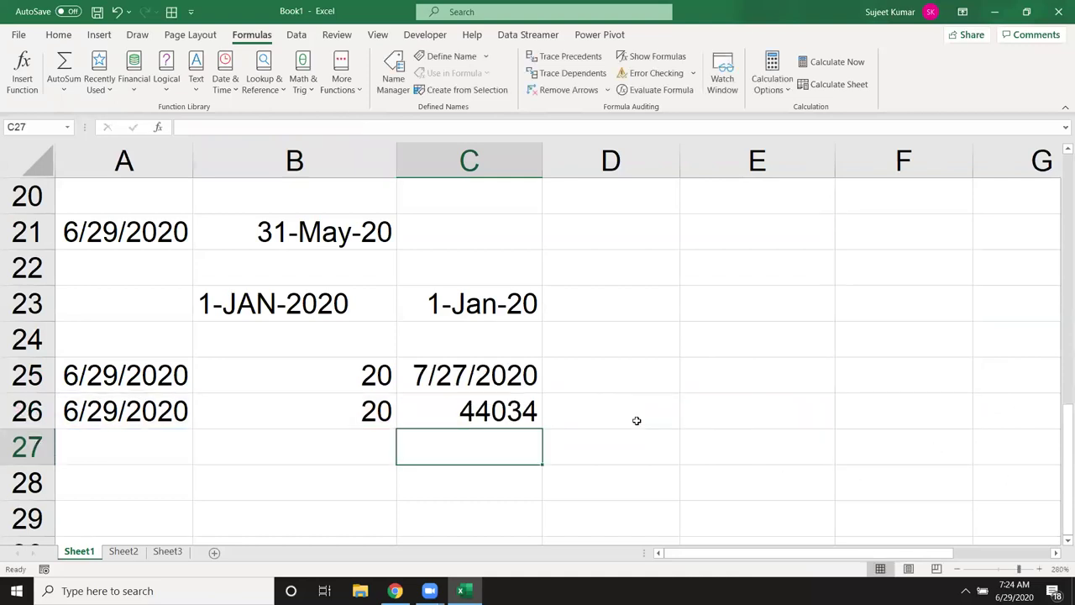
# Apply date formatting to C26 so it shows 22-Jul-20 instead of 44034.
pyautogui.click(504, 411)
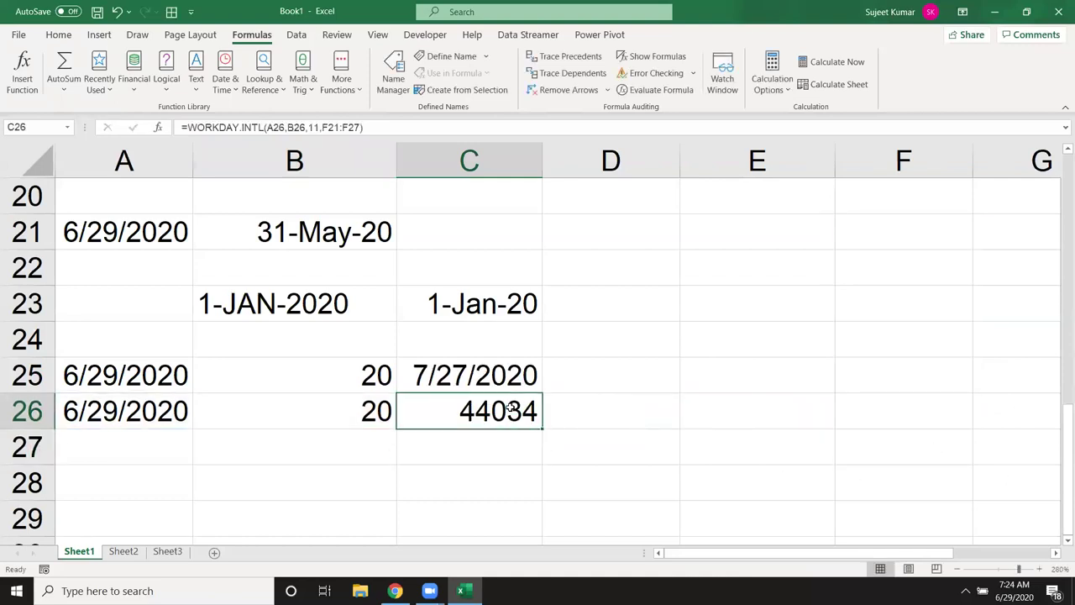
pyautogui.hotkey('ctrl', 'shift', ';')
pyautogui.press('Escape')
pyautogui.hotkey('ctrl', 'shift', '3')
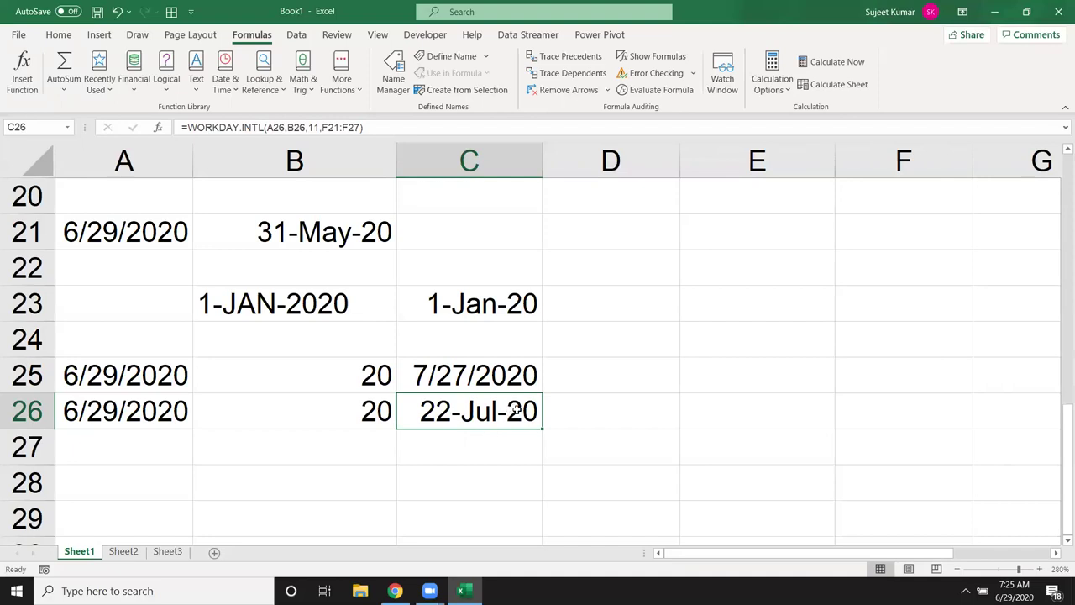
pyautogui.doubleClick(518, 409)
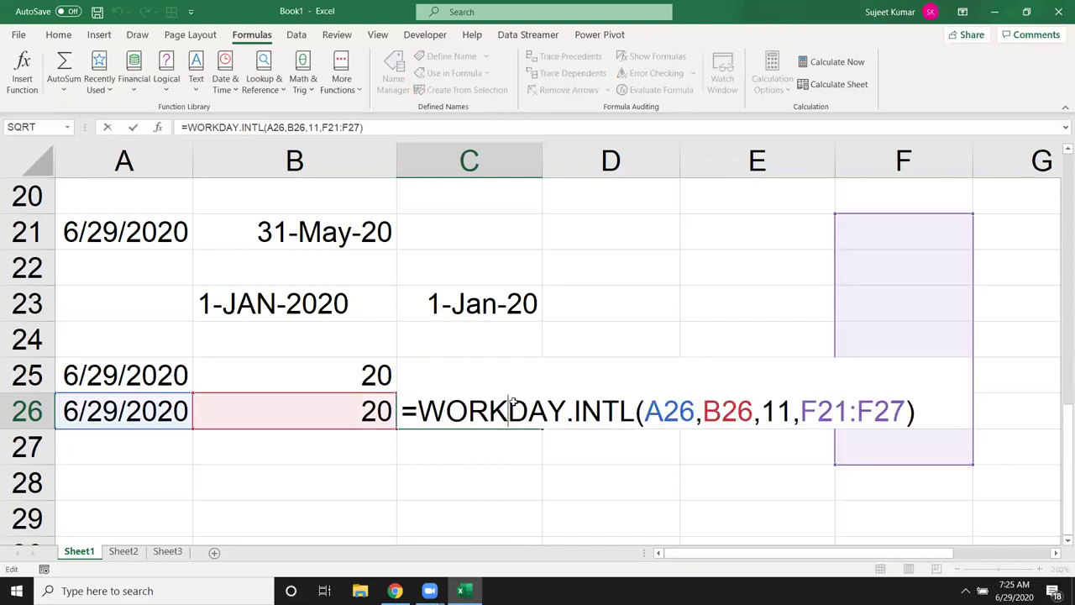
pyautogui.press('Return')
pyautogui.click(328, 401)
pyautogui.click(141, 416)
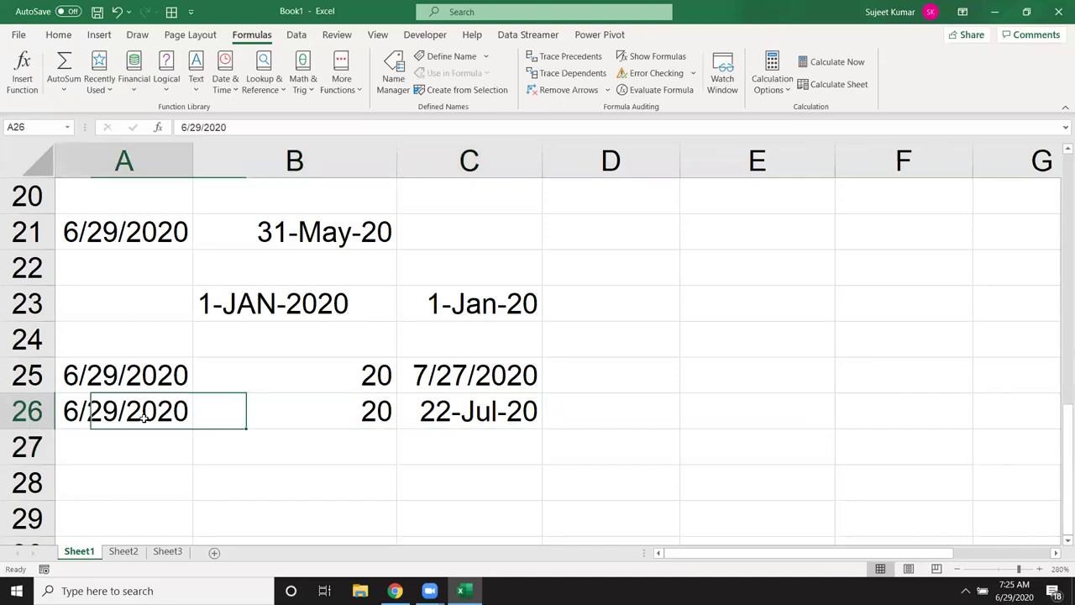
pyautogui.scroll(-2, 258, 413)
pyautogui.scroll(3, 259, 408)
pyautogui.scroll(5, 261, 401)
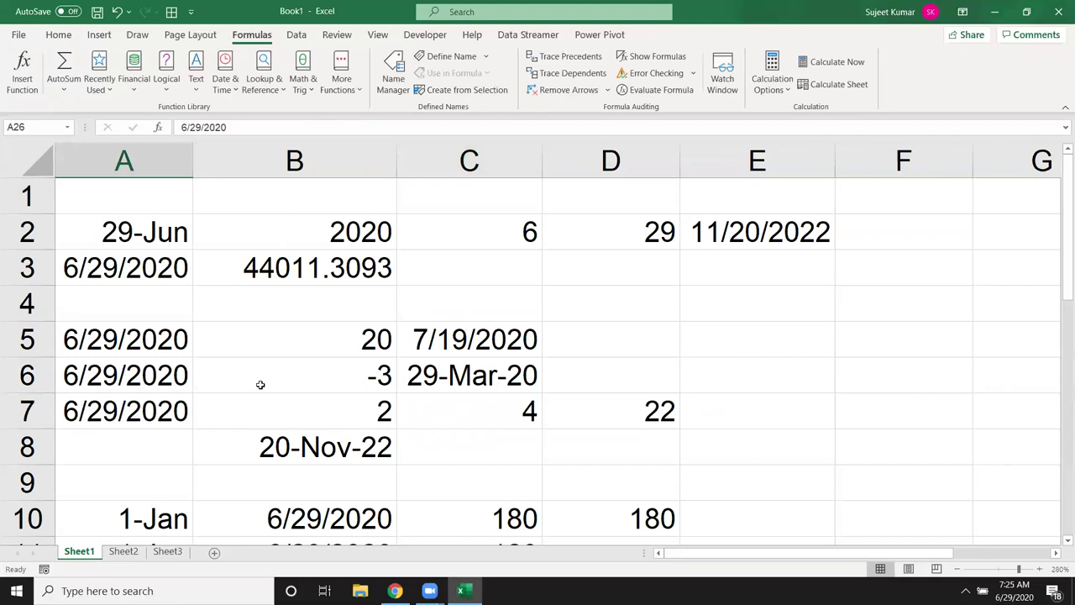
pyautogui.scroll(-5, 262, 382)
pyautogui.scroll(-4, 261, 377)
pyautogui.scroll(3, 262, 377)
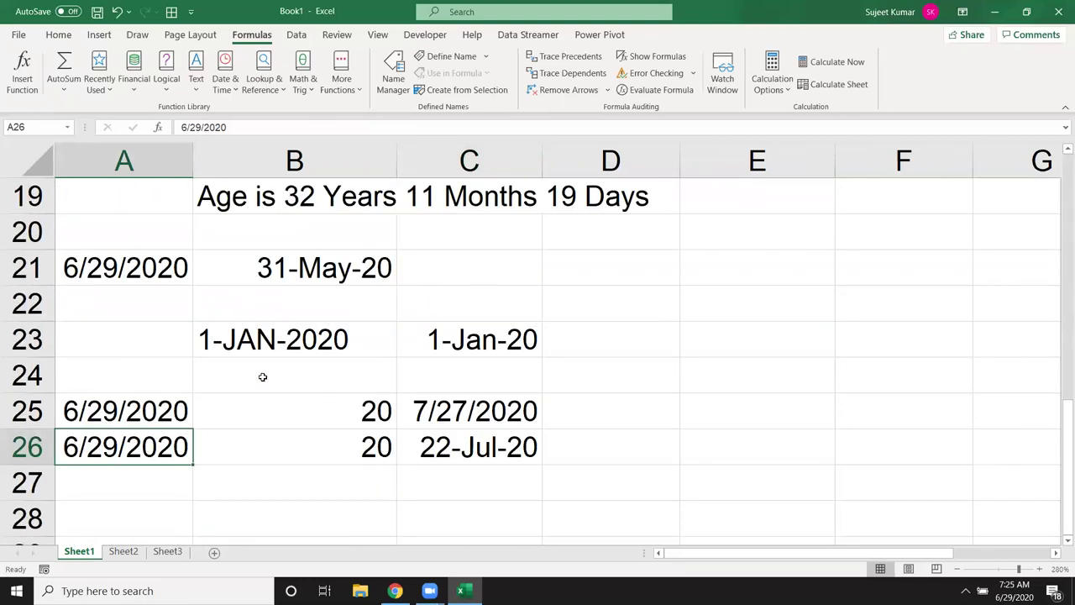
pyautogui.moveTo(154, 411); pyautogui.dragTo(420, 443)
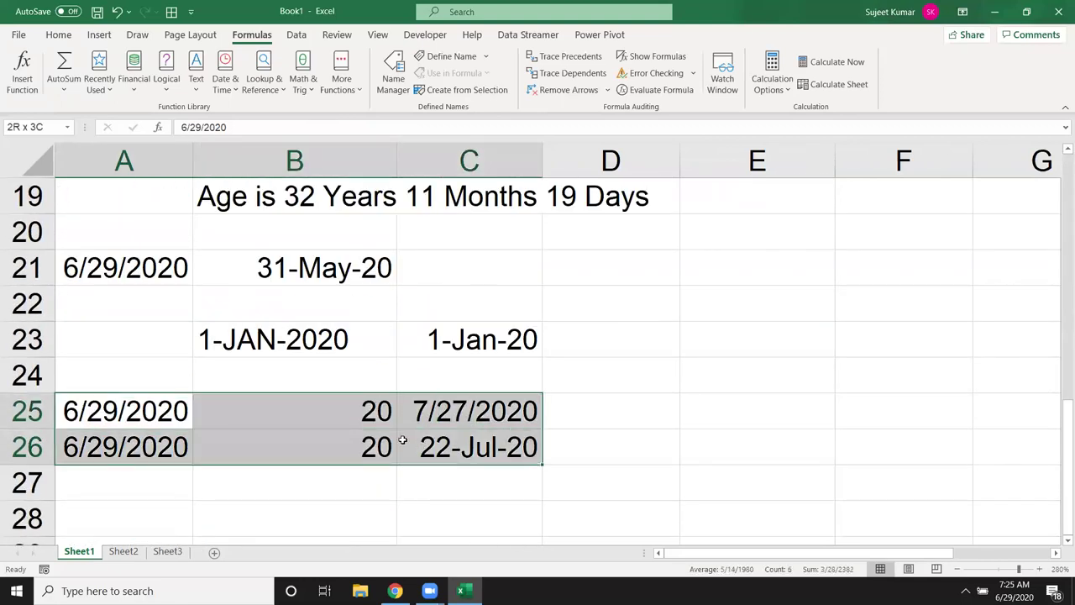
pyautogui.moveTo(231, 350); pyautogui.dragTo(398, 339)
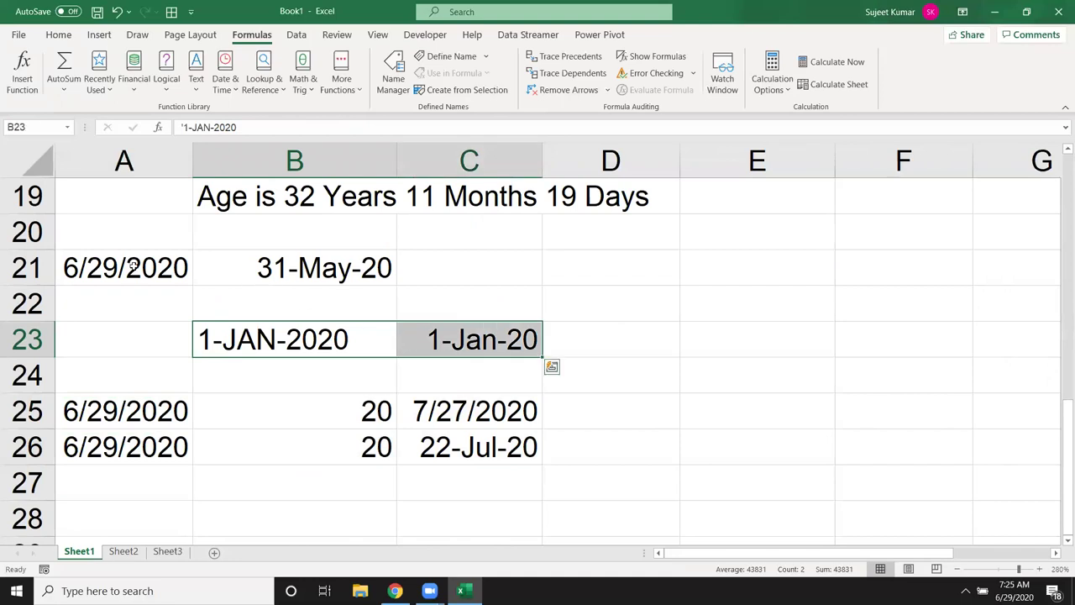